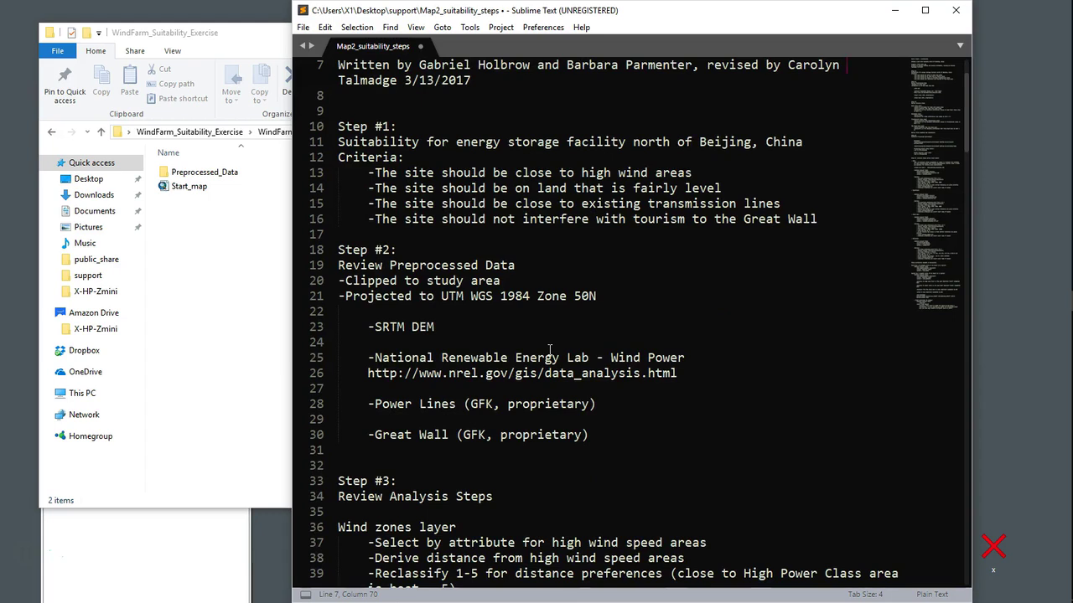
Step: Skim the opening of the suitability notes and open the GFK_Data_Study_Area folder inside Preprocessed_Data
{"action": "scroll", "coordinate": [589, 279], "scroll_direction": "down", "scroll_amount": 3}
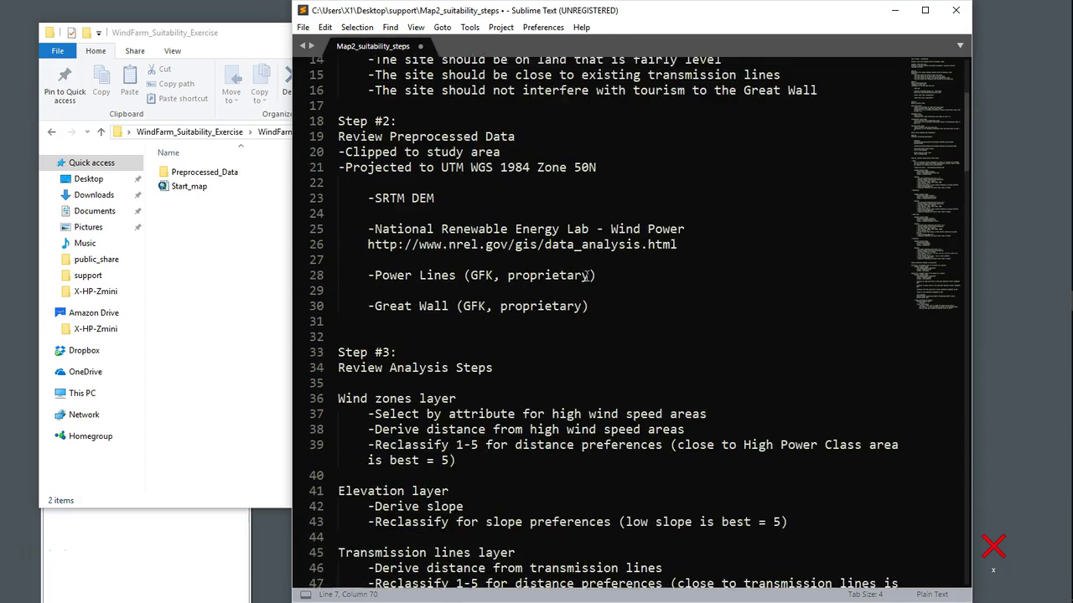
{"action": "left_click_drag", "start_coordinate": [965, 155], "coordinate": [962, 121]}
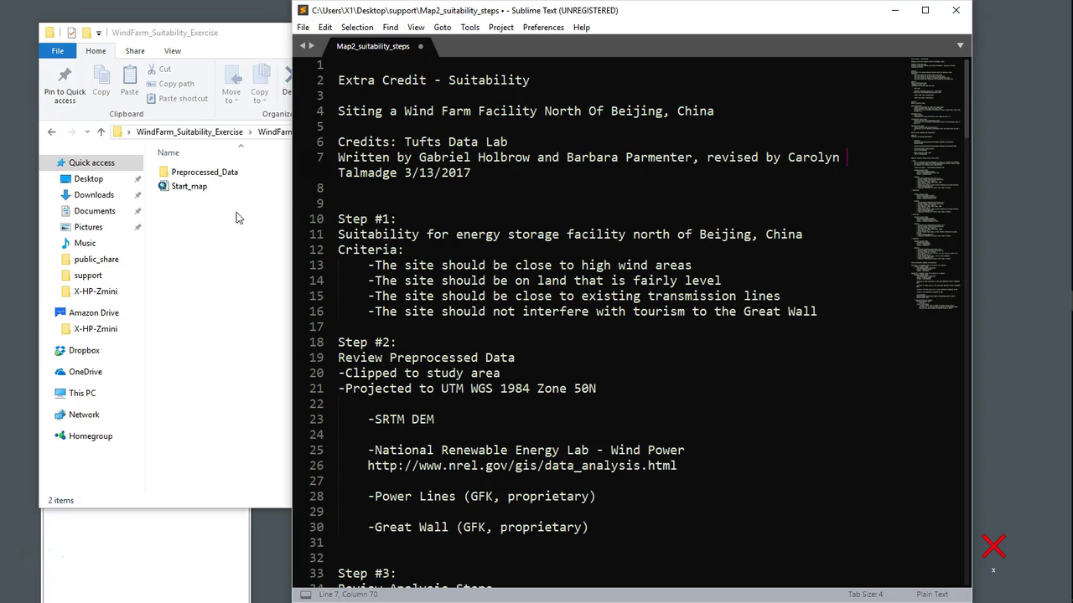
{"action": "double_click", "coordinate": [208, 173]}
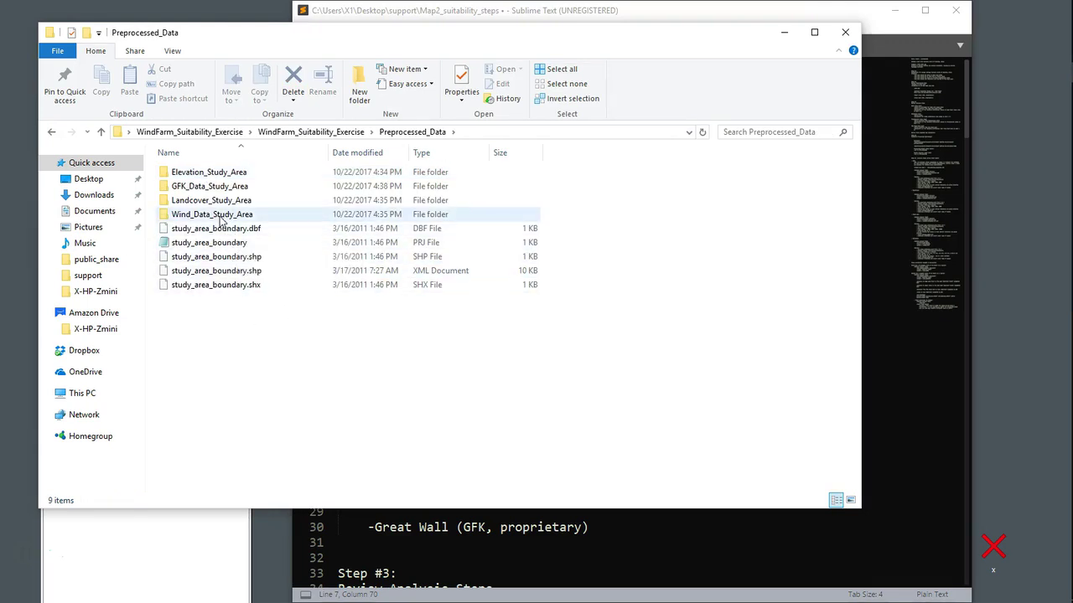
{"action": "double_click", "coordinate": [209, 188]}
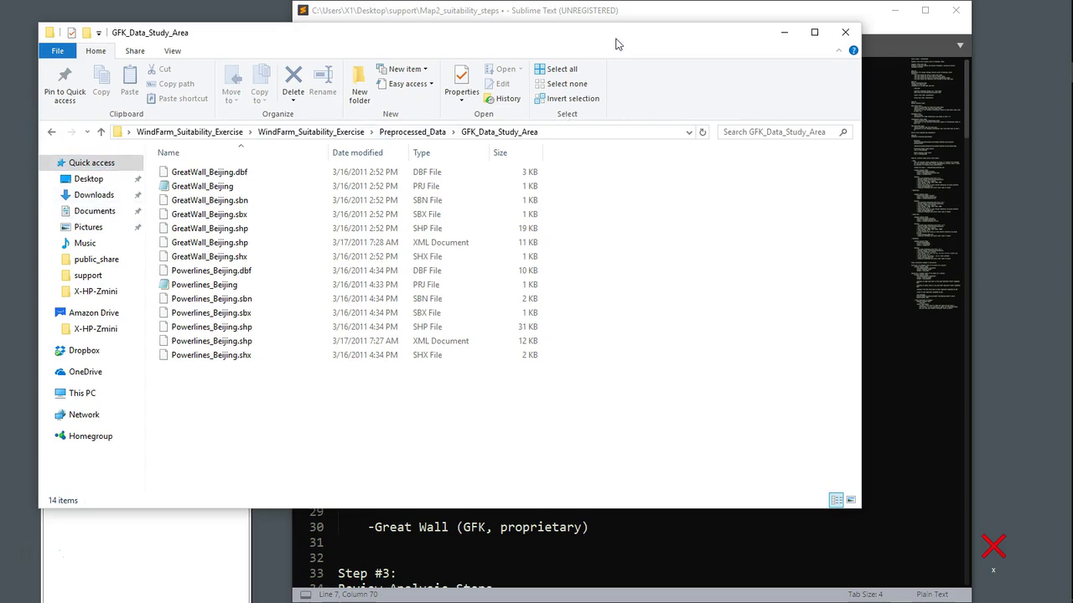
Step: Move the notes window aside and bring the GFK_Data_Study_Area folder back into view
{"action": "left_click_drag", "start_coordinate": [615, 44], "coordinate": [602, 46]}
{"action": "left_click", "coordinate": [832, 36]}
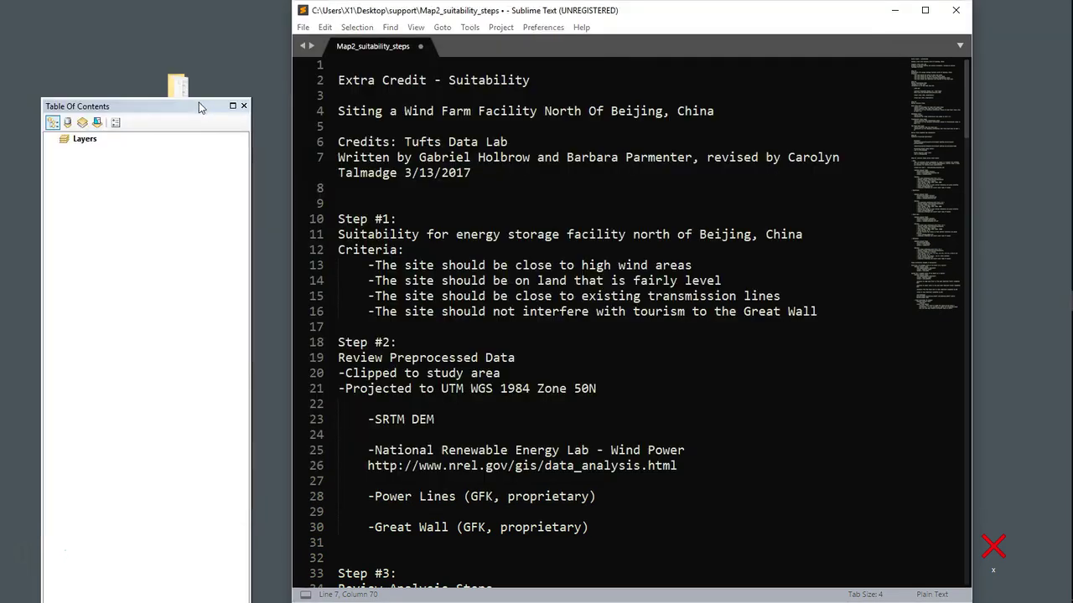
{"action": "left_click_drag", "start_coordinate": [394, 20], "coordinate": [513, 101]}
{"action": "left_click_drag", "start_coordinate": [191, 206], "coordinate": [327, 279]}
{"action": "double_click", "coordinate": [191, 229]}
{"action": "double_click", "coordinate": [192, 188]}
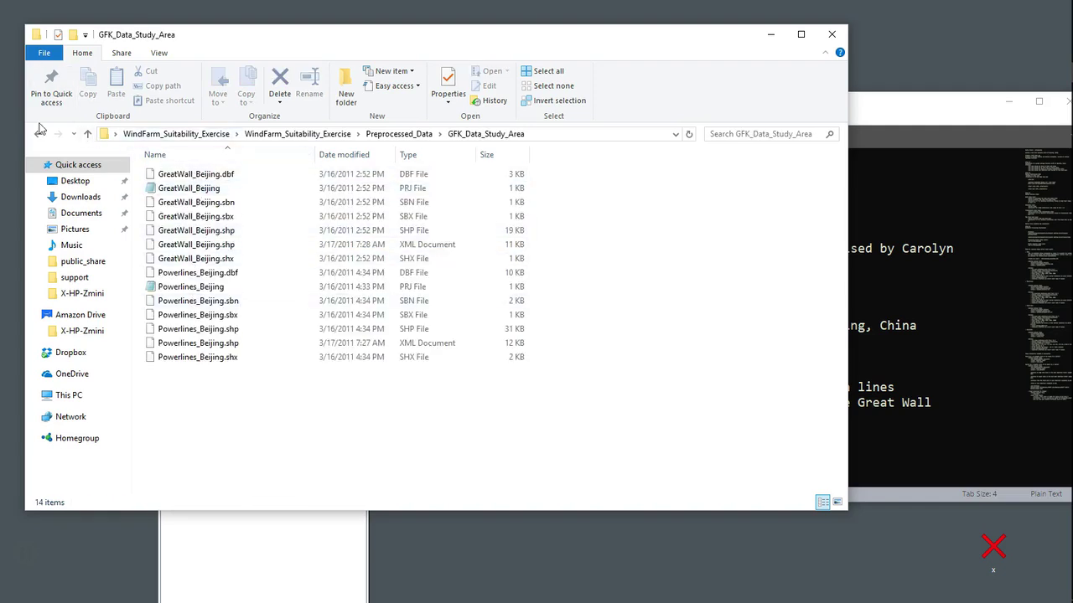
Step: Examine the contents of the Elevation_Study_Area and Wind_Data_Study_Area folders, returning to Preprocessed_Data
{"action": "left_click", "coordinate": [37, 136]}
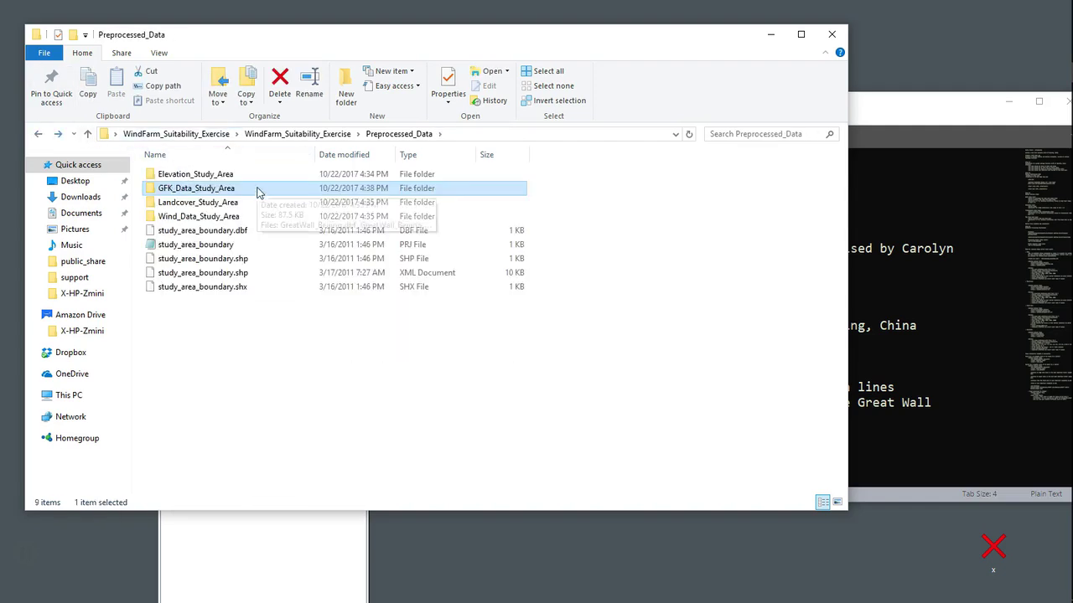
{"action": "left_click", "coordinate": [213, 175]}
{"action": "double_click", "coordinate": [213, 175]}
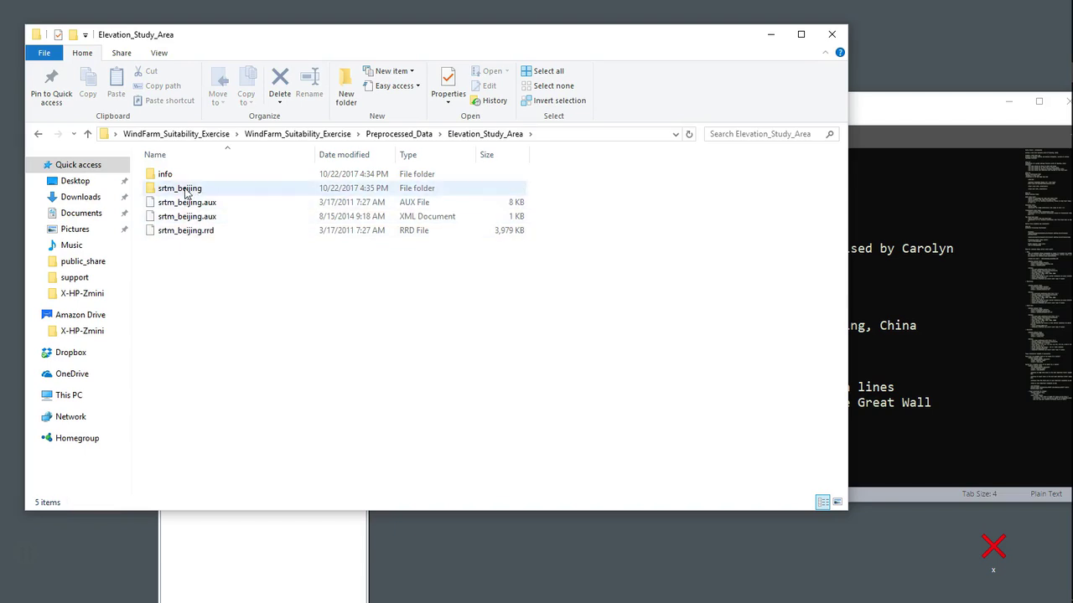
{"action": "left_click", "coordinate": [38, 136]}
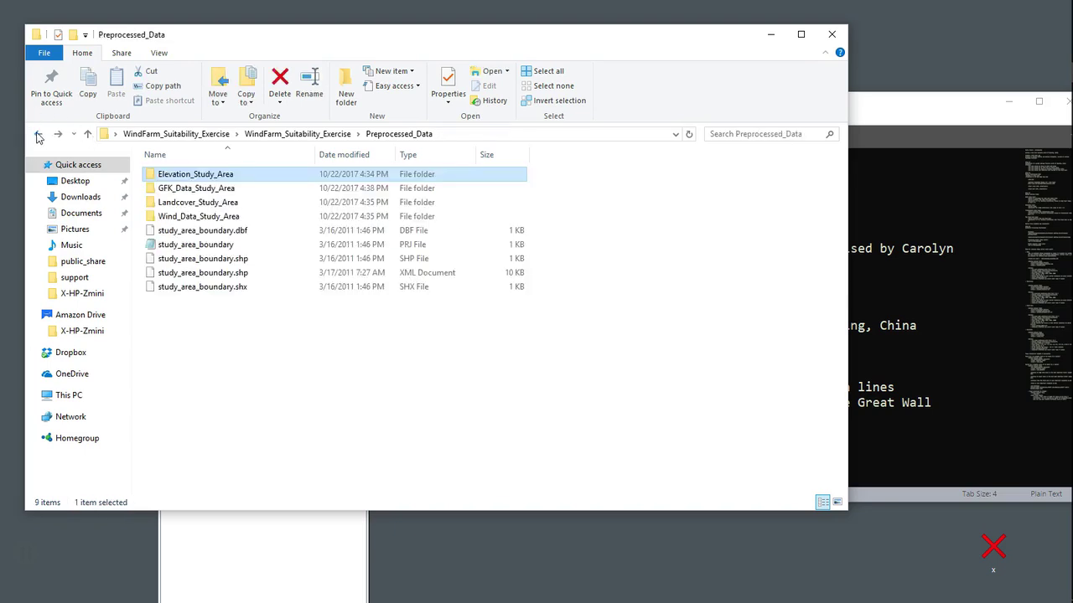
{"action": "double_click", "coordinate": [211, 220]}
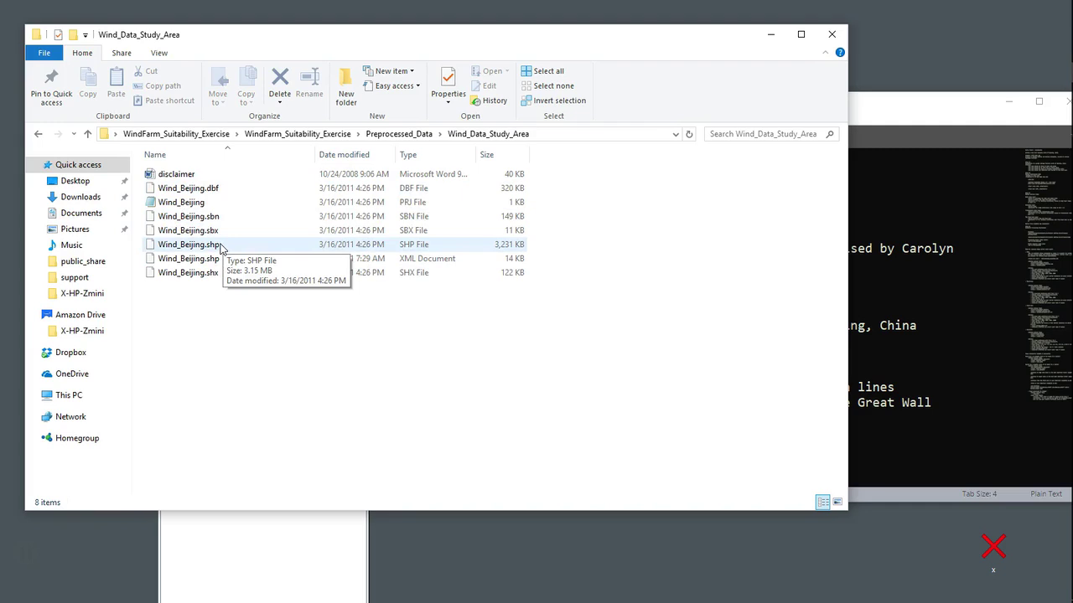
{"action": "left_click", "coordinate": [39, 137]}
{"action": "left_click", "coordinate": [360, 394]}
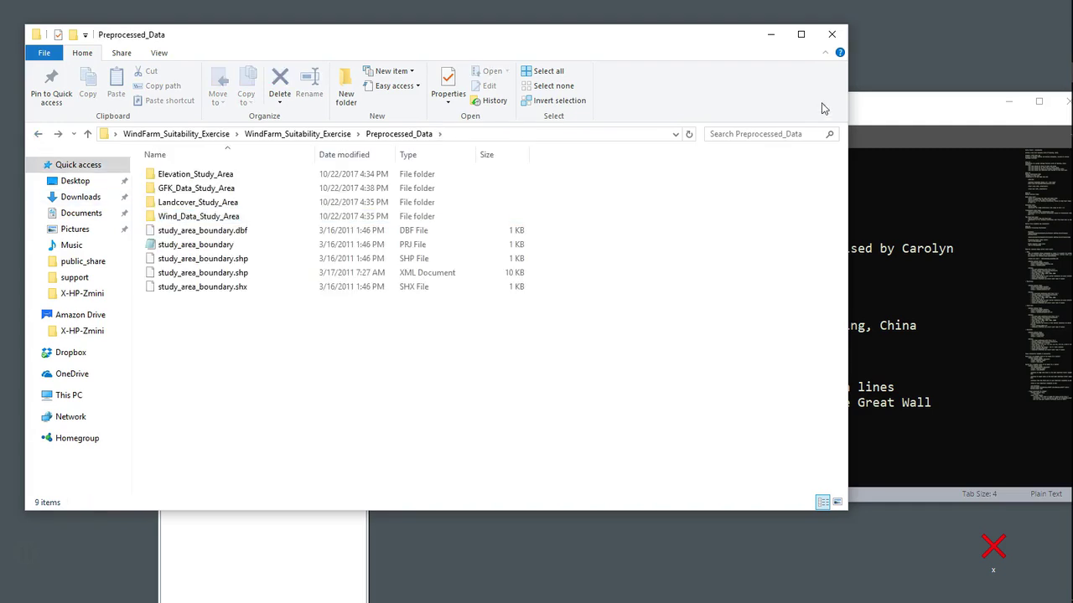
Step: Go to the inner WindFarm_Suitability_Exercise folder and open the Start_map document in ArcMap
{"action": "left_click", "coordinate": [832, 35]}
{"action": "left_click", "coordinate": [175, 225]}
{"action": "double_click", "coordinate": [175, 225]}
{"action": "left_click", "coordinate": [171, 181]}
{"action": "double_click", "coordinate": [172, 181]}
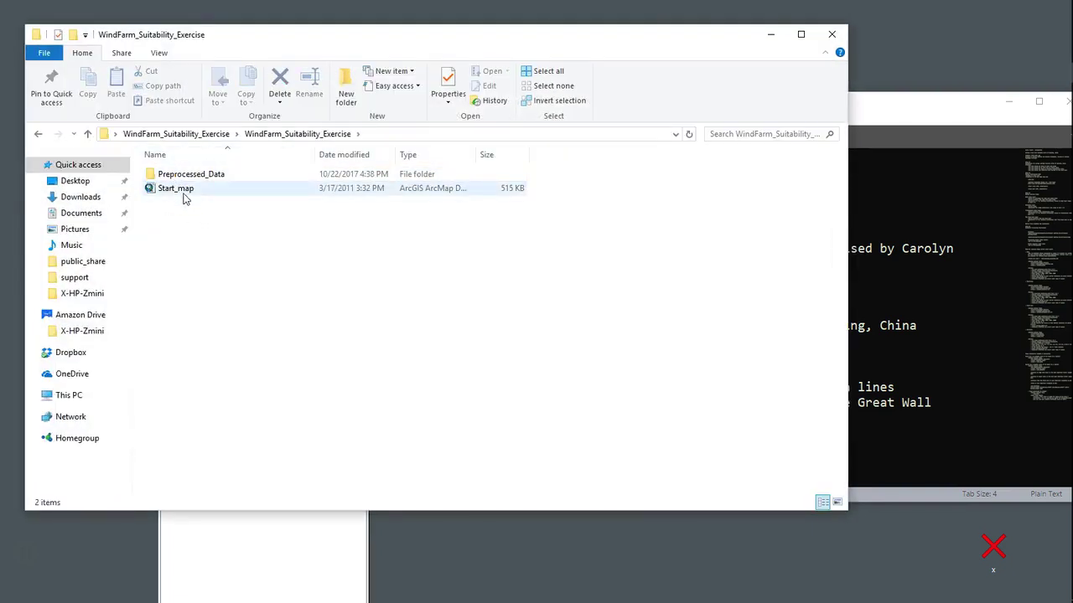
{"action": "double_click", "coordinate": [152, 191]}
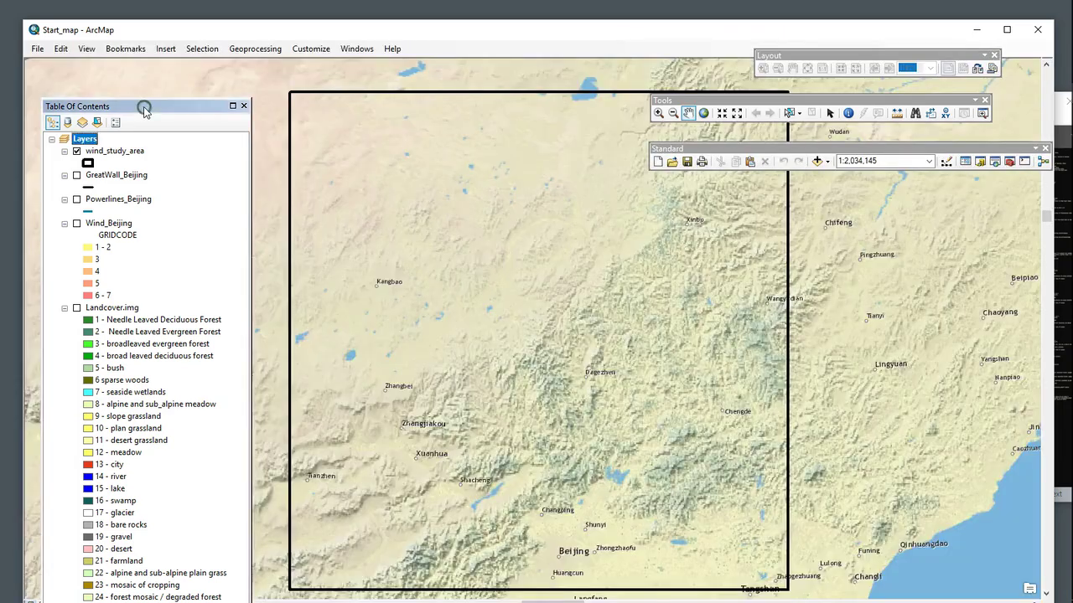
Step: Rearrange the floating Table Of Contents, Standard toolbar and Tools toolbar so they clear the study area boundary
{"action": "left_click_drag", "start_coordinate": [143, 107], "coordinate": [167, 51]}
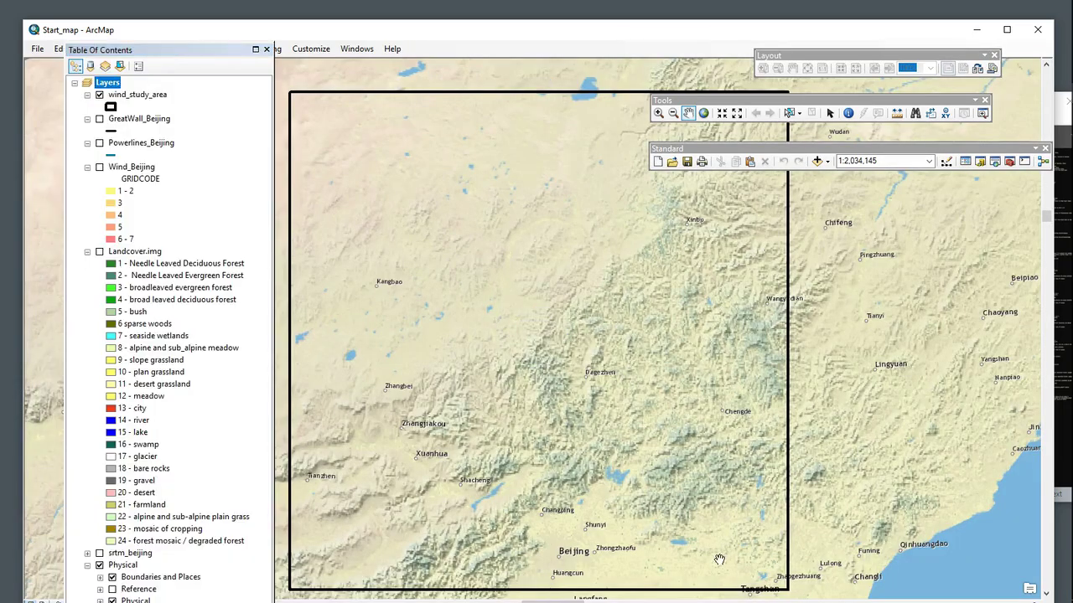
{"action": "left_click_drag", "start_coordinate": [719, 156], "coordinate": [871, 248]}
{"action": "left_click_drag", "start_coordinate": [751, 100], "coordinate": [914, 113]}
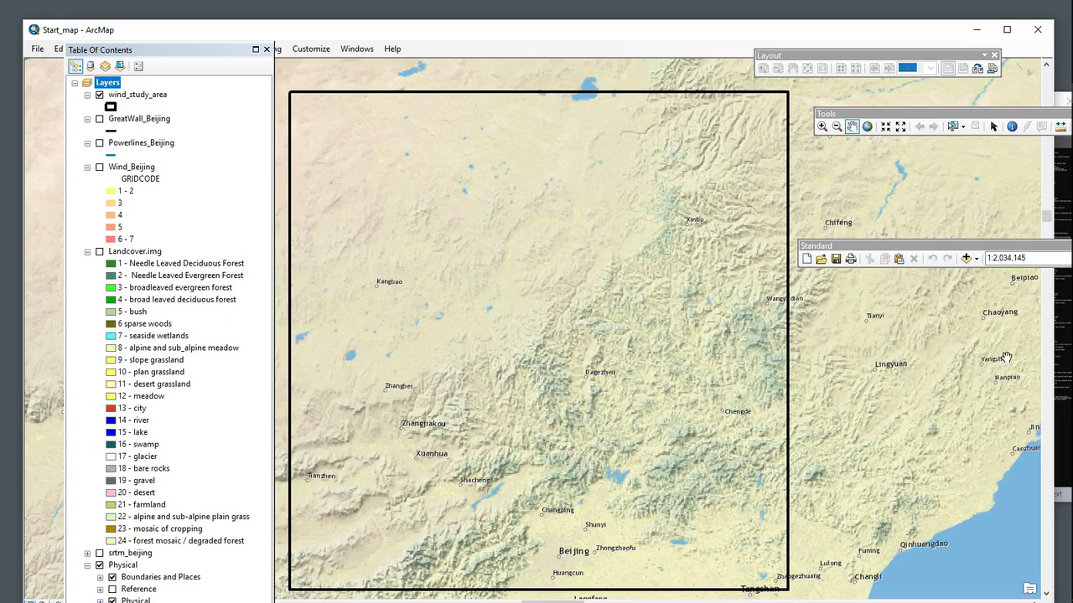
Step: Place the Map2_suitability_steps notes over the map in Sublime Text and read the Step #1 energy storage facility criteria
{"action": "left_click", "coordinate": [1066, 369]}
{"action": "left_click_drag", "start_coordinate": [727, 108], "coordinate": [525, 90]}
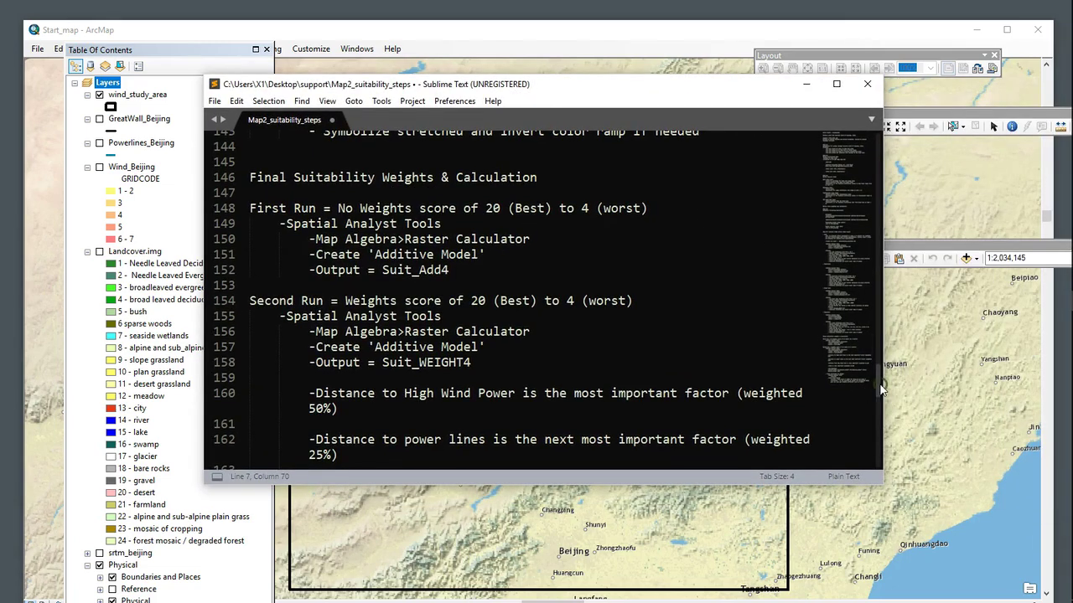
{"action": "left_click_drag", "start_coordinate": [879, 384], "coordinate": [867, 139]}
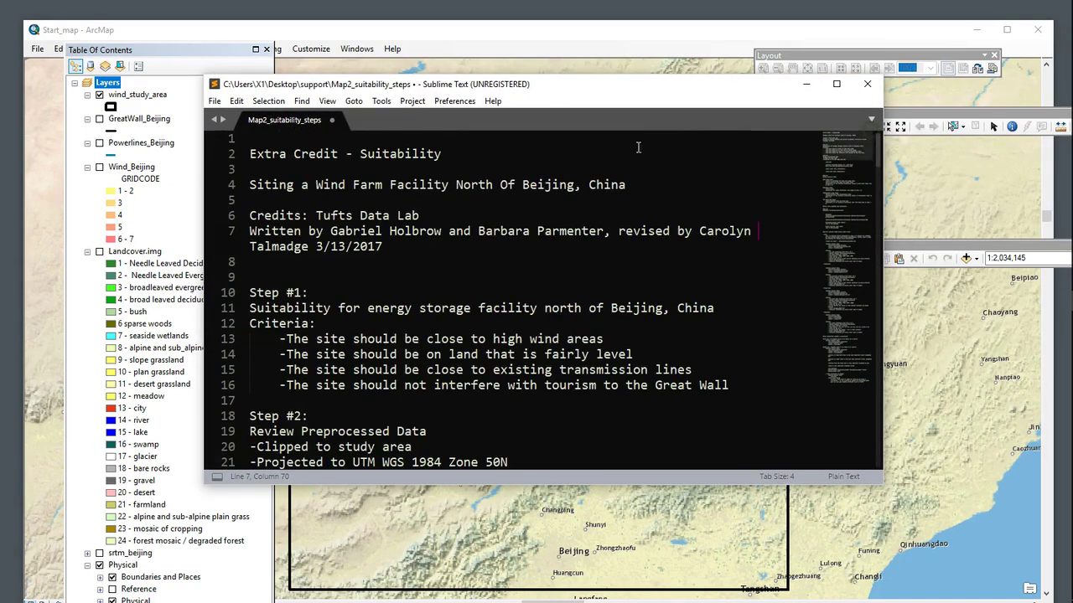
{"action": "scroll", "coordinate": [352, 272], "scroll_direction": "down", "scroll_amount": 1}
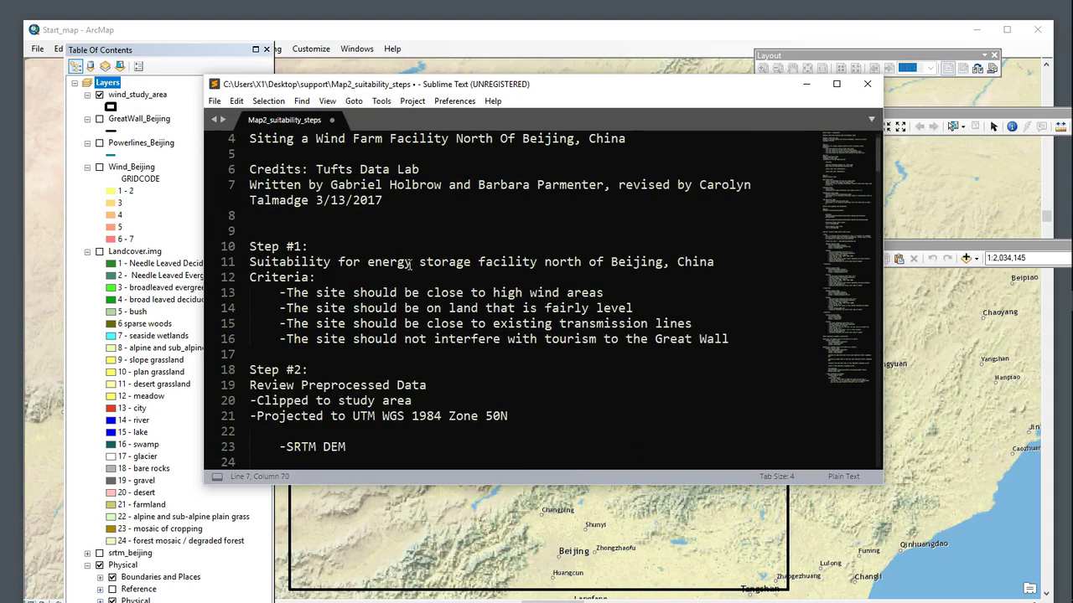
{"action": "left_click_drag", "start_coordinate": [367, 262], "coordinate": [537, 264]}
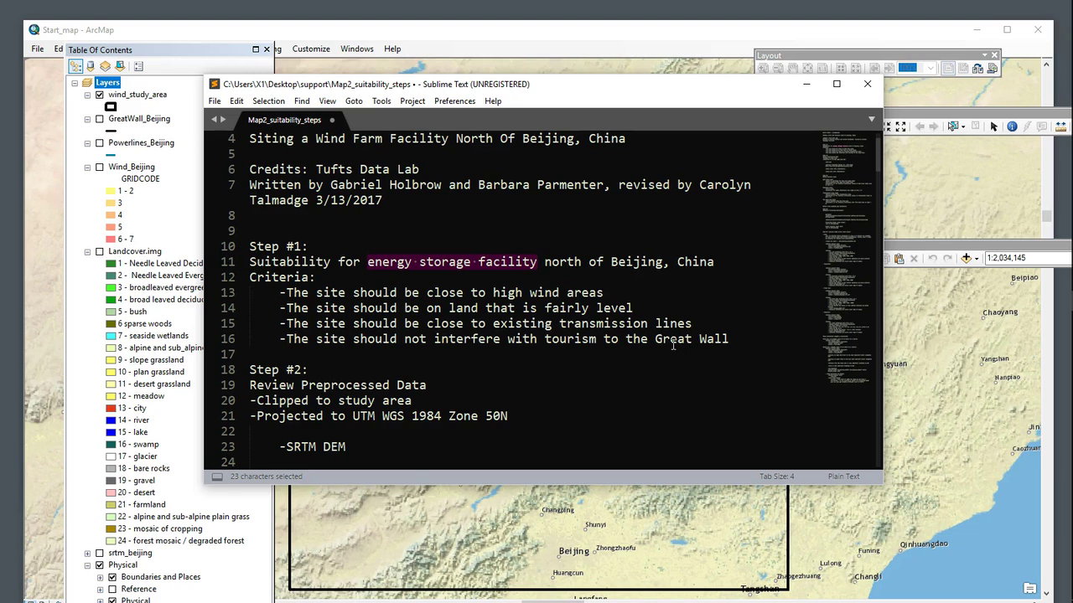
Step: Examine the Step #2 preprocessed data list, highlighting the SRTM DEM, Wind Power, Power Lines and Great Wall entries
{"action": "scroll", "coordinate": [642, 335], "scroll_direction": "down", "scroll_amount": 2}
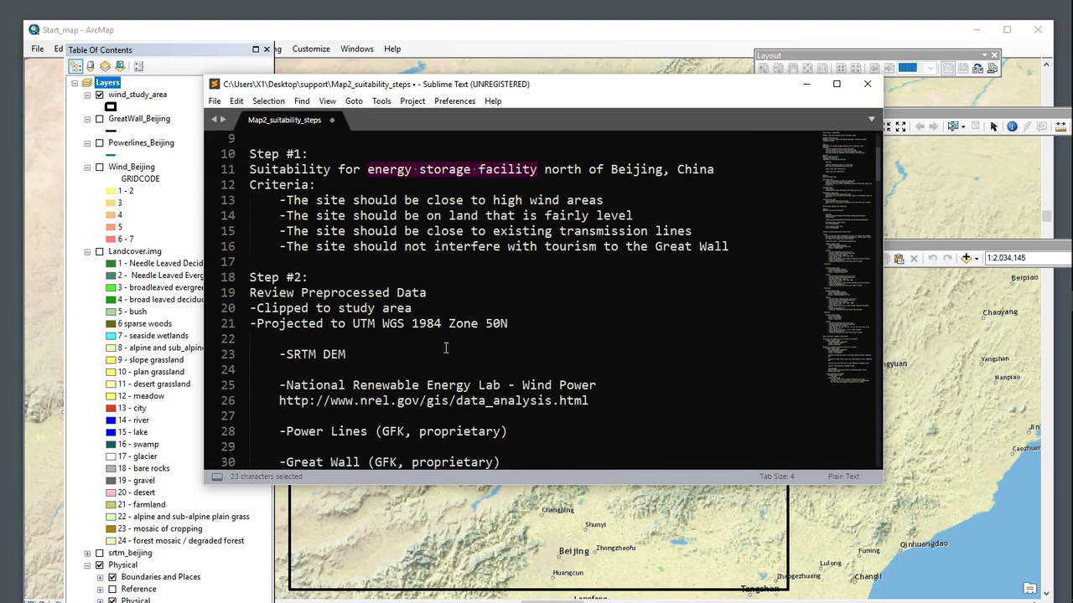
{"action": "scroll", "coordinate": [446, 348], "scroll_direction": "down", "scroll_amount": 2}
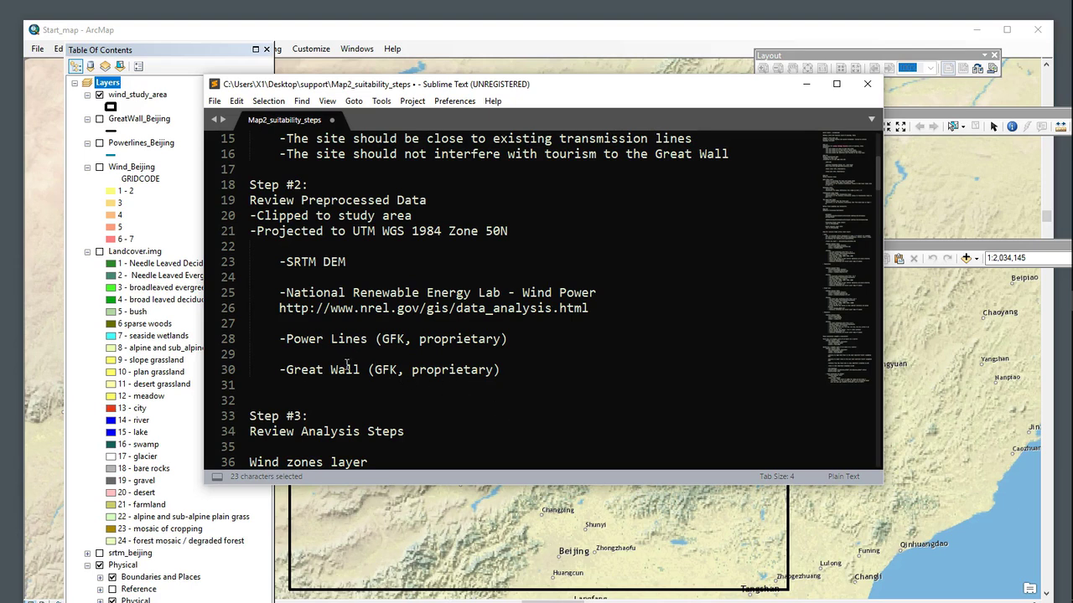
{"action": "left_click_drag", "start_coordinate": [287, 262], "coordinate": [356, 256]}
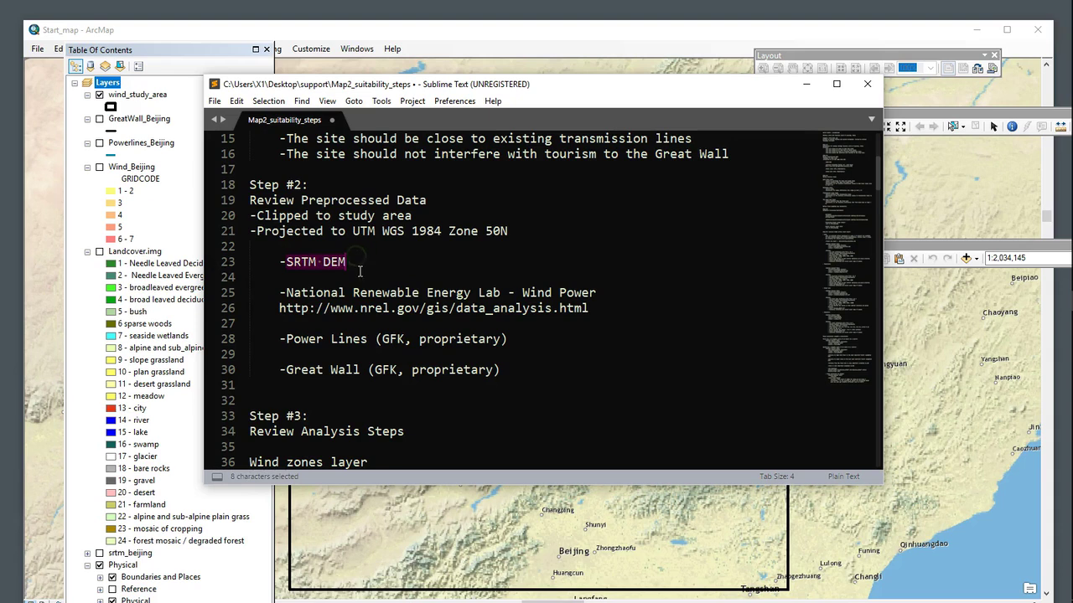
{"action": "scroll", "coordinate": [358, 262], "scroll_direction": "down", "scroll_amount": 4}
{"action": "scroll", "coordinate": [360, 272], "scroll_direction": "up", "scroll_amount": 4}
{"action": "left_click", "coordinate": [383, 262]}
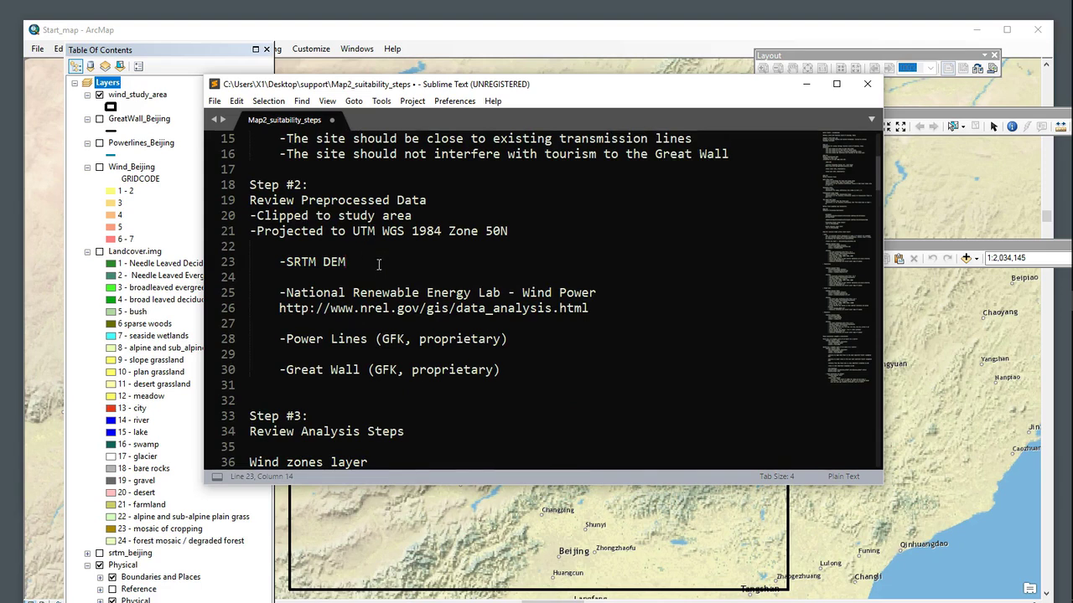
{"action": "scroll", "coordinate": [376, 267], "scroll_direction": "down", "scroll_amount": 4}
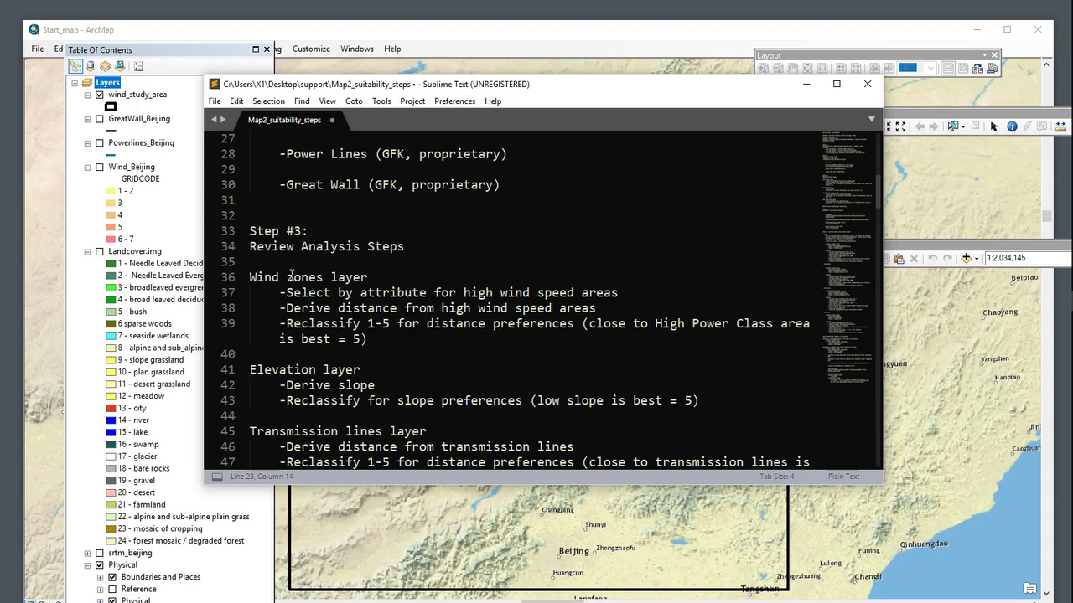
{"action": "scroll", "coordinate": [308, 270], "scroll_direction": "up", "scroll_amount": 4}
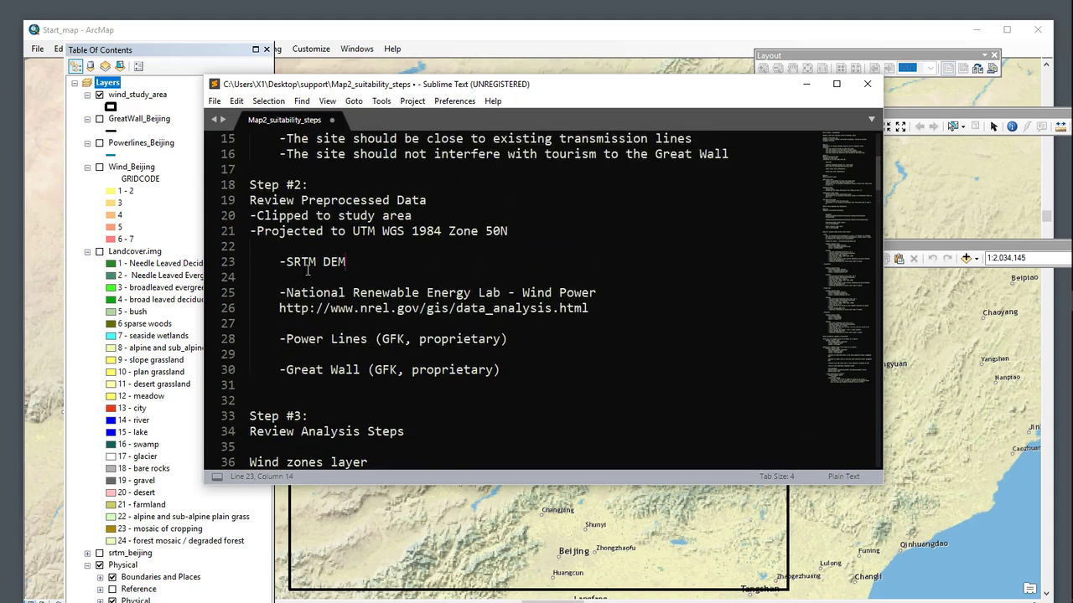
{"action": "left_click_drag", "start_coordinate": [525, 293], "coordinate": [596, 293]}
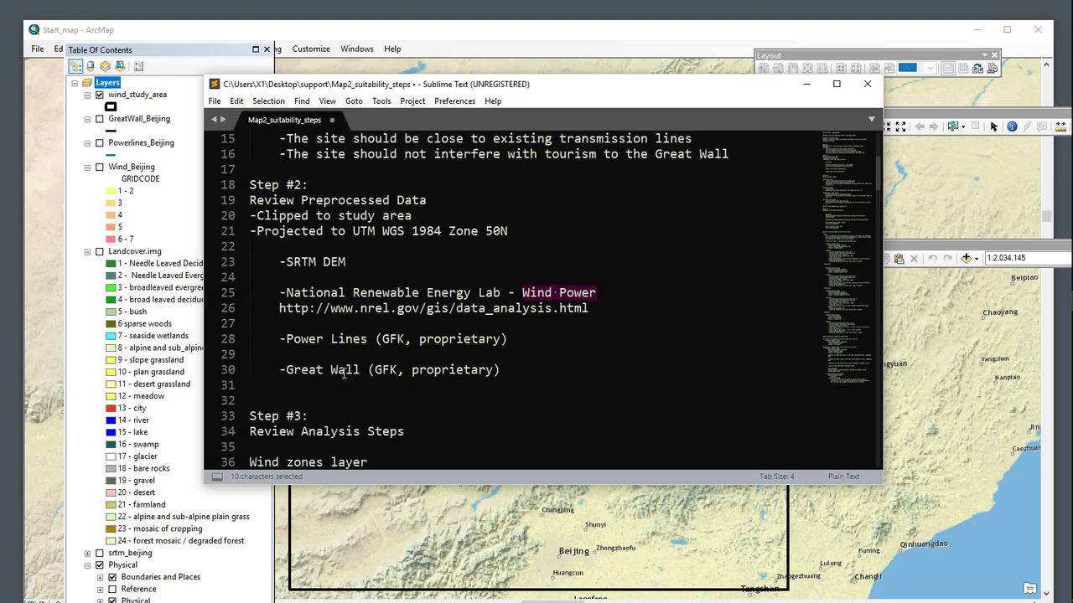
{"action": "left_click_drag", "start_coordinate": [285, 369], "coordinate": [360, 373]}
{"action": "left_click_drag", "start_coordinate": [286, 339], "coordinate": [367, 340]}
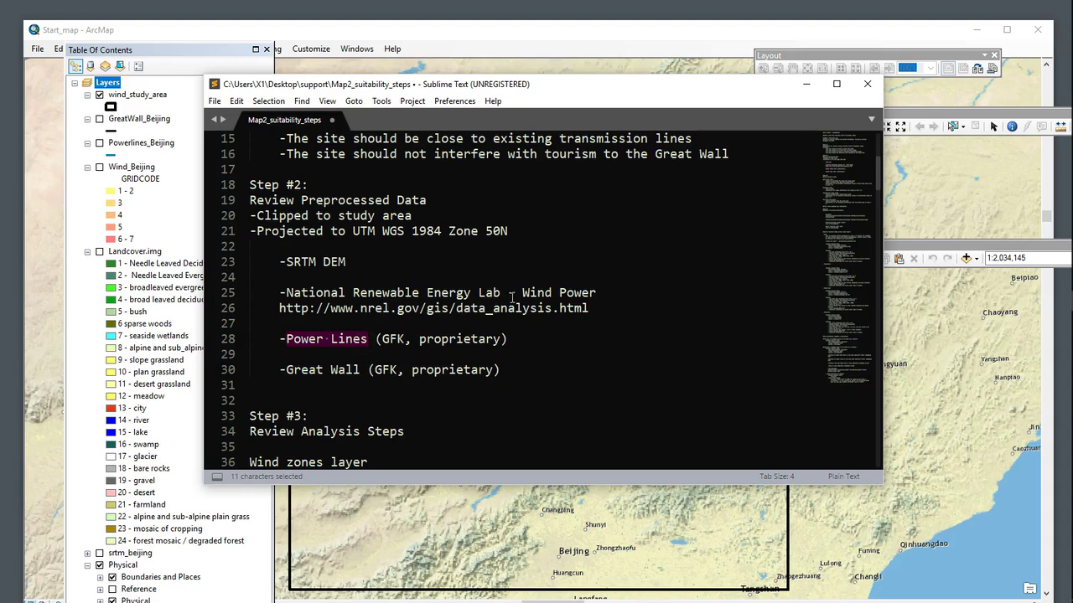
{"action": "left_click_drag", "start_coordinate": [515, 294], "coordinate": [600, 297]}
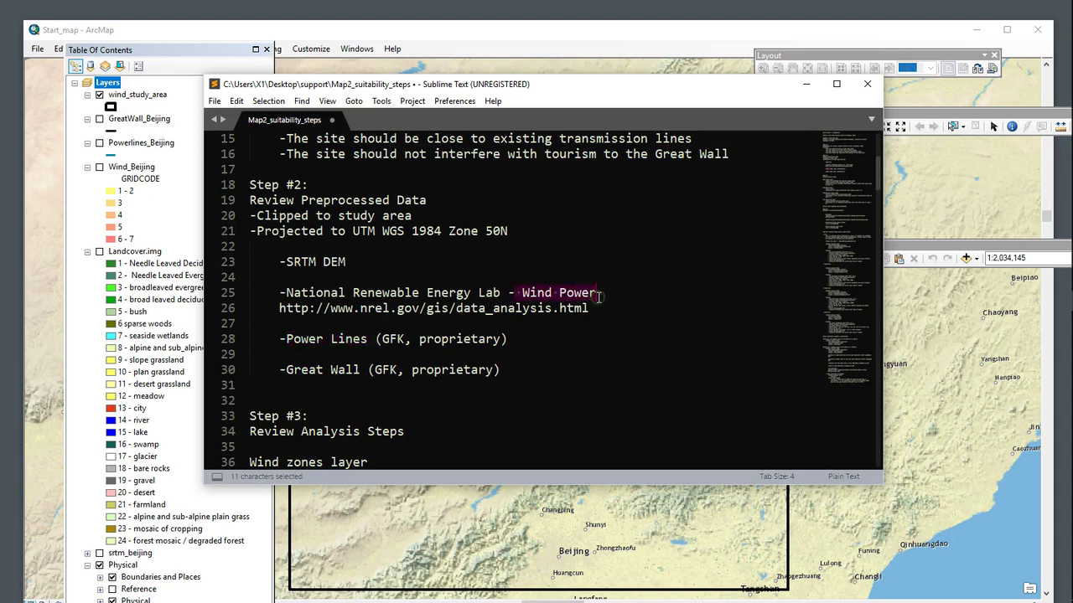
{"action": "left_click_drag", "start_coordinate": [285, 263], "coordinate": [350, 264]}
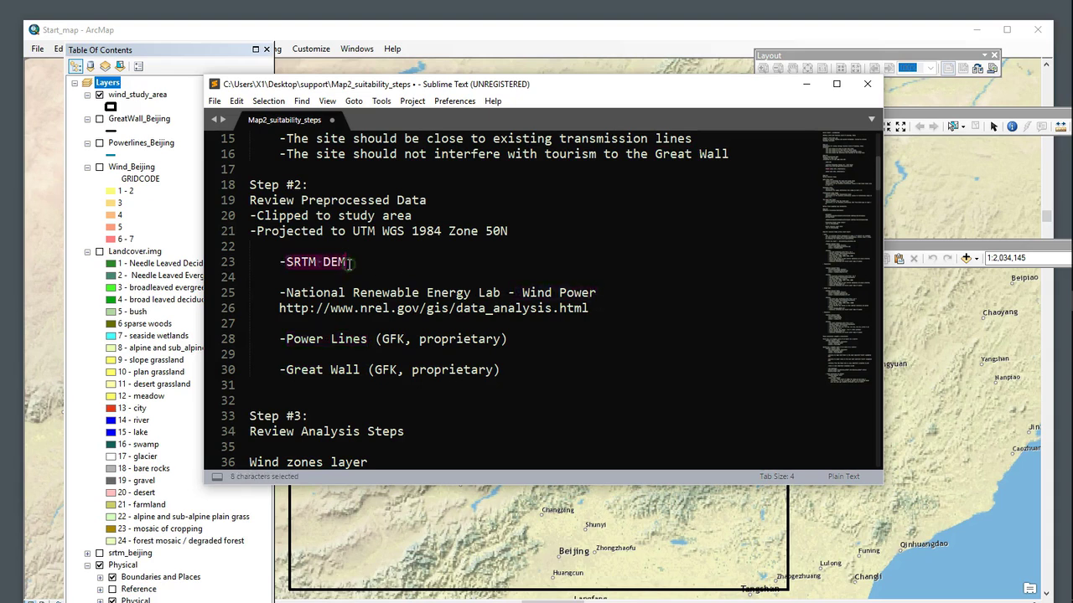
{"action": "scroll", "coordinate": [456, 293], "scroll_direction": "up", "scroll_amount": 2}
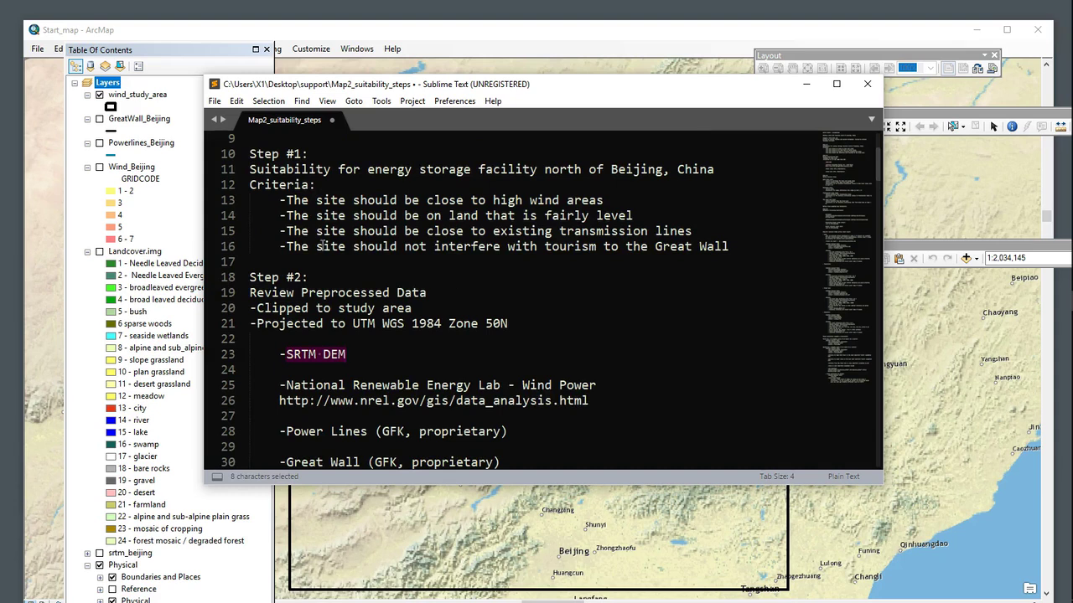
{"action": "scroll", "coordinate": [305, 249], "scroll_direction": "down", "scroll_amount": 2}
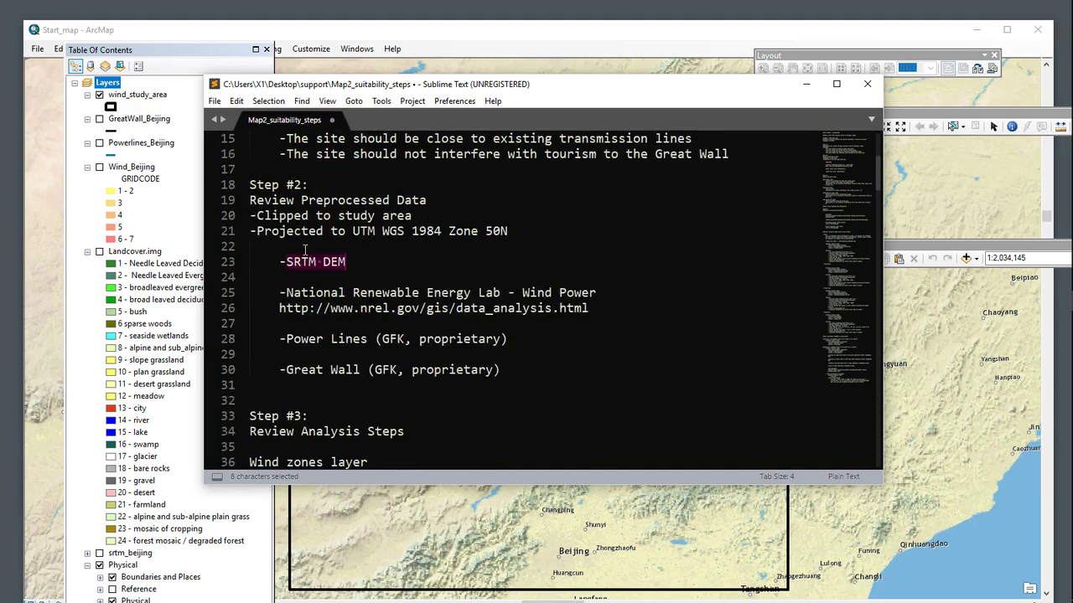
Step: Read the Step #3 analysis steps for the wind, elevation, transmission lines and Great Wall layers, highlighting the Great Wall distance line
{"action": "scroll", "coordinate": [305, 249], "scroll_direction": "down", "scroll_amount": 2}
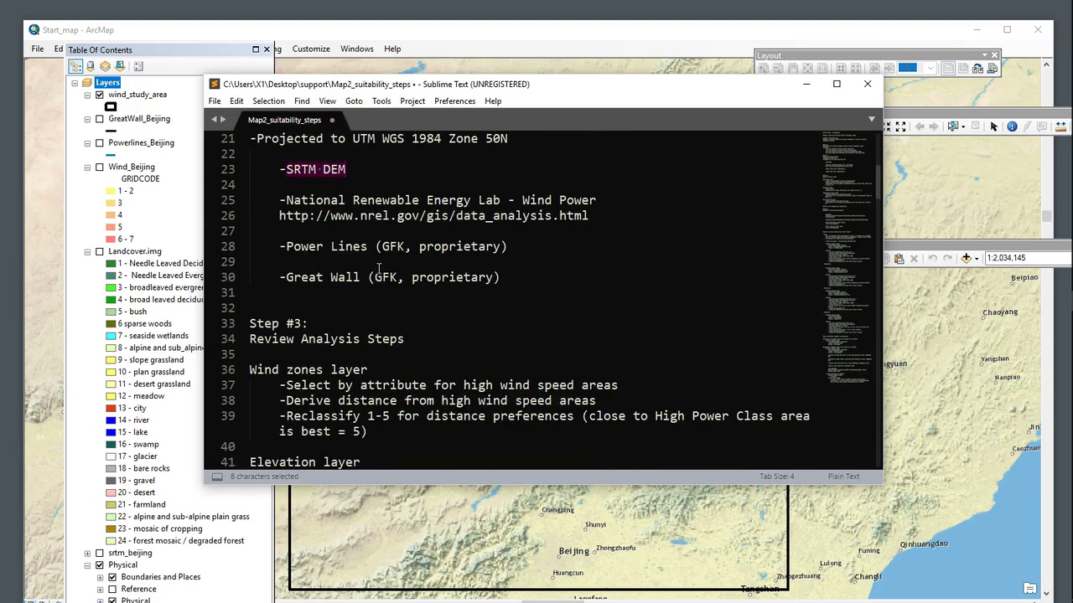
{"action": "scroll", "coordinate": [378, 268], "scroll_direction": "down", "scroll_amount": 1}
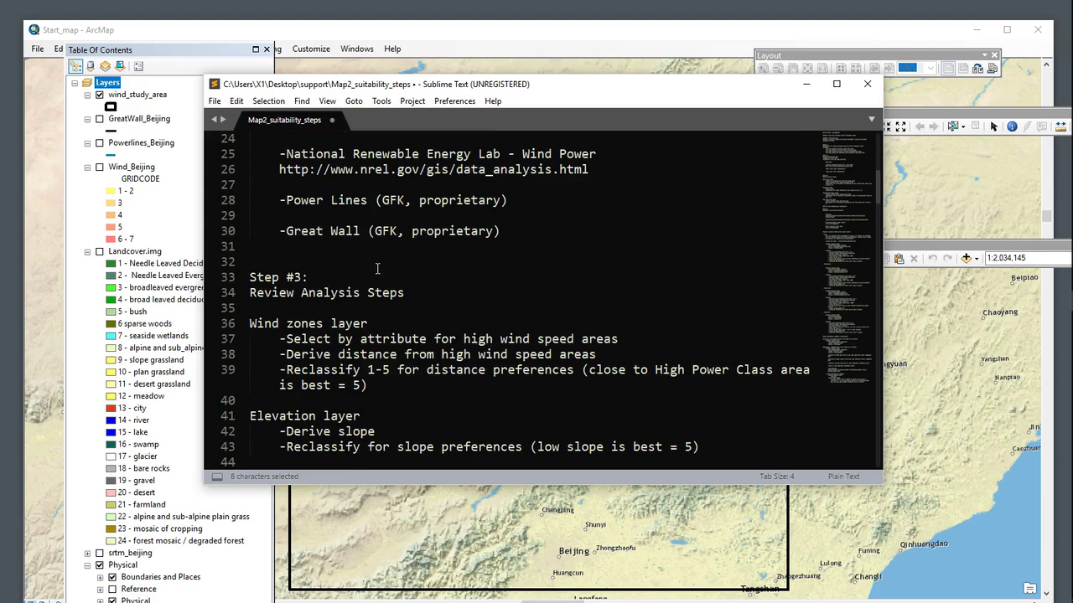
{"action": "scroll", "coordinate": [377, 268], "scroll_direction": "down", "scroll_amount": 2}
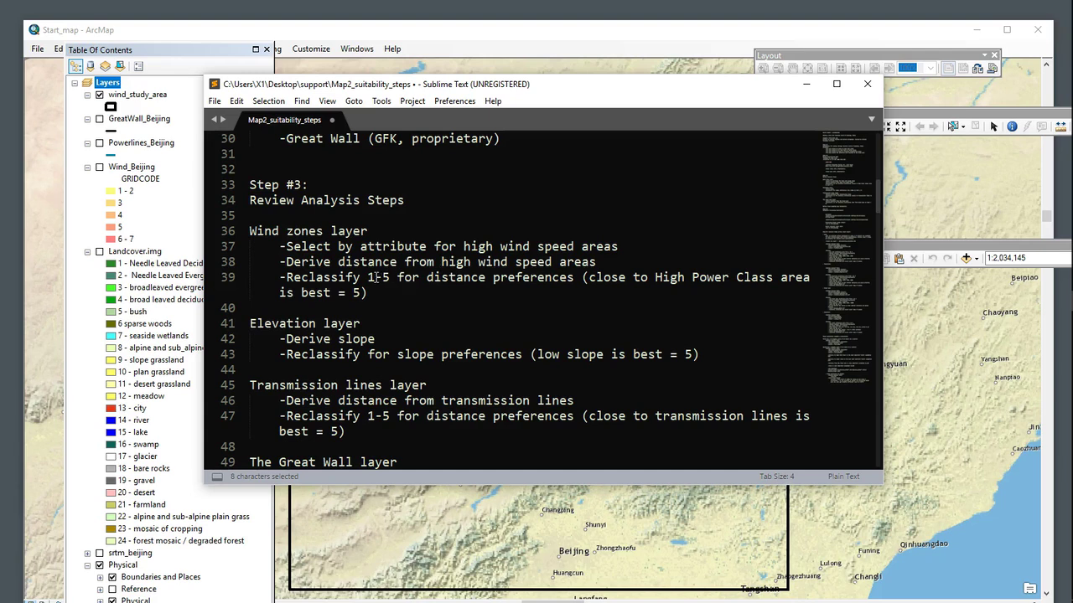
{"action": "scroll", "coordinate": [377, 276], "scroll_direction": "down", "scroll_amount": 1}
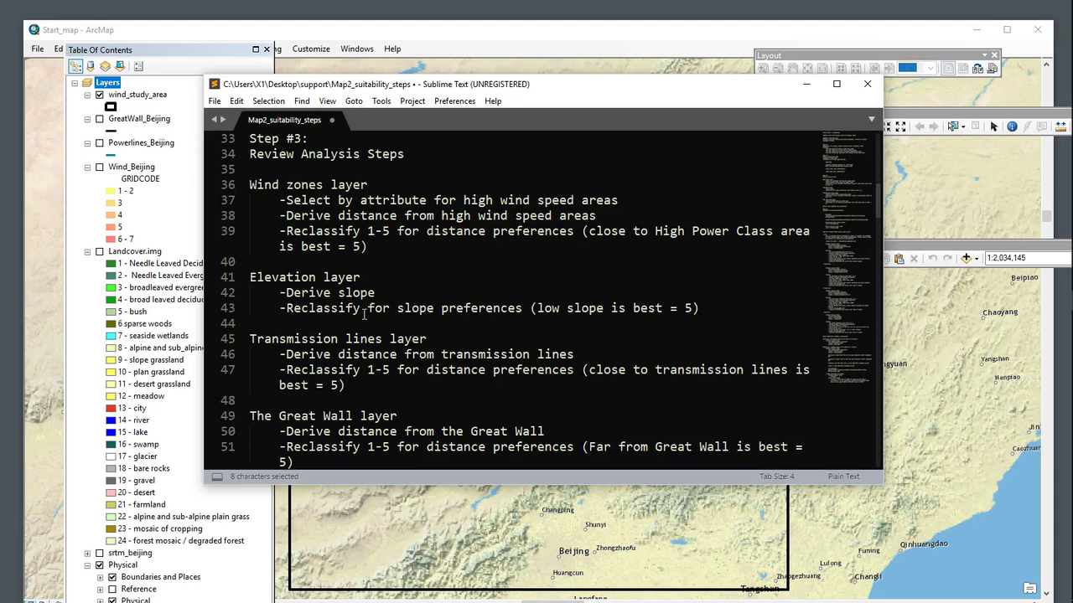
{"action": "scroll", "coordinate": [362, 314], "scroll_direction": "down", "scroll_amount": 2}
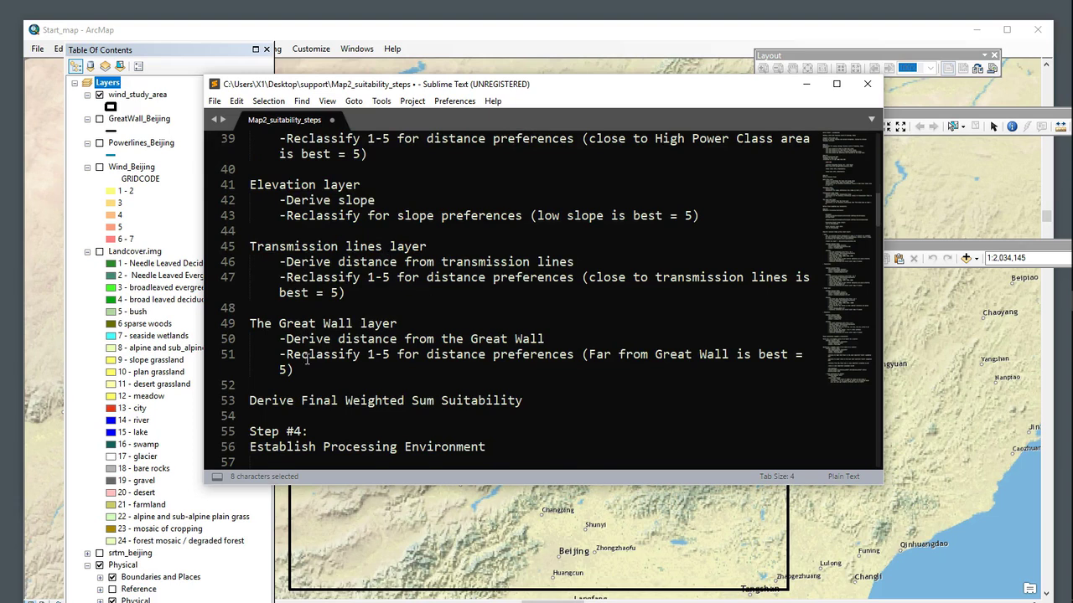
{"action": "left_click_drag", "start_coordinate": [283, 339], "coordinate": [549, 339]}
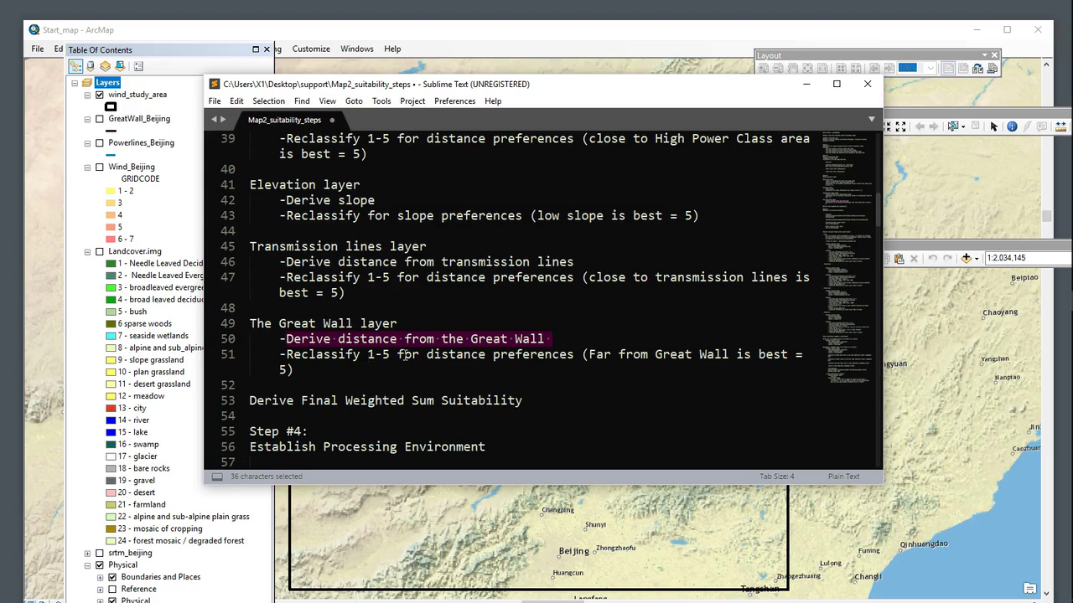
Step: Read the Step #4 workspace, snap raster and cell size settings, highlighting the Establish Processing Environment heading
{"action": "scroll", "coordinate": [407, 362], "scroll_direction": "down", "scroll_amount": 1}
{"action": "scroll", "coordinate": [407, 362], "scroll_direction": "down", "scroll_amount": 3}
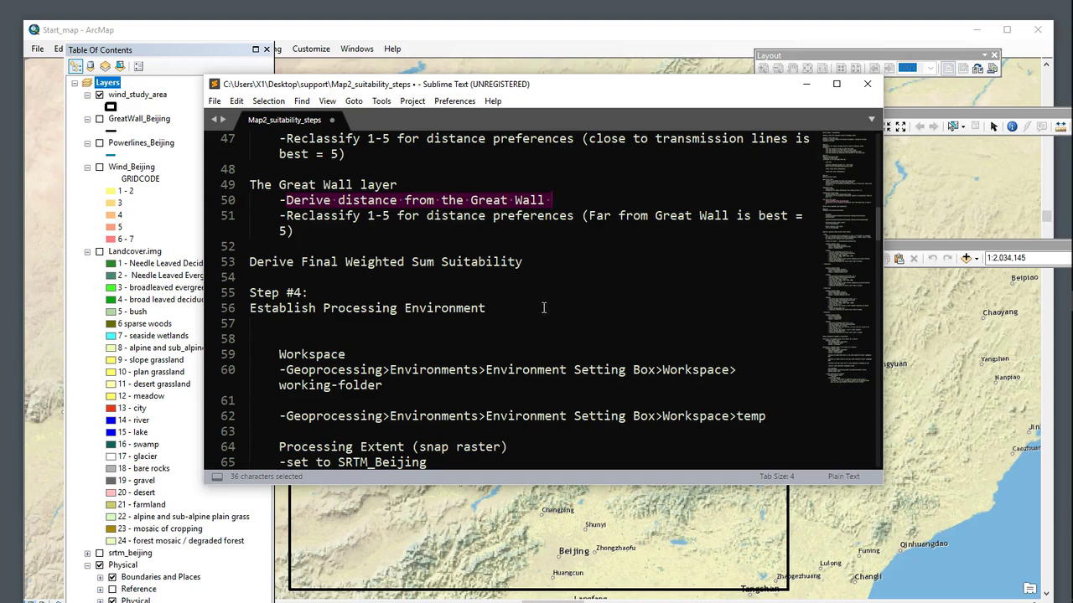
{"action": "scroll", "coordinate": [543, 307], "scroll_direction": "down", "scroll_amount": 2}
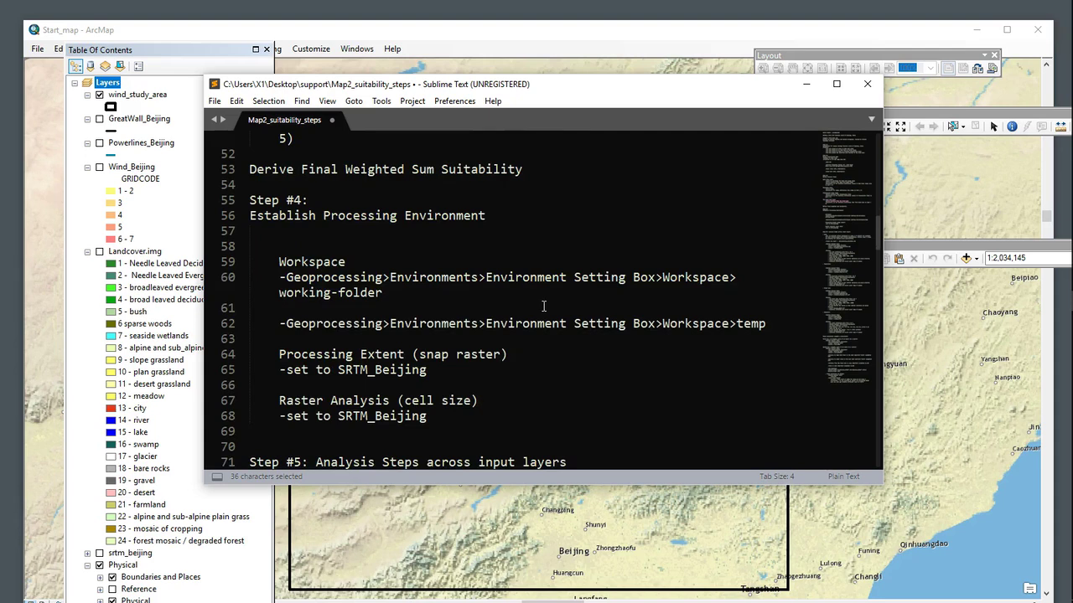
{"action": "scroll", "coordinate": [543, 308], "scroll_direction": "down", "scroll_amount": 1}
{"action": "left_click_drag", "start_coordinate": [501, 174], "coordinate": [243, 171]}
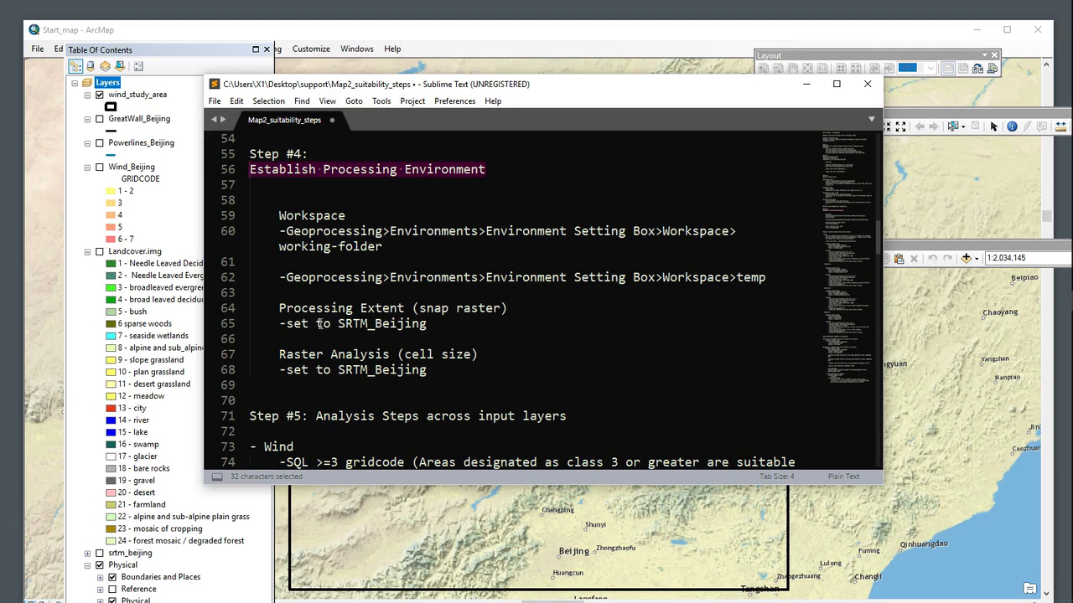
Step: Skim the Step #5 instructions for the Wind, Powerlines, Great Wall and Elevation layers, highlighting the section headings from Powerlines onward
{"action": "scroll", "coordinate": [432, 343], "scroll_direction": "down", "scroll_amount": 2}
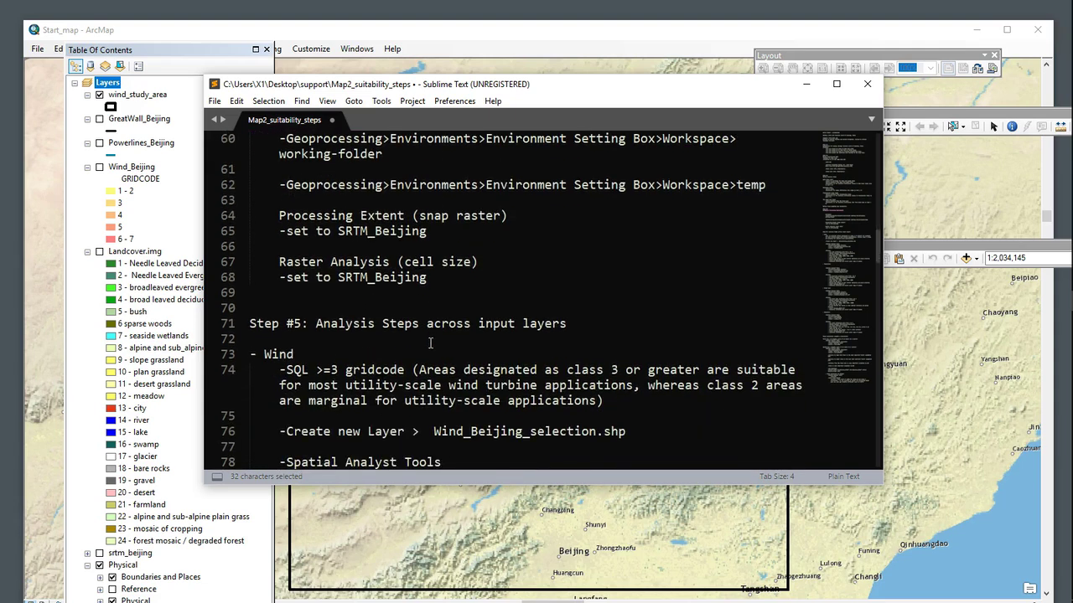
{"action": "scroll", "coordinate": [361, 333], "scroll_direction": "down", "scroll_amount": 1}
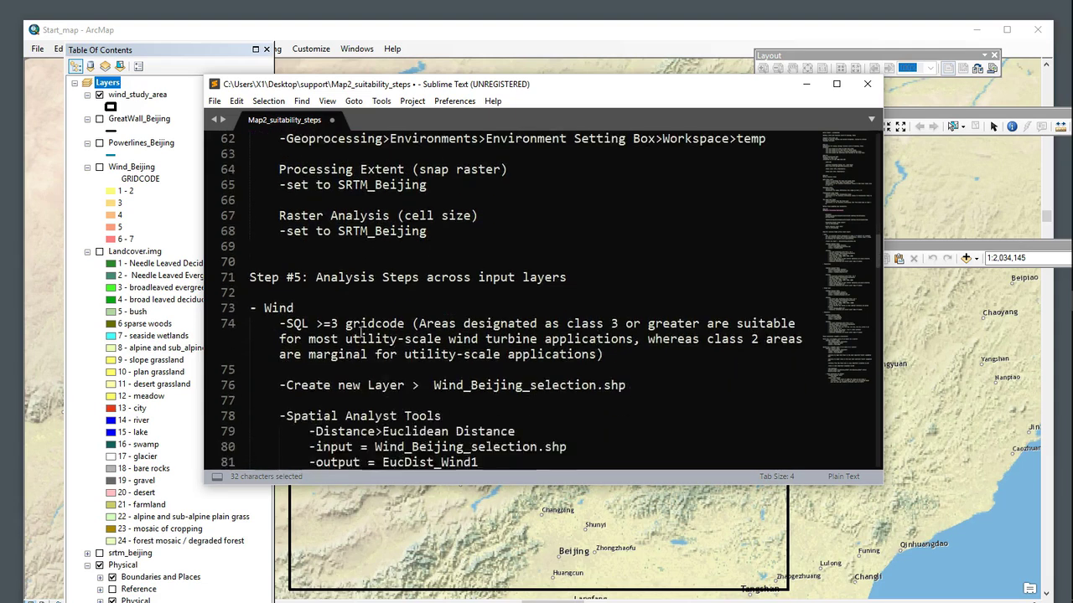
{"action": "scroll", "coordinate": [370, 315], "scroll_direction": "down", "scroll_amount": 4}
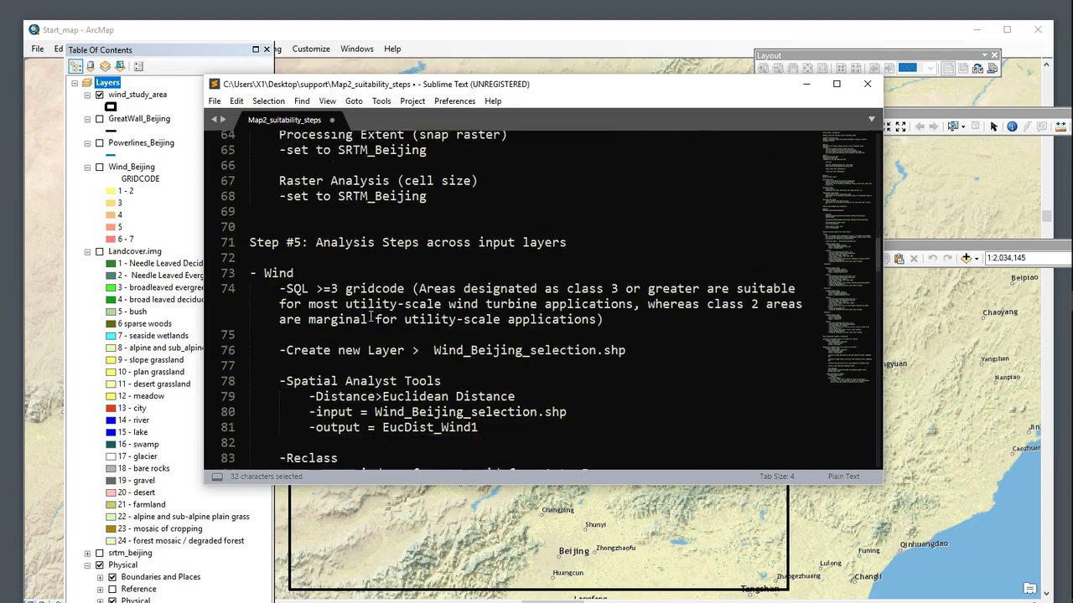
{"action": "scroll", "coordinate": [371, 315], "scroll_direction": "down", "scroll_amount": 5}
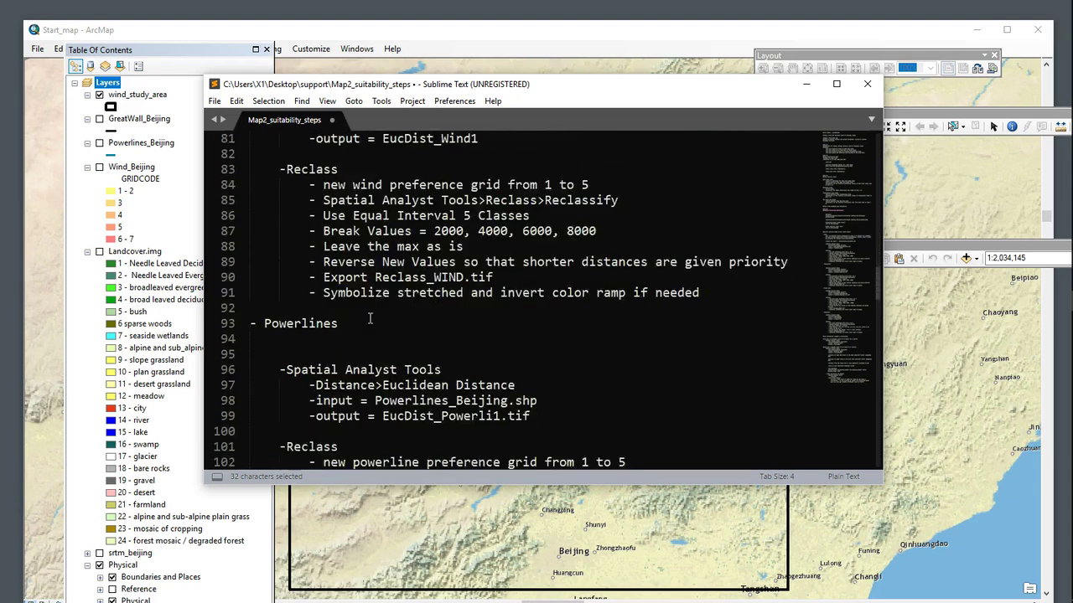
{"action": "left_click_drag", "start_coordinate": [339, 185], "coordinate": [270, 189]}
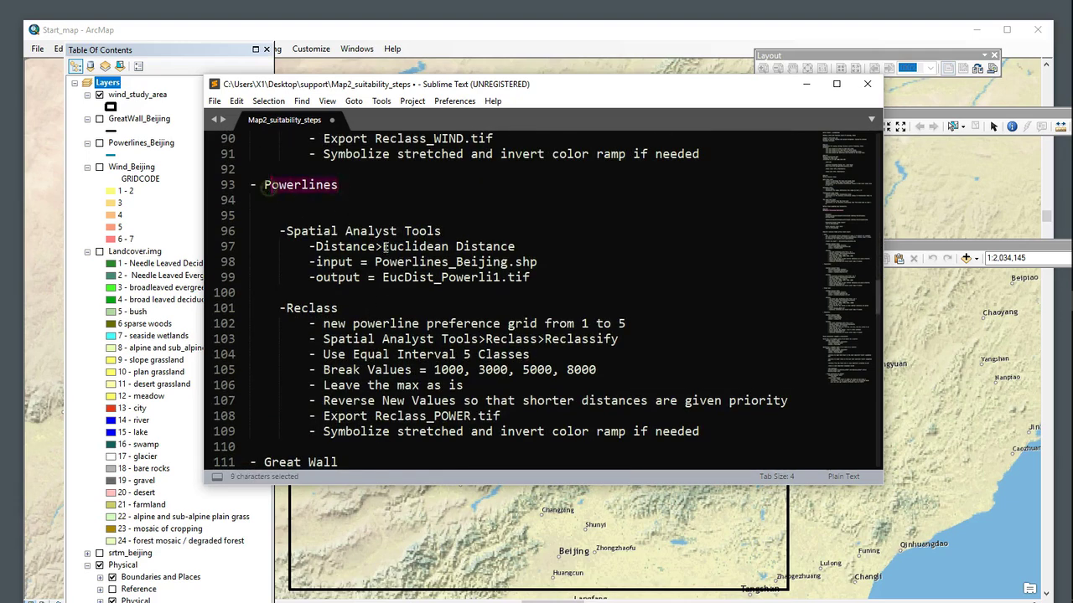
{"action": "scroll", "coordinate": [386, 247], "scroll_direction": "down", "scroll_amount": 4}
{"action": "left_click", "coordinate": [342, 278]}
{"action": "left_click_drag", "start_coordinate": [343, 277], "coordinate": [265, 277]}
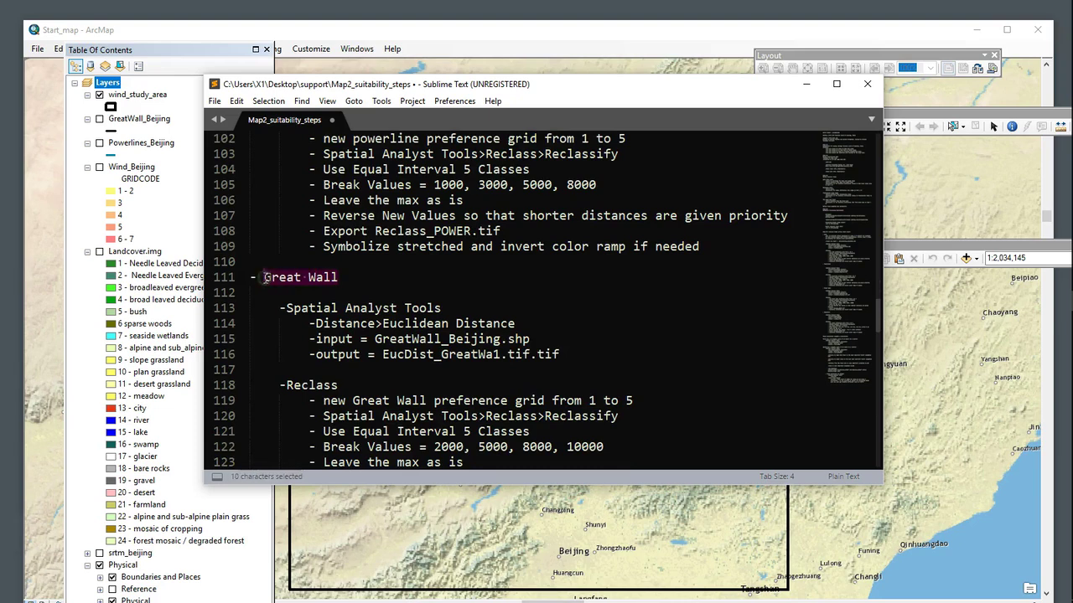
{"action": "scroll", "coordinate": [337, 310], "scroll_direction": "down", "scroll_amount": 5}
{"action": "left_click_drag", "start_coordinate": [332, 322], "coordinate": [265, 323]}
{"action": "scroll", "coordinate": [390, 344], "scroll_direction": "down", "scroll_amount": 3}
Step: Read the Final Suitability Weights & Calculation section, covering the unweighted first run, weighted second run and factor equation
{"action": "scroll", "coordinate": [390, 343], "scroll_direction": "down", "scroll_amount": 5}
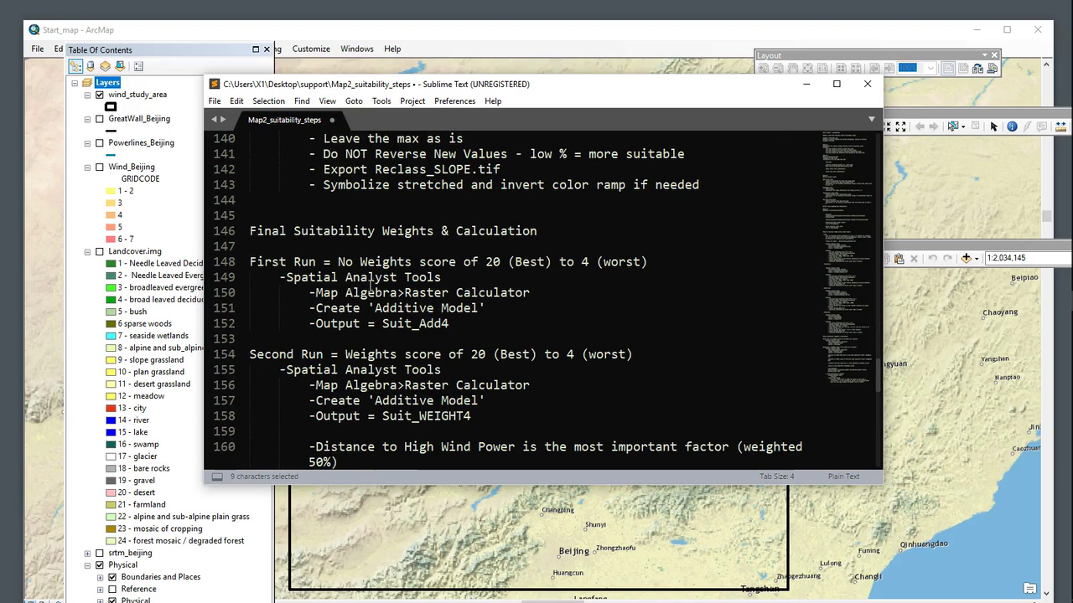
{"action": "scroll", "coordinate": [456, 268], "scroll_direction": "down", "scroll_amount": 2}
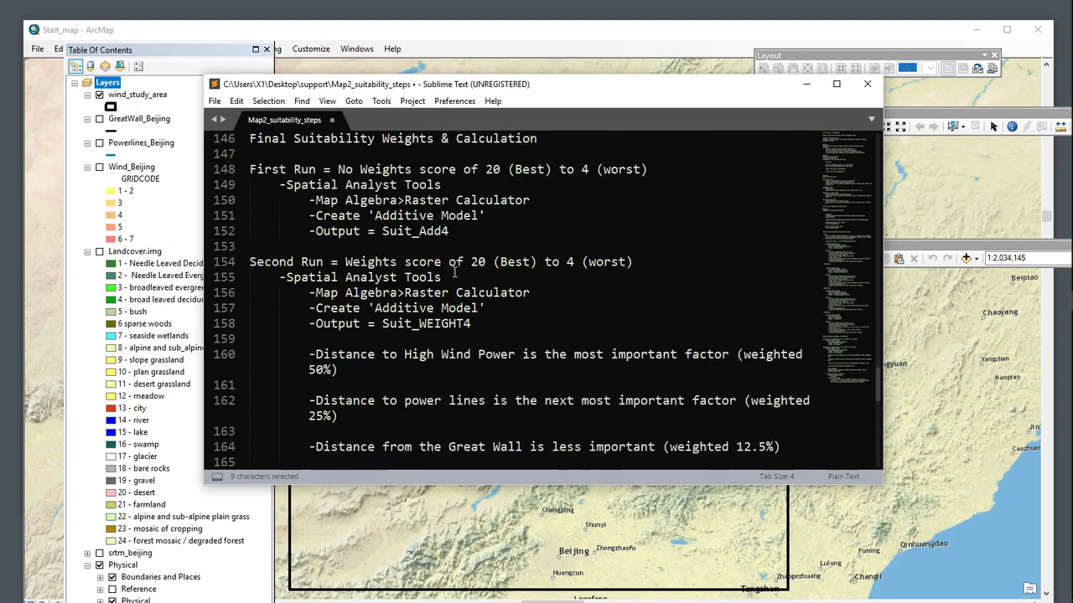
{"action": "scroll", "coordinate": [425, 301], "scroll_direction": "down", "scroll_amount": 2}
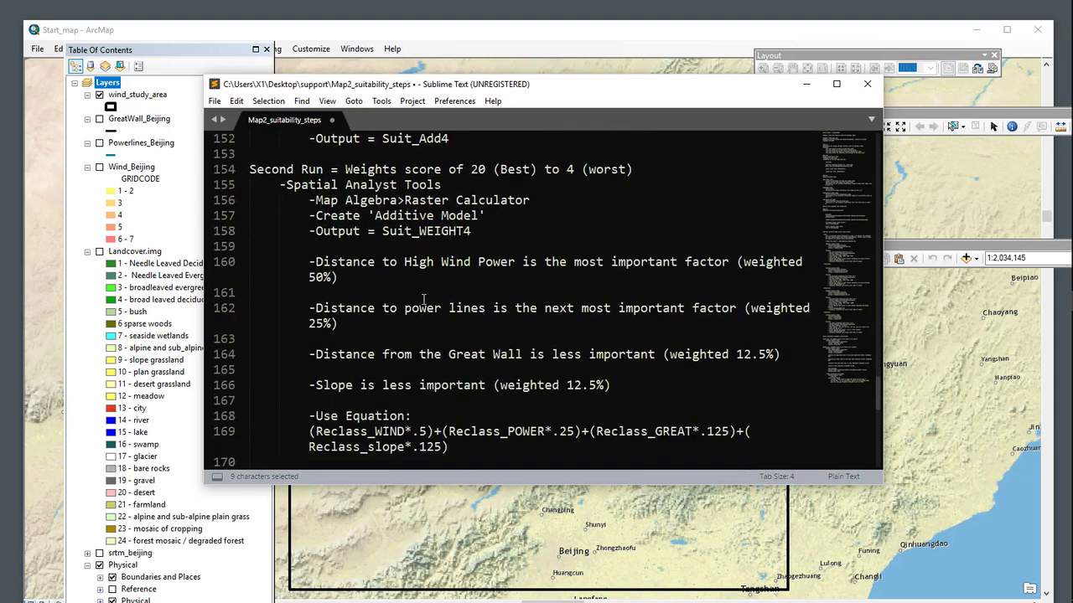
{"action": "scroll", "coordinate": [425, 302], "scroll_direction": "down", "scroll_amount": 1}
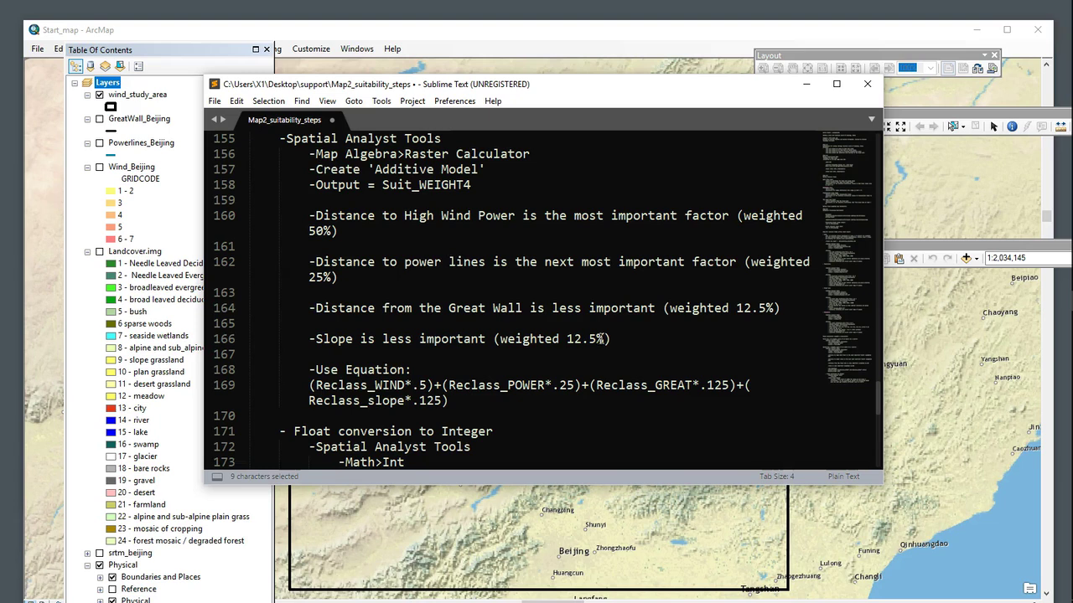
Step: Examine the float-to-integer conversion and final result check notes, highlighting the Math>Int entry
{"action": "scroll", "coordinate": [600, 358], "scroll_direction": "down", "scroll_amount": 3}
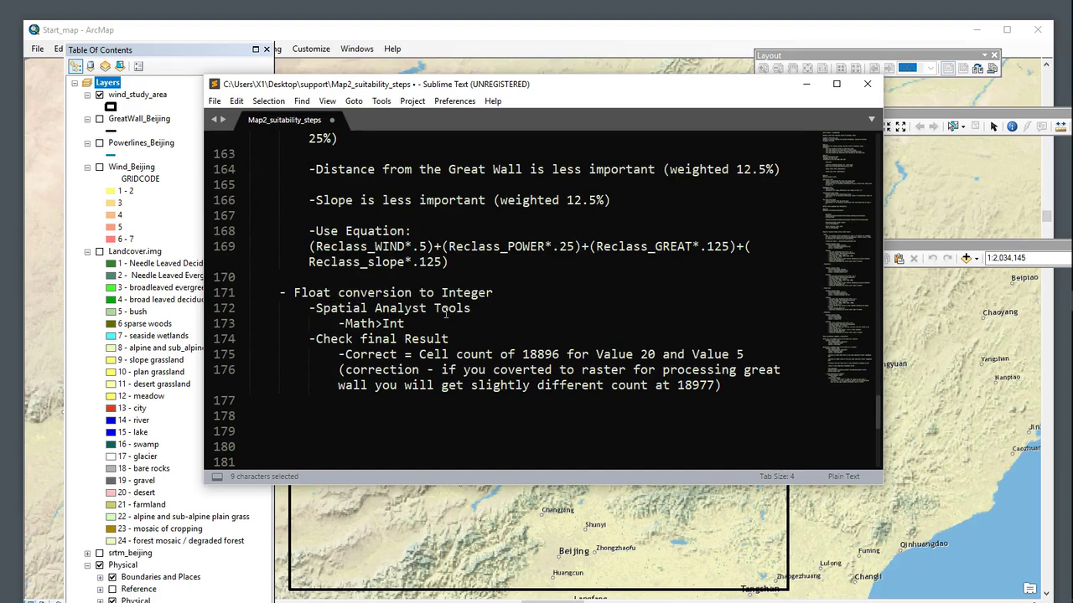
{"action": "left_click", "coordinate": [442, 292]}
{"action": "left_click_drag", "start_coordinate": [443, 292], "coordinate": [494, 294]}
{"action": "left_click_drag", "start_coordinate": [344, 323], "coordinate": [412, 322]}
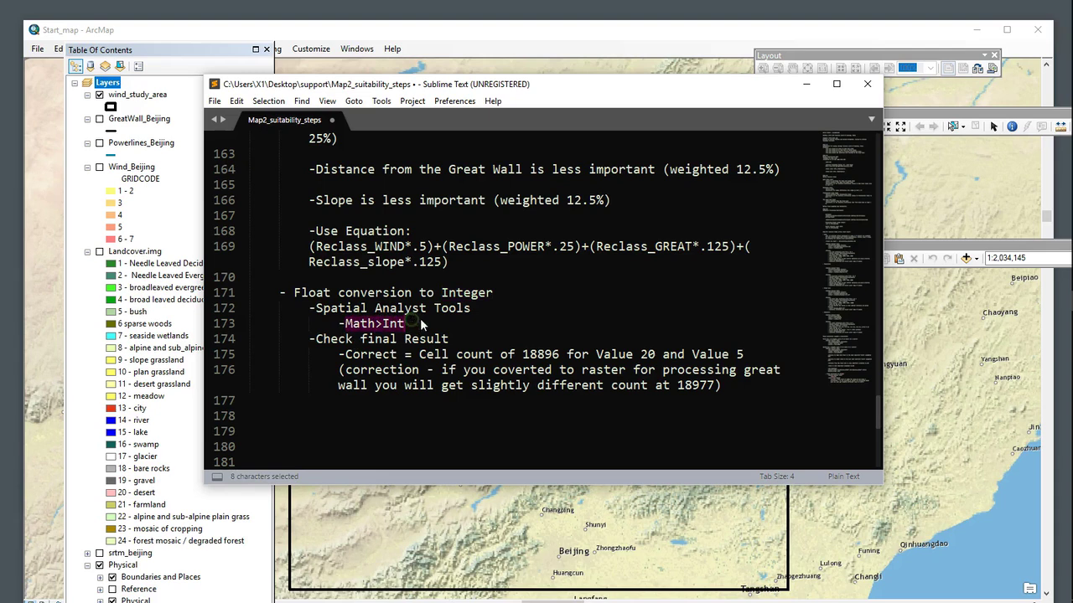
{"action": "scroll", "coordinate": [628, 354], "scroll_direction": "down", "scroll_amount": 1}
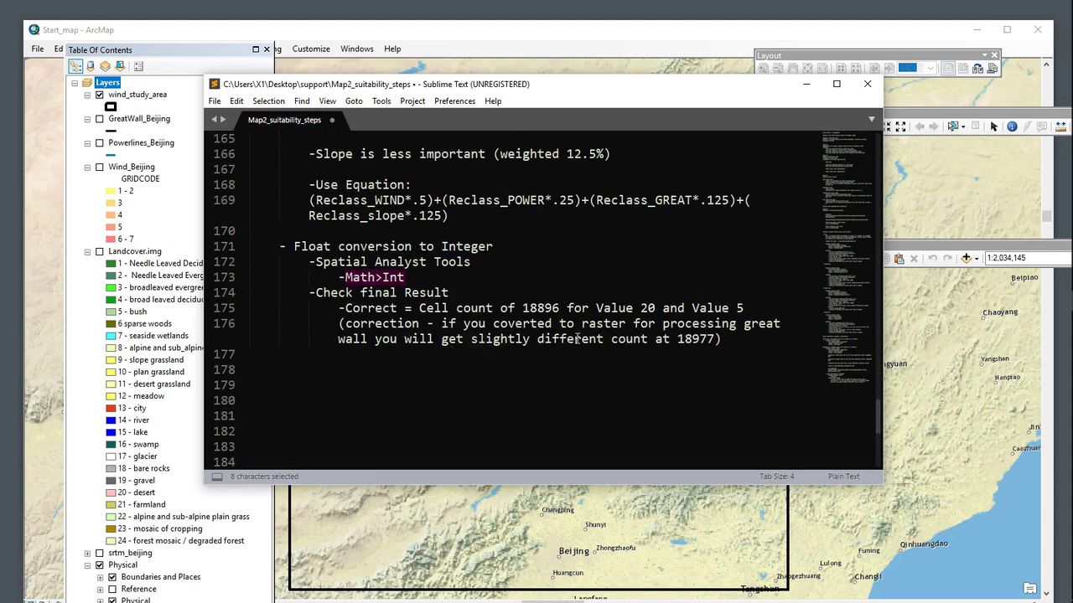
{"action": "scroll", "coordinate": [520, 329], "scroll_direction": "up", "scroll_amount": 1}
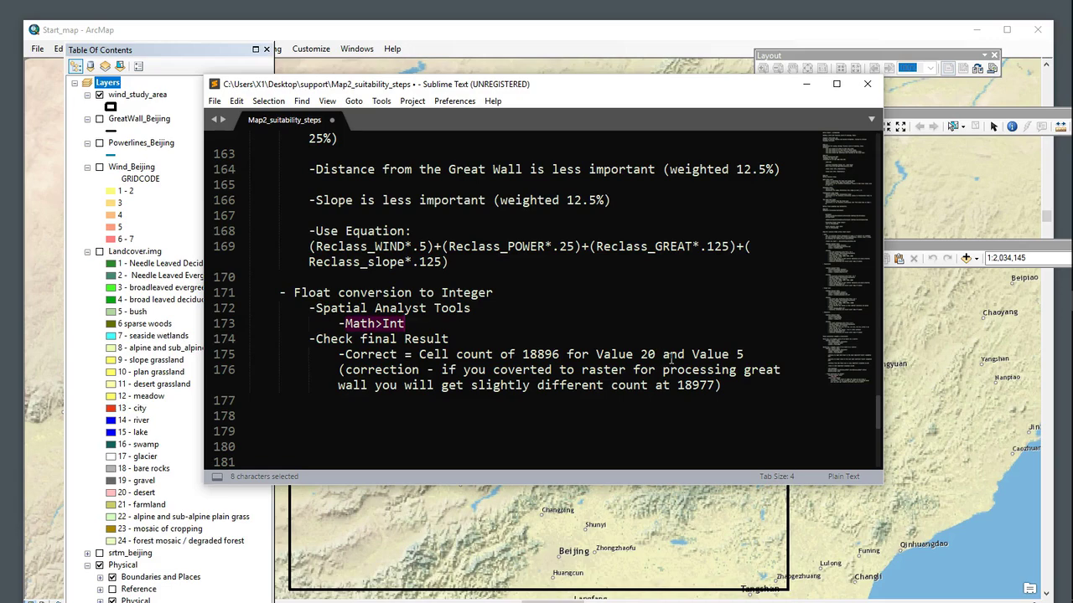
Step: Return to the beginning of the notes and minimize the Sublime Text window to uncover the ArcMap study area
{"action": "scroll", "coordinate": [730, 234], "scroll_direction": "up", "scroll_amount": 12}
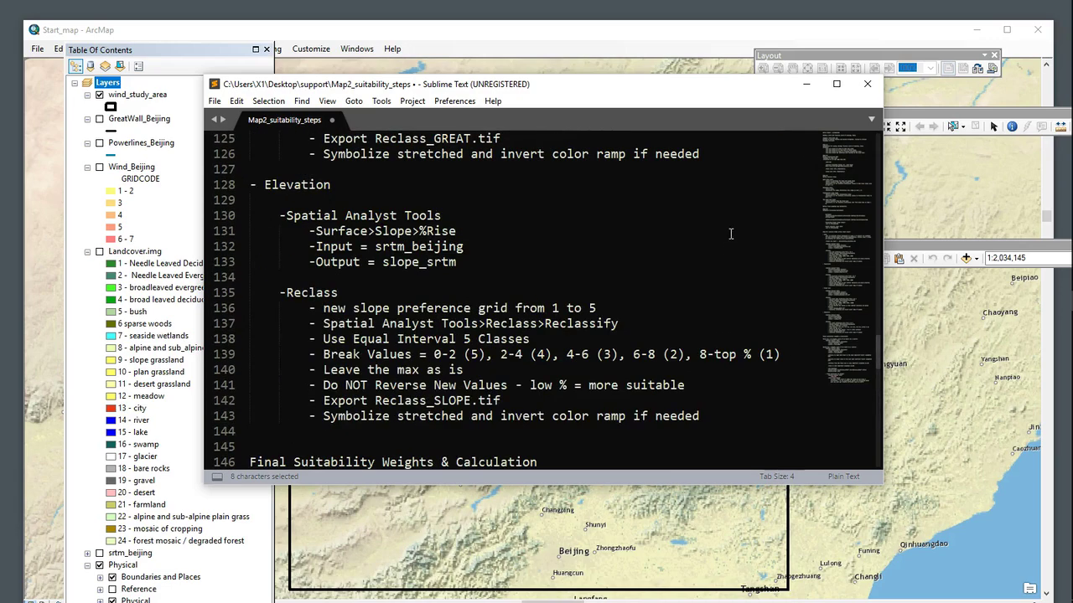
{"action": "scroll", "coordinate": [615, 253], "scroll_direction": "up", "scroll_amount": 17}
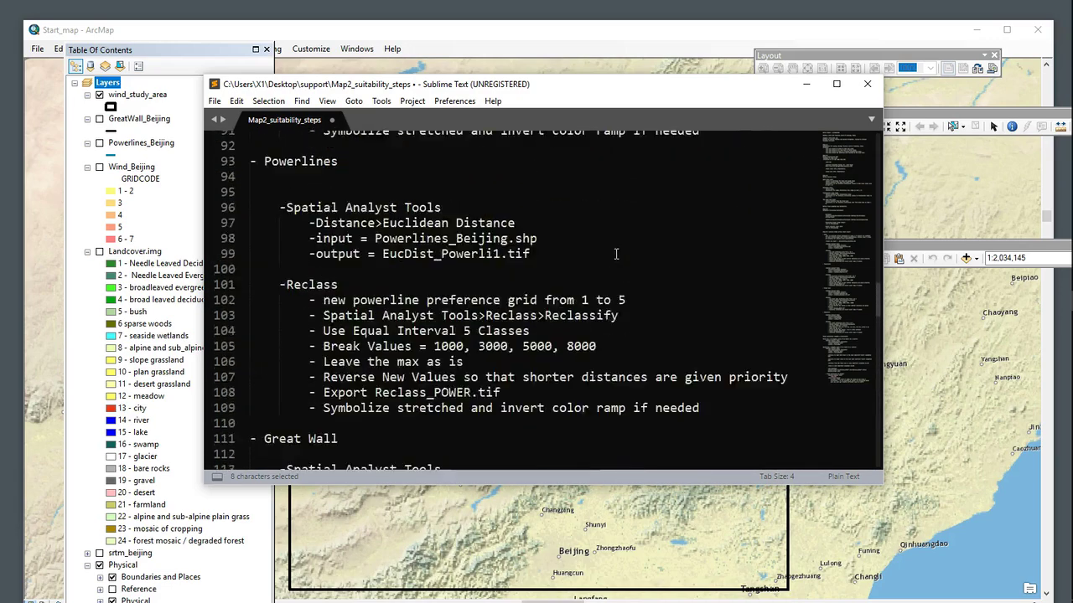
{"action": "scroll", "coordinate": [615, 254], "scroll_direction": "up", "scroll_amount": 20}
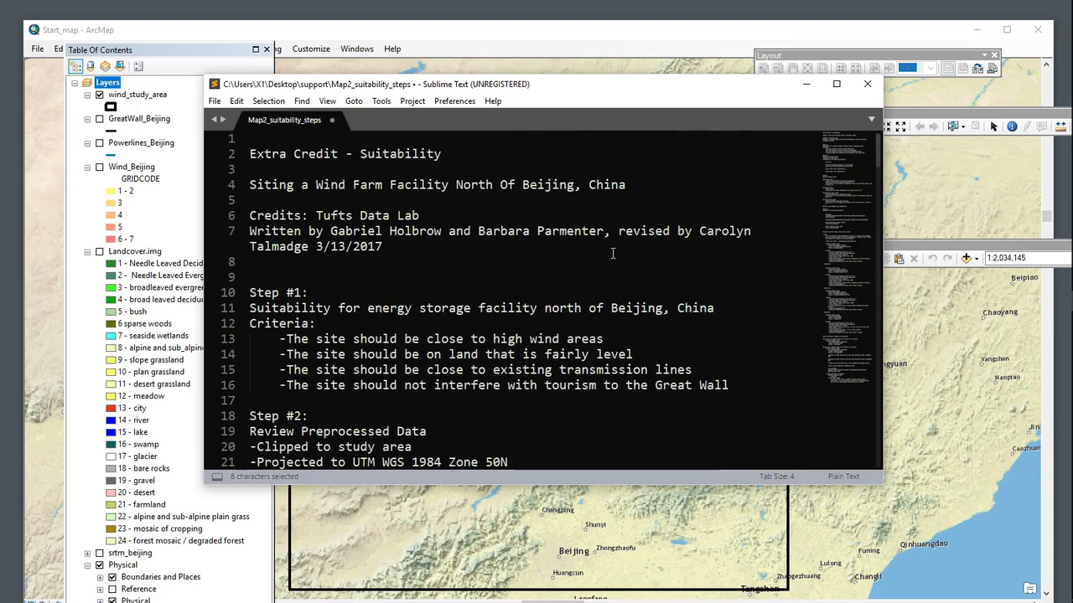
{"action": "left_click_drag", "start_coordinate": [570, 87], "coordinate": [567, 149]}
{"action": "left_click_drag", "start_coordinate": [743, 146], "coordinate": [817, 190]}
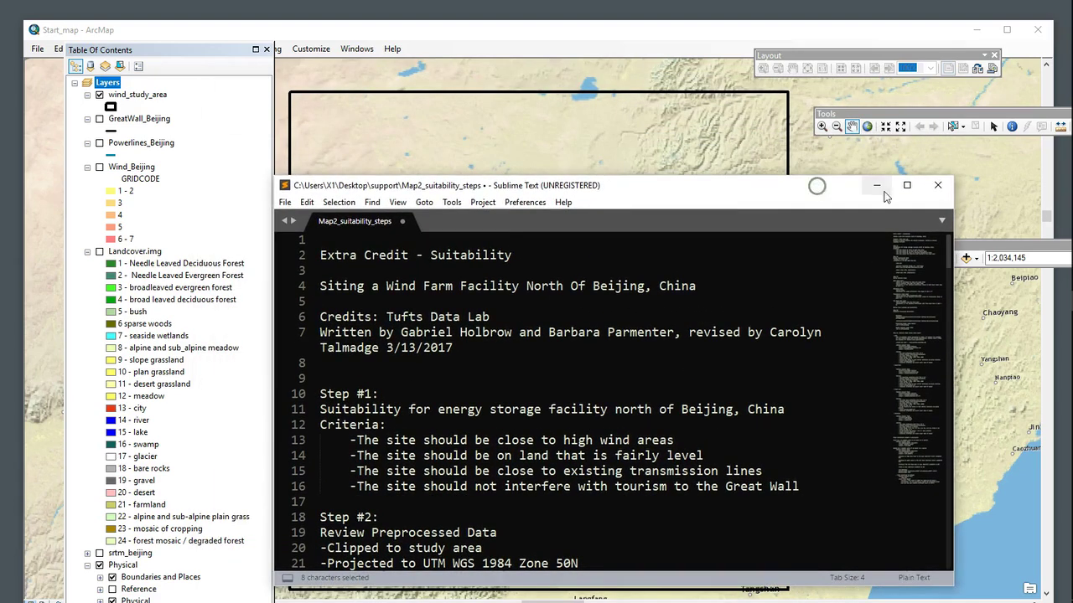
{"action": "left_click", "coordinate": [873, 189]}
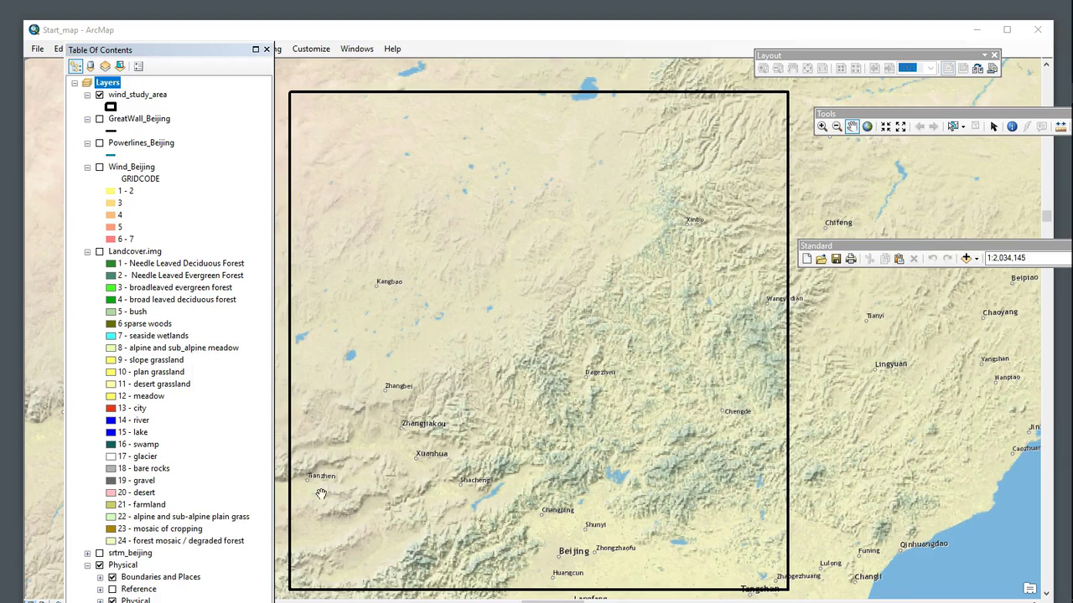
Step: Shift the ArcMap window and the floating Table Of Contents upward so the full layer list fits on screen
{"action": "left_click_drag", "start_coordinate": [141, 48], "coordinate": [116, 36]}
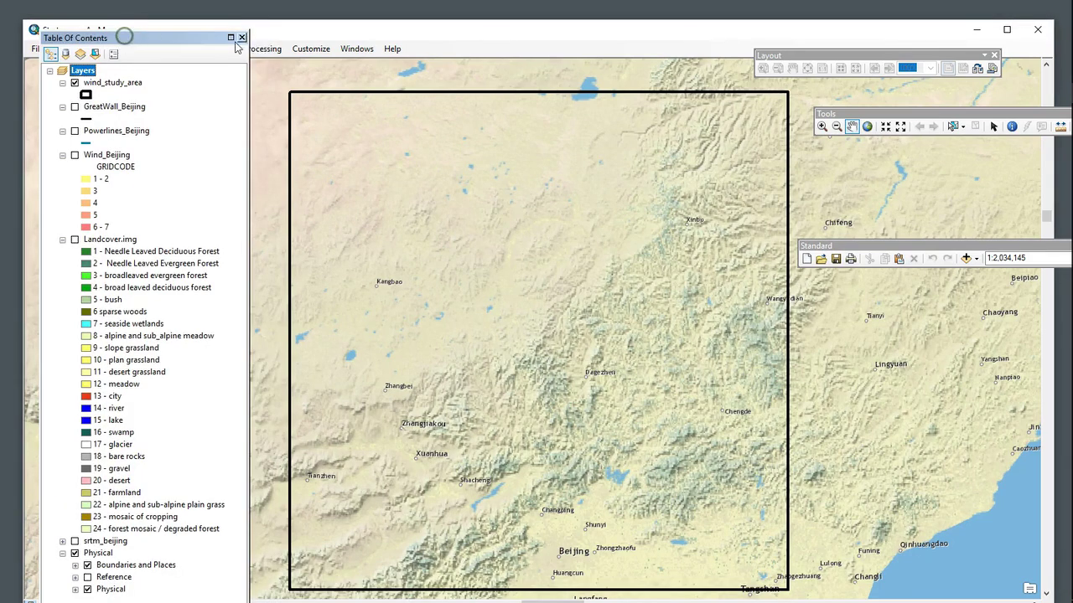
{"action": "left_click_drag", "start_coordinate": [302, 33], "coordinate": [302, 15]}
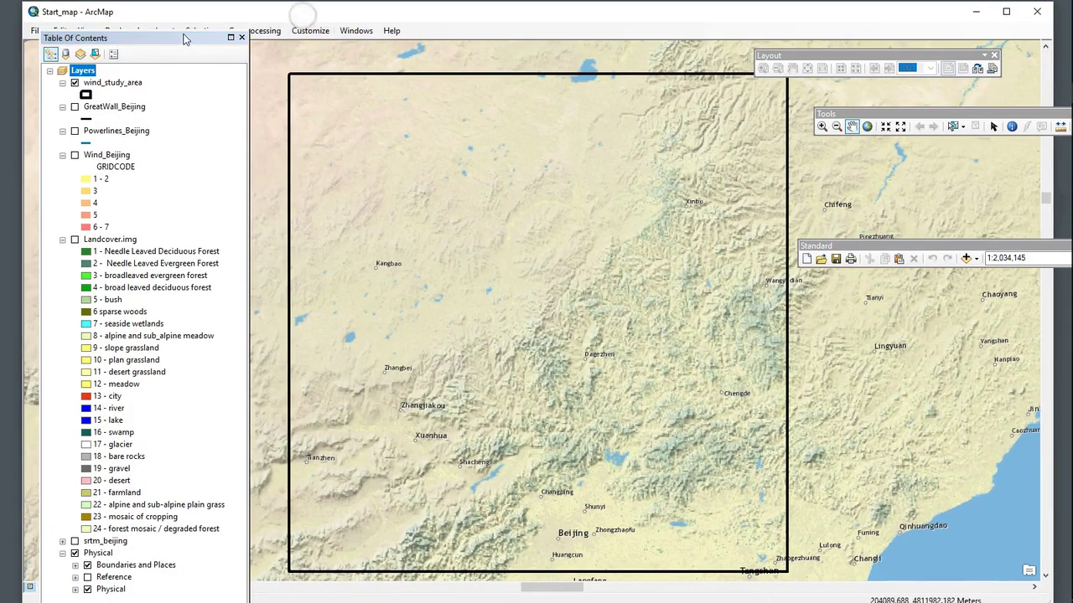
{"action": "left_click_drag", "start_coordinate": [183, 35], "coordinate": [223, 18]}
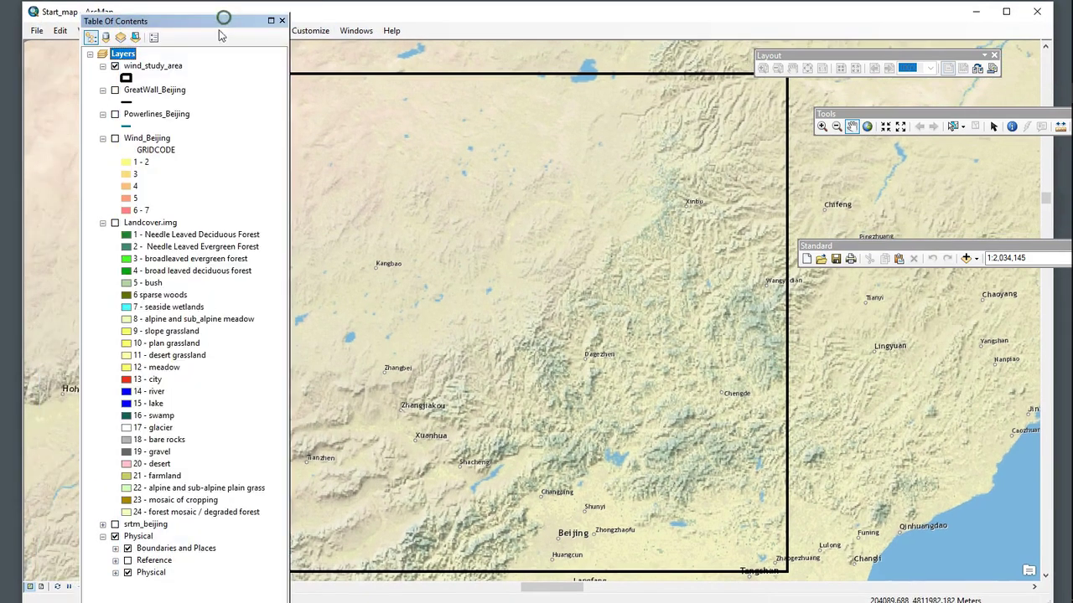
Step: Turn off the Physical basemap group together with its Physical and Boundaries and Places sublayers
{"action": "left_click", "coordinate": [128, 573]}
{"action": "left_click", "coordinate": [127, 549]}
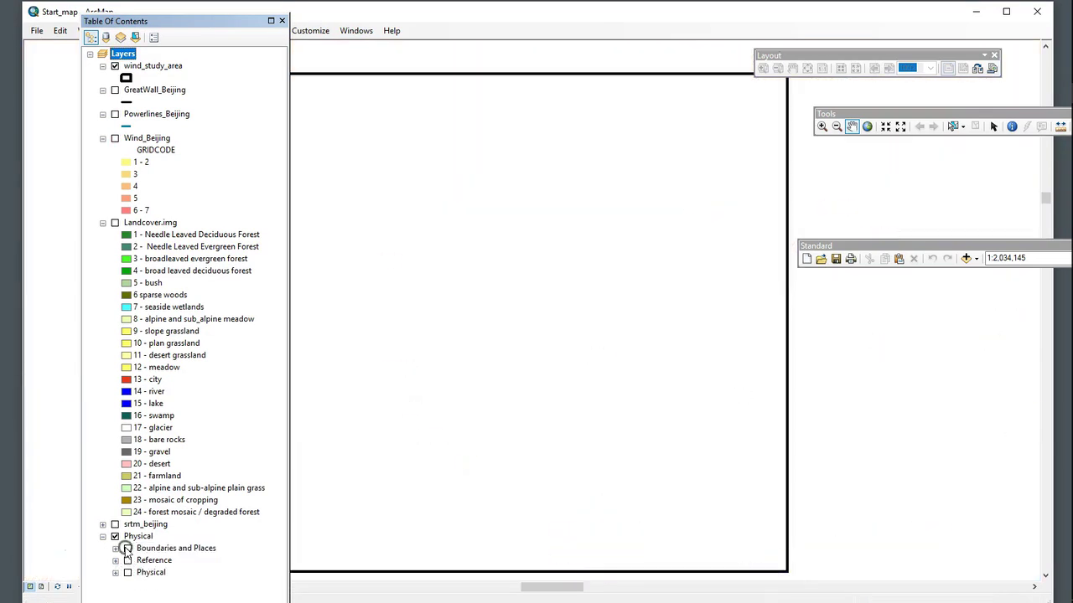
{"action": "left_click", "coordinate": [115, 536]}
Step: Remove the Landcover.img layer from the map and turn on the Wind_Beijing layer
{"action": "left_click", "coordinate": [151, 224]}
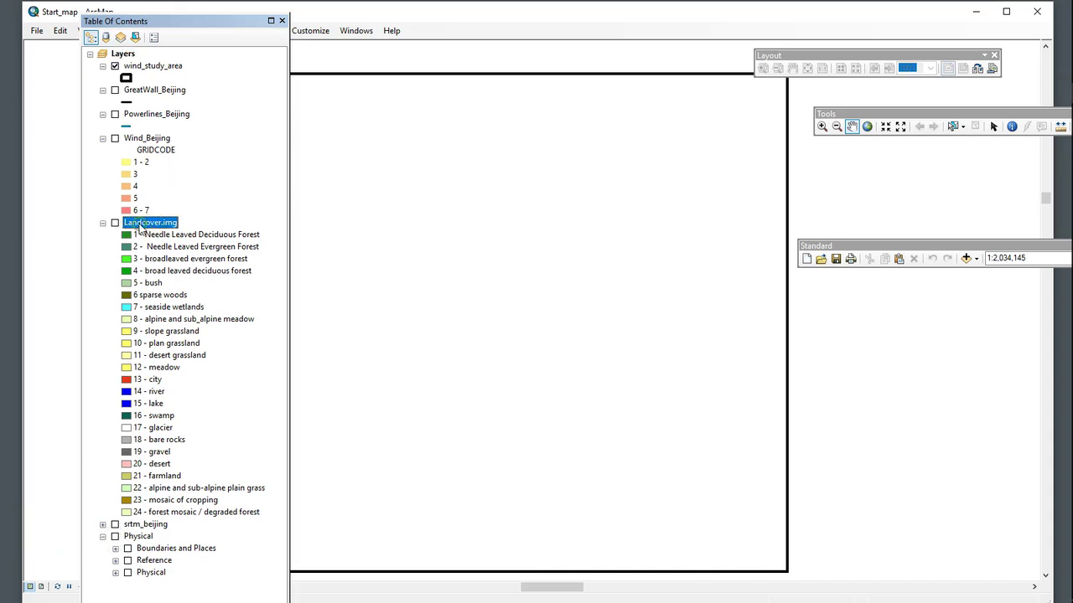
{"action": "right_click", "coordinate": [146, 226]}
{"action": "left_click", "coordinate": [177, 246]}
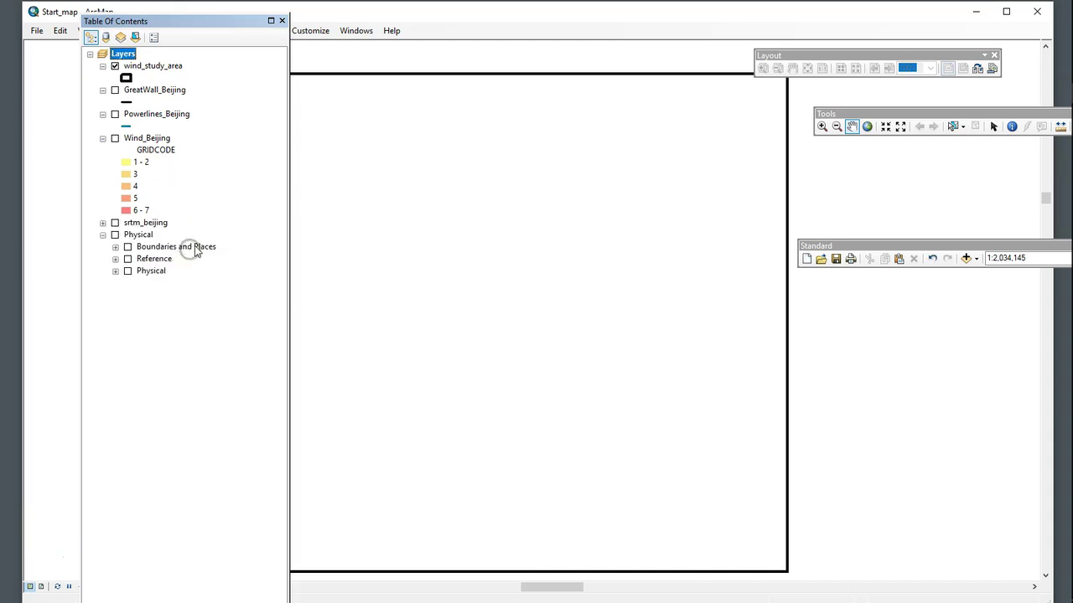
{"action": "left_click", "coordinate": [114, 138]}
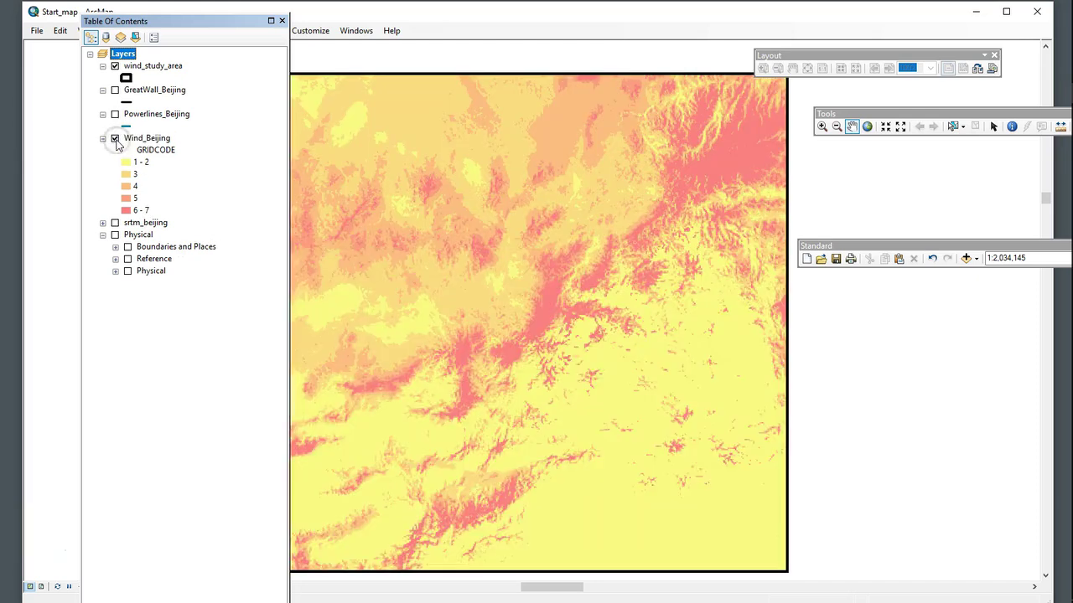
Step: Display the Powerlines_Beijing and GreatWall_Beijing layers over the wind data and move the floating Table Of Contents to uncover the map
{"action": "left_click", "coordinate": [115, 115]}
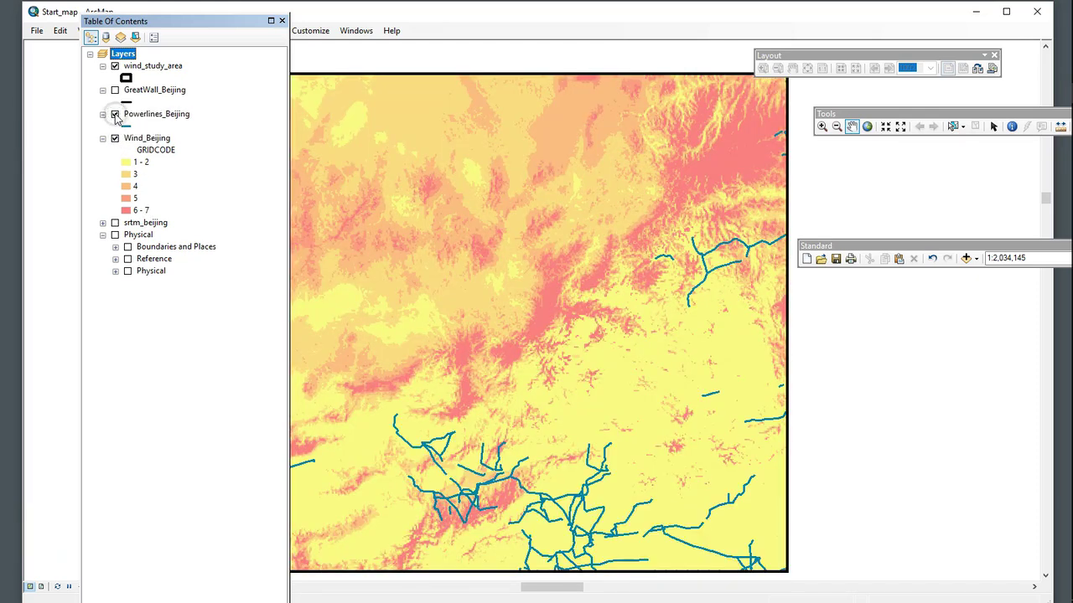
{"action": "left_click", "coordinate": [115, 91]}
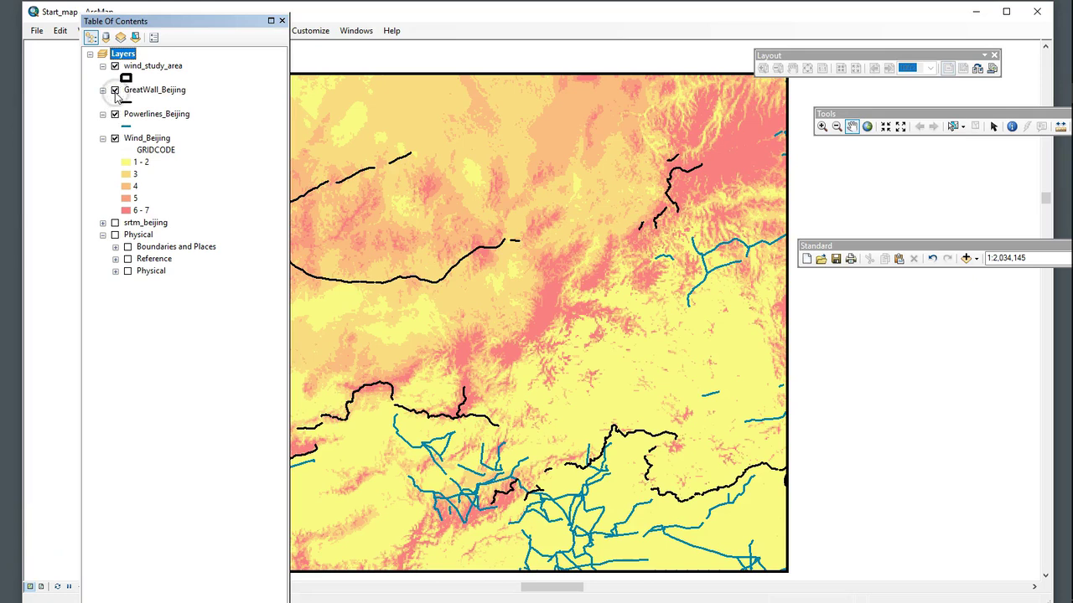
{"action": "left_click_drag", "start_coordinate": [162, 25], "coordinate": [855, 267]}
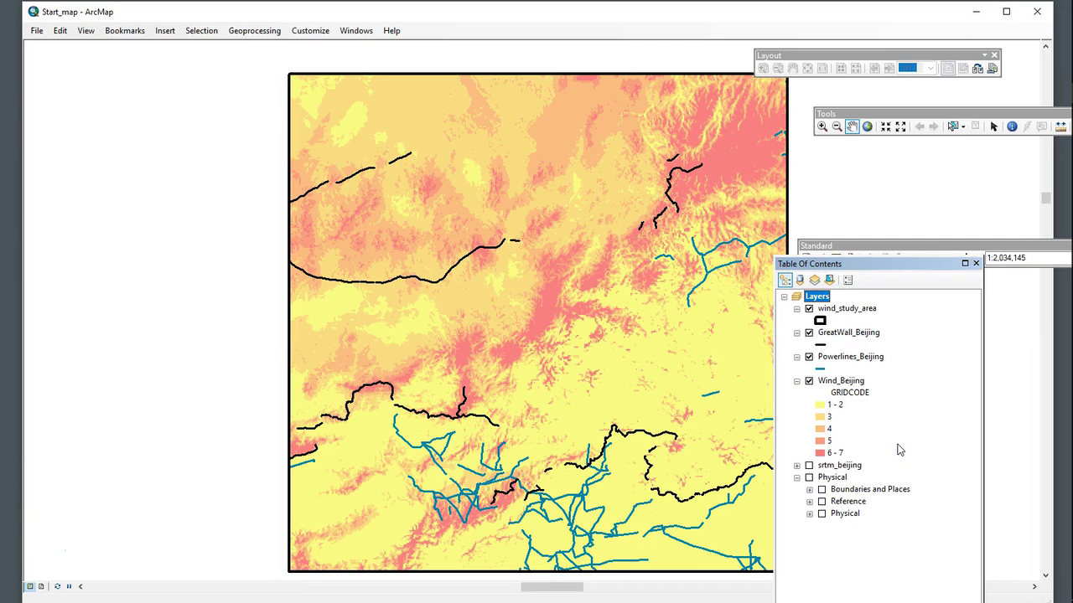
Step: Turn on srtm_beijing and turn off Wind_Beijing, Powerlines_Beijing, GreatWall_Beijing and wind_study_area so only the elevation raster is displayed
{"action": "left_click", "coordinate": [808, 465]}
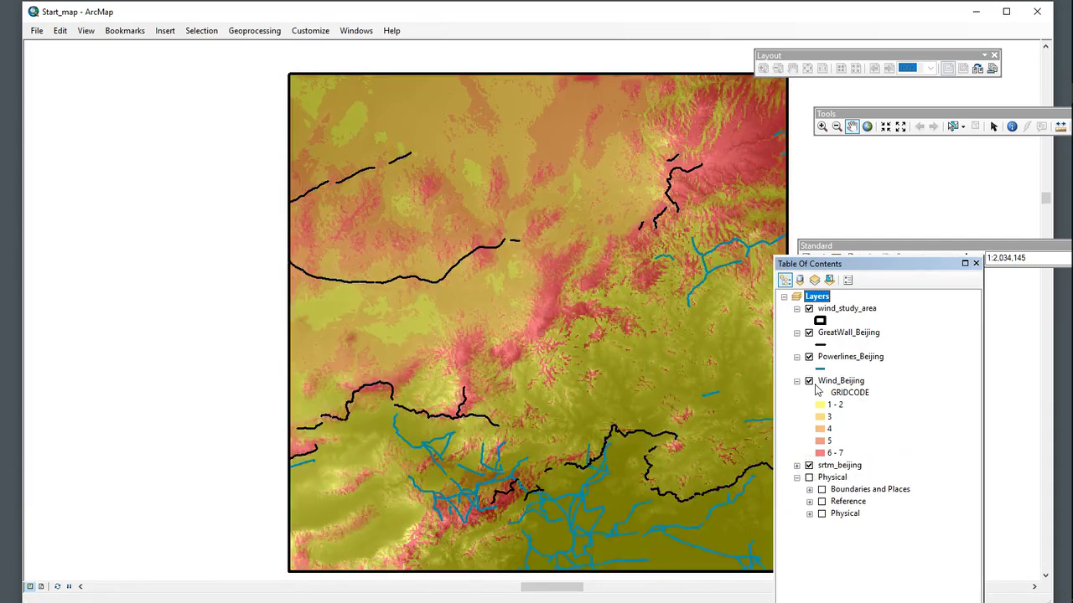
{"action": "left_click", "coordinate": [809, 380]}
{"action": "left_click", "coordinate": [809, 356]}
{"action": "left_click", "coordinate": [808, 333]}
{"action": "left_click", "coordinate": [809, 309]}
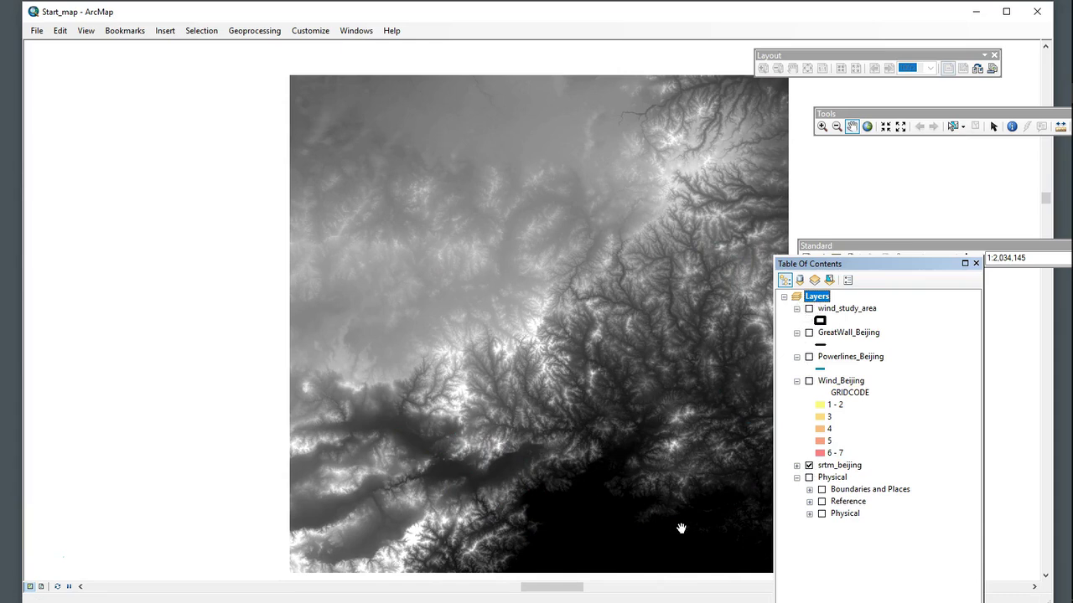
Step: Expand the srtm_beijing legend and move the floating Table Of Contents beside the map so it no longer covers the raster
{"action": "left_click", "coordinate": [796, 465]}
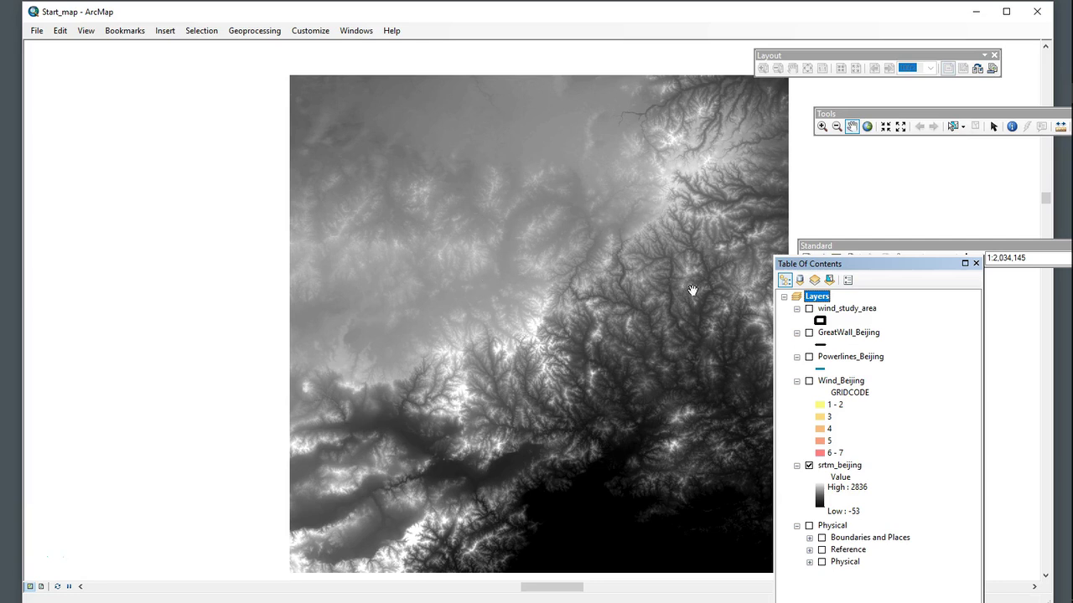
{"action": "left_click_drag", "start_coordinate": [891, 264], "coordinate": [196, 90]}
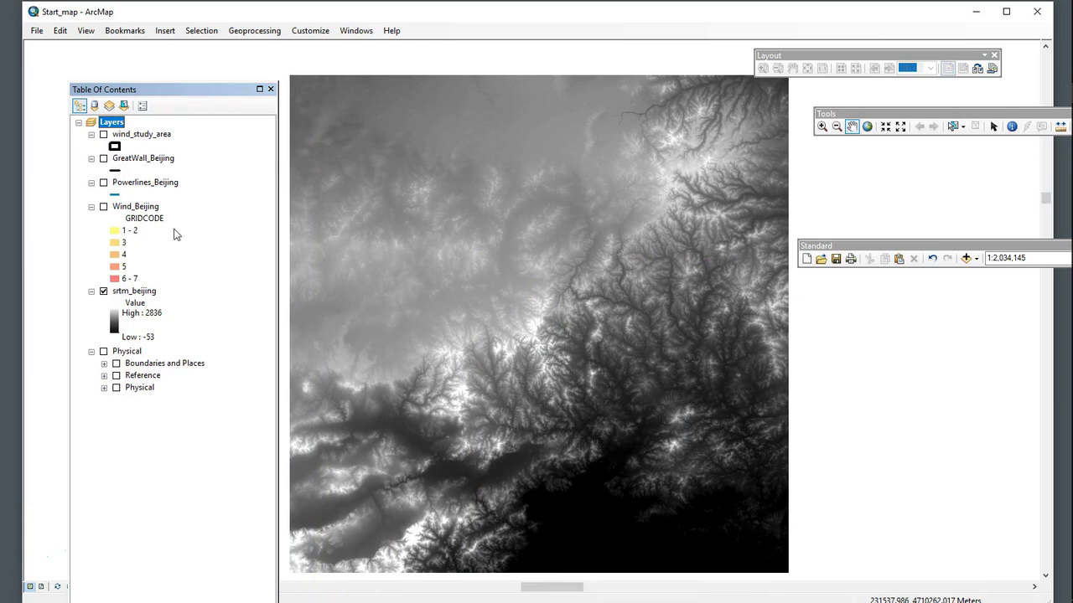
{"action": "left_click_drag", "start_coordinate": [192, 90], "coordinate": [178, 65]}
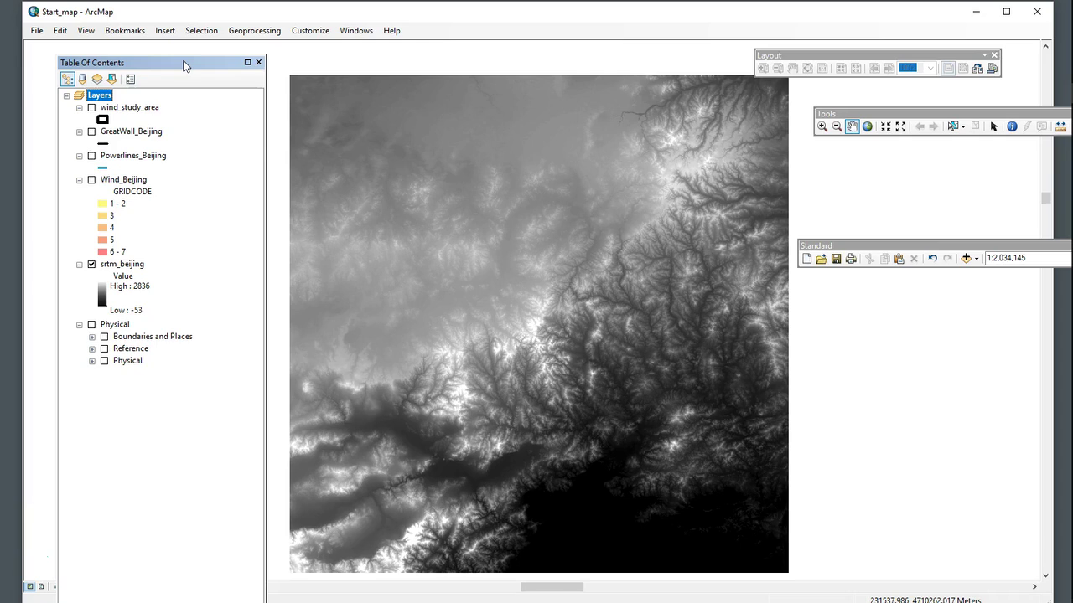
Step: Enable background processing in the Geoprocessing Options and accept the settings
{"action": "left_click", "coordinate": [268, 34]}
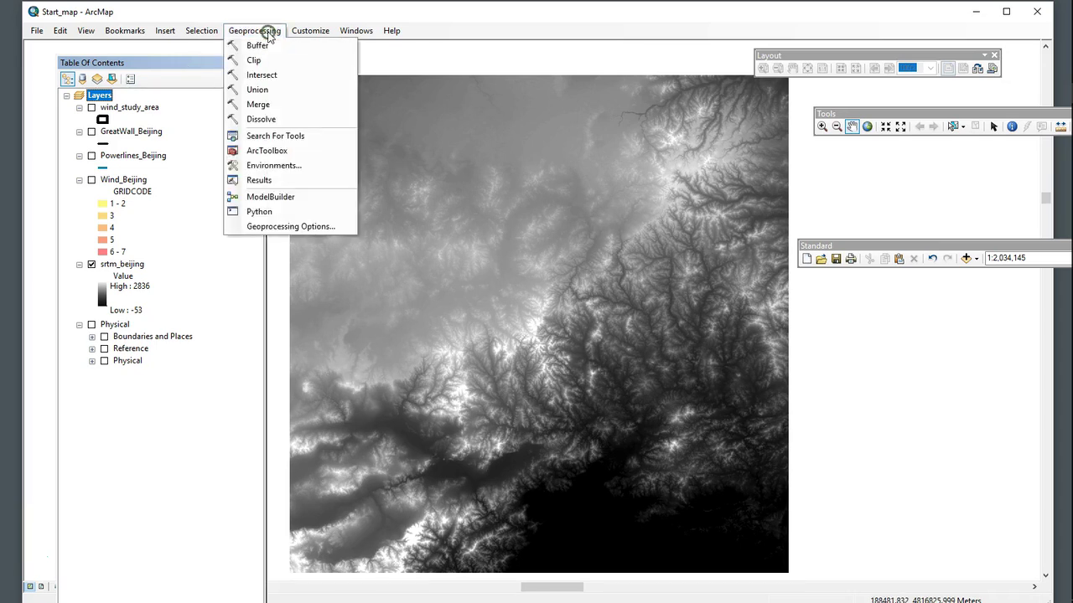
{"action": "left_click", "coordinate": [302, 227]}
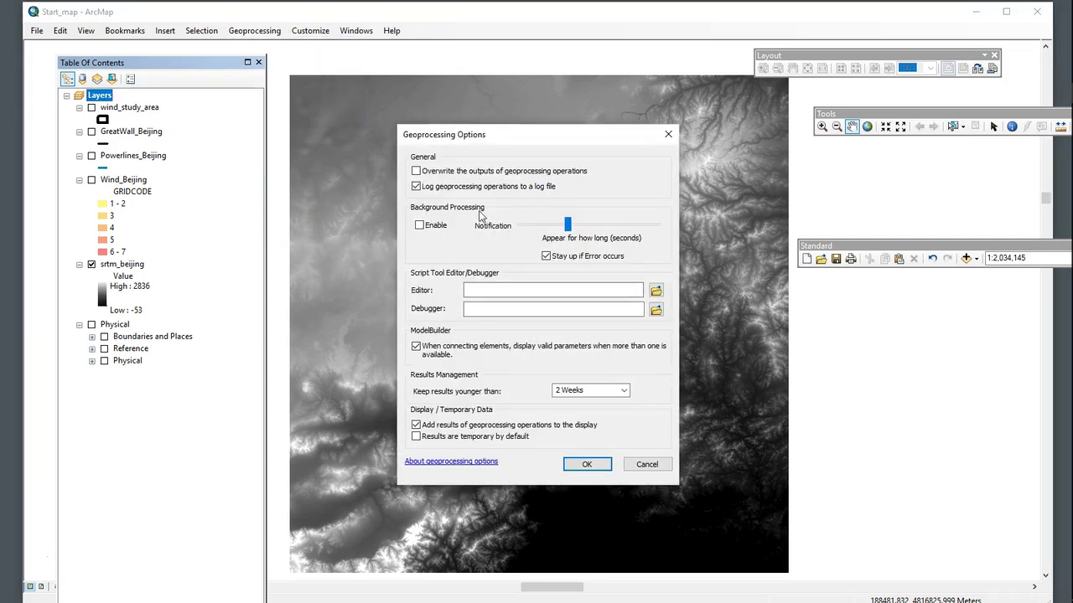
{"action": "left_click", "coordinate": [419, 226]}
{"action": "left_click", "coordinate": [587, 464]}
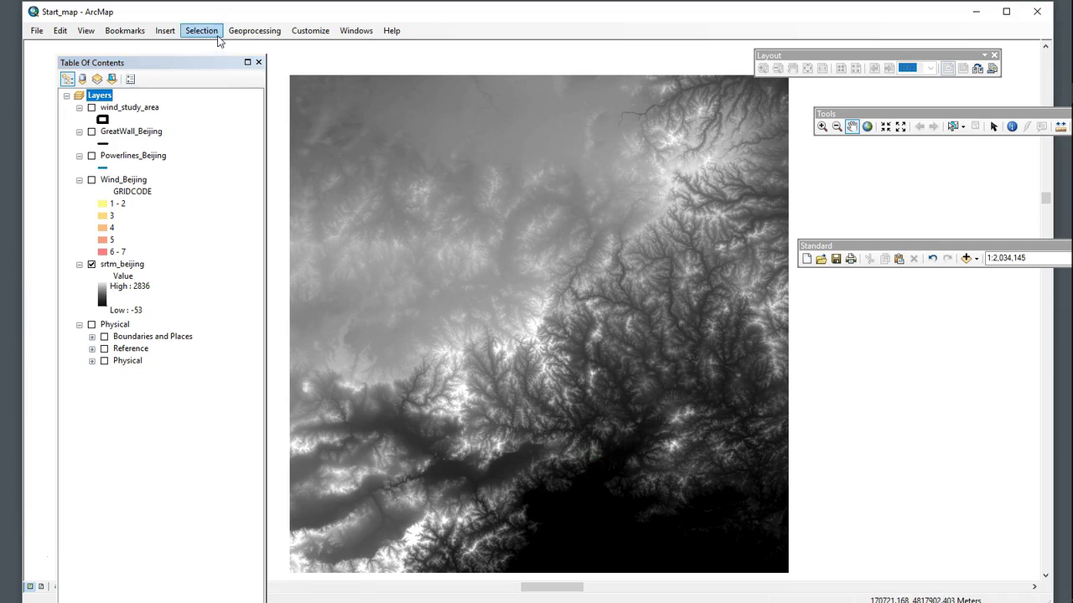
Step: In the geoprocessing environment settings, set the Current Workspace to the home folder WindFarm_Suitability_Exercise\WindFarm_Suitability_Exercise, declining the ActiveX interaction
{"action": "left_click", "coordinate": [204, 33]}
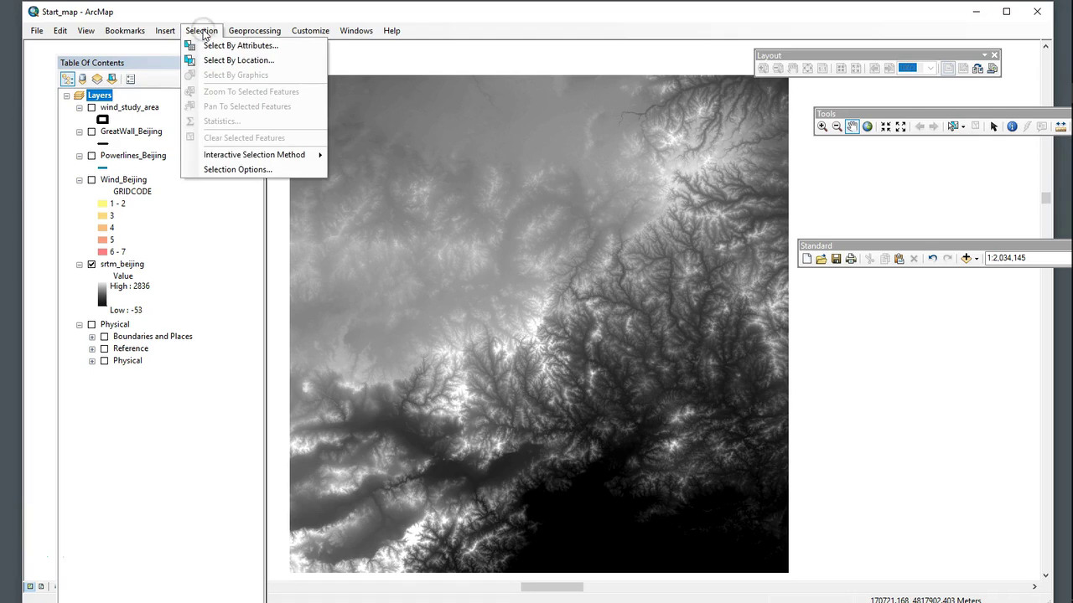
{"action": "mouse_move", "coordinate": [256, 33]}
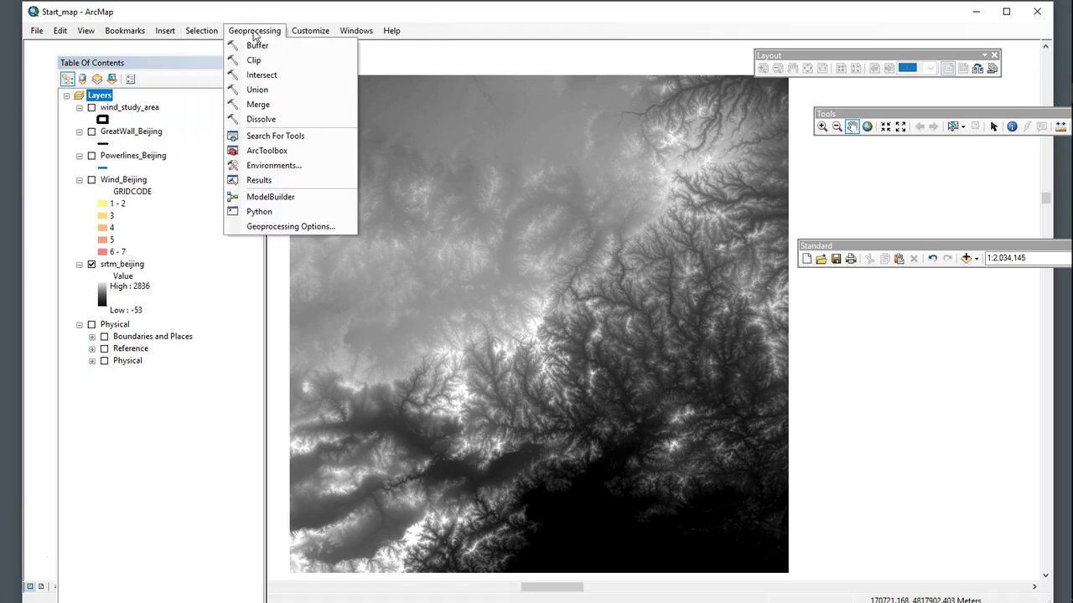
{"action": "left_click", "coordinate": [285, 167]}
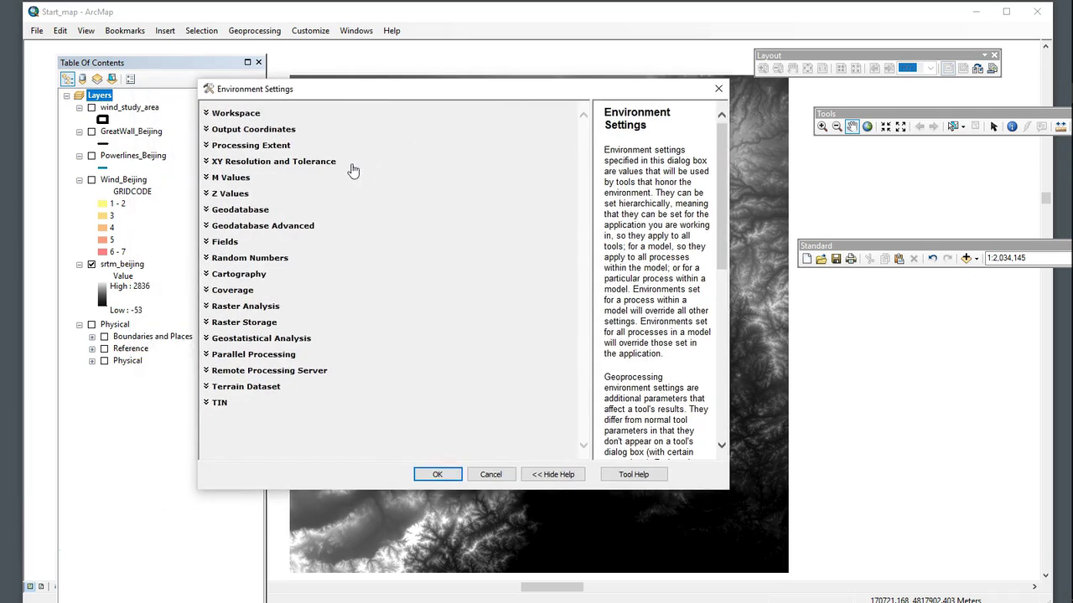
{"action": "left_click", "coordinate": [206, 113]}
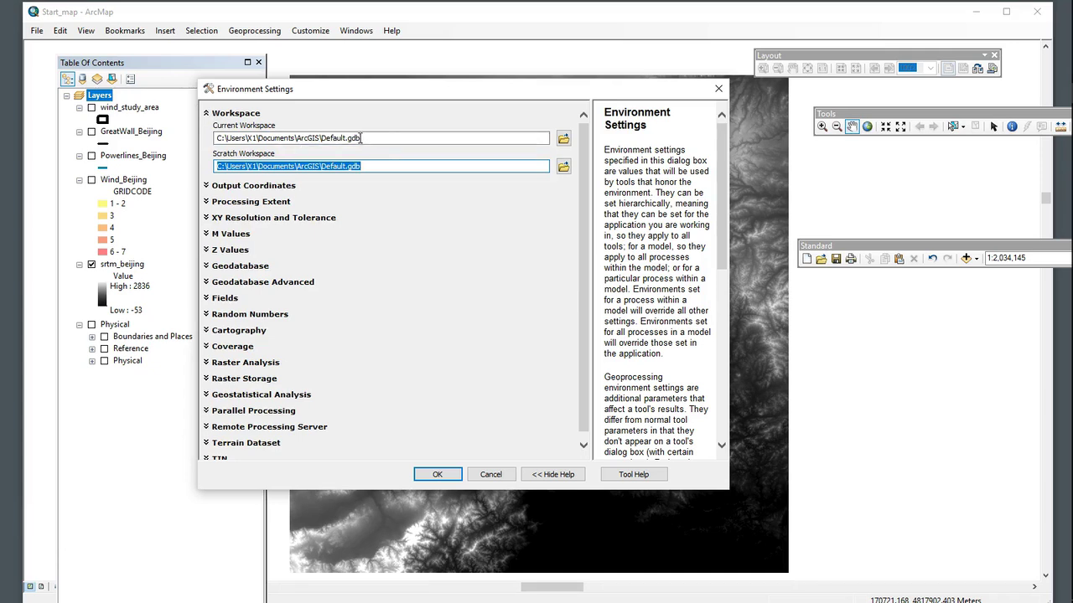
{"action": "left_click", "coordinate": [563, 140]}
{"action": "left_click", "coordinate": [607, 326]}
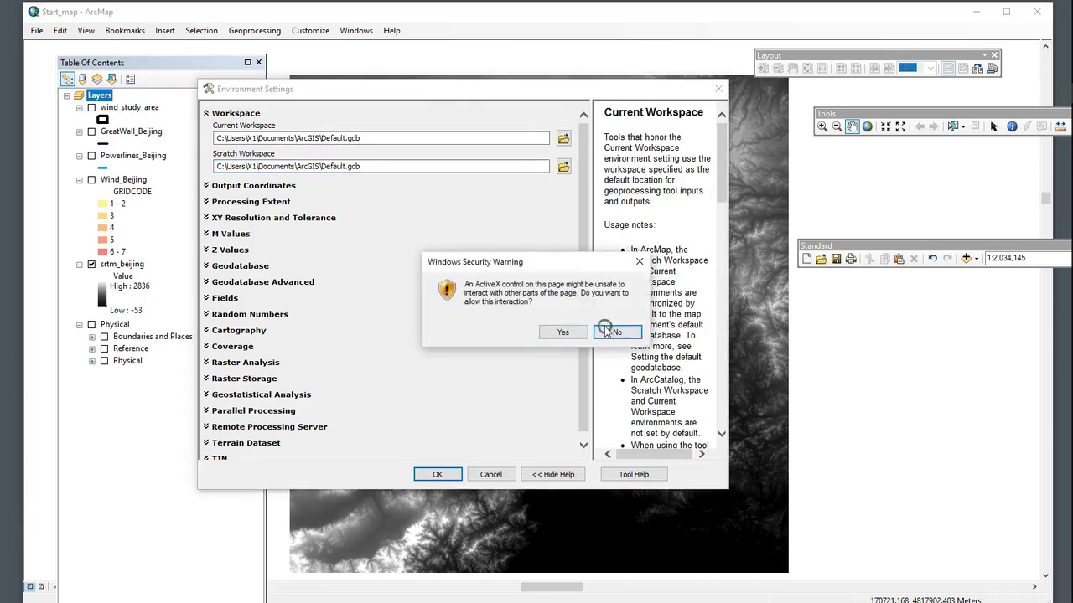
{"action": "left_click", "coordinate": [563, 138]}
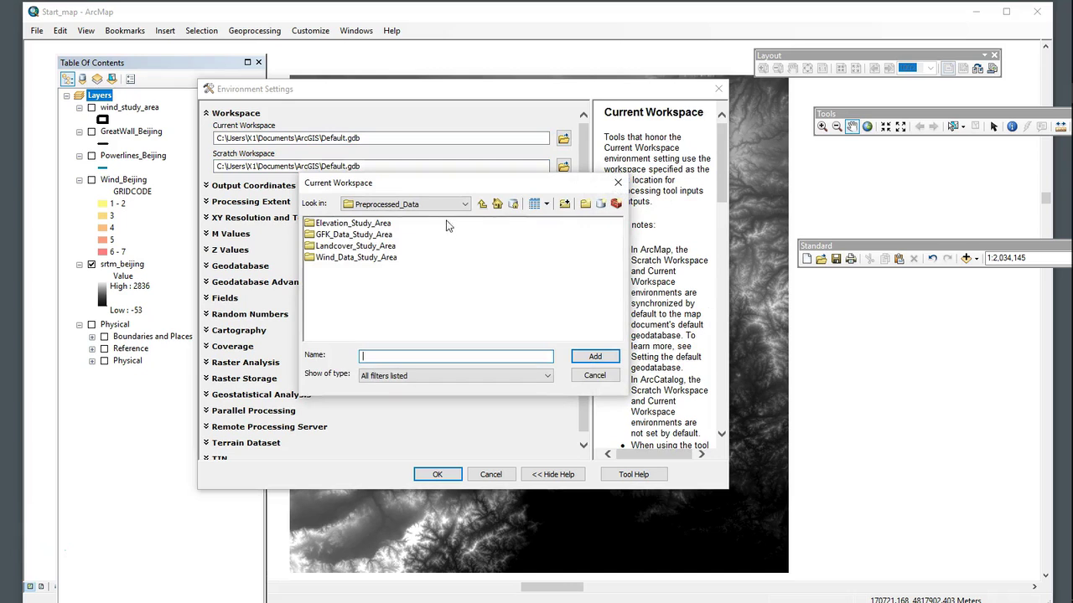
{"action": "left_click", "coordinate": [481, 205]}
{"action": "left_click", "coordinate": [481, 205]}
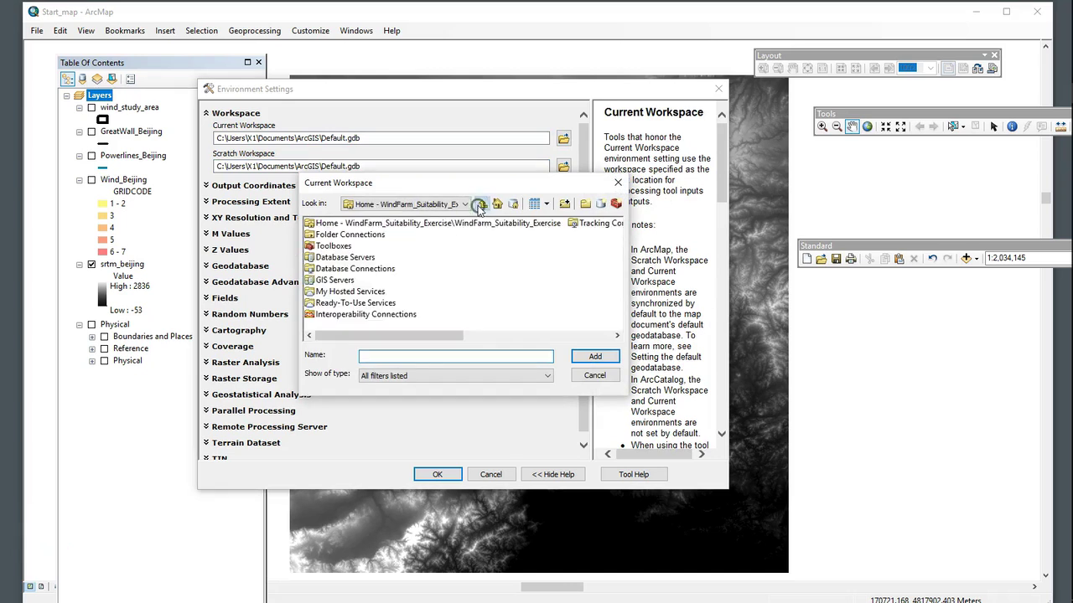
{"action": "left_click", "coordinate": [434, 225]}
{"action": "left_click", "coordinate": [595, 357]}
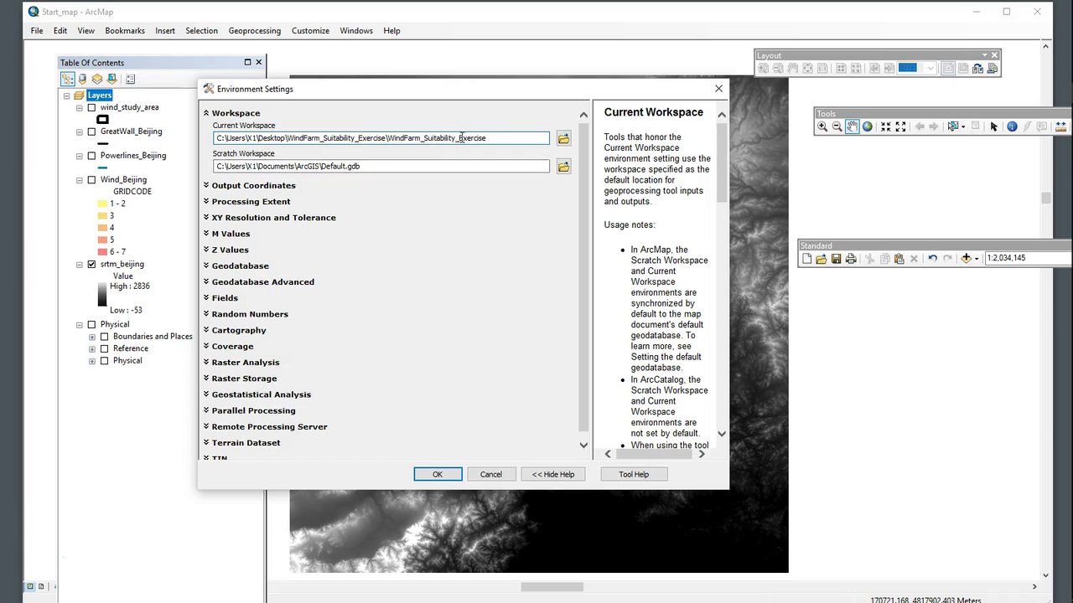
Step: Browse for the Scratch Workspace and create a new folder named temp inside Preprocessed_Data
{"action": "left_click", "coordinate": [562, 167]}
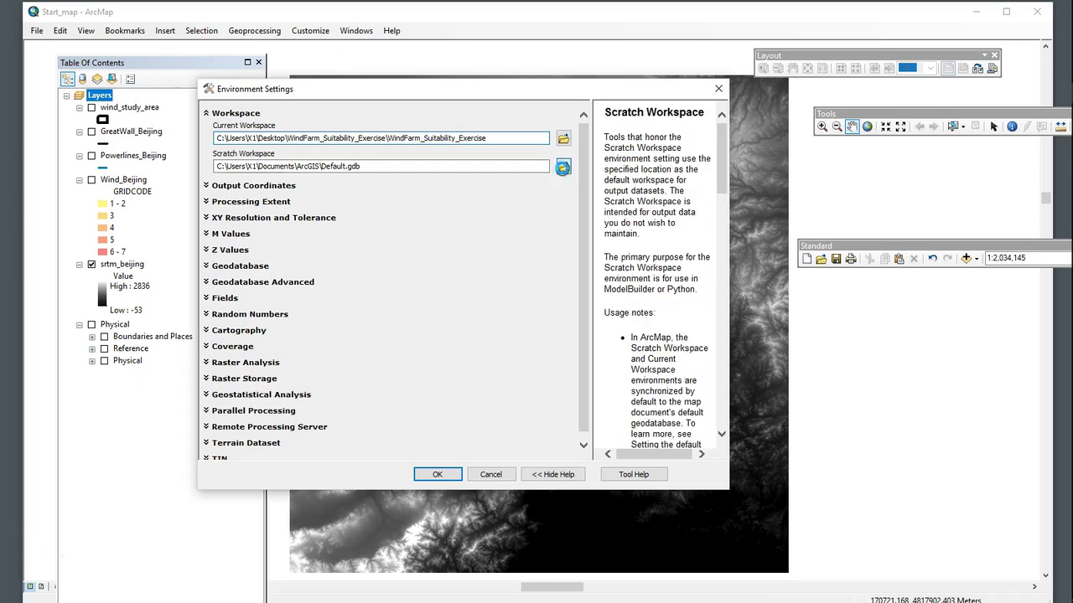
{"action": "left_click", "coordinate": [482, 206]}
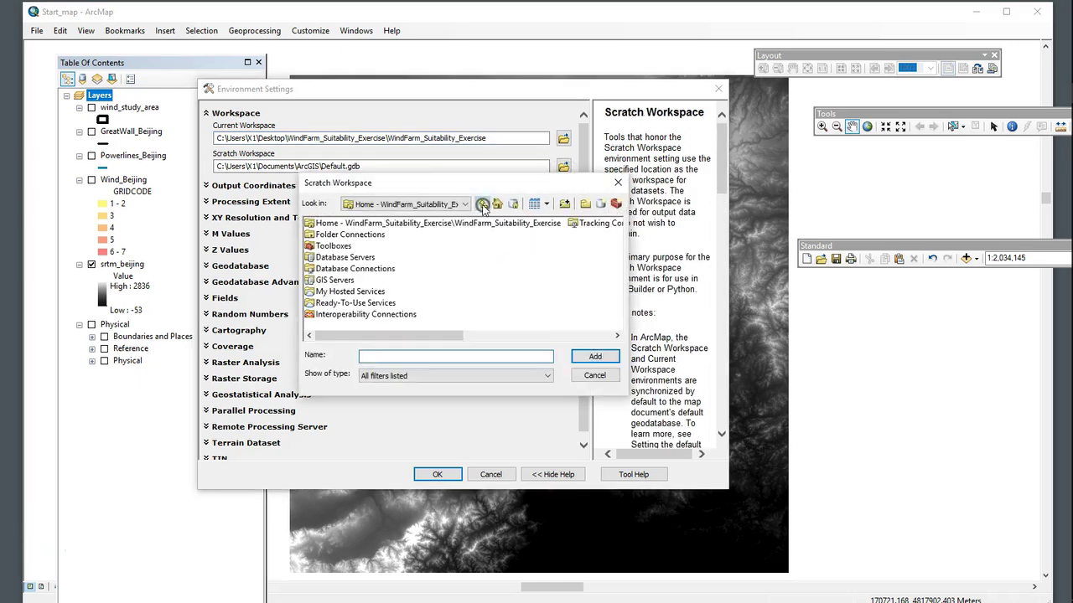
{"action": "double_click", "coordinate": [403, 223]}
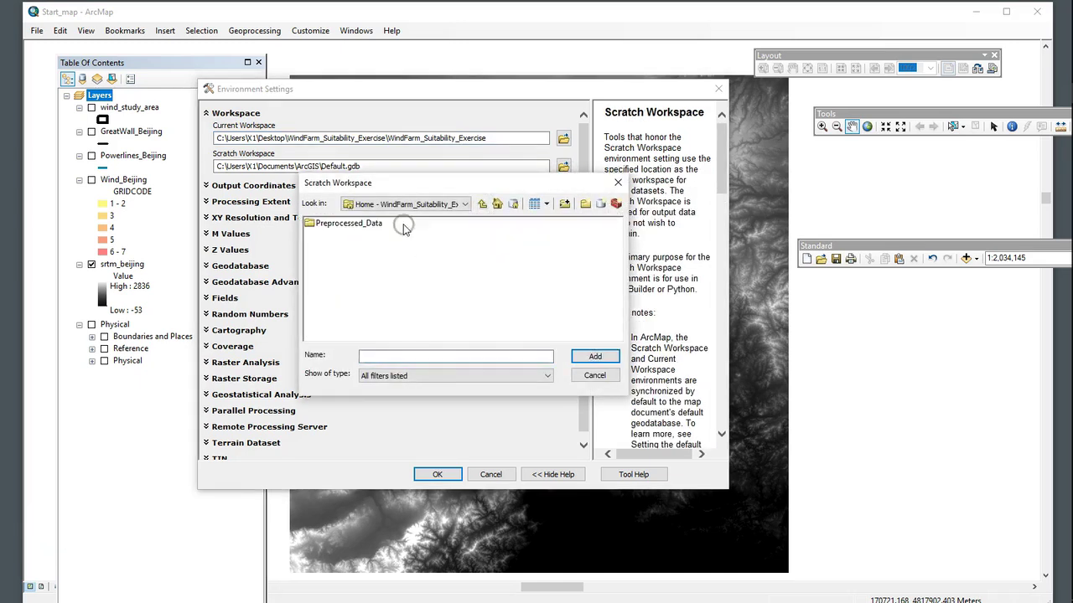
{"action": "double_click", "coordinate": [344, 224]}
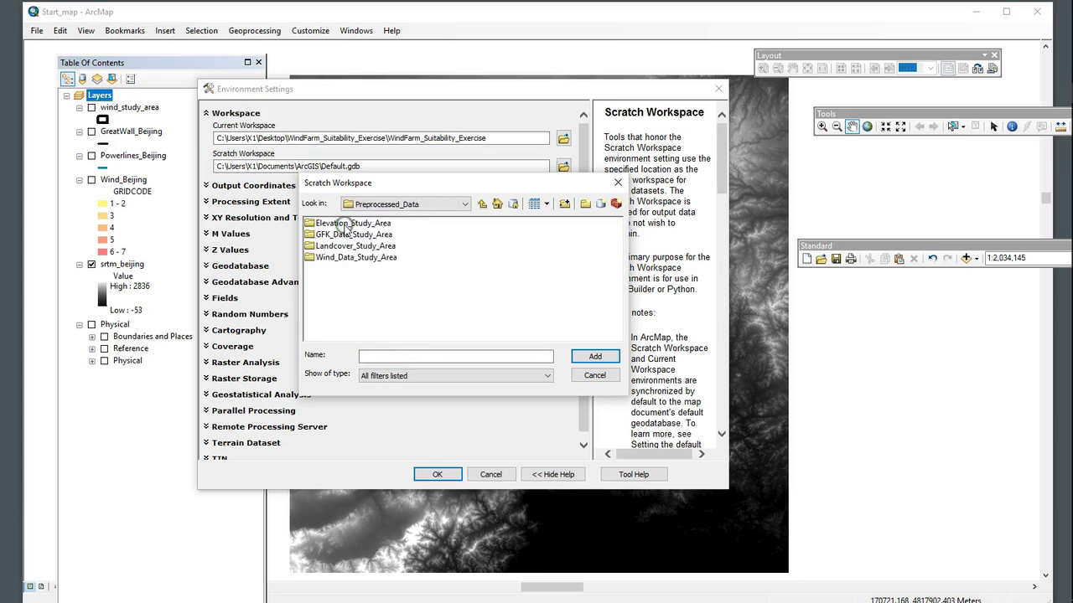
{"action": "left_click", "coordinate": [586, 204]}
{"action": "type", "text": "temp"}
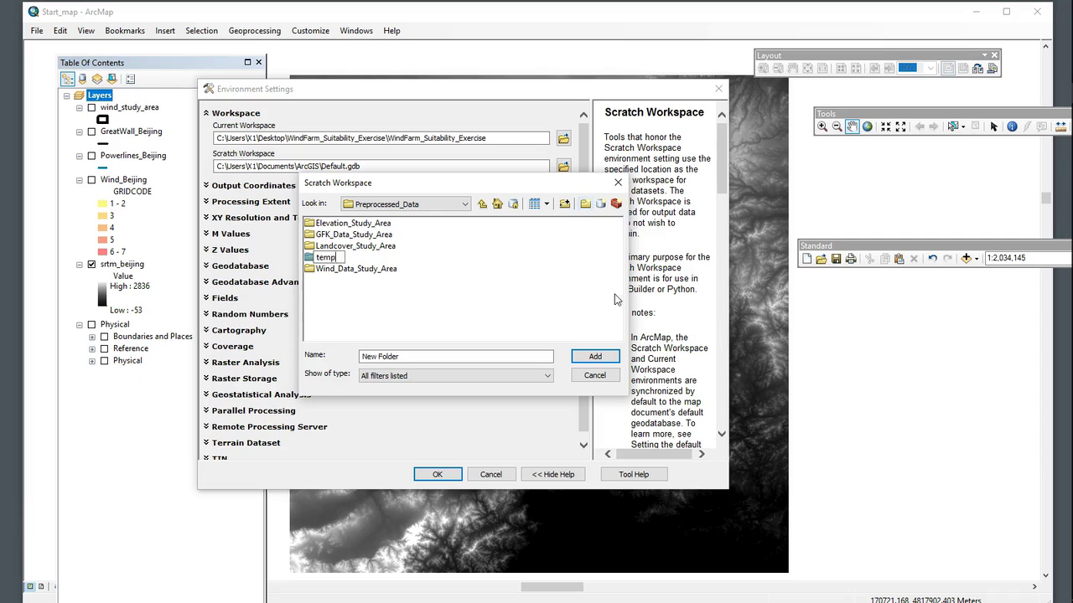
{"action": "left_click", "coordinate": [506, 273]}
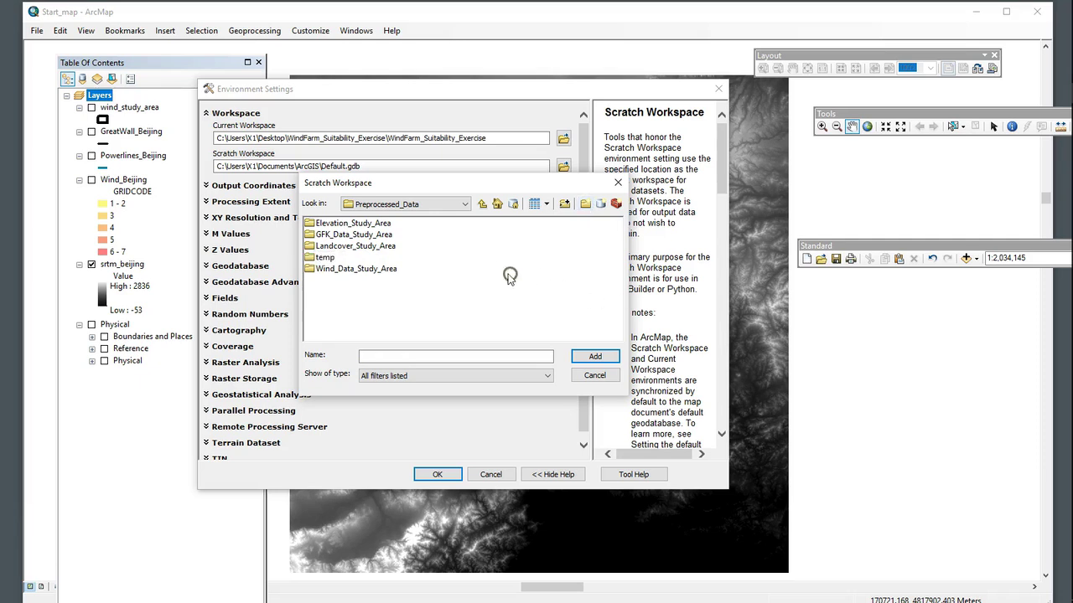
Step: Assign the temp folder as the Scratch Workspace and accept the environment settings
{"action": "left_click", "coordinate": [324, 260]}
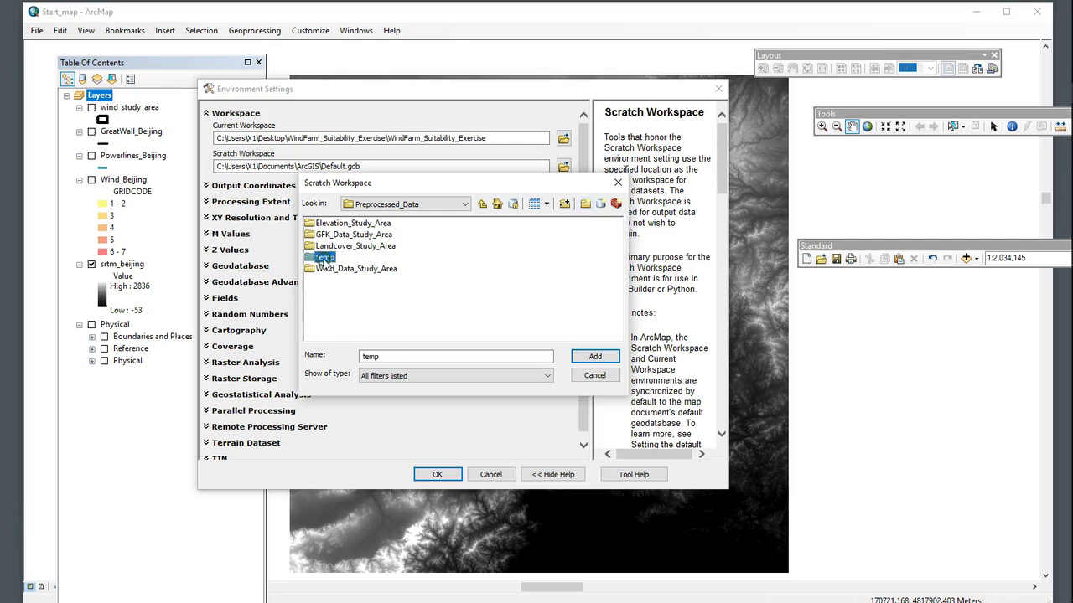
{"action": "left_click", "coordinate": [595, 356]}
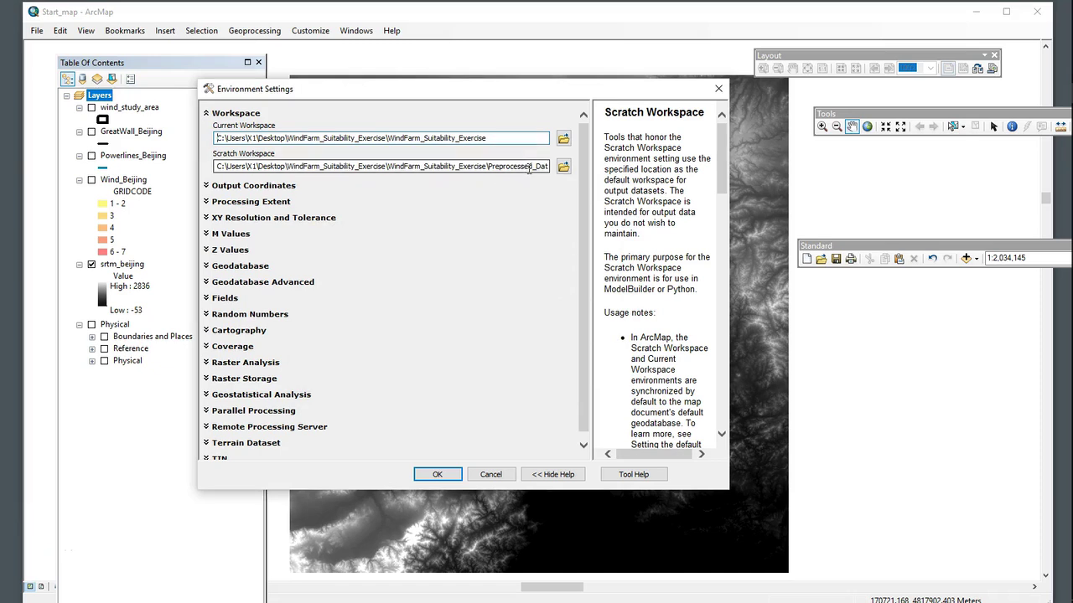
{"action": "left_click", "coordinate": [380, 317]}
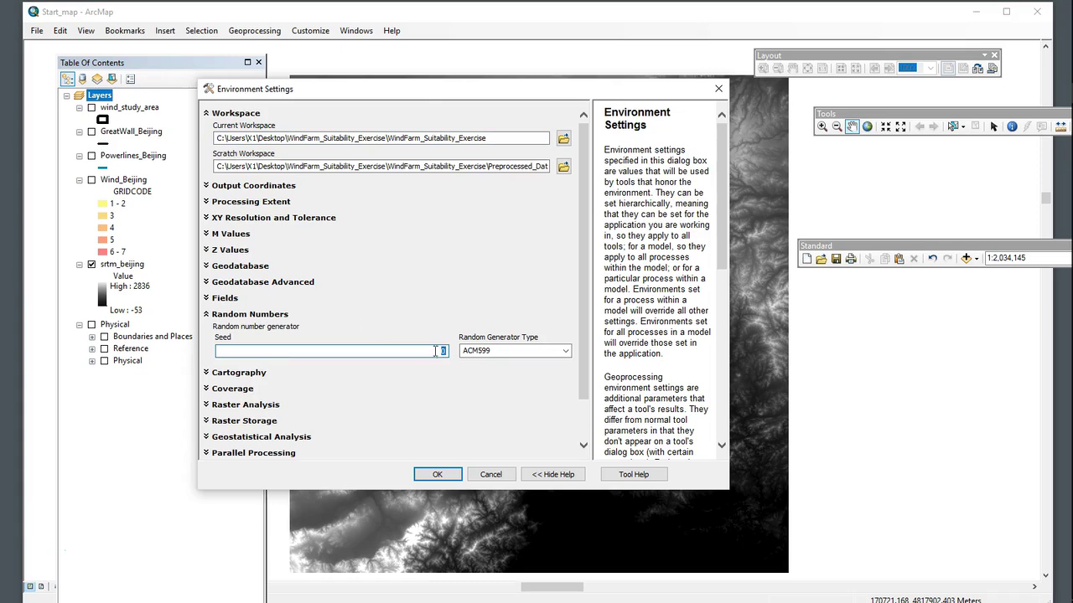
{"action": "left_click", "coordinate": [439, 476]}
Step: Reopen the geoprocessing environment settings and set the processing extent to Same as layer srtm_beijing, declining the ActiveX interaction
{"action": "left_click", "coordinate": [255, 30]}
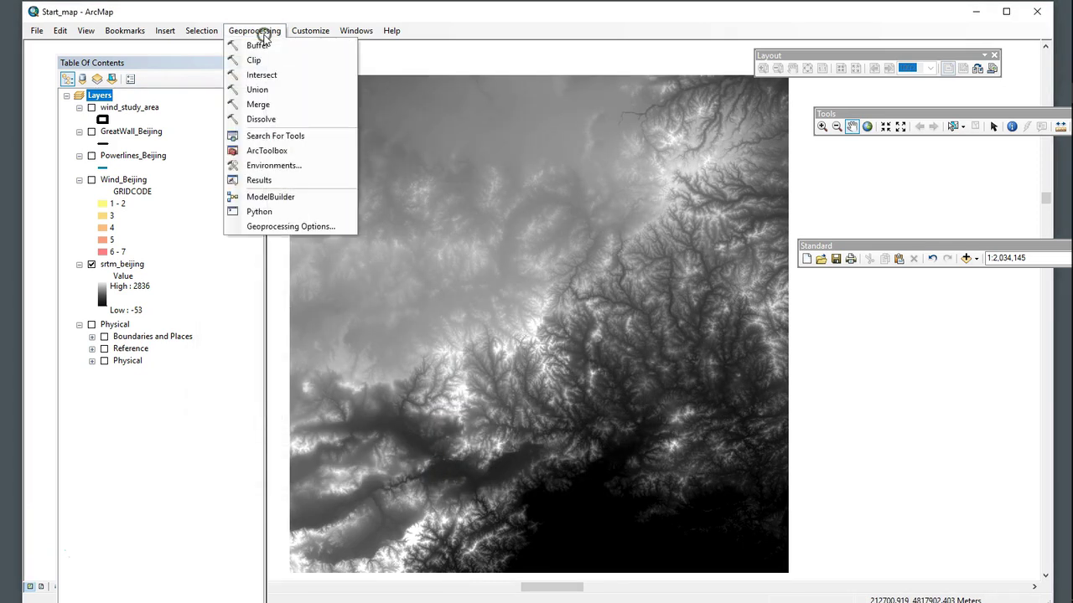
{"action": "left_click", "coordinate": [280, 166]}
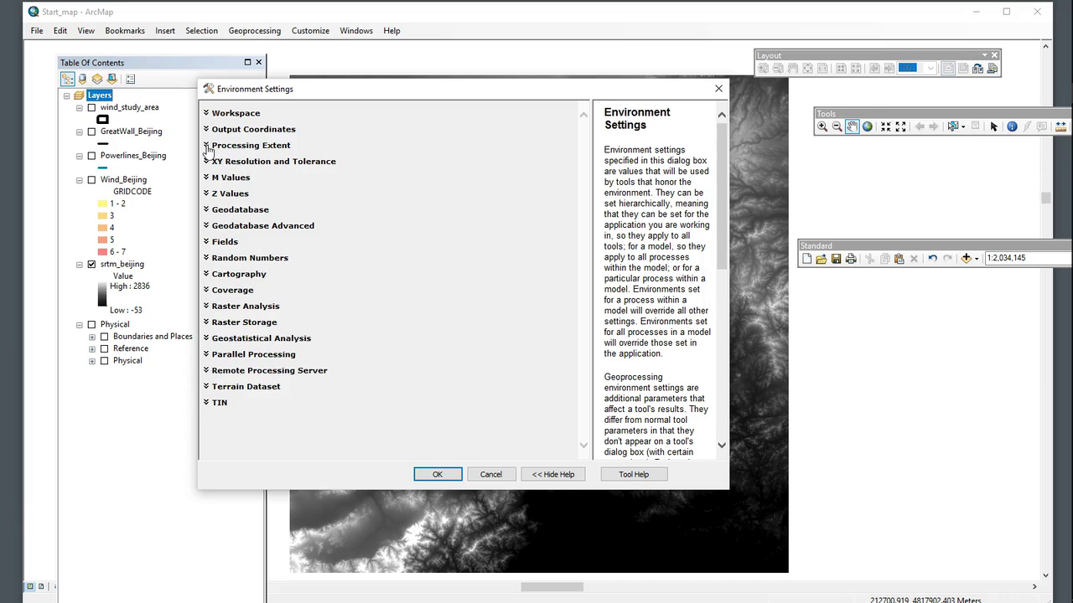
{"action": "left_click", "coordinate": [206, 146]}
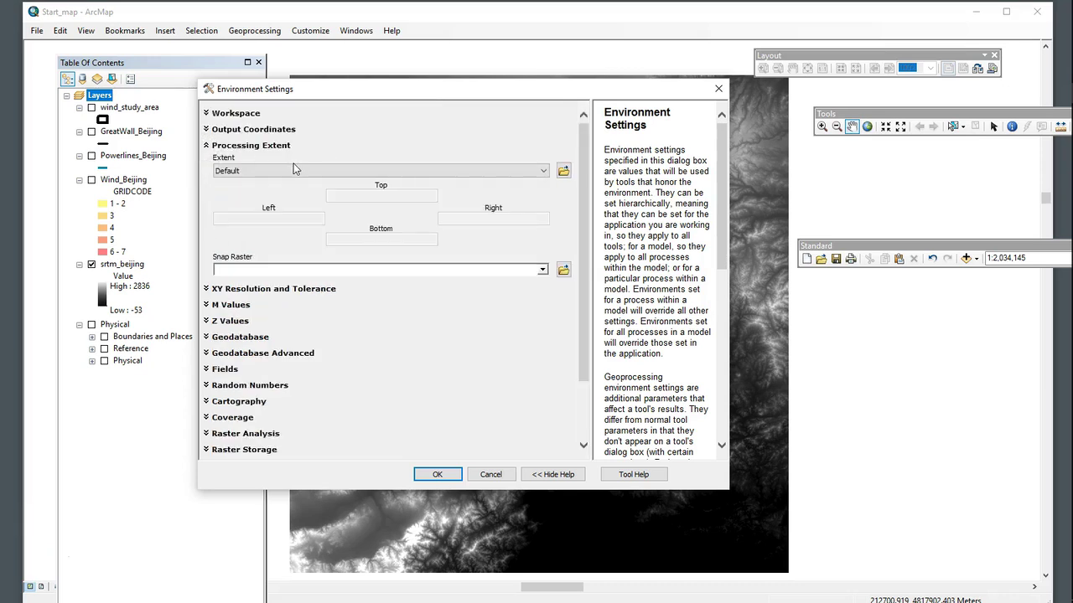
{"action": "left_click", "coordinate": [540, 171]}
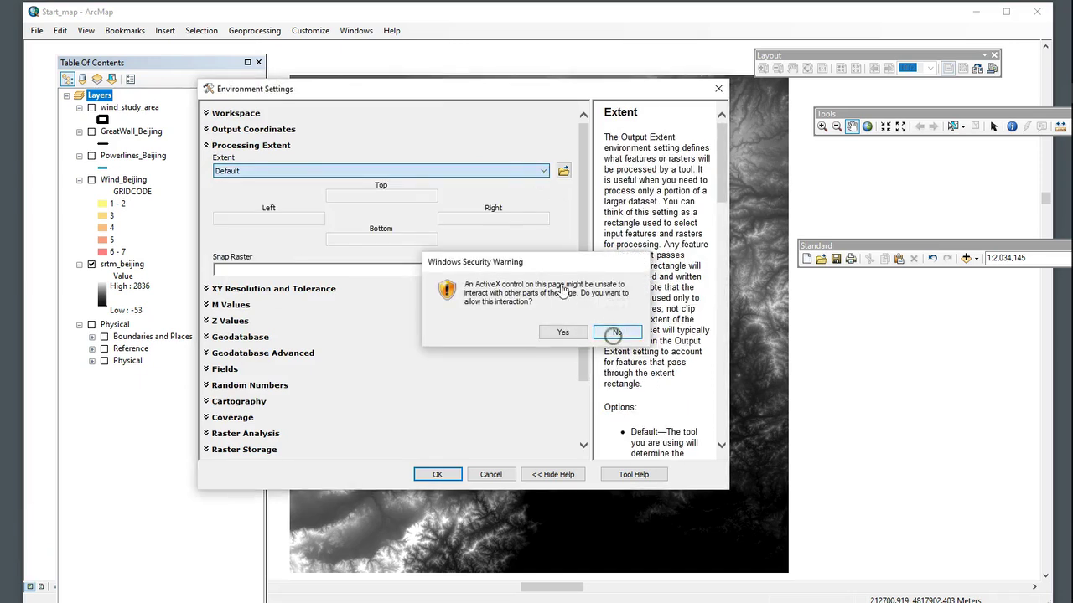
{"action": "left_click", "coordinate": [616, 333]}
{"action": "left_click", "coordinate": [515, 171]}
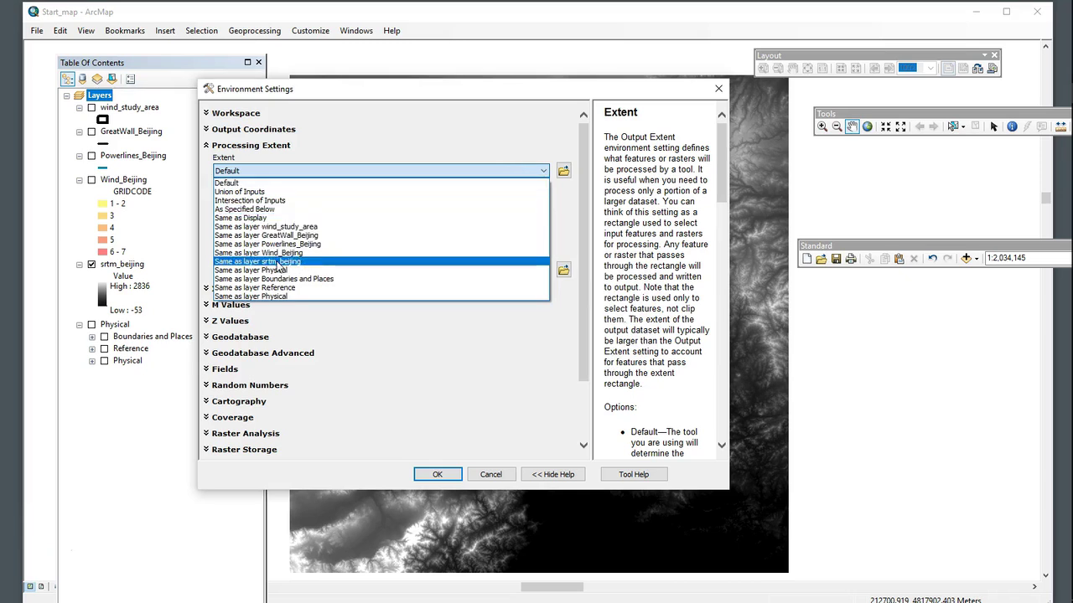
{"action": "left_click", "coordinate": [255, 263]}
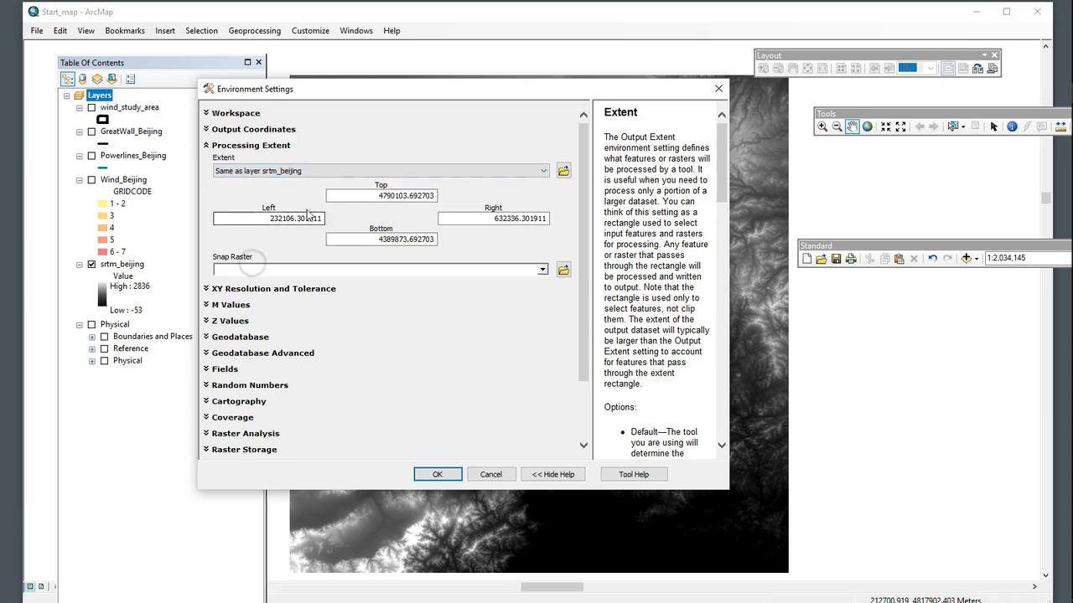
Step: Set the Snap Raster to srtm_beijing, accept the environment settings, and save the map document
{"action": "left_click", "coordinate": [543, 269]}
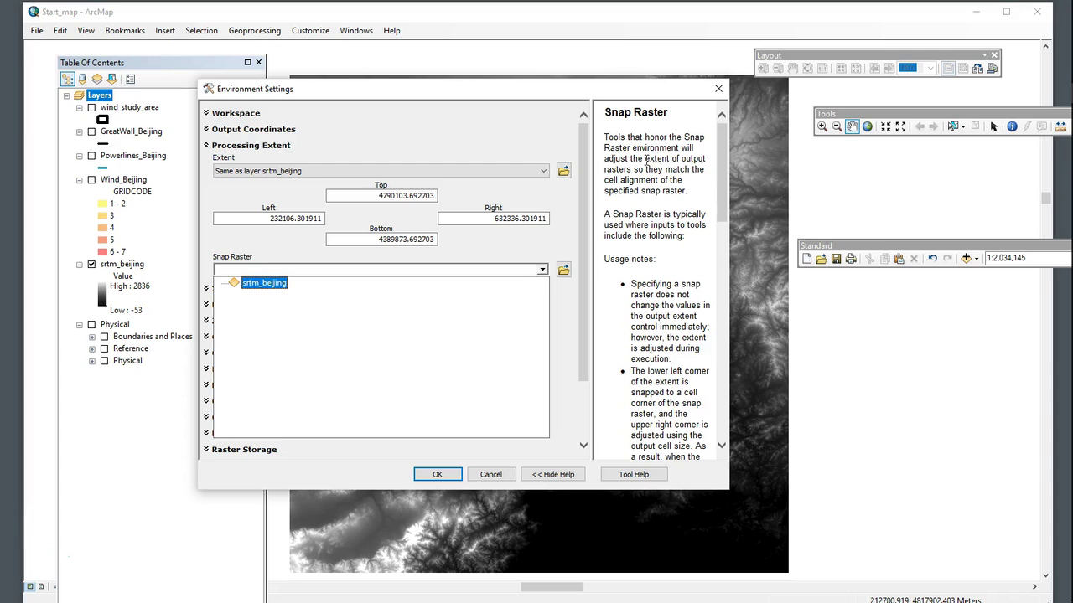
{"action": "left_click", "coordinate": [278, 286]}
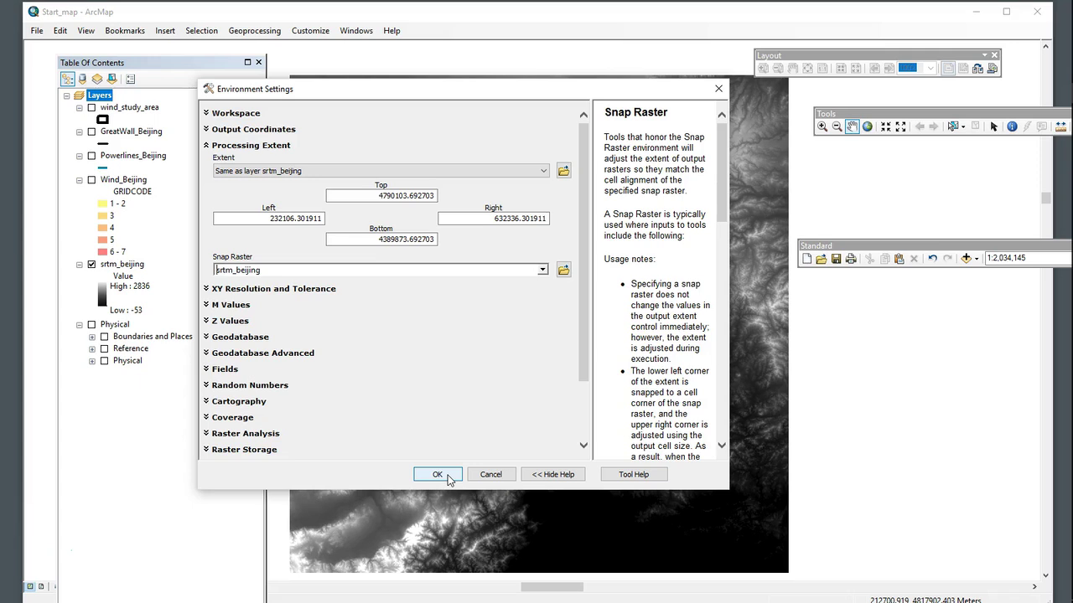
{"action": "left_click", "coordinate": [450, 478]}
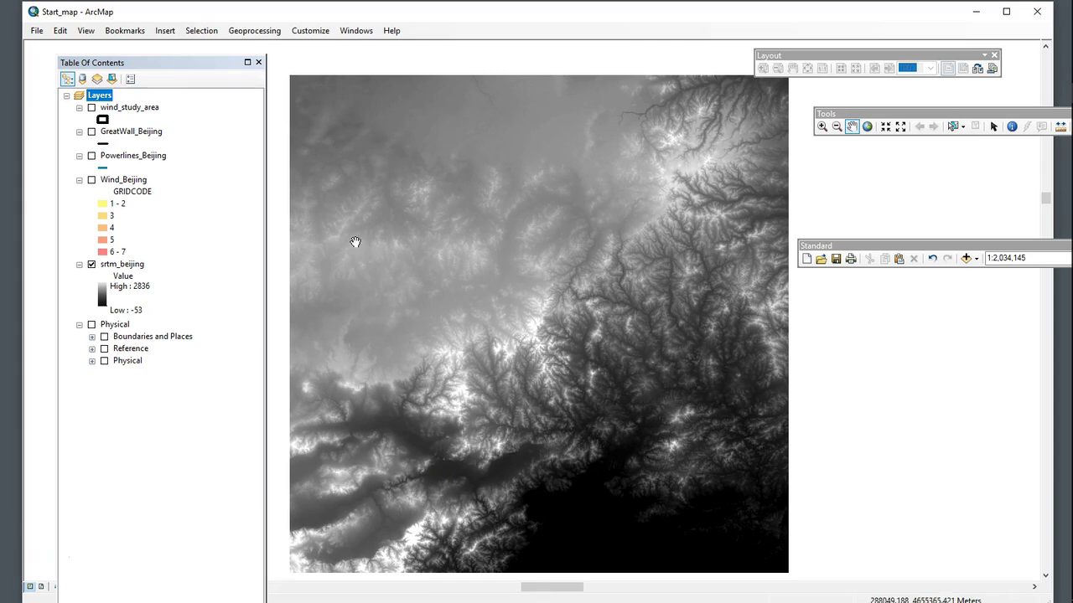
{"action": "left_click", "coordinate": [39, 32]}
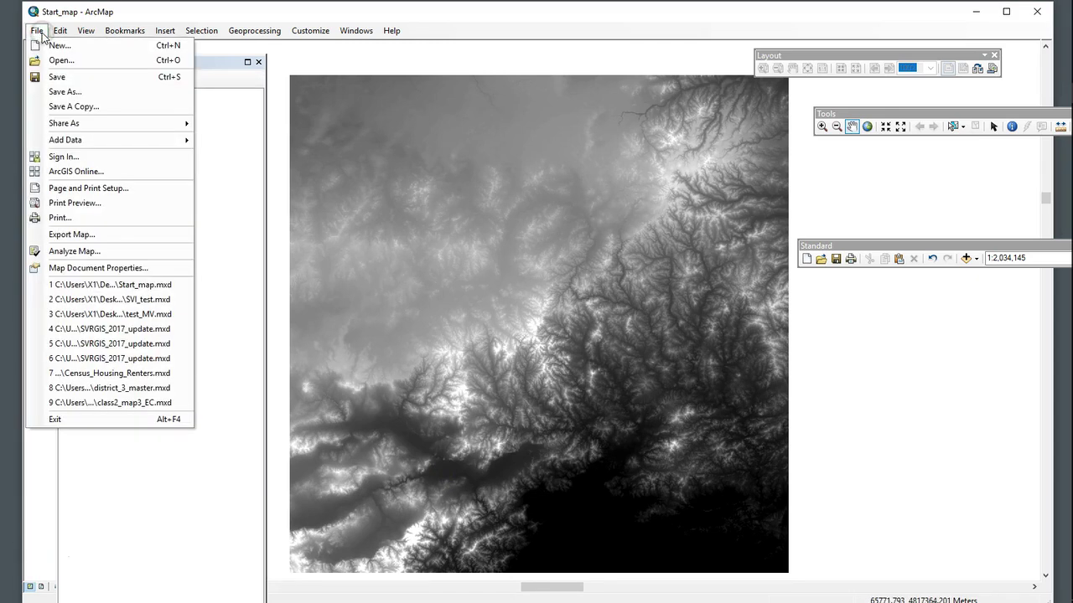
{"action": "left_click", "coordinate": [53, 77]}
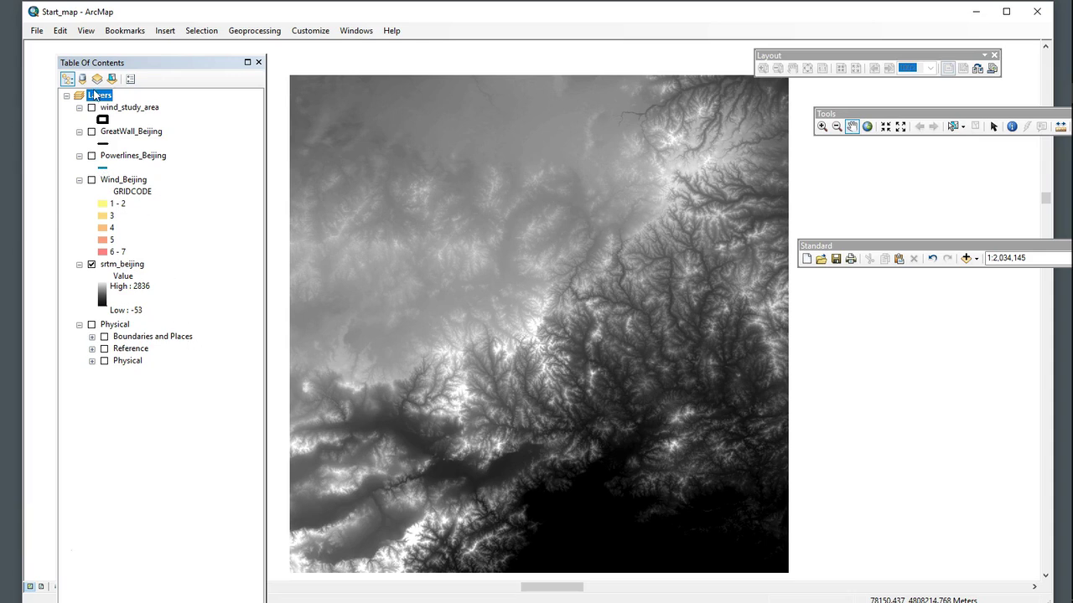
Step: Display the wind_study_area and Wind_Beijing layers and look through the Wind_Beijing attribute table
{"action": "left_click", "coordinate": [92, 107]}
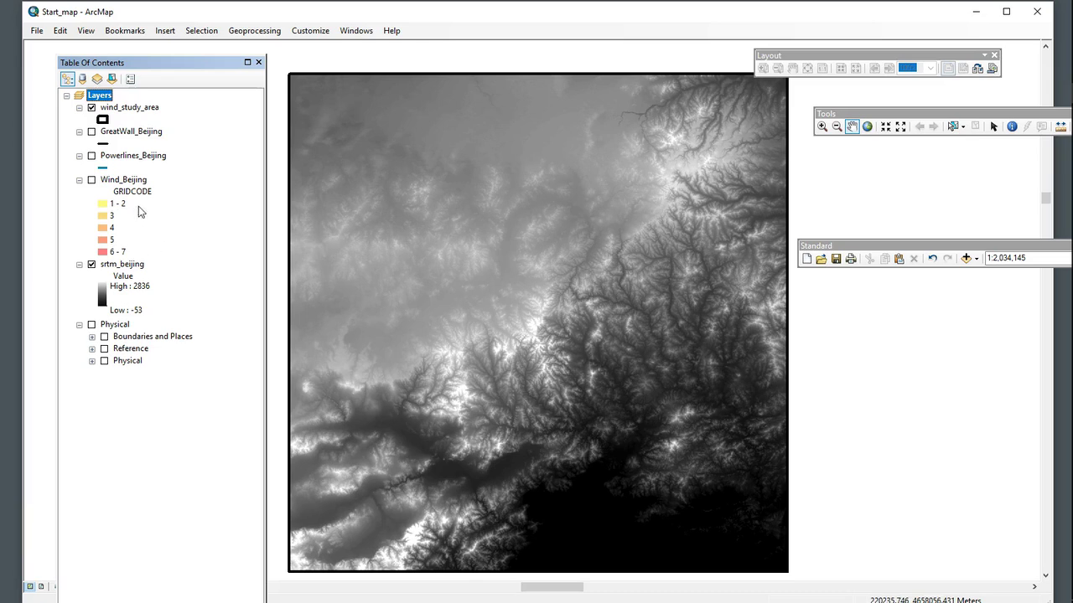
{"action": "left_click", "coordinate": [132, 182]}
{"action": "right_click", "coordinate": [131, 184]}
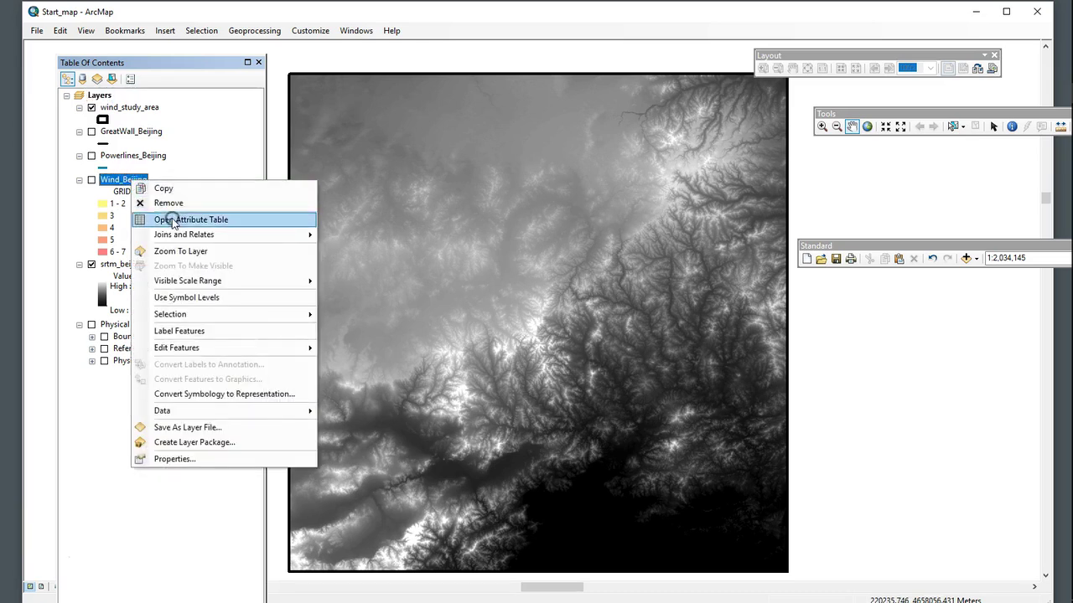
{"action": "left_click", "coordinate": [172, 220]}
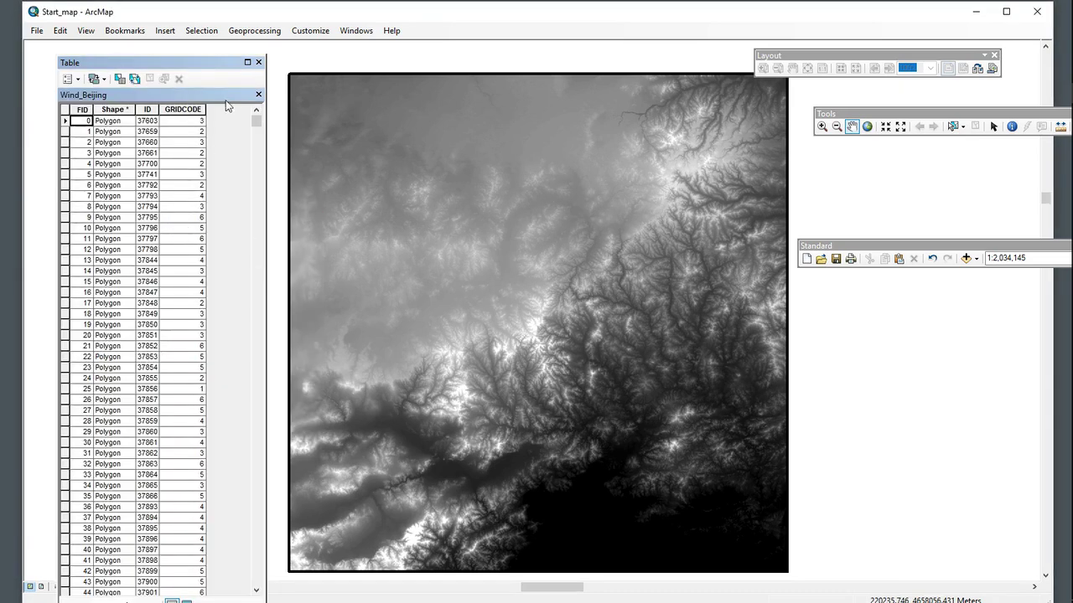
{"action": "left_click", "coordinate": [259, 62]}
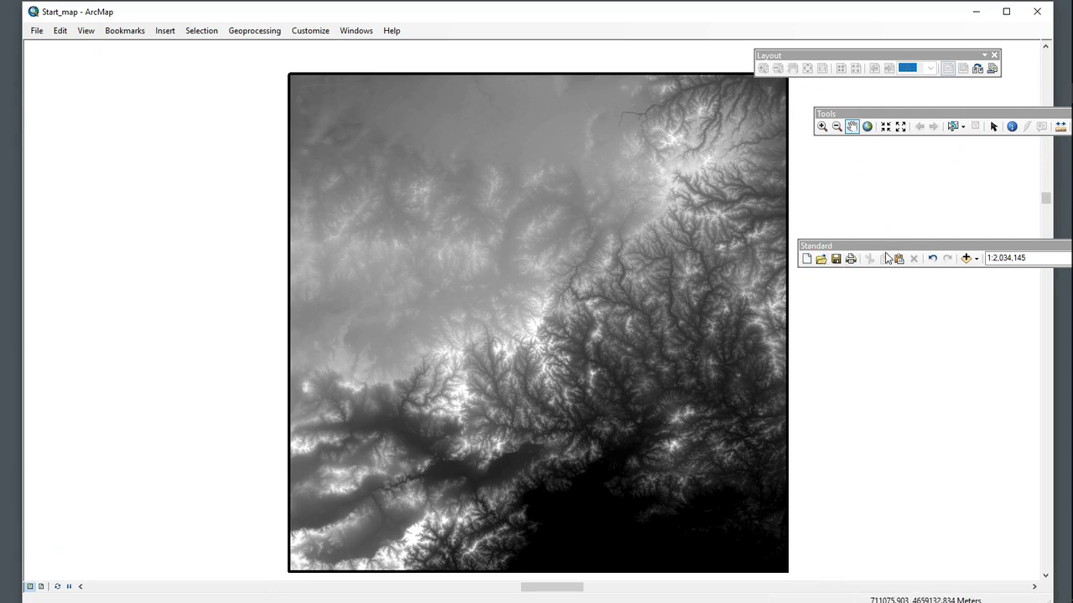
{"action": "left_click_drag", "start_coordinate": [884, 246], "coordinate": [814, 196]}
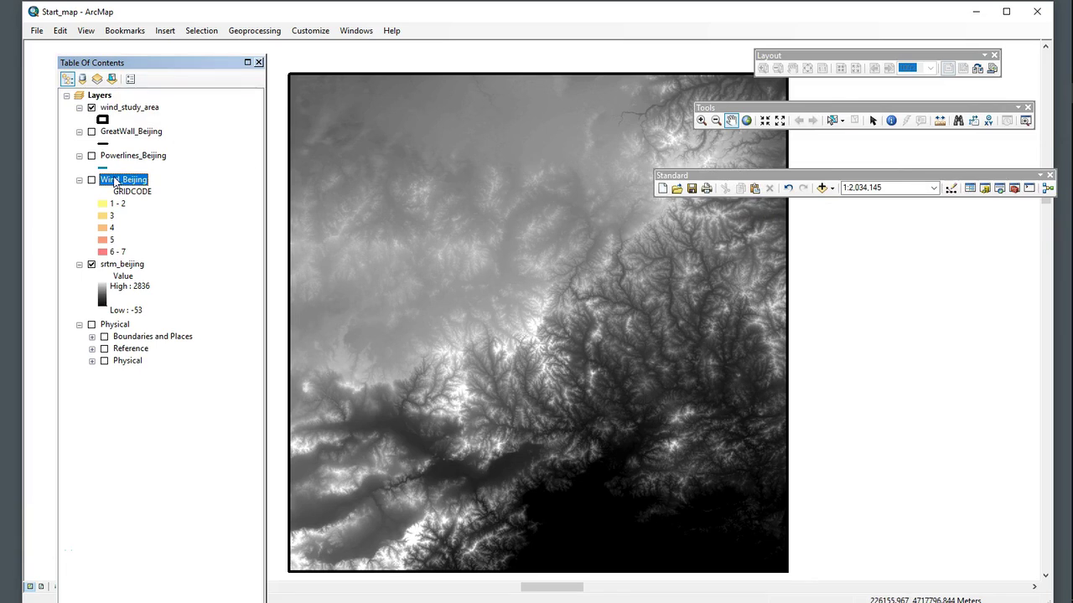
{"action": "left_click", "coordinate": [91, 180]}
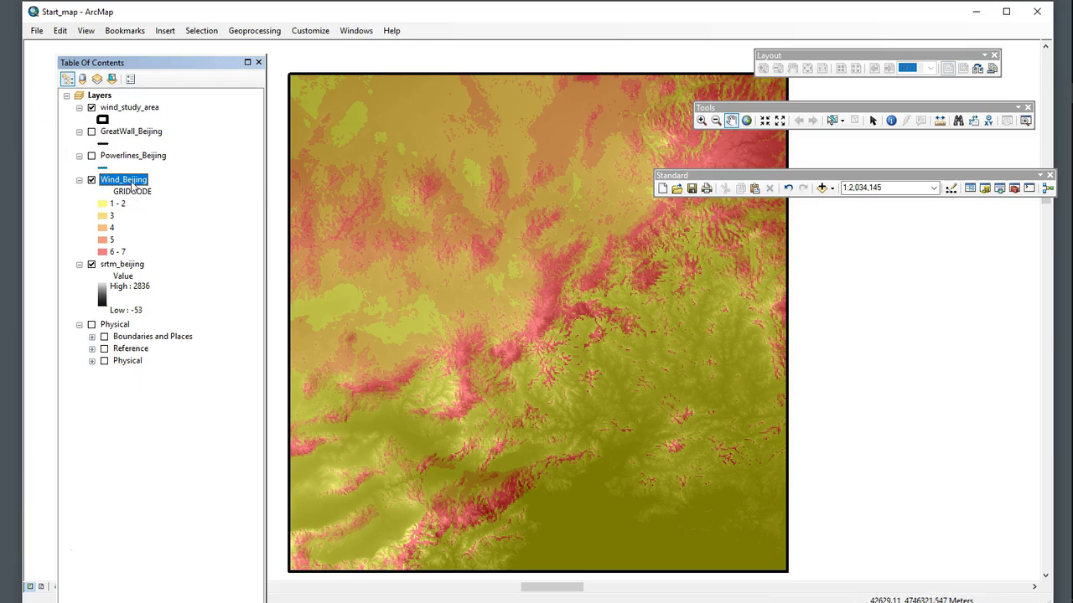
Step: Select by attributes from the Wind_Beijing layer, creating a new selection where "GRIDCODE" >= 3
{"action": "left_click", "coordinate": [201, 31]}
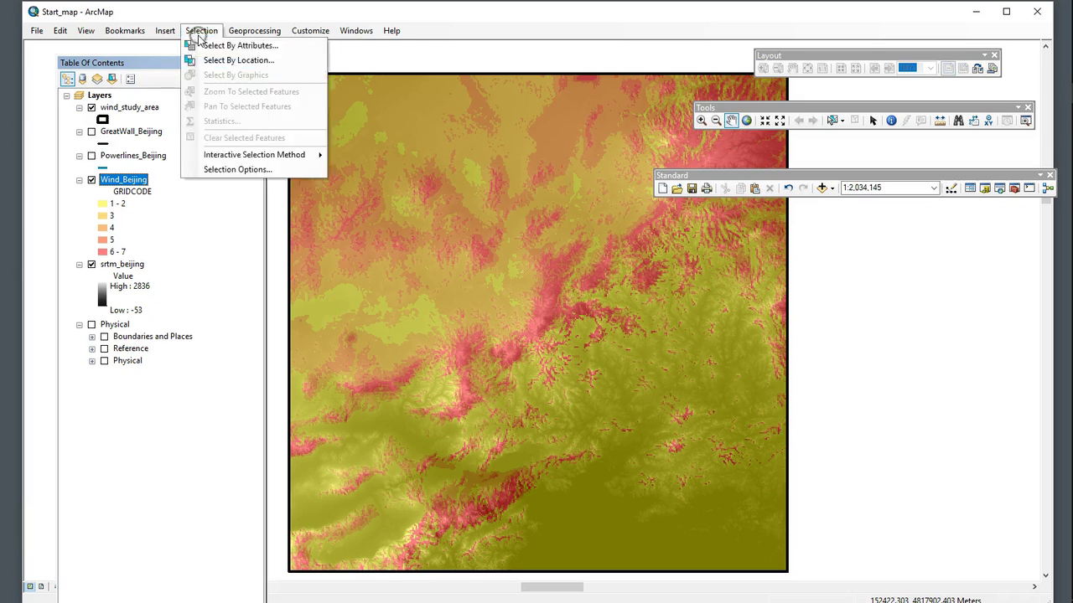
{"action": "left_click", "coordinate": [220, 45]}
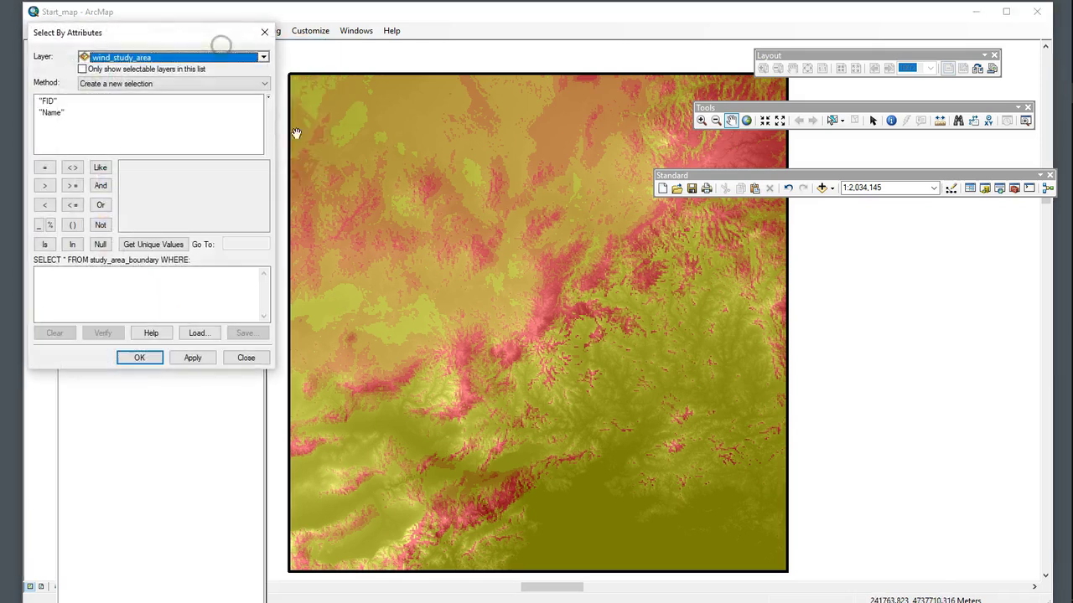
{"action": "left_click_drag", "start_coordinate": [152, 25], "coordinate": [297, 138]}
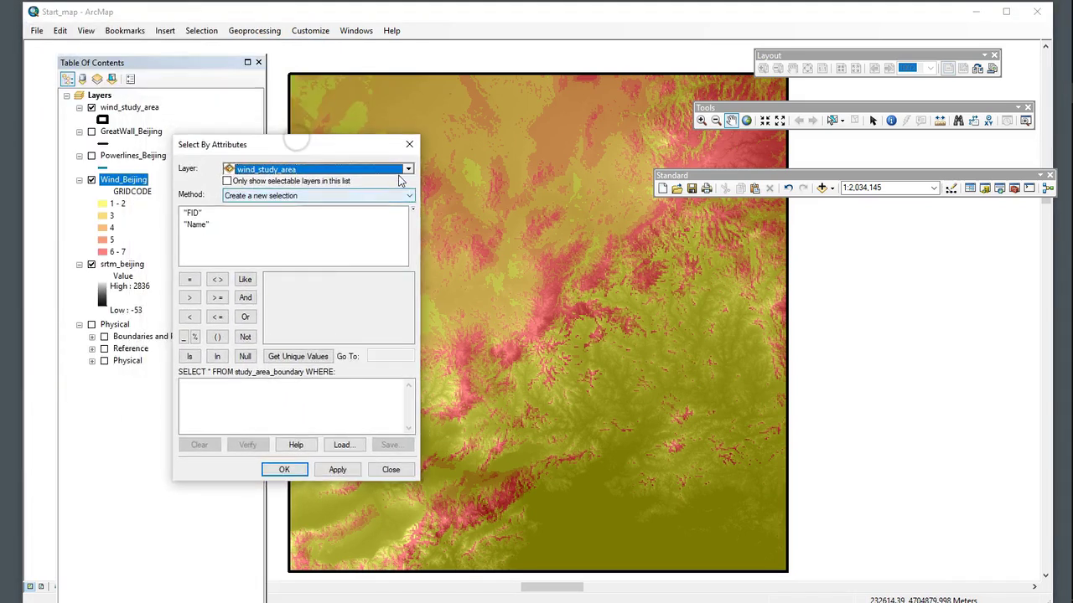
{"action": "left_click", "coordinate": [408, 171]}
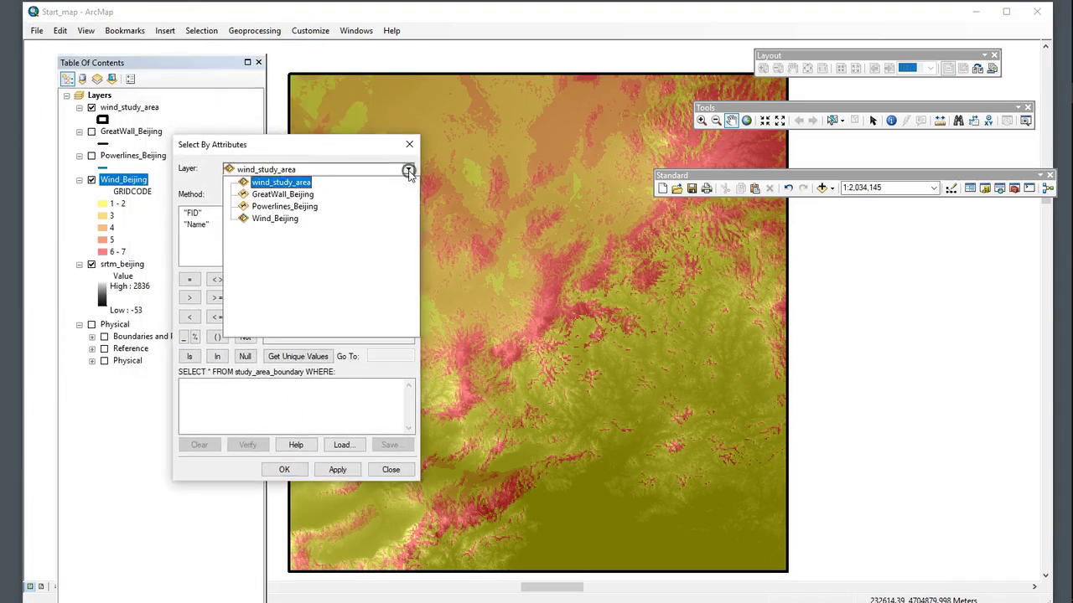
{"action": "left_click", "coordinate": [285, 220]}
{"action": "double_click", "coordinate": [206, 235]}
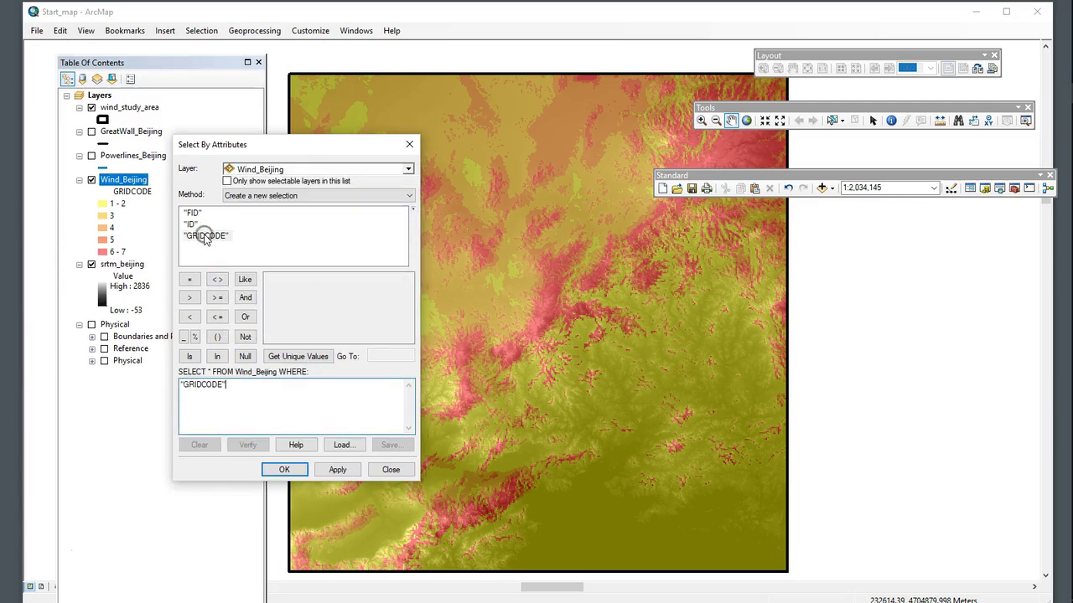
{"action": "left_click", "coordinate": [217, 298]}
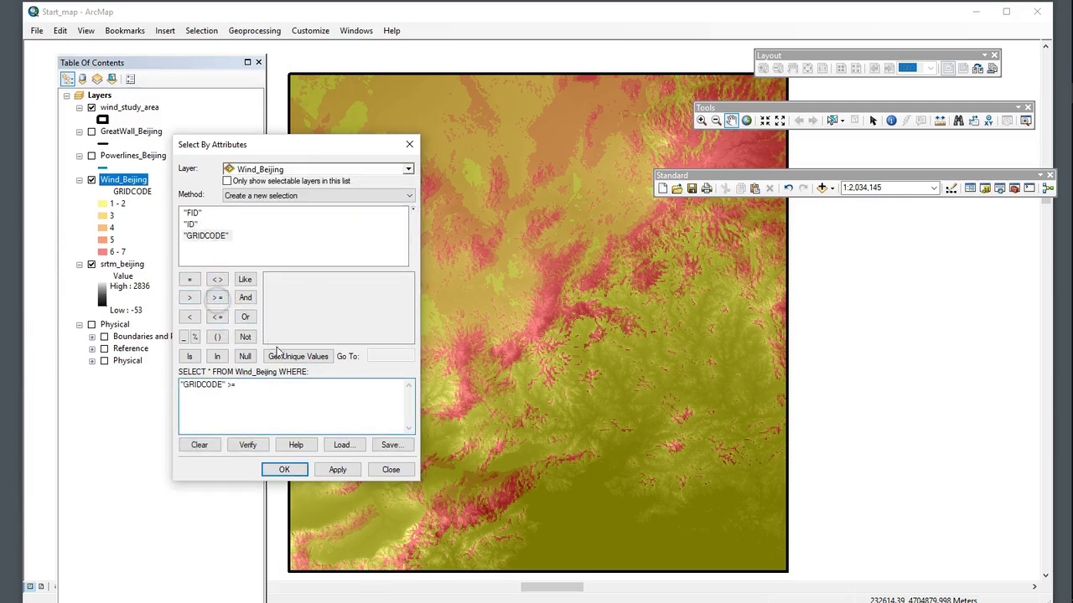
{"action": "left_click", "coordinate": [291, 357]}
{"action": "double_click", "coordinate": [269, 301]}
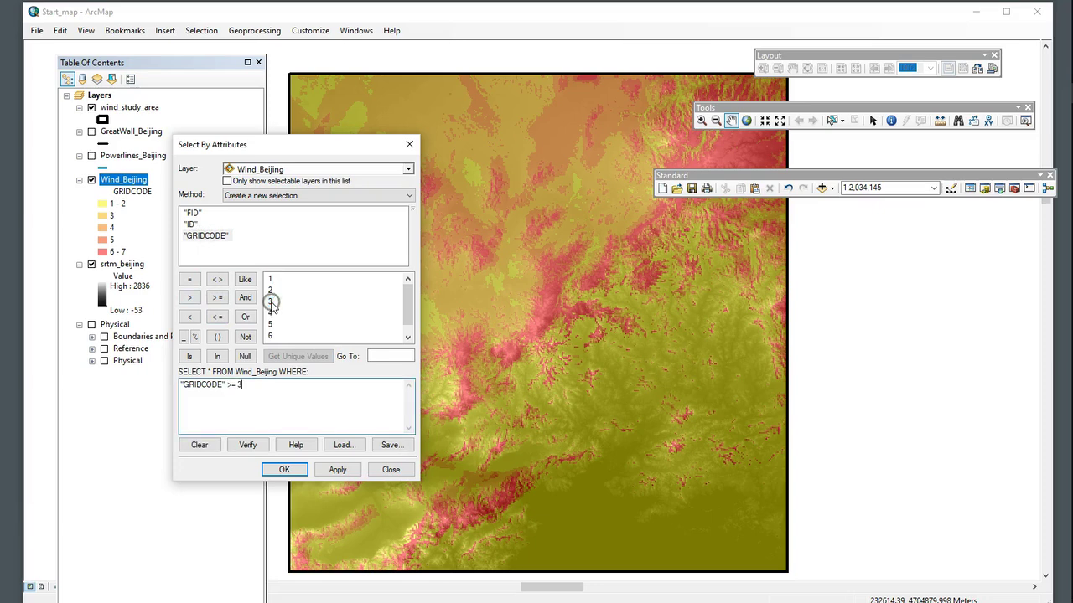
{"action": "left_click", "coordinate": [324, 471]}
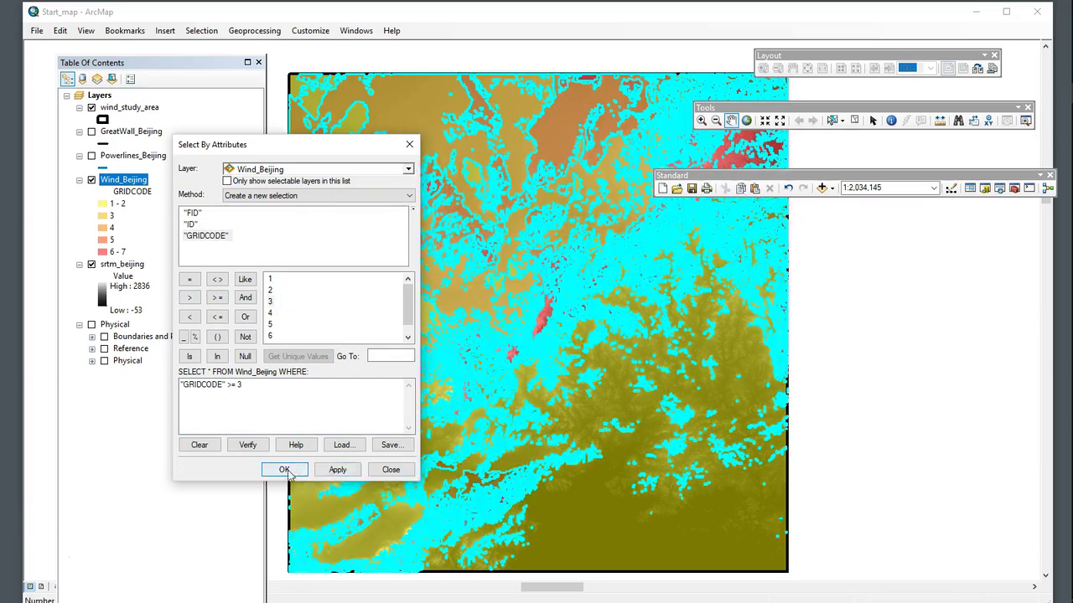
{"action": "left_click", "coordinate": [285, 470]}
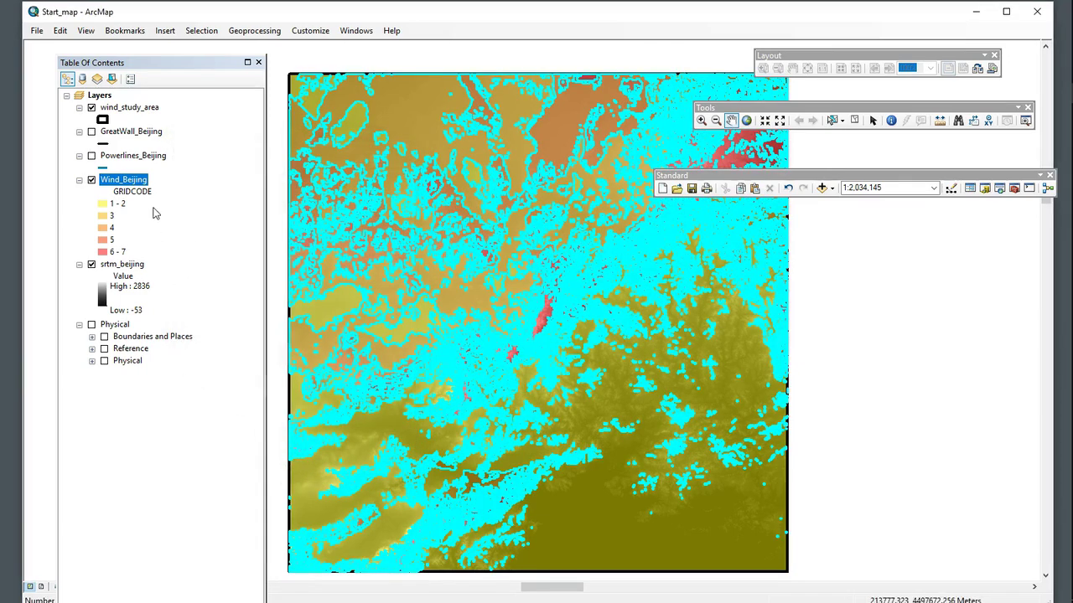
Step: Export the selected Wind_Beijing features as wind3.shp in Preprocessed_Data\temp, using the layer's source coordinate system, and add the result to the map
{"action": "right_click", "coordinate": [132, 183]}
{"action": "mouse_move", "coordinate": [186, 415]}
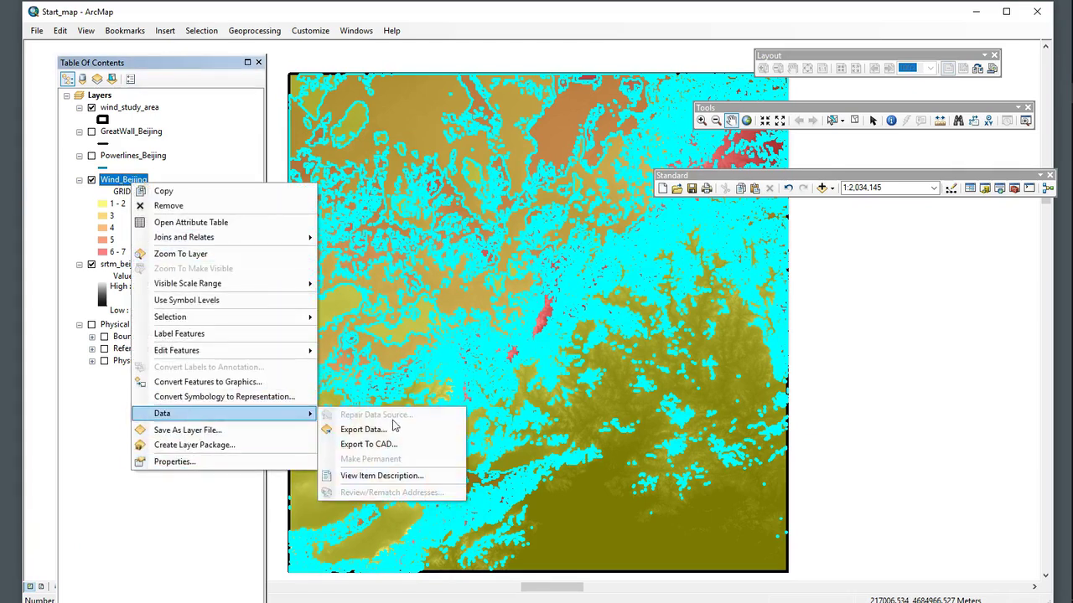
{"action": "left_click", "coordinate": [362, 430]}
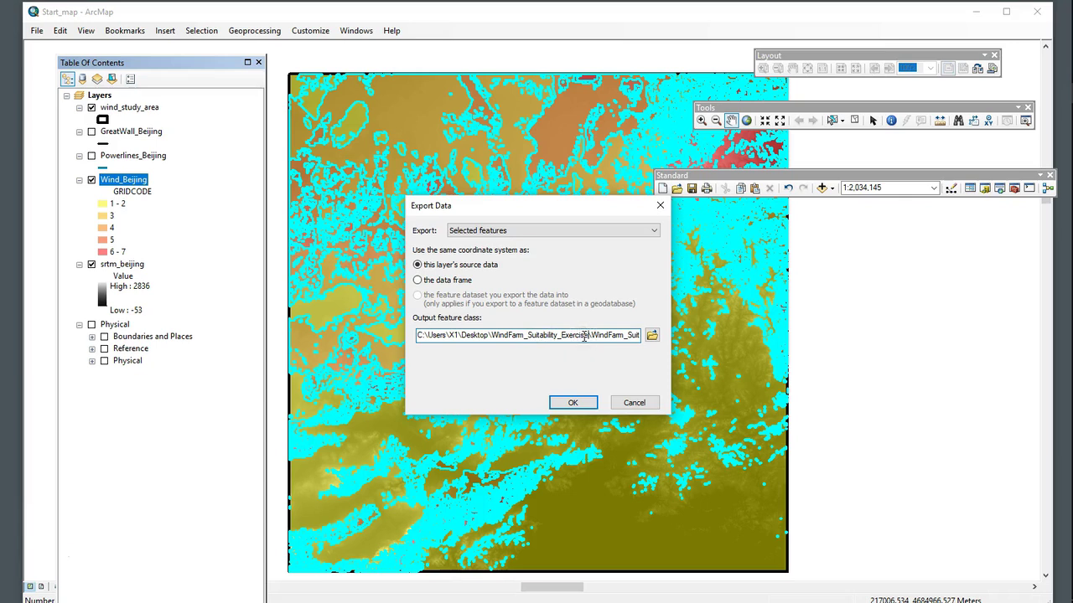
{"action": "key", "text": "End"}
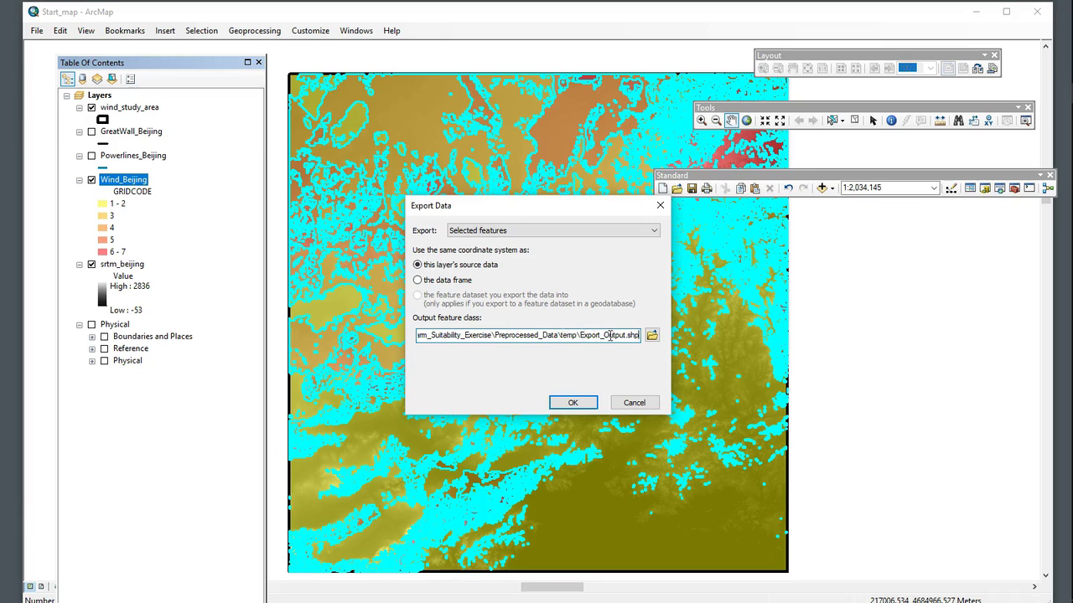
{"action": "left_click", "coordinate": [624, 335]}
{"action": "key", "text": "BackSpace"}
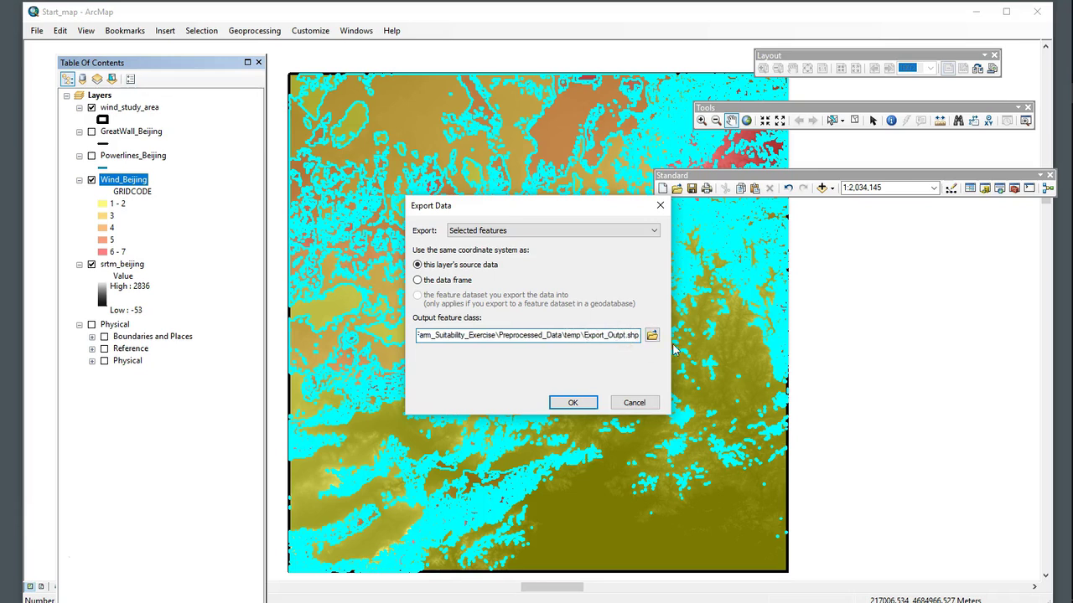
{"action": "key", "text": "BackSpace"}
{"action": "key", "text": "BackSpace"}
{"action": "key", "text": "BackSpace"}
{"action": "key", "text": "BackSpace"}
{"action": "key", "text": "BackSpace"}
{"action": "key", "text": "BackSpace"}
{"action": "key", "text": "BackSpace"}
{"action": "key", "text": "BackSpace"}
{"action": "key", "text": "BackSpace"}
{"action": "key", "text": "BackSpace"}
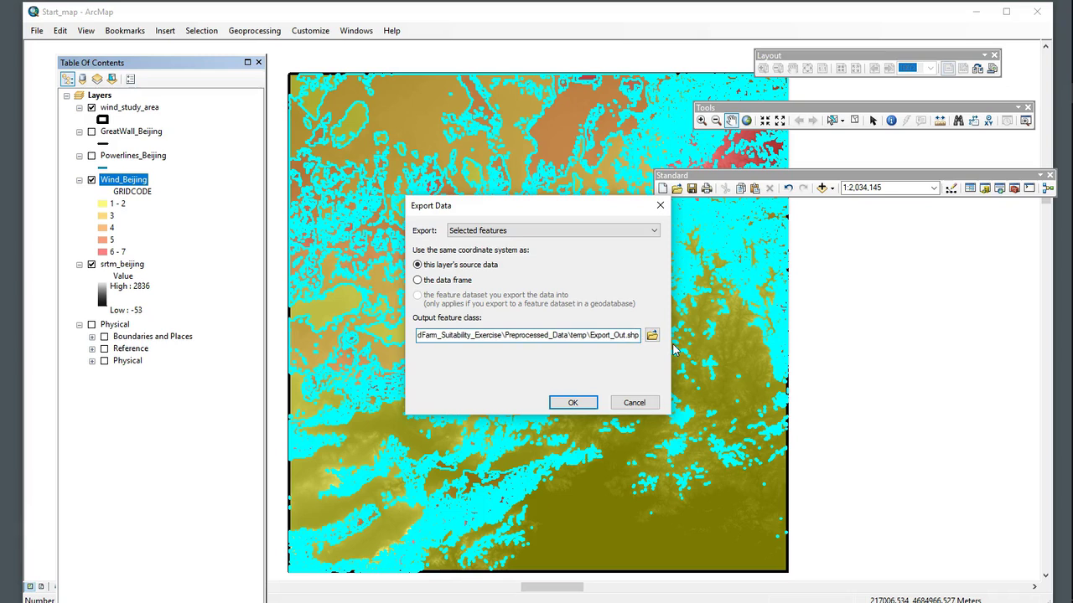
{"action": "key", "text": "BackSpace"}
{"action": "key", "text": "BackSpace"}
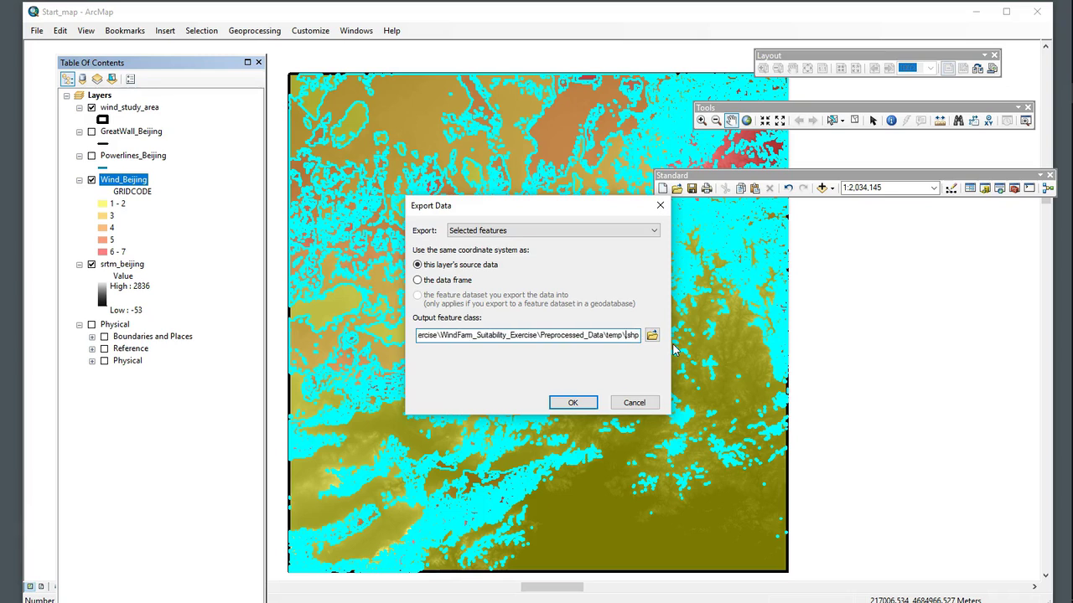
{"action": "type", "text": "wind3"}
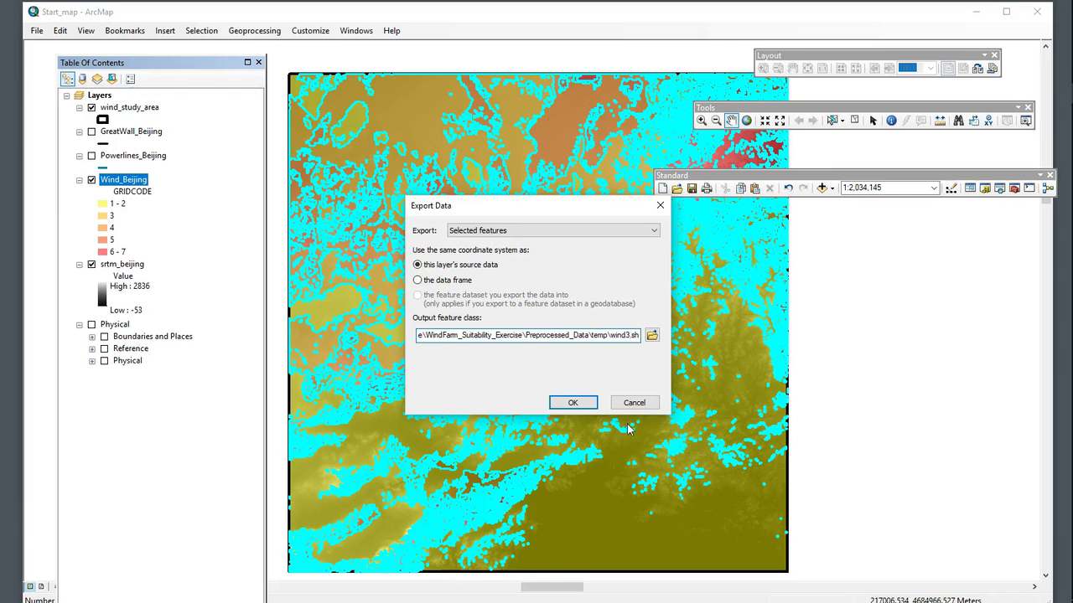
{"action": "left_click", "coordinate": [574, 404]}
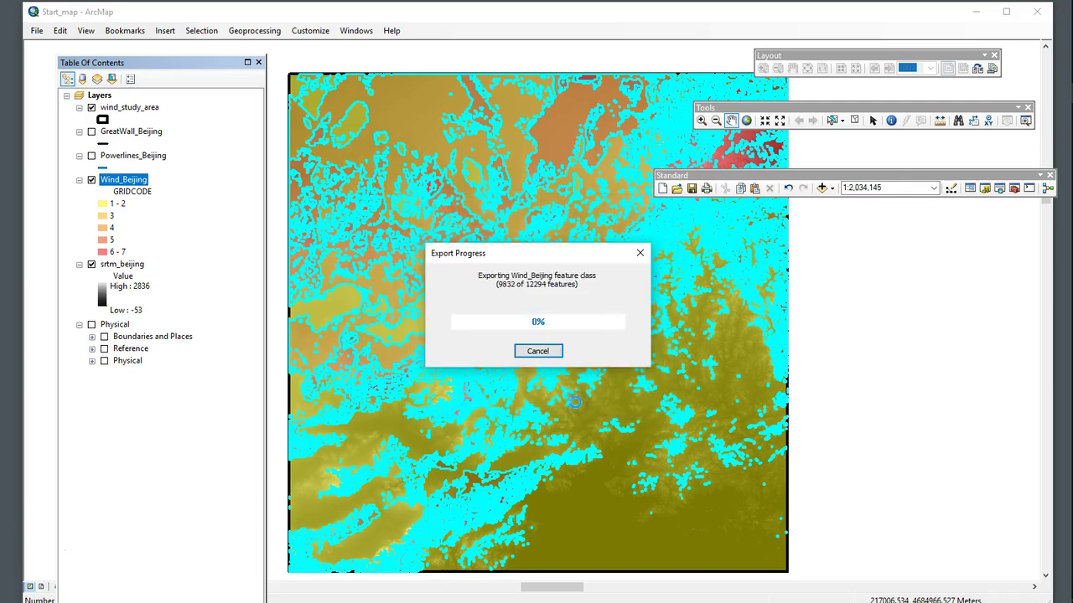
{"action": "left_click", "coordinate": [574, 359]}
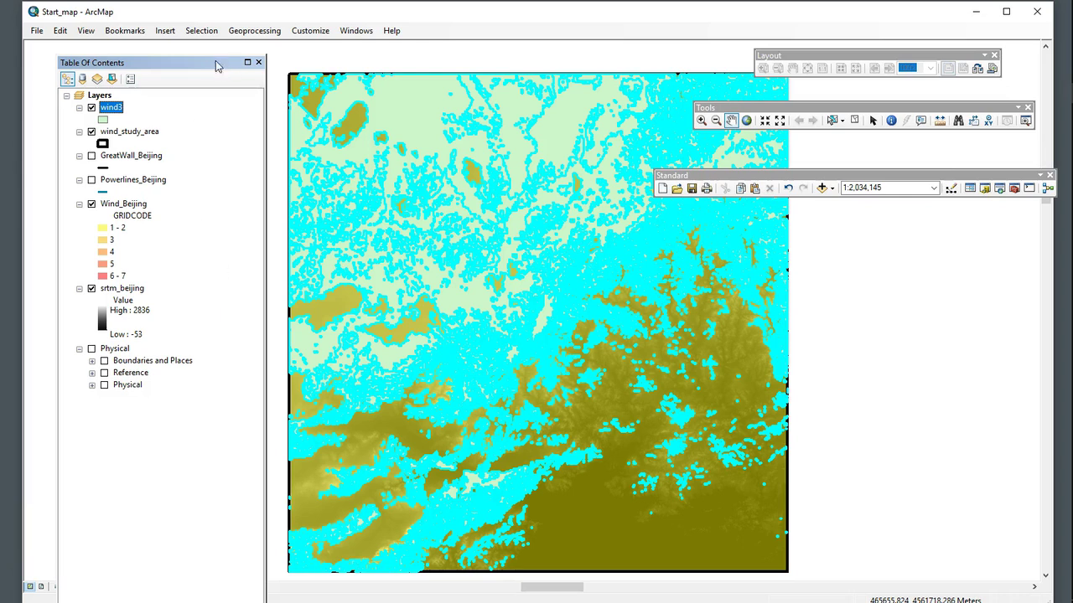
Step: Clear the selected features on the map
{"action": "left_click", "coordinate": [201, 31]}
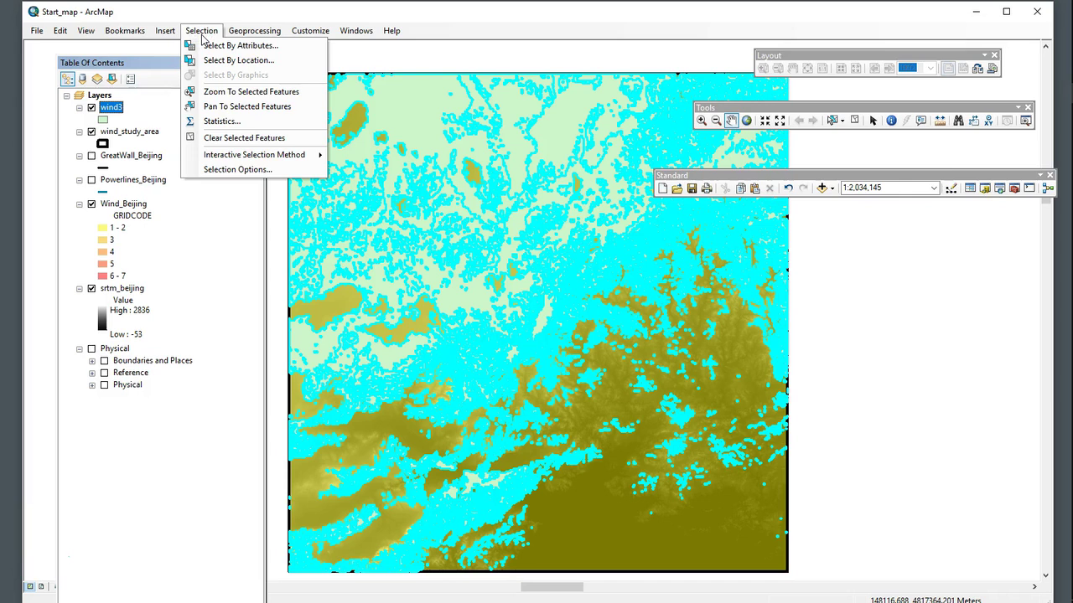
{"action": "left_click", "coordinate": [256, 141]}
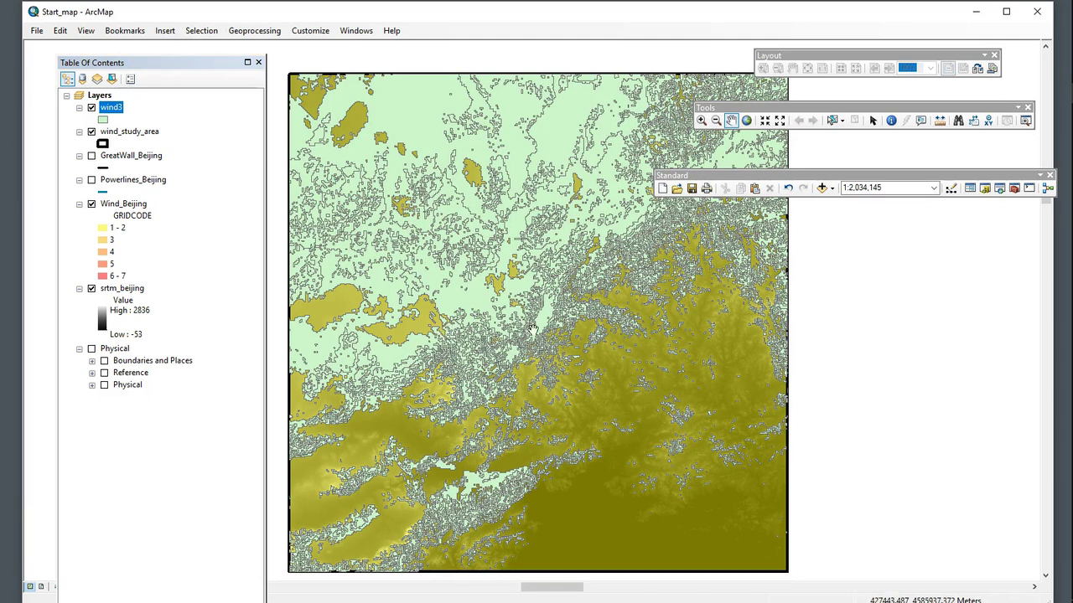
Step: Start the Spatial Analyst Euclidean Distance tool with wind3 as the input source data
{"action": "left_click_drag", "start_coordinate": [753, 177], "coordinate": [908, 253]}
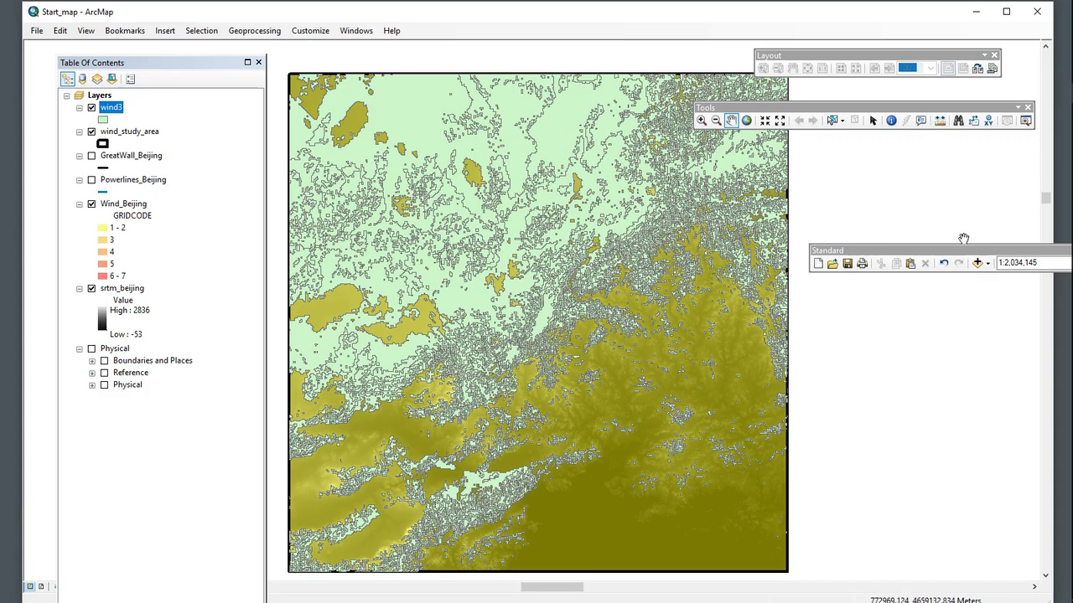
{"action": "left_click_drag", "start_coordinate": [961, 250], "coordinate": [762, 149]}
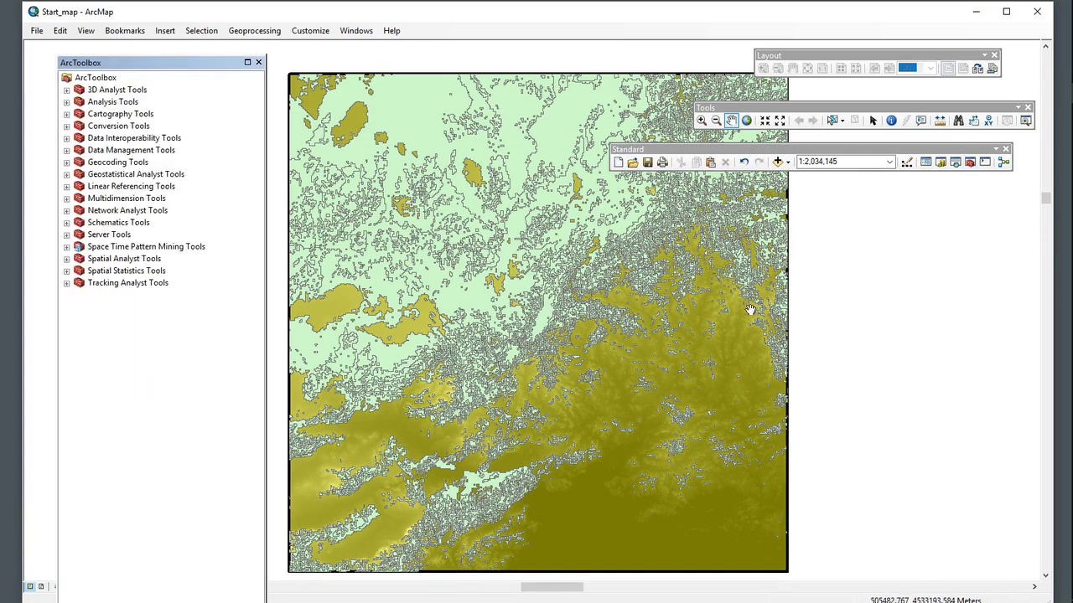
{"action": "left_click", "coordinate": [67, 259]}
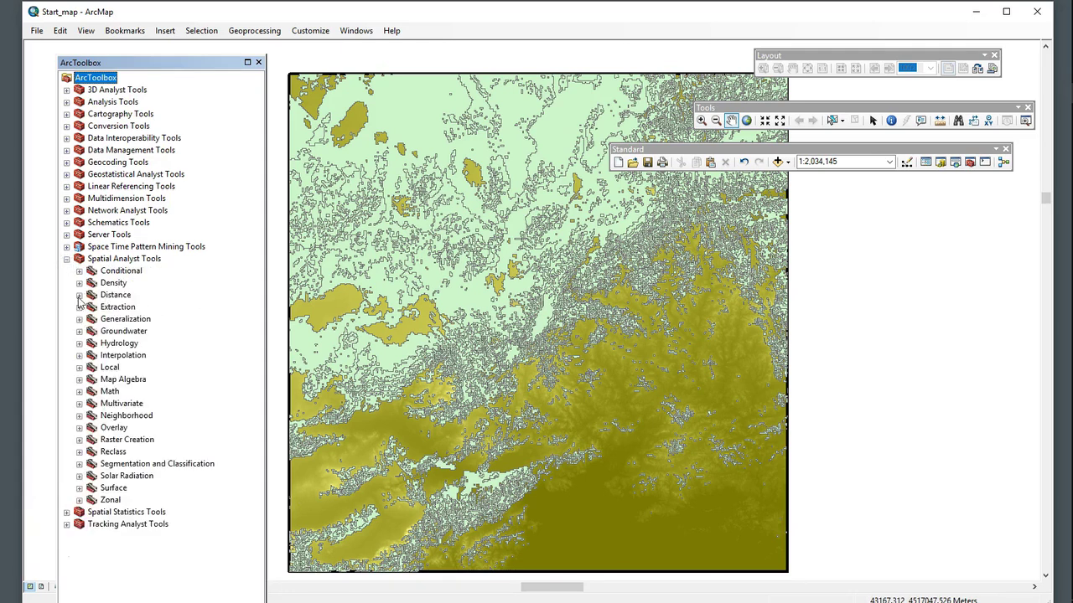
{"action": "left_click", "coordinate": [80, 295]}
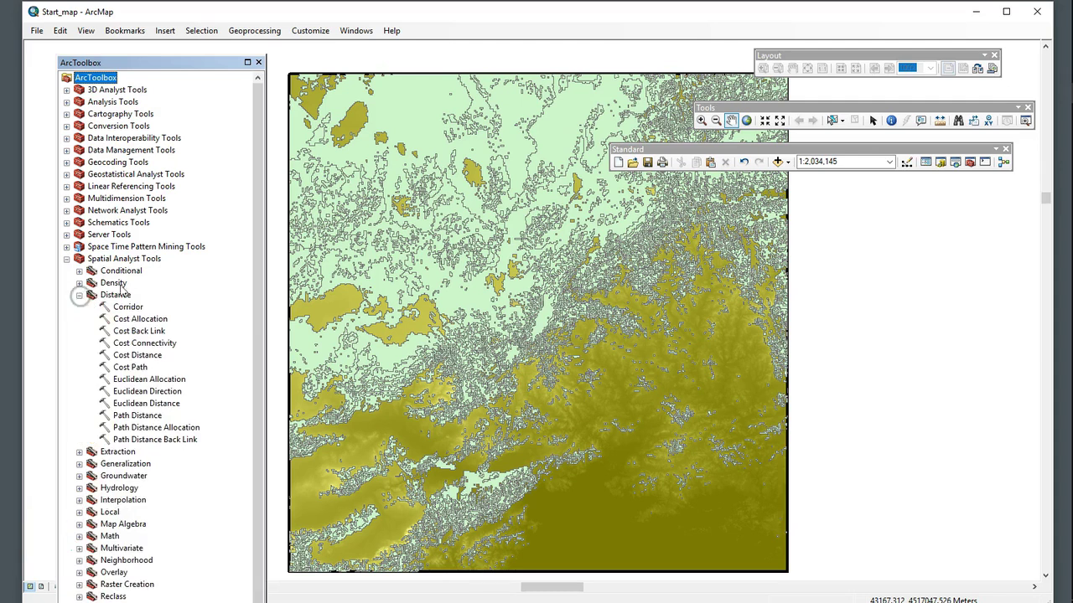
{"action": "double_click", "coordinate": [140, 405]}
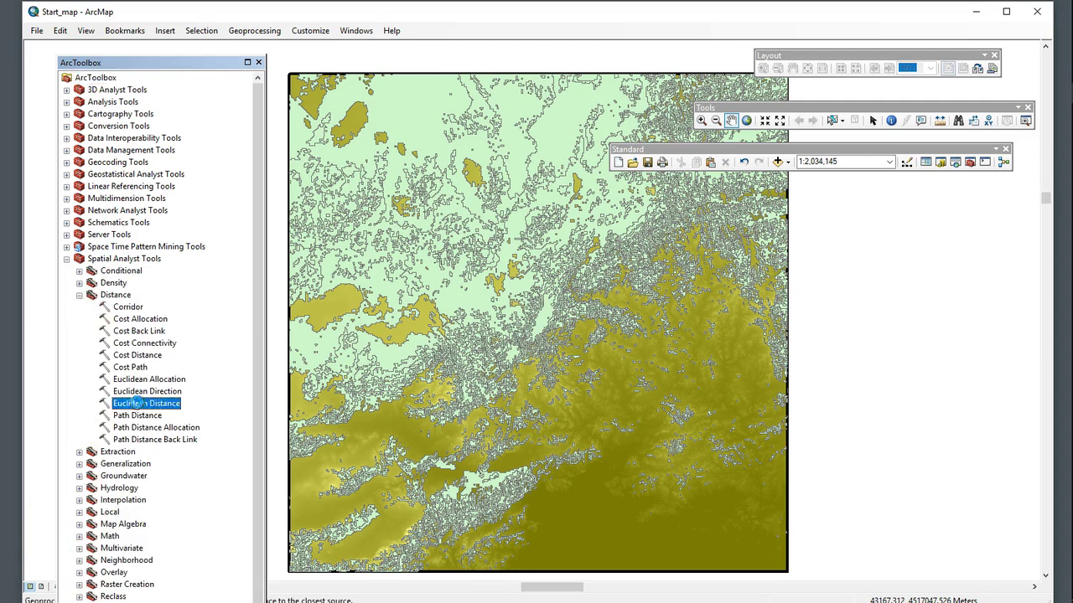
{"action": "left_click", "coordinate": [541, 126]}
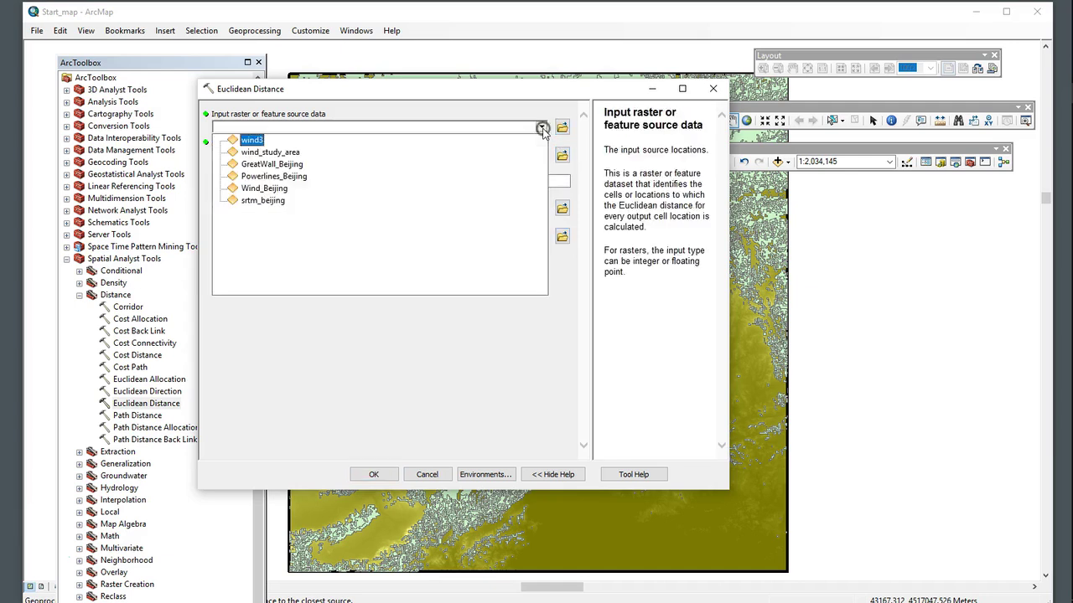
{"action": "left_click", "coordinate": [253, 140]}
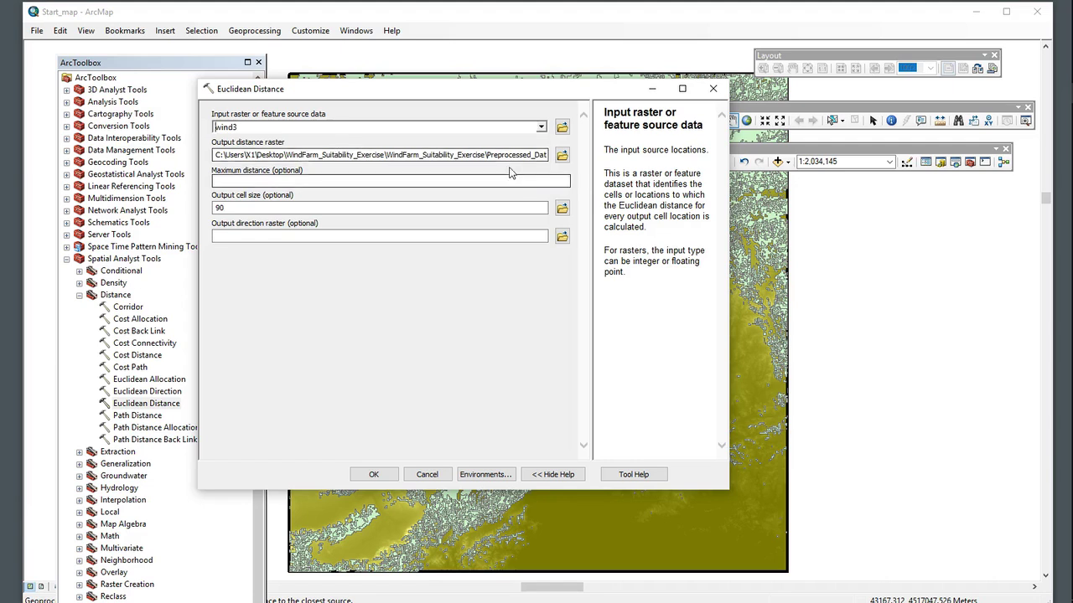
Step: Check the output raster path in Preprocessed_Data\temp and run Euclidean Distance with a cell size of 90
{"action": "left_click", "coordinate": [531, 154]}
{"action": "left_click", "coordinate": [544, 317]}
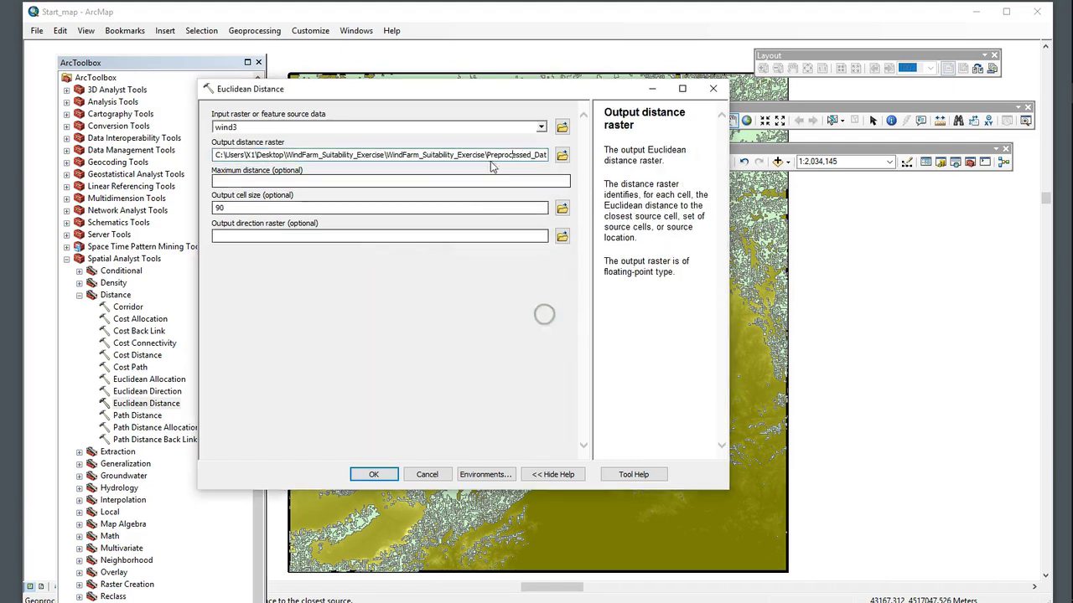
{"action": "key", "text": "End"}
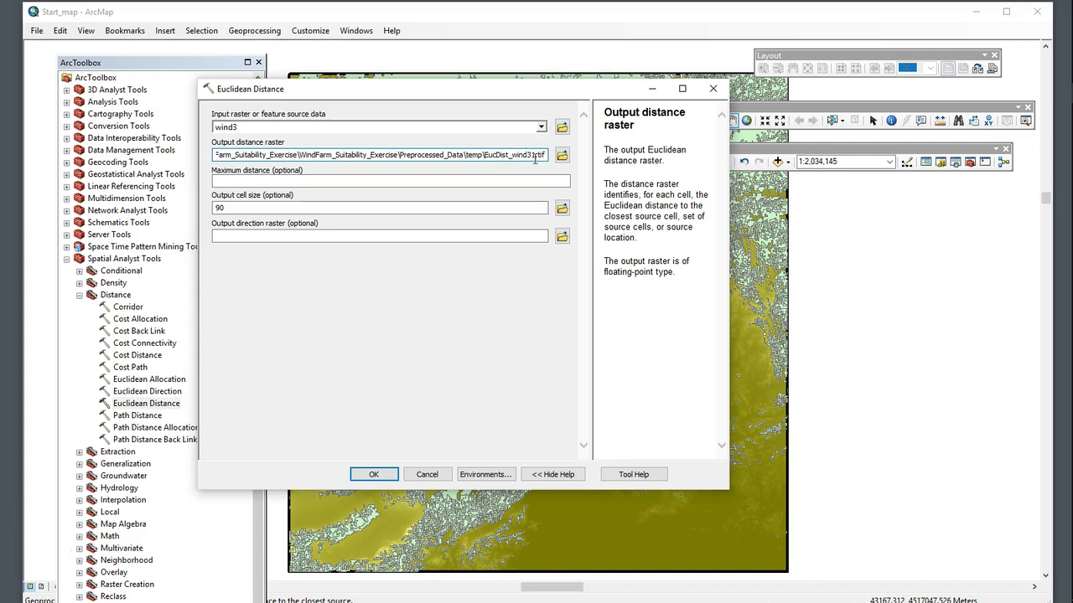
{"action": "left_click", "coordinate": [223, 209]}
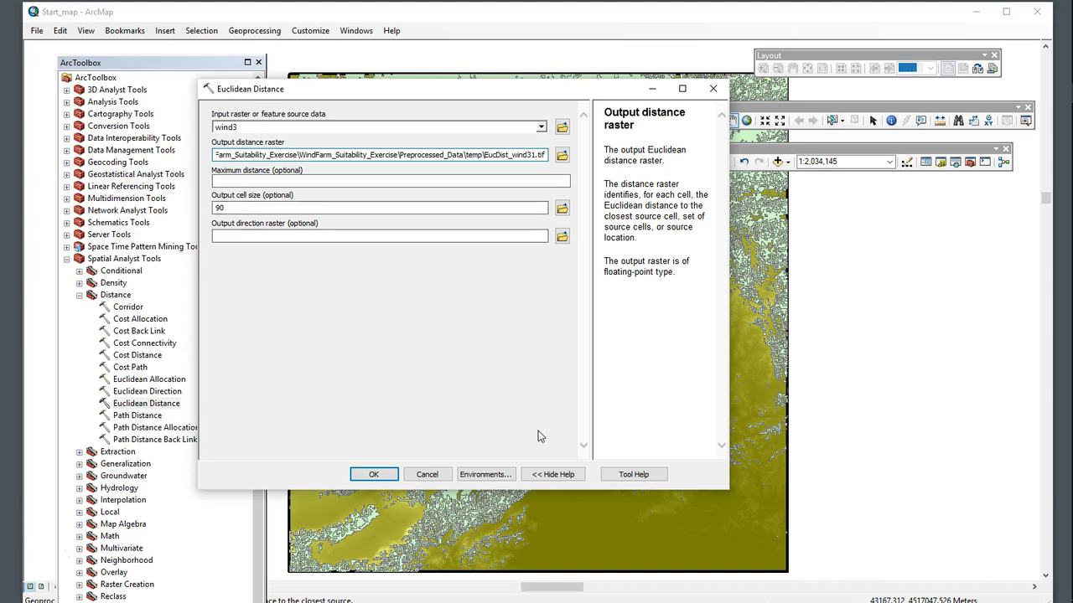
{"action": "left_click", "coordinate": [373, 475]}
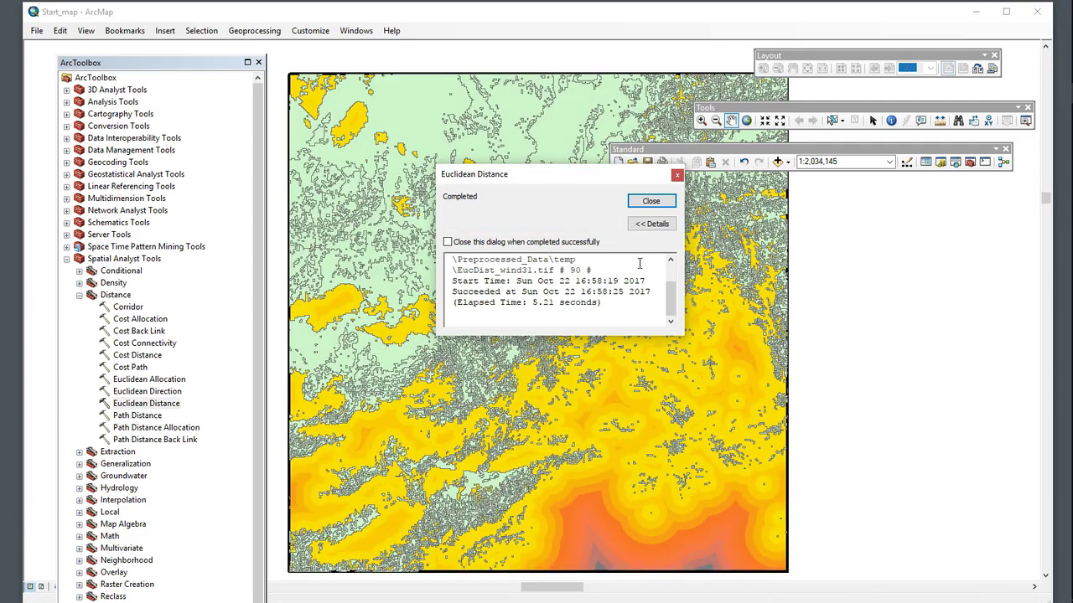
{"action": "left_click", "coordinate": [651, 201]}
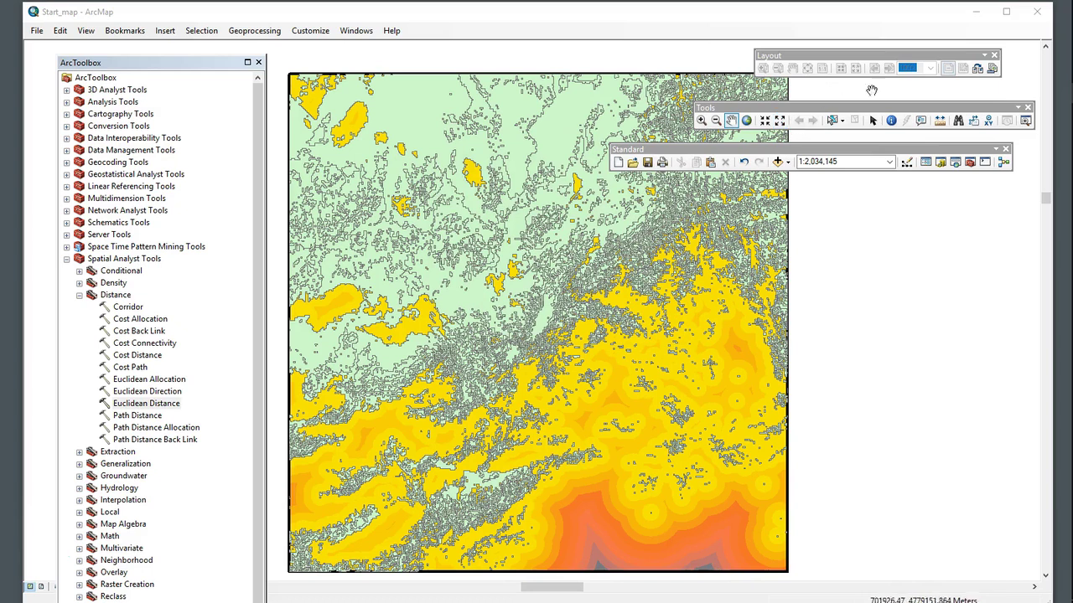
Step: Move the Euclidean distance raster to the top of the layer order with wind3 above it, and hide wind3
{"action": "left_click", "coordinate": [925, 161]}
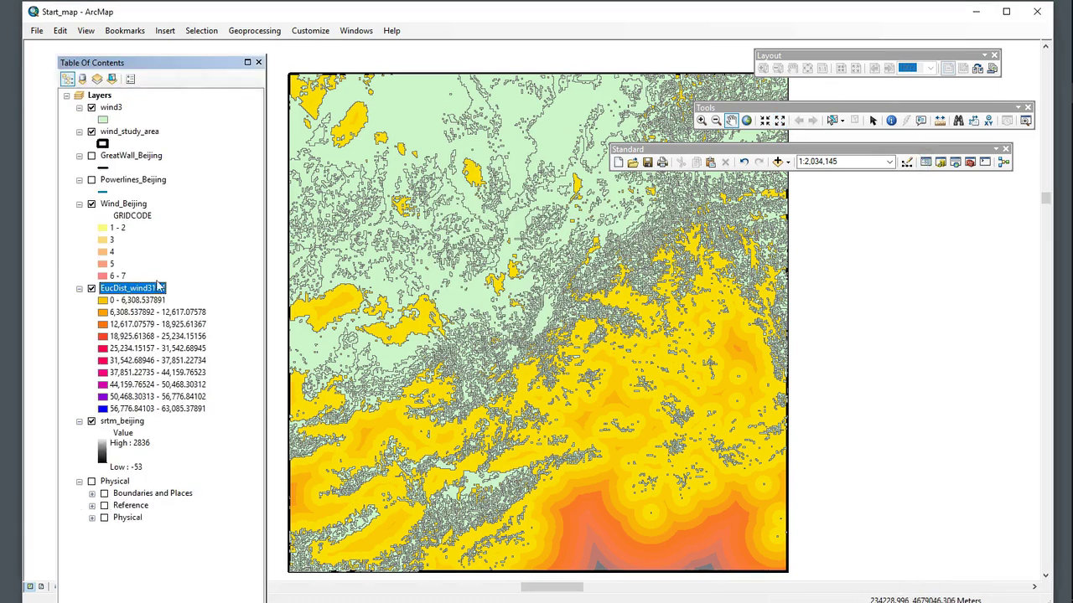
{"action": "left_click_drag", "start_coordinate": [126, 289], "coordinate": [104, 102]}
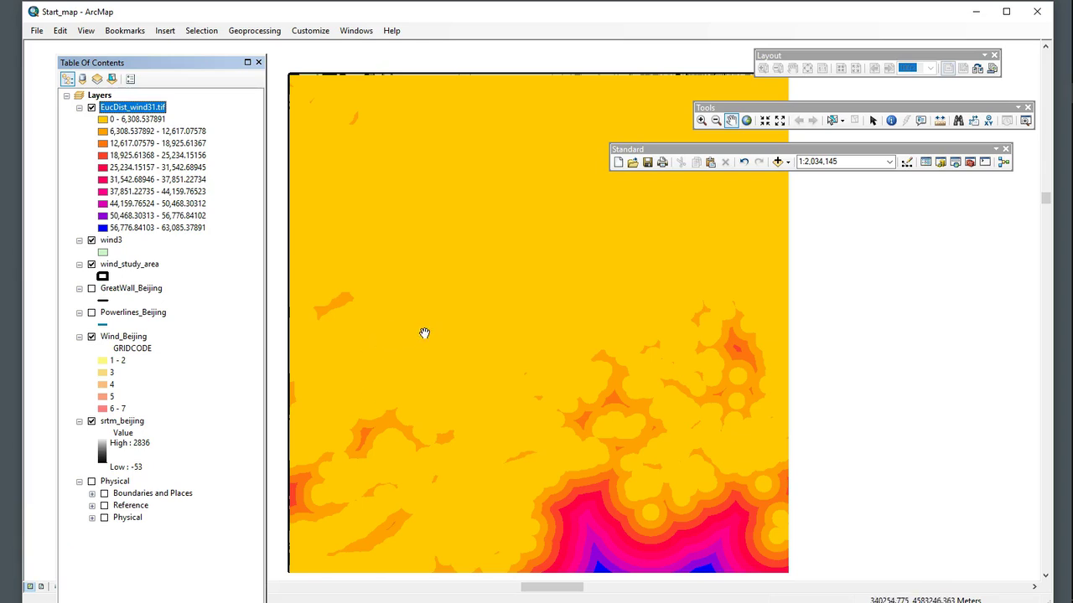
{"action": "left_click_drag", "start_coordinate": [111, 240], "coordinate": [109, 101]}
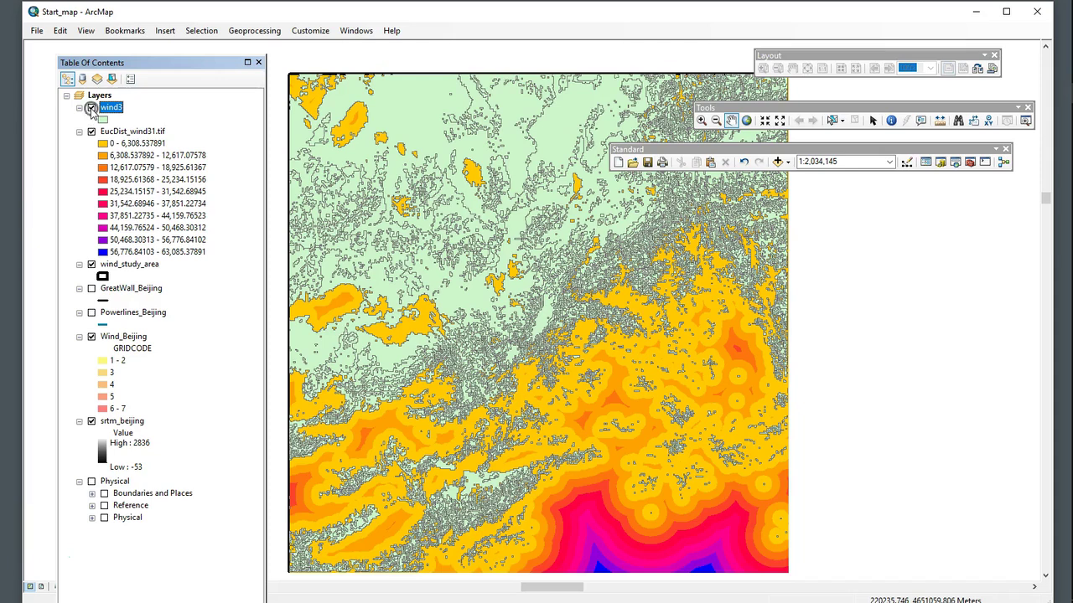
{"action": "left_click", "coordinate": [92, 107]}
{"action": "left_click", "coordinate": [91, 108]}
{"action": "left_click", "coordinate": [91, 109]}
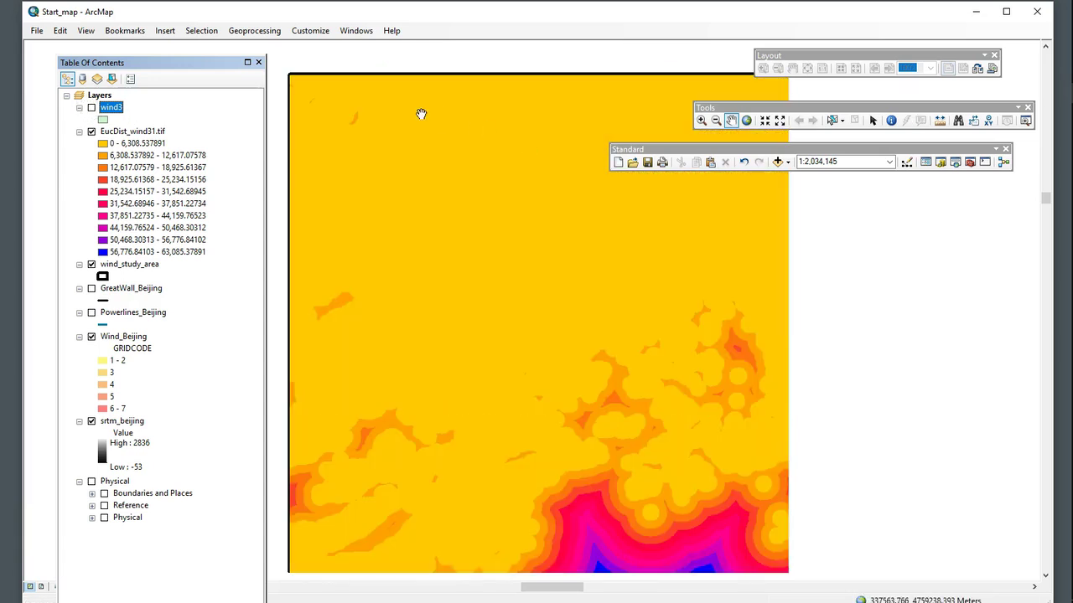
Step: Identify the pixel values of the Euclidean distance raster at points inside the strong-wind areas and increasingly far from them
{"action": "left_click", "coordinate": [891, 120]}
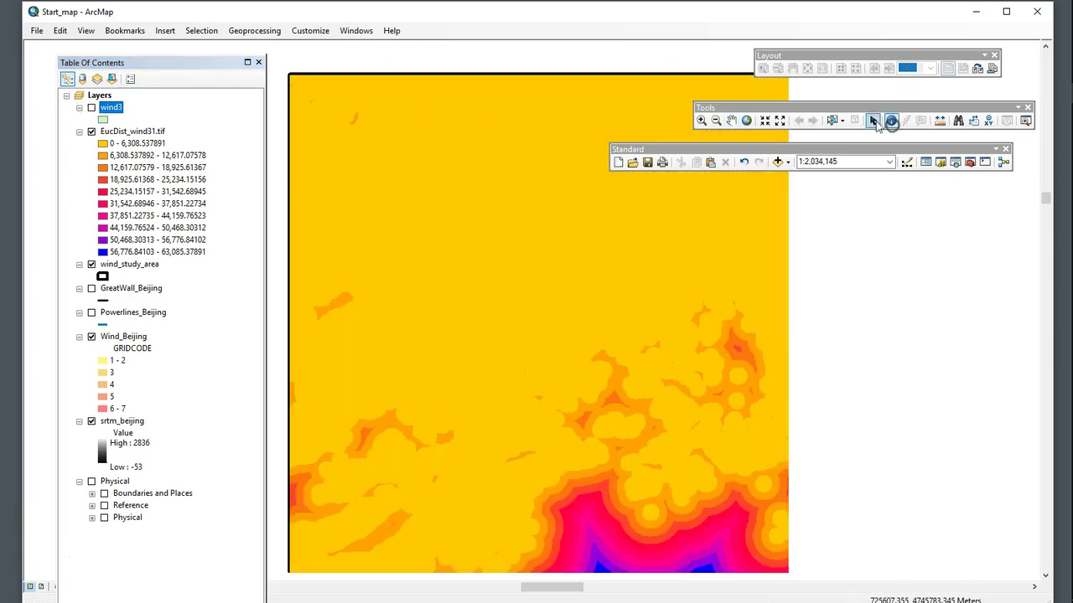
{"action": "left_click", "coordinate": [420, 113]}
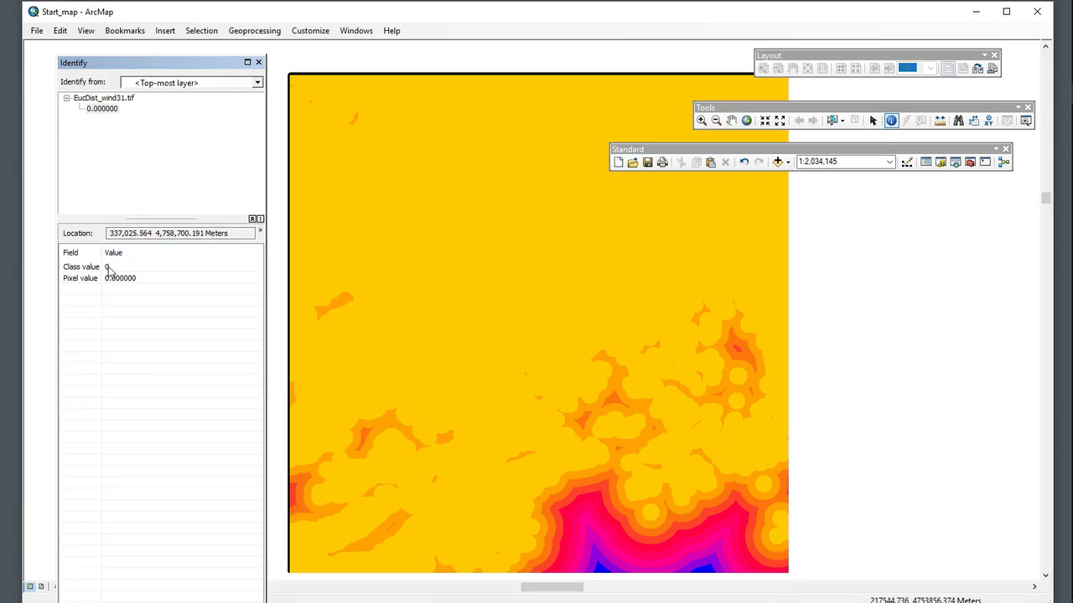
{"action": "left_click", "coordinate": [559, 366]}
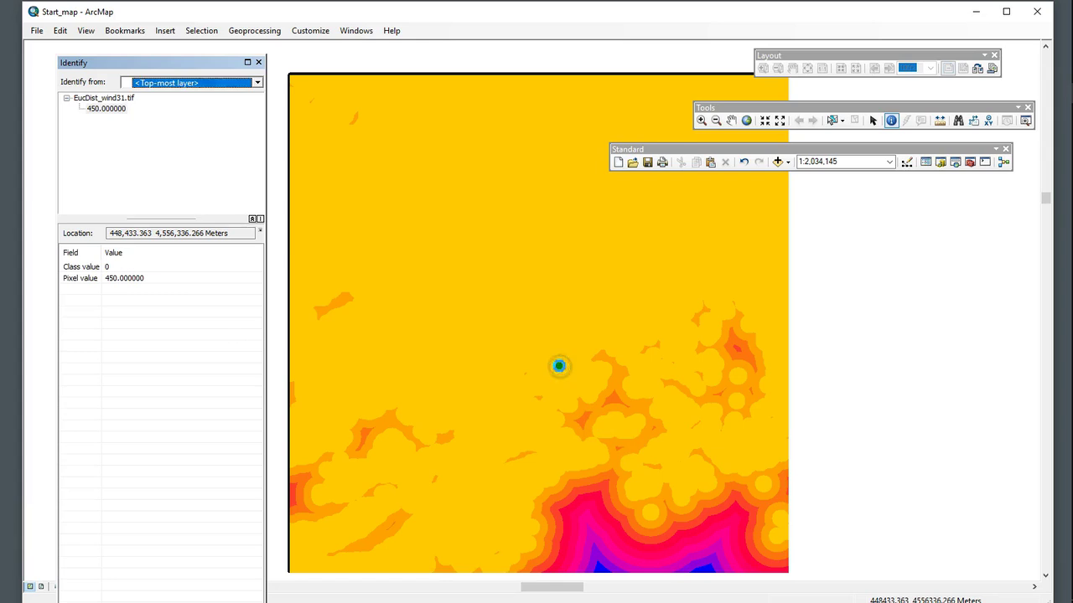
{"action": "left_click", "coordinate": [594, 512]}
{"action": "left_click", "coordinate": [599, 501]}
{"action": "left_click", "coordinate": [573, 500]}
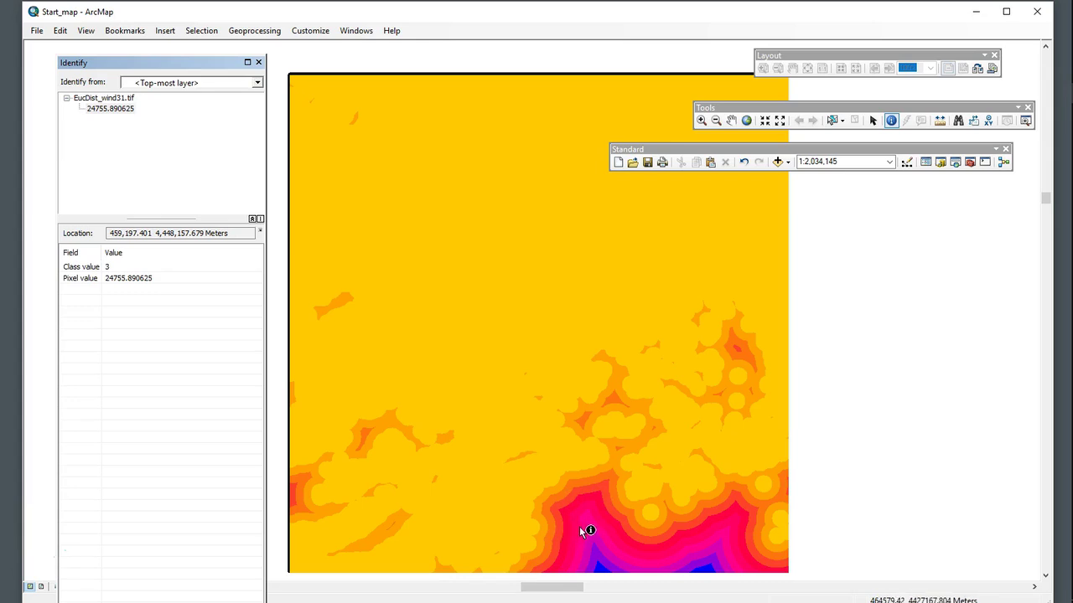
{"action": "left_click", "coordinate": [584, 529]}
{"action": "left_click", "coordinate": [593, 511]}
{"action": "left_click", "coordinate": [591, 501]}
{"action": "left_click", "coordinate": [457, 134]}
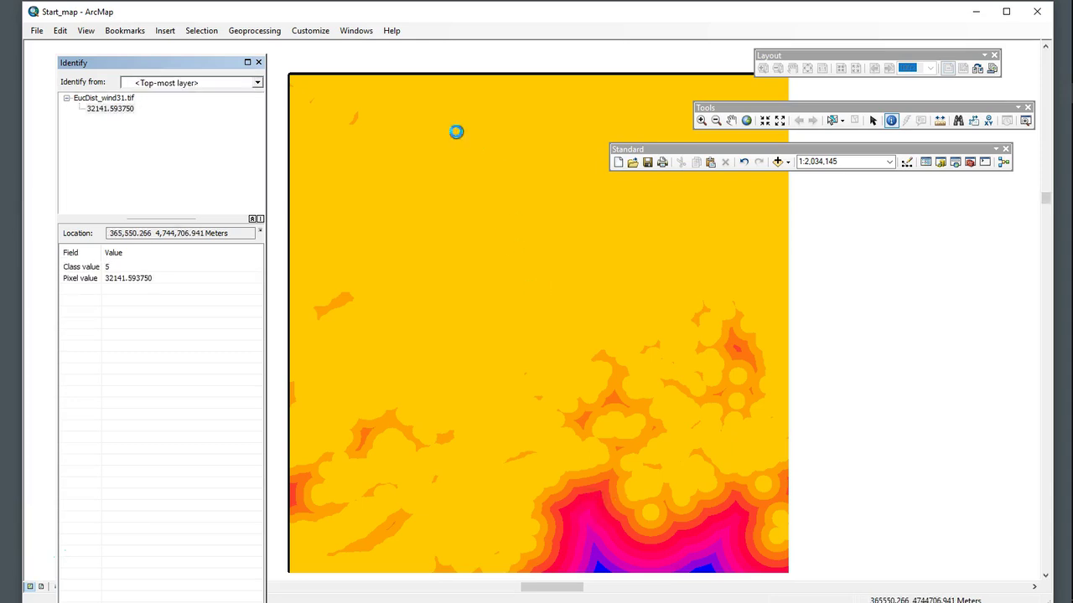
{"action": "left_click", "coordinate": [429, 147]}
{"action": "left_click", "coordinate": [426, 165]}
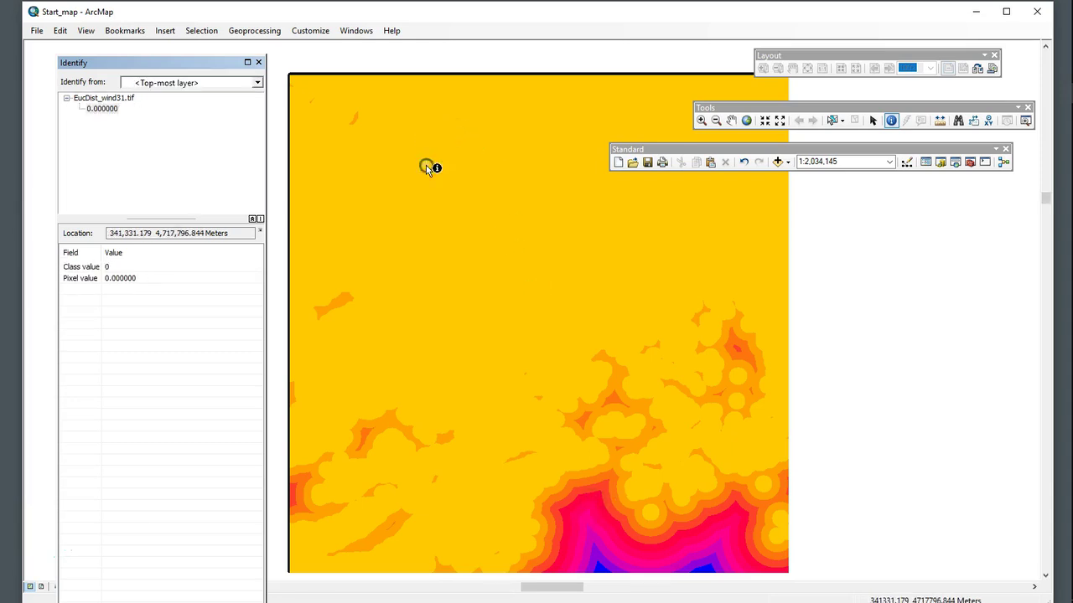
{"action": "left_click", "coordinate": [417, 201]}
{"action": "left_click", "coordinate": [436, 223]}
{"action": "left_click", "coordinate": [458, 279]}
{"action": "left_click", "coordinate": [493, 334]}
{"action": "left_click", "coordinate": [537, 370]}
{"action": "left_click", "coordinate": [530, 407]}
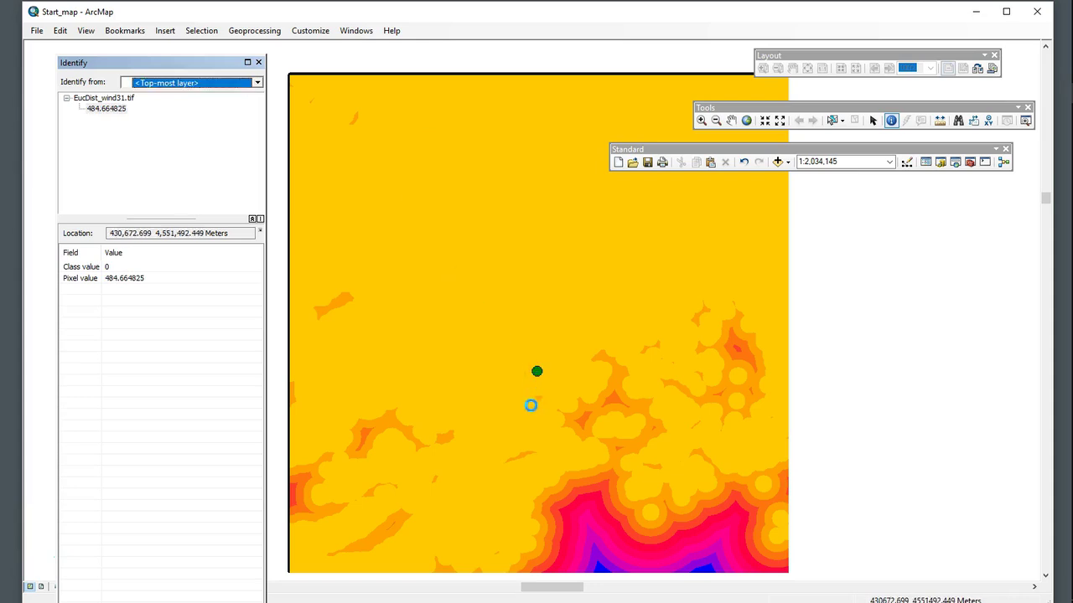
{"action": "left_click", "coordinate": [543, 390]}
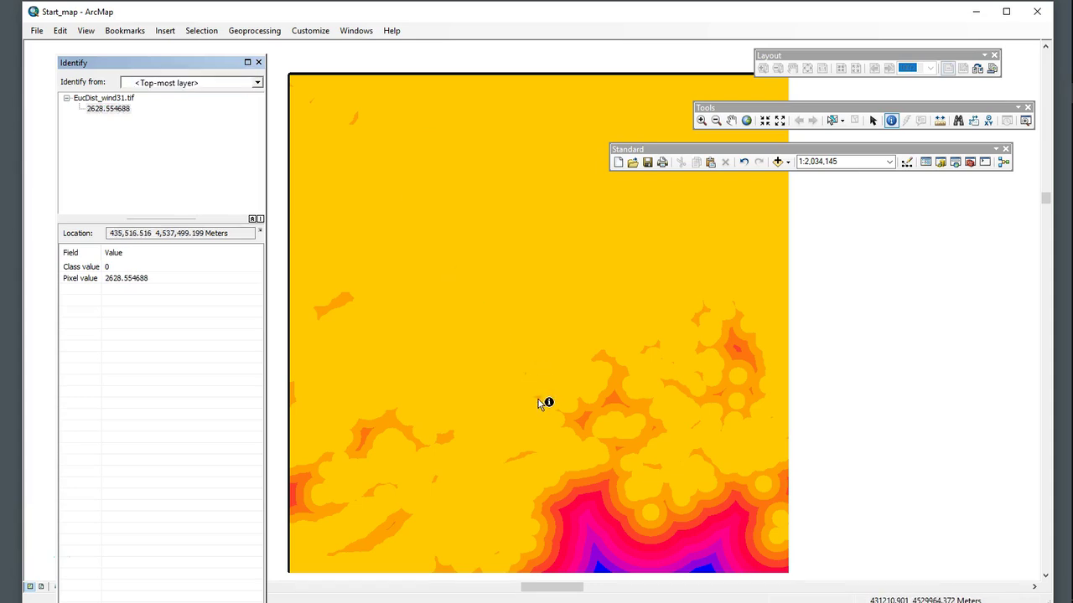
{"action": "left_click", "coordinate": [558, 392]}
{"action": "left_click", "coordinate": [566, 377]}
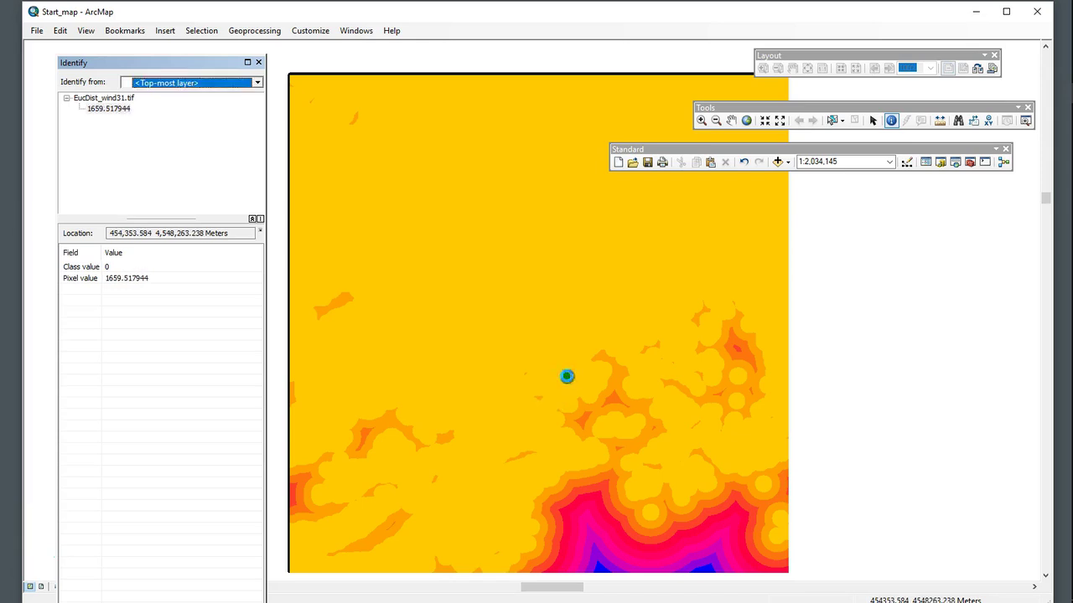
Step: Start the Spatial Analyst Reclassify tool with EucDist_wind31.tif as the input raster
{"action": "left_click", "coordinate": [926, 162]}
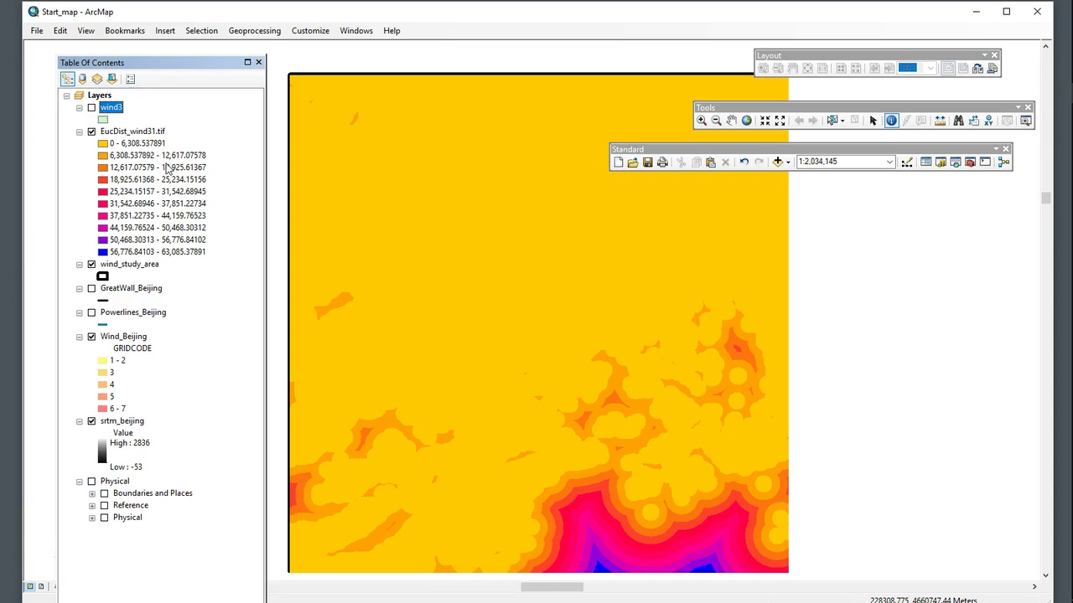
{"action": "left_click_drag", "start_coordinate": [157, 64], "coordinate": [148, 59]}
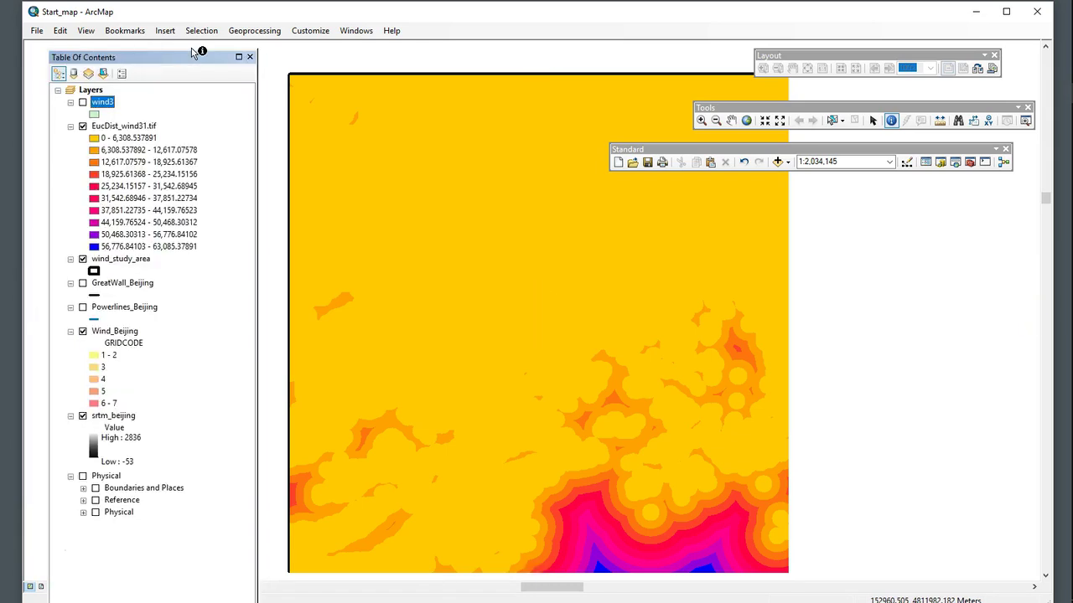
{"action": "left_click", "coordinate": [969, 163]}
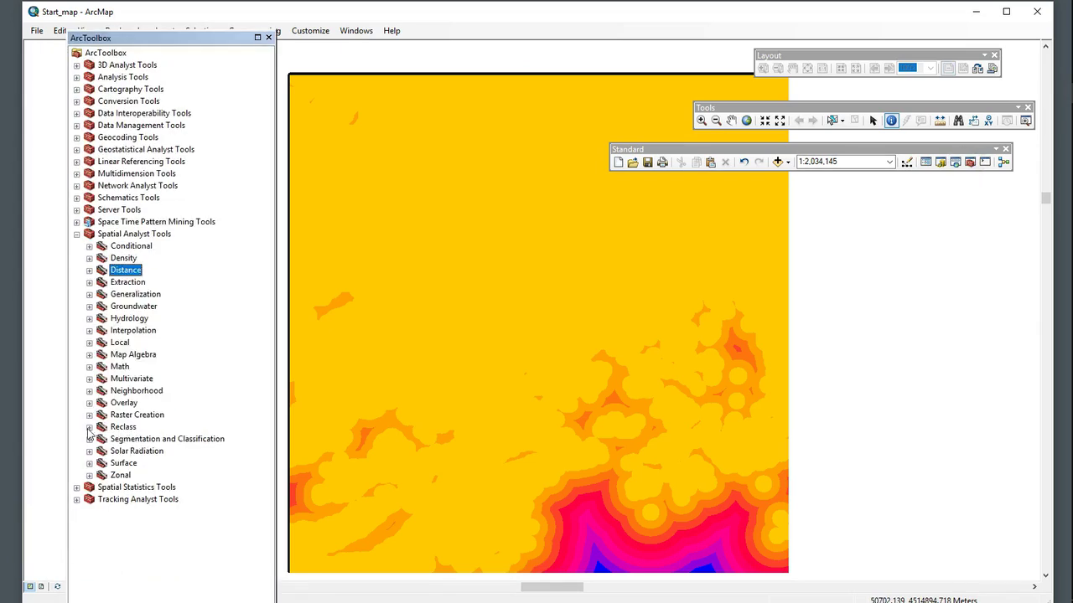
{"action": "left_click", "coordinate": [90, 427]}
{"action": "double_click", "coordinate": [140, 475]}
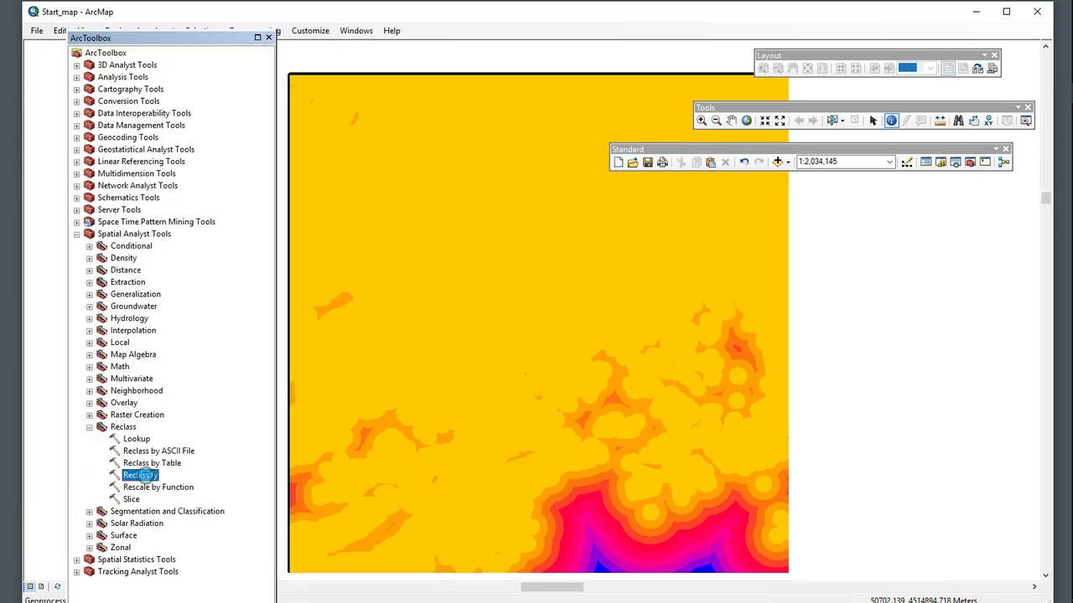
{"action": "left_click_drag", "start_coordinate": [350, 87], "coordinate": [428, 68]}
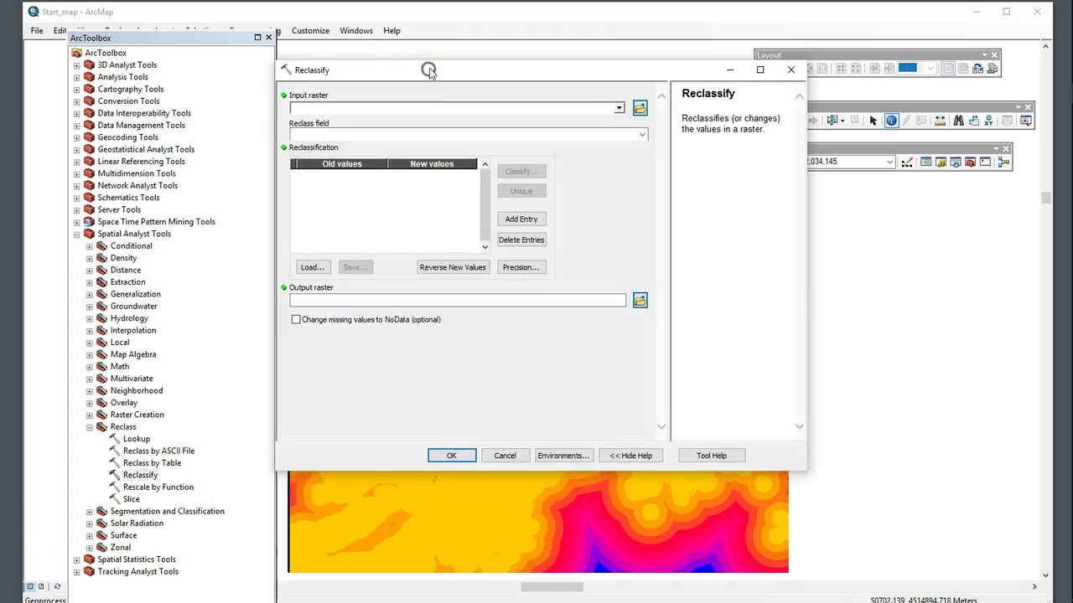
{"action": "left_click", "coordinate": [618, 107]}
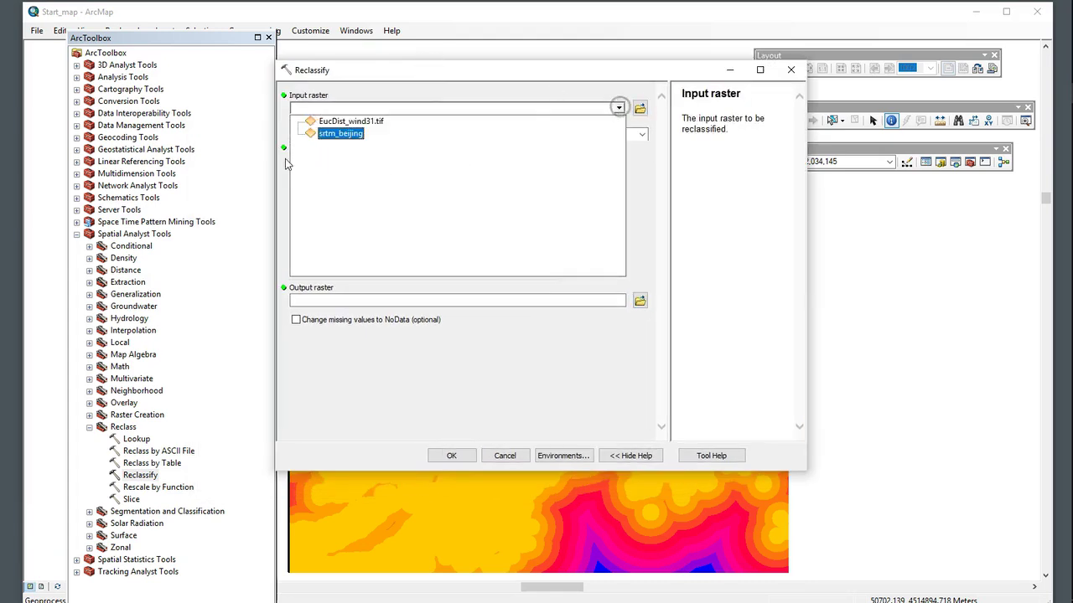
{"action": "left_click", "coordinate": [366, 122]}
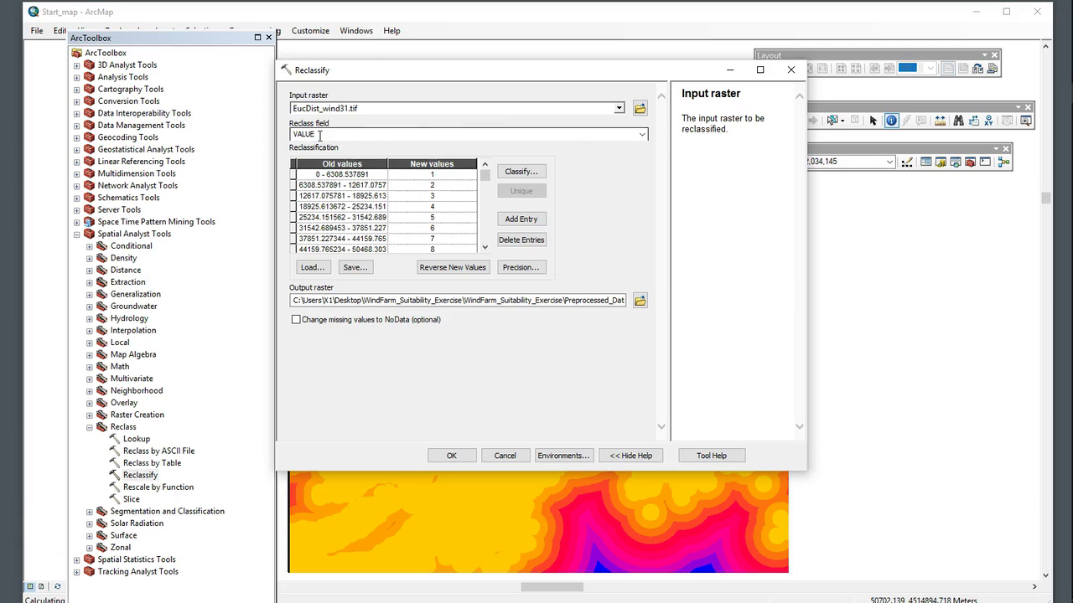
Step: Set the distance raster's reclassification method to Equal Interval with 5 classes
{"action": "left_click", "coordinate": [519, 172]}
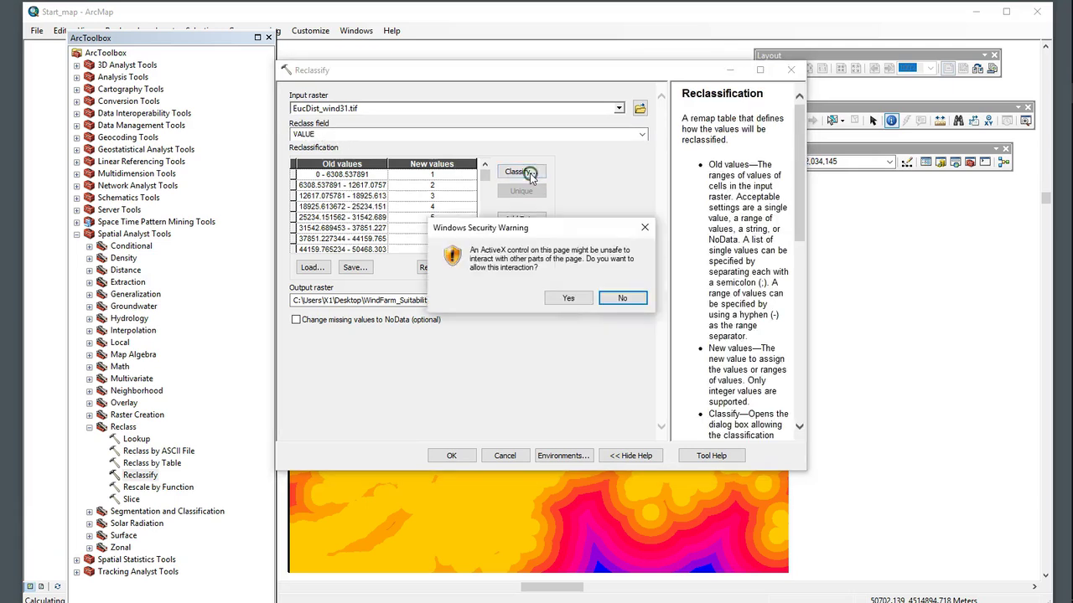
{"action": "left_click", "coordinate": [621, 300]}
{"action": "left_click", "coordinate": [520, 172]}
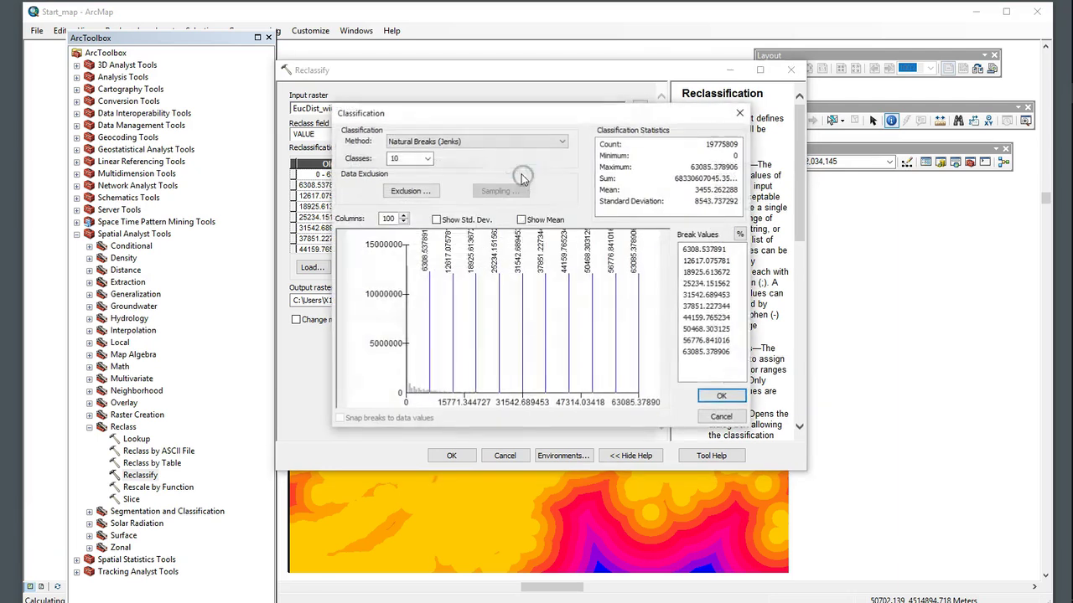
{"action": "left_click", "coordinate": [497, 141]}
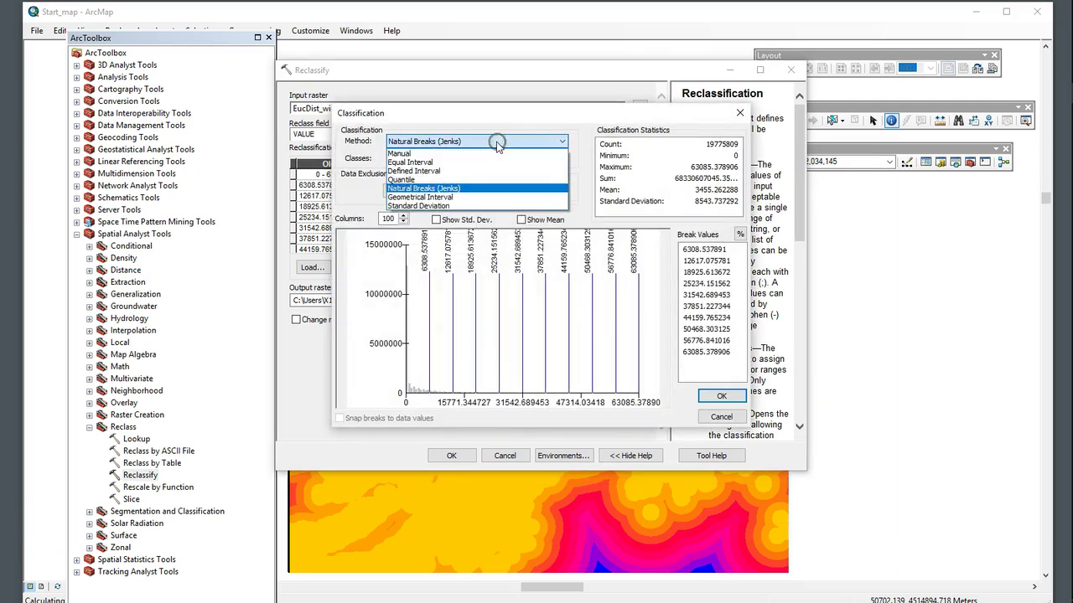
{"action": "left_click", "coordinate": [423, 162]}
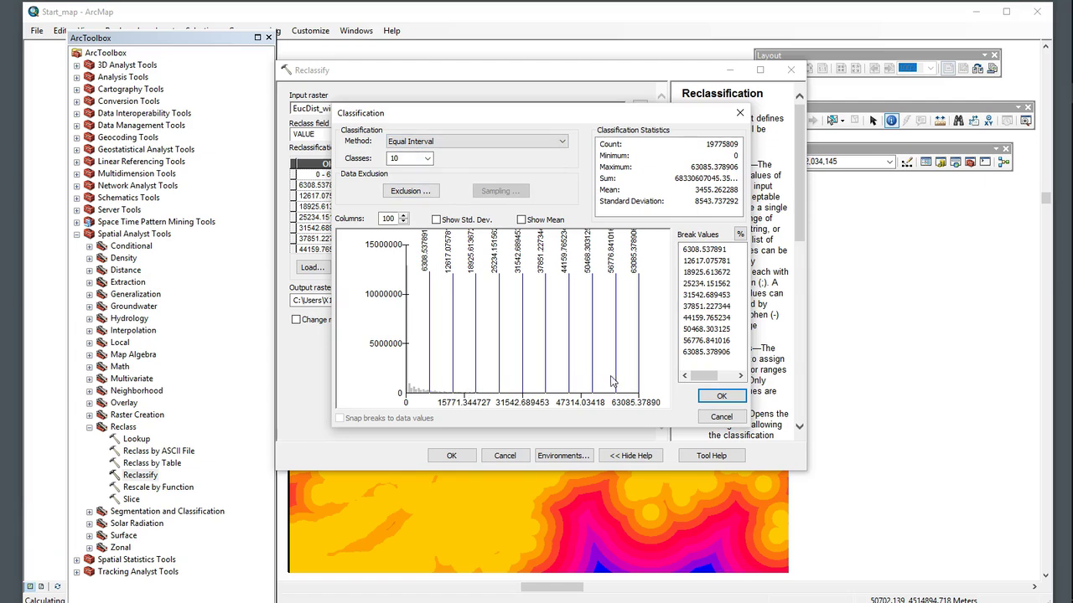
{"action": "left_click", "coordinate": [427, 158]}
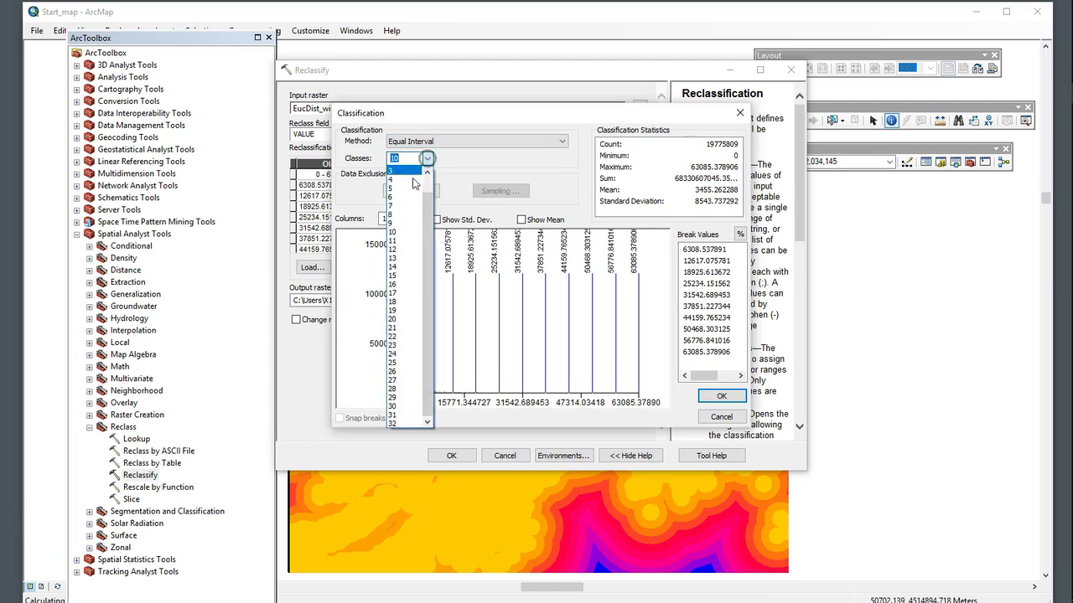
{"action": "left_click", "coordinate": [395, 190]}
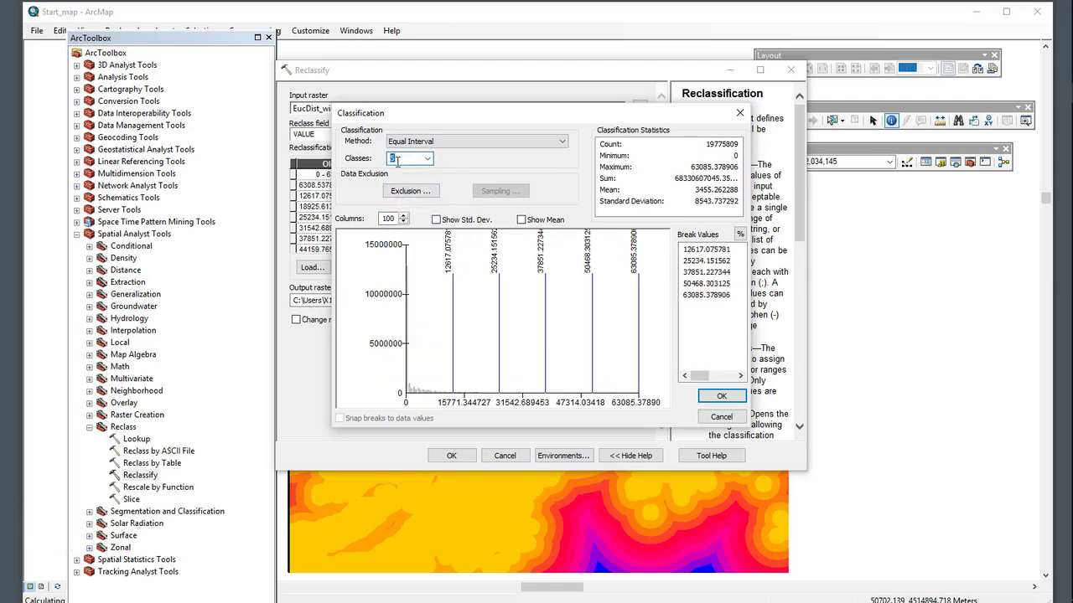
Step: Set the first three class break values to 2000, 4000 and 6000
{"action": "left_click", "coordinate": [705, 249]}
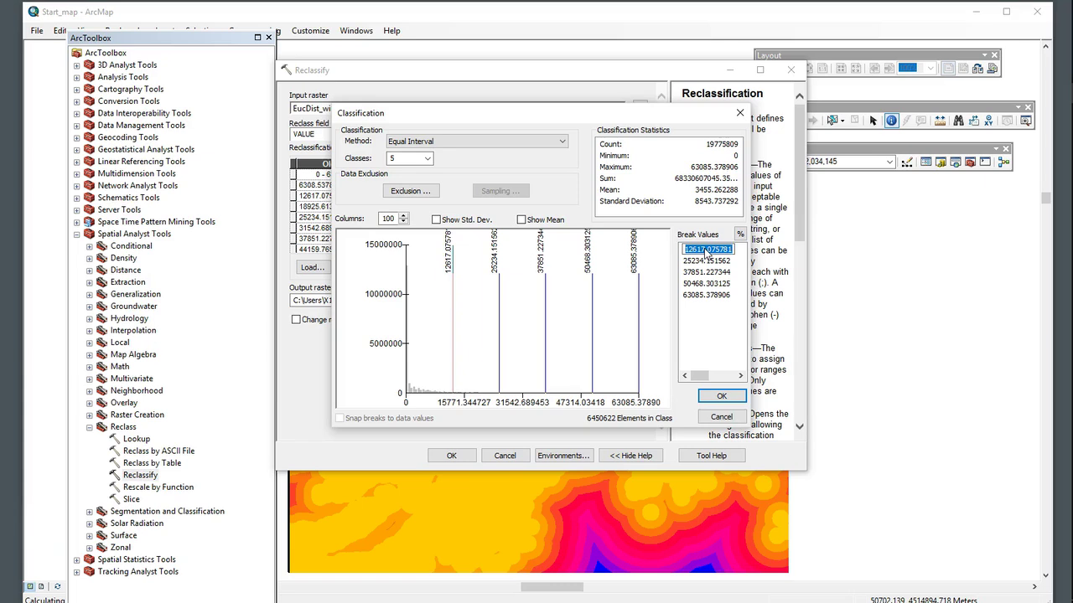
{"action": "type", "text": "2000"}
{"action": "key", "text": "Return"}
{"action": "left_click", "coordinate": [707, 261]}
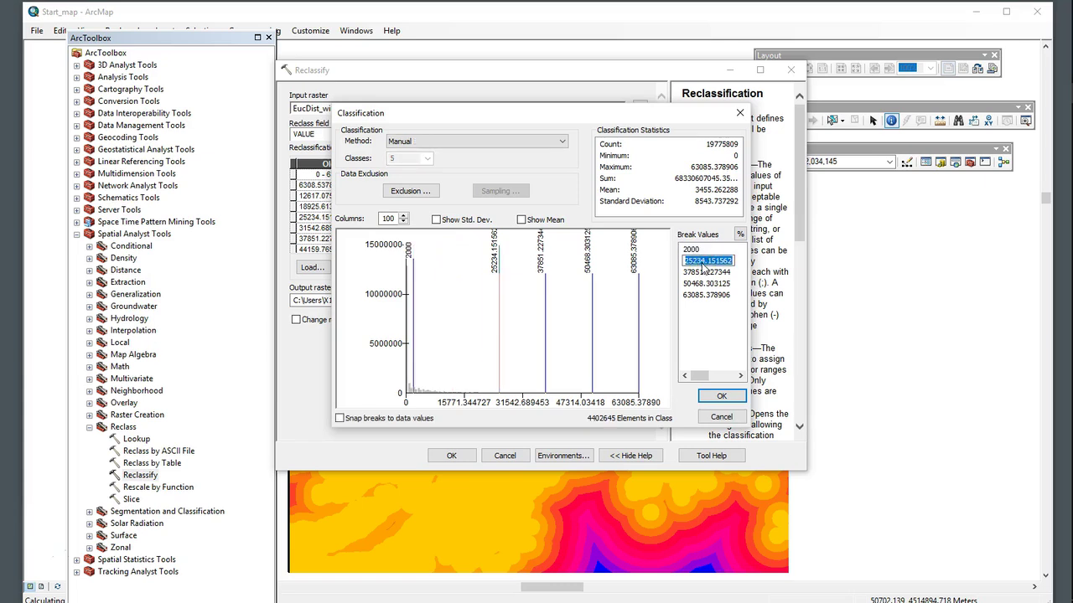
{"action": "type", "text": "4000"}
{"action": "key", "text": "Return"}
{"action": "left_click", "coordinate": [706, 272]}
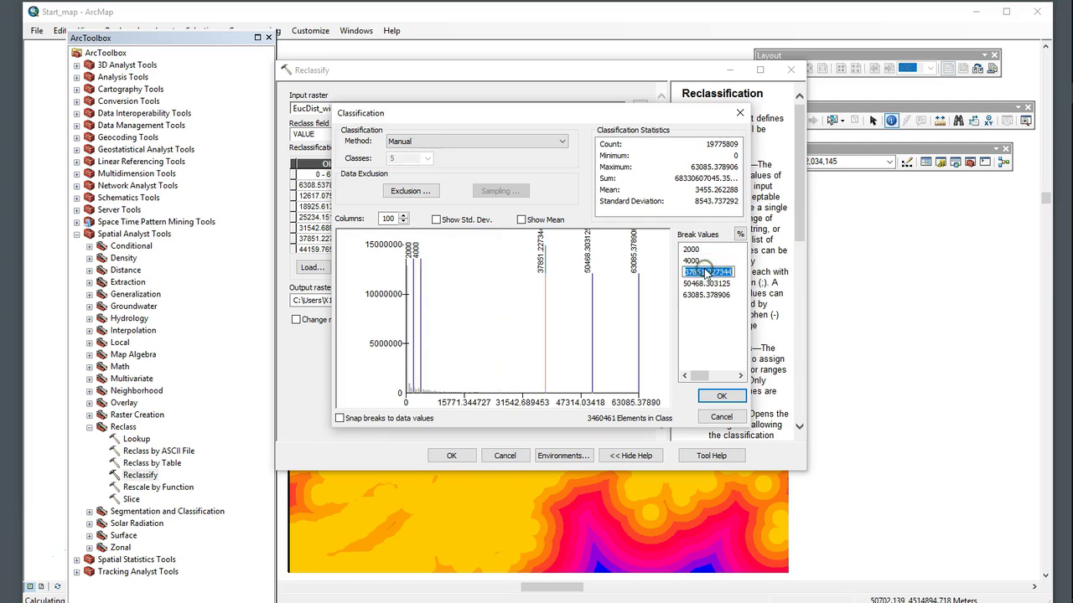
{"action": "type", "text": "6000"}
{"action": "key", "text": "Return"}
Step: Set the fourth break value to 8000, accept the classification, and reverse the new values so the shortest distances get 5
{"action": "left_click", "coordinate": [706, 284]}
{"action": "type", "text": "6"}
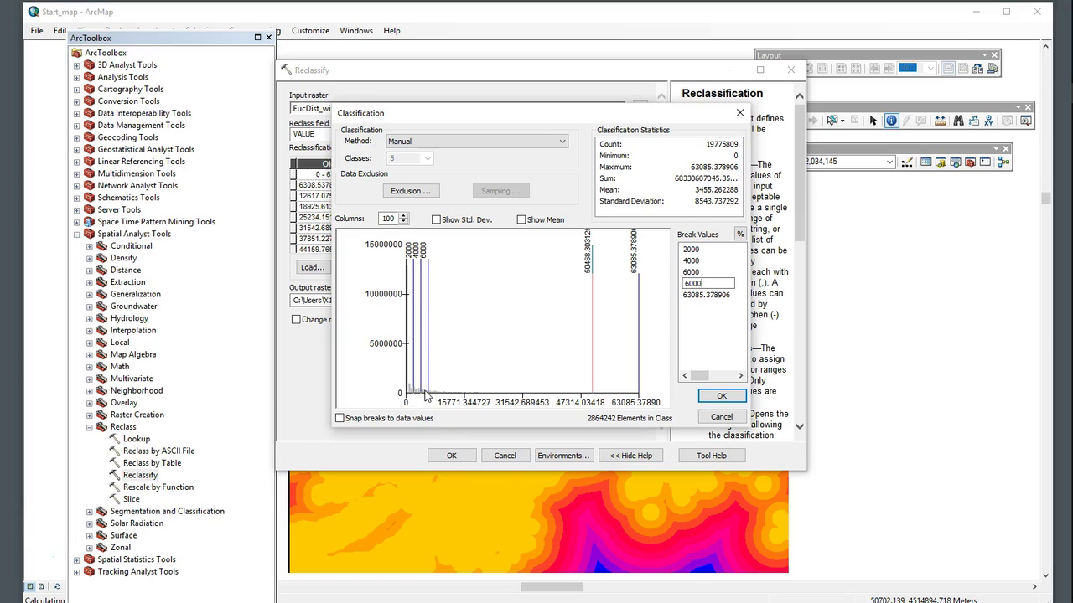
{"action": "double_click", "coordinate": [704, 284]}
{"action": "type", "text": "6"}
{"action": "left_click", "coordinate": [708, 343]}
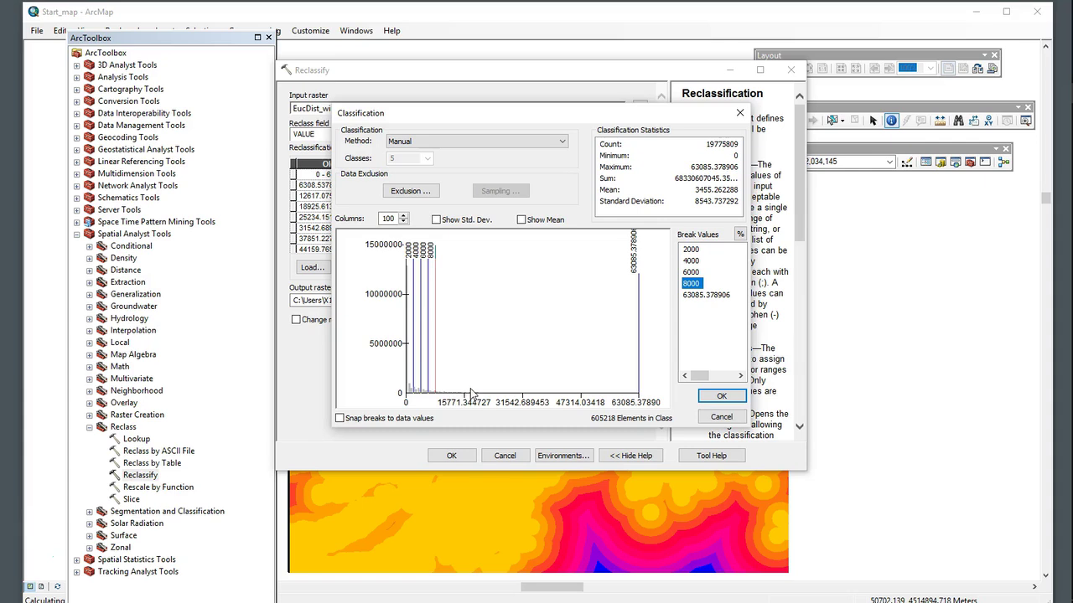
{"action": "left_click", "coordinate": [711, 396]}
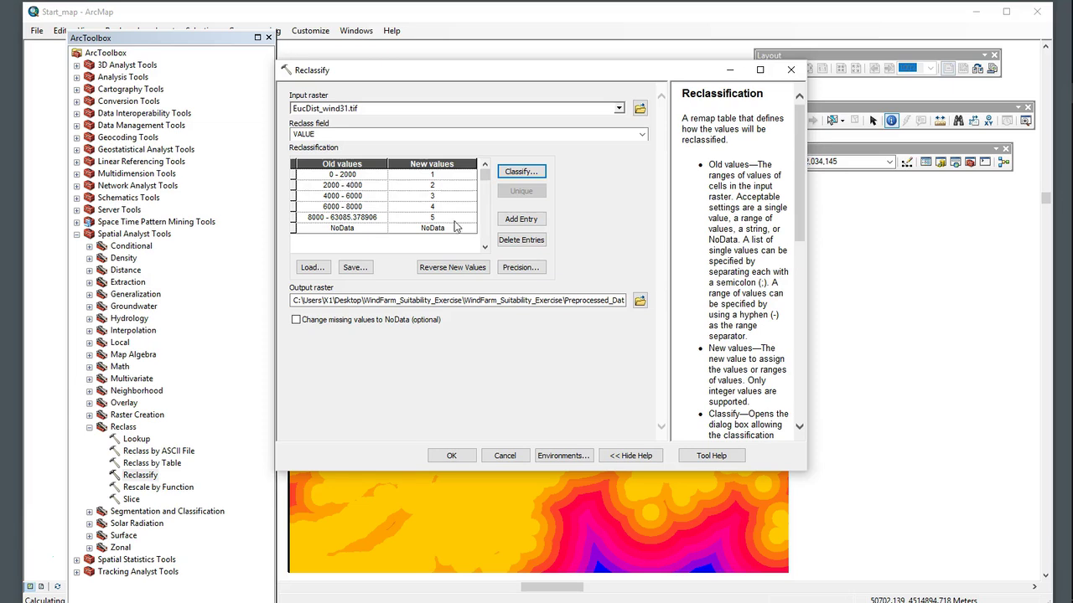
{"action": "left_click", "coordinate": [455, 269]}
Step: Name the output raster Reclass_WIND.tif in Preprocessed_Data\temp and run the Reclassify tool
{"action": "left_click", "coordinate": [532, 299]}
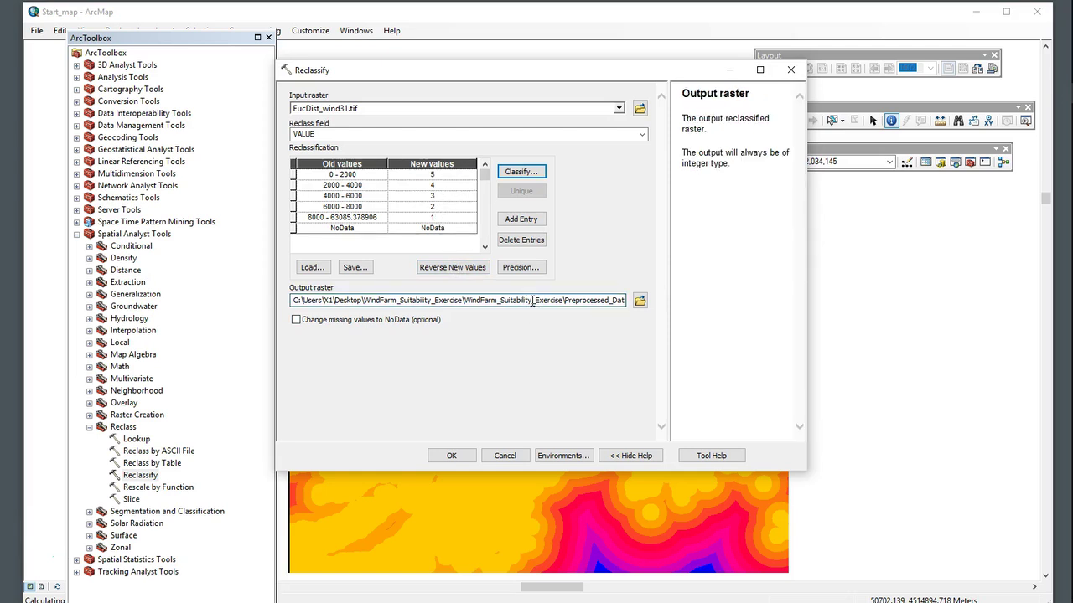
{"action": "key", "text": "End"}
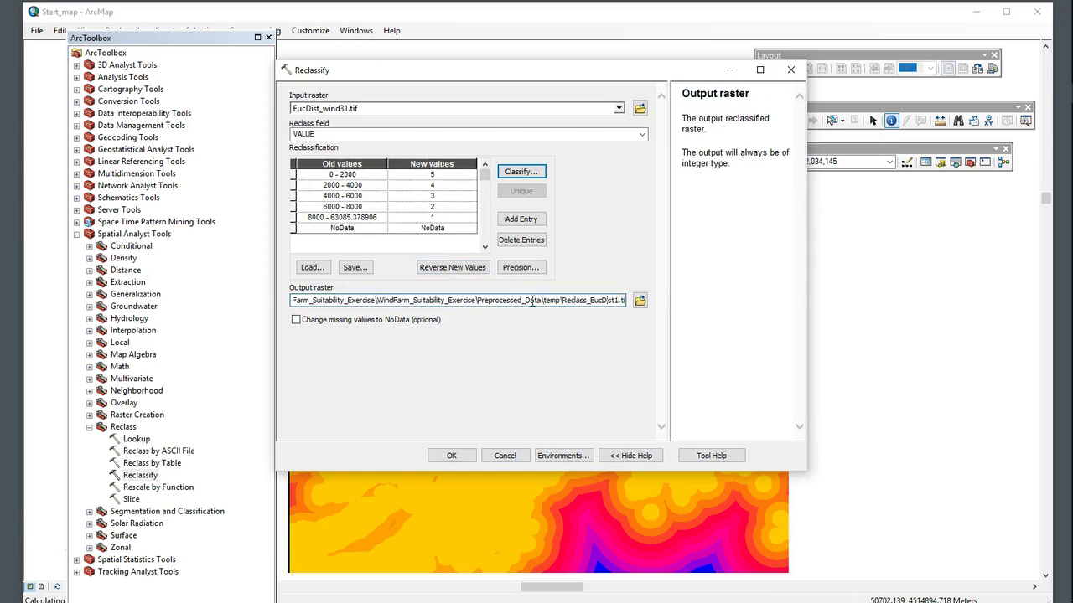
{"action": "type", "text": "if"}
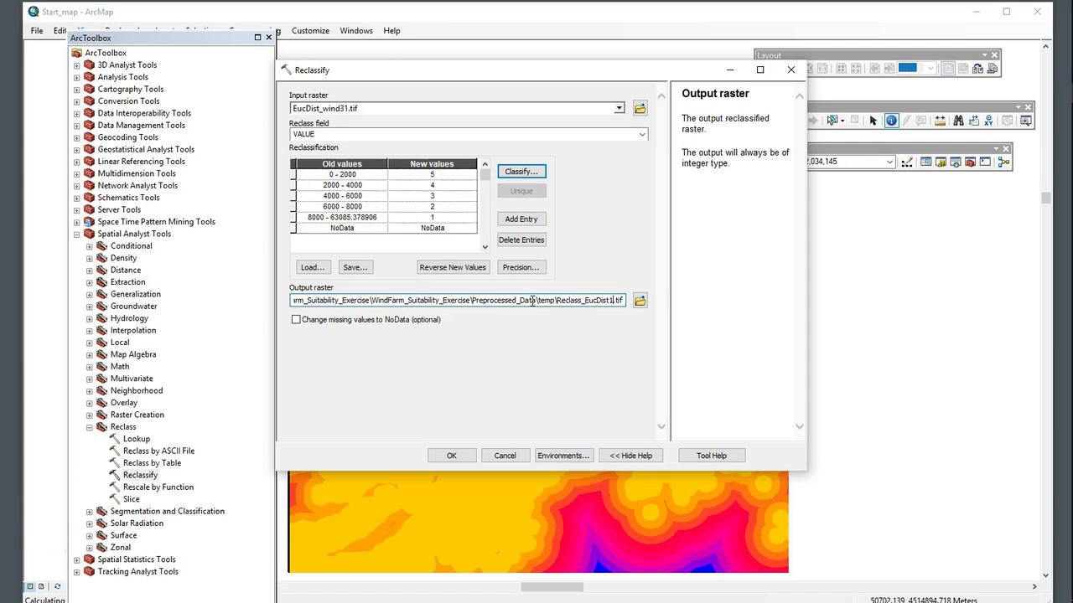
{"action": "key", "text": "BackSpace"}
{"action": "key", "text": "BackSpace"}
{"action": "key", "text": "BackSpace"}
{"action": "key", "text": "BackSpace"}
{"action": "key", "text": "BackSpace"}
{"action": "key", "text": "BackSpace"}
{"action": "key", "text": "BackSpace"}
{"action": "key", "text": "BackSpace"}
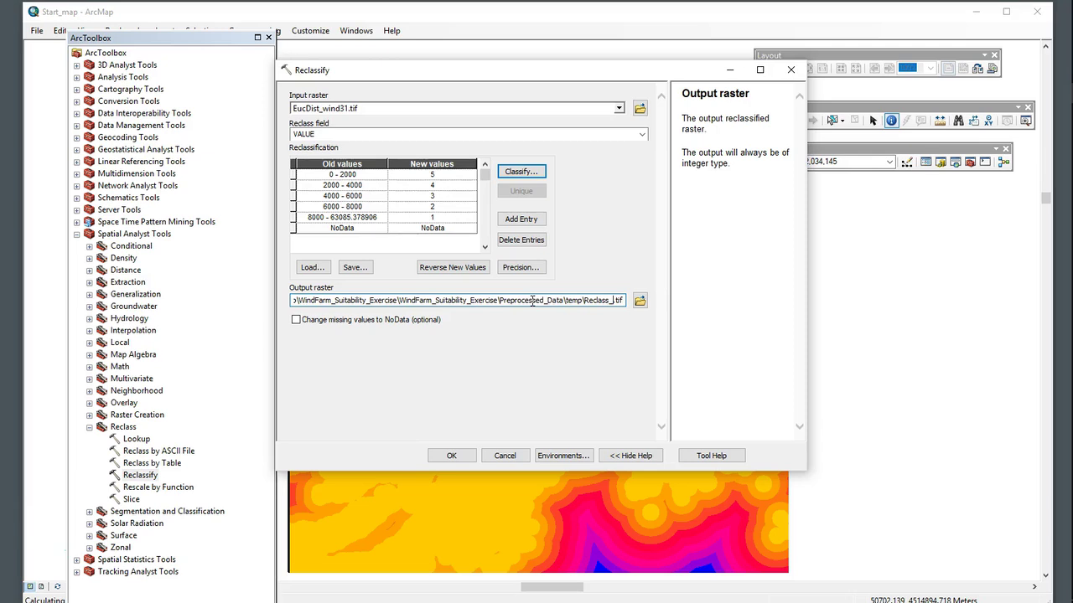
{"action": "type", "text": "WIND"}
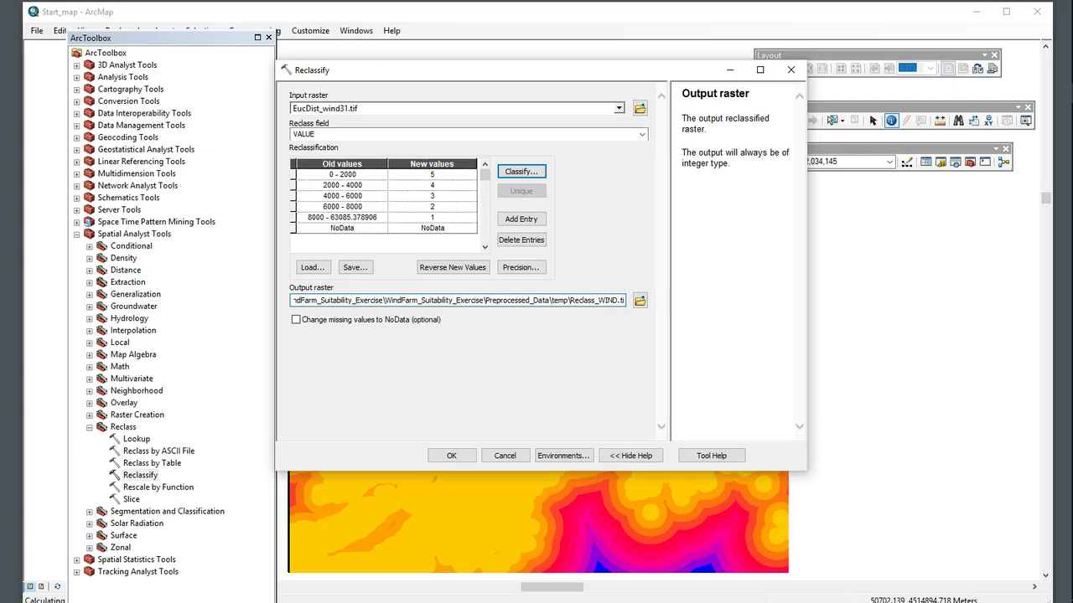
{"action": "left_click", "coordinate": [452, 454]}
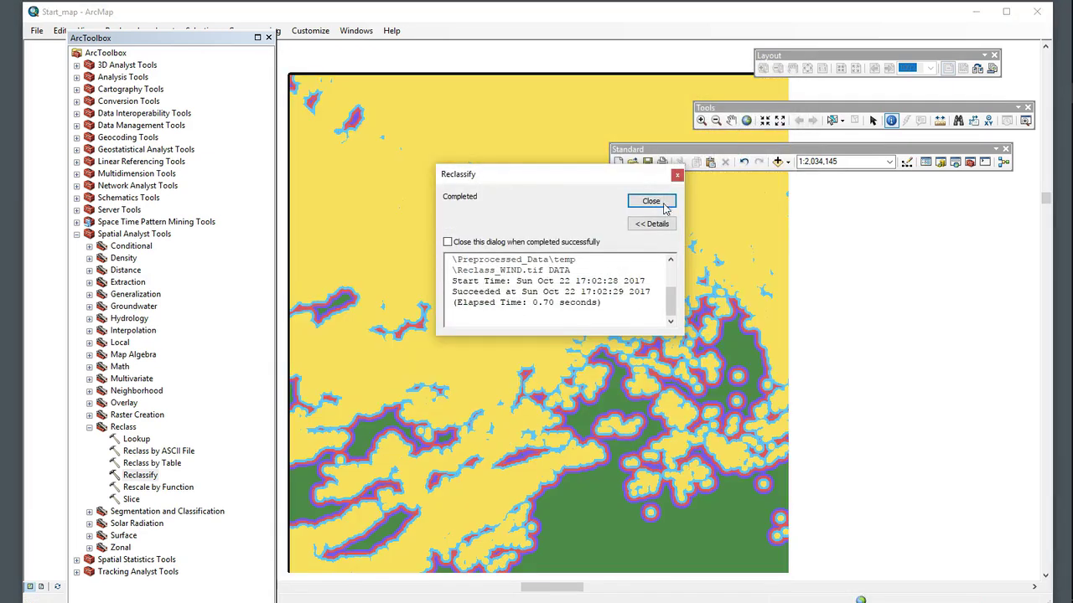
{"action": "left_click", "coordinate": [652, 201]}
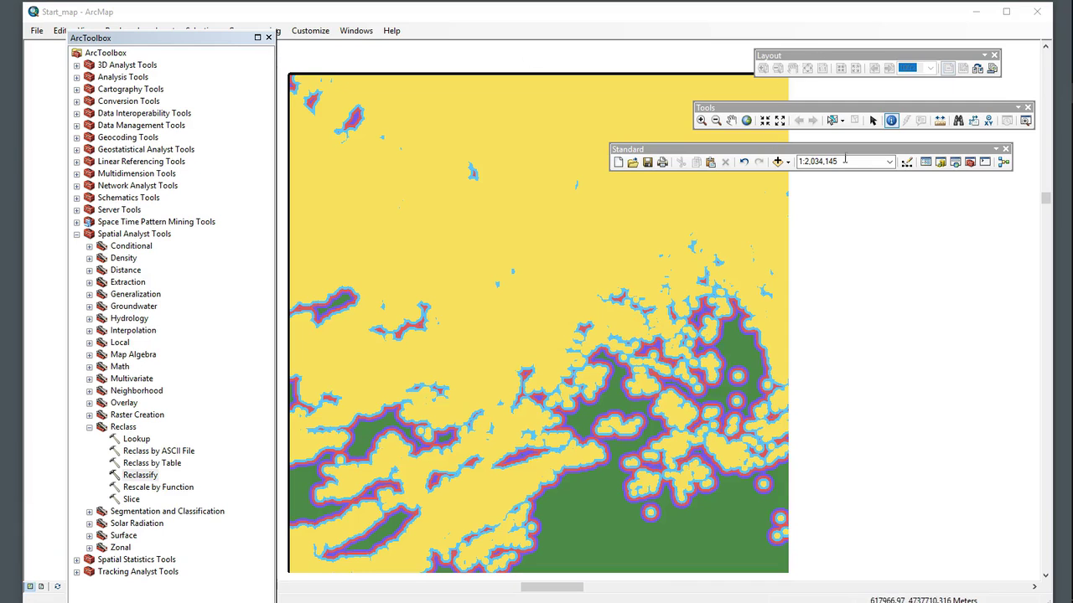
Step: Set the symbology of Reclass_WIND.tif to Stretched with the green-yellow-red color ramp
{"action": "left_click", "coordinate": [926, 163]}
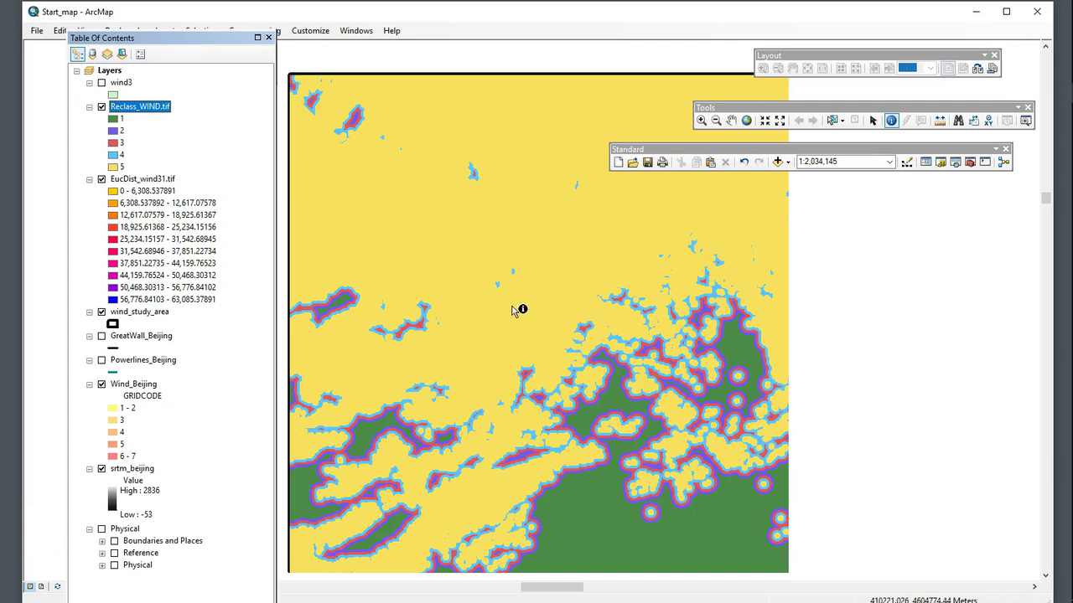
{"action": "right_click", "coordinate": [155, 108]}
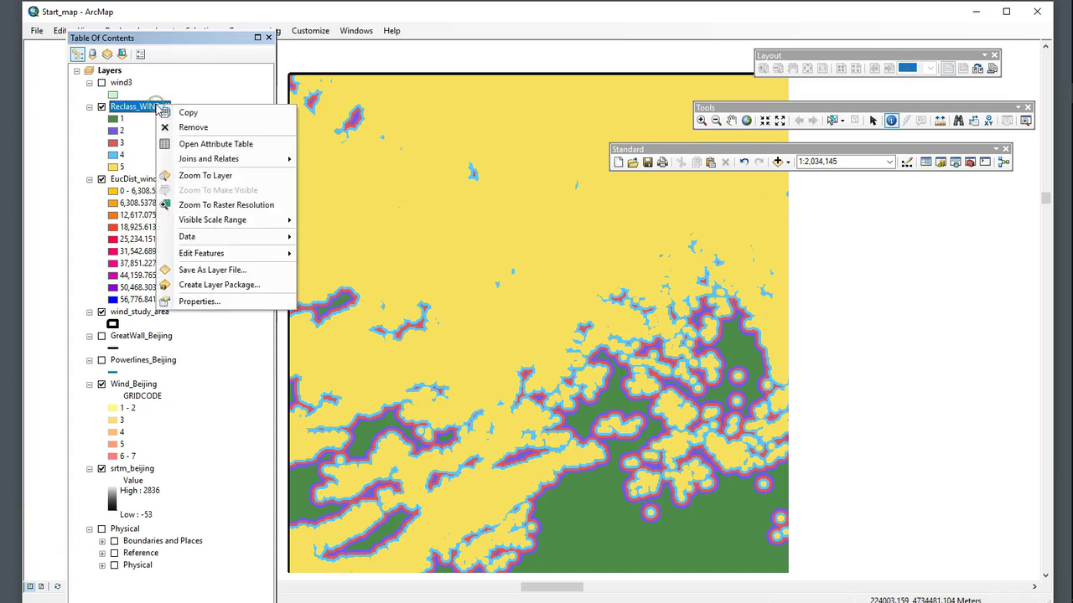
{"action": "left_click", "coordinate": [205, 301]}
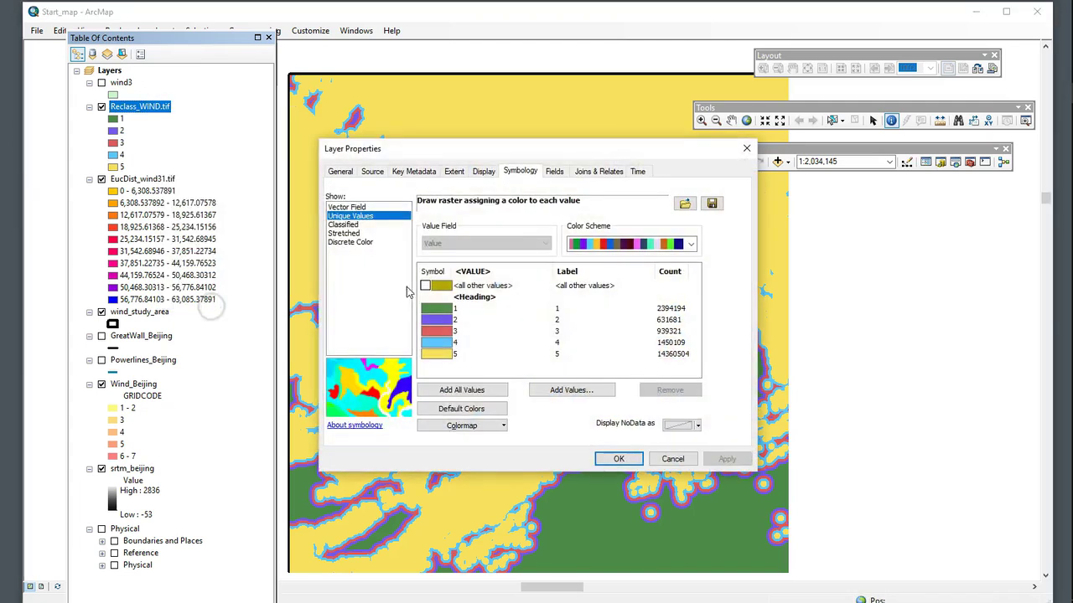
{"action": "left_click", "coordinate": [343, 234]}
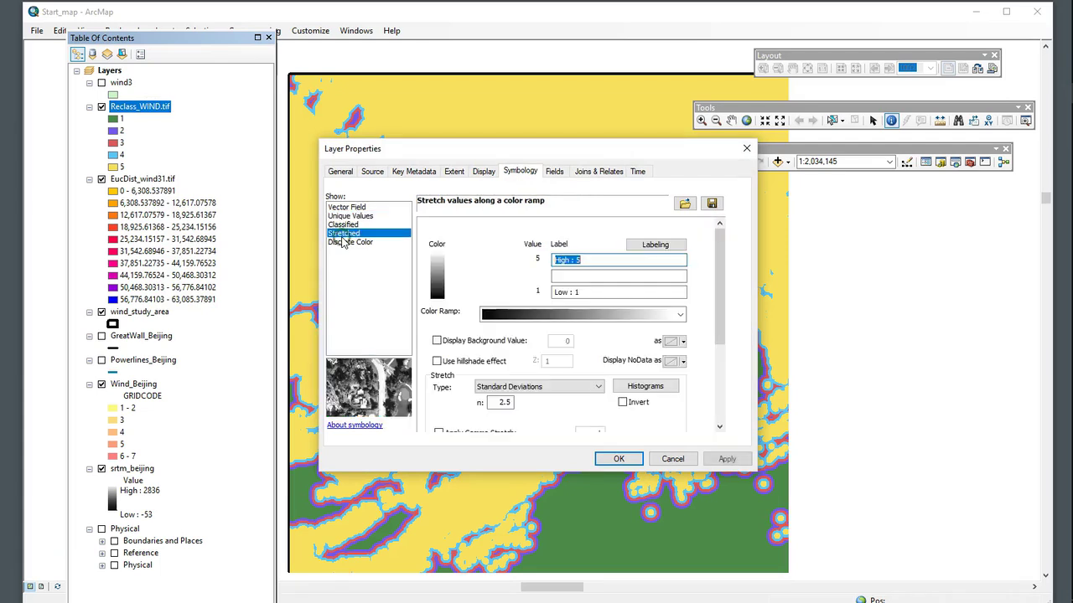
{"action": "left_click", "coordinate": [681, 312]}
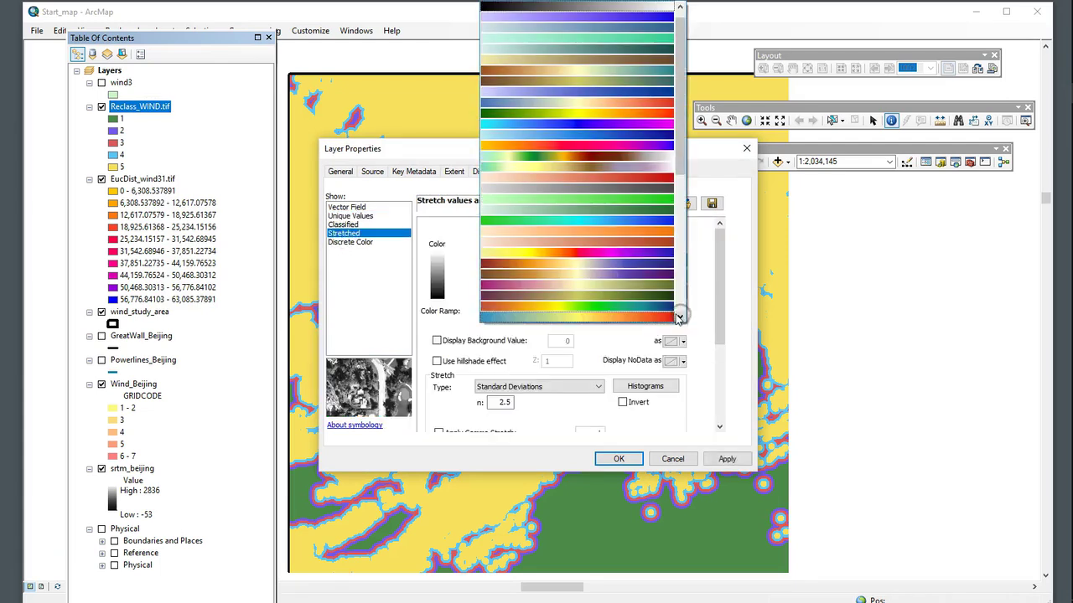
{"action": "left_click", "coordinate": [612, 114]}
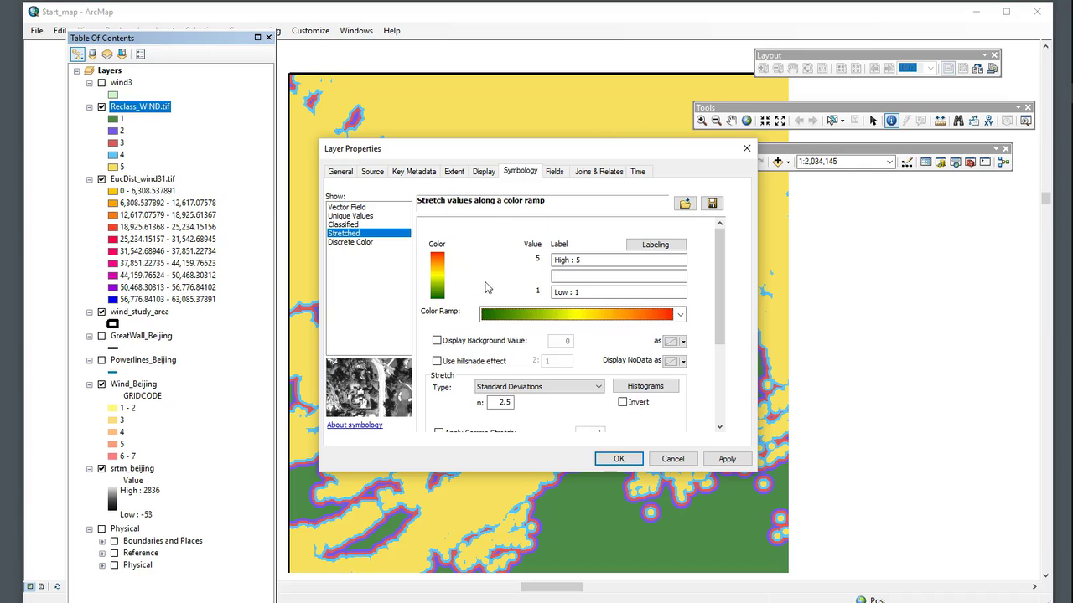
Step: Invert and apply the color ramp so high values of Reclass_WIND.tif are green, and save the map document
{"action": "left_click", "coordinate": [575, 260]}
{"action": "left_click", "coordinate": [442, 259]}
{"action": "left_click", "coordinate": [621, 402]}
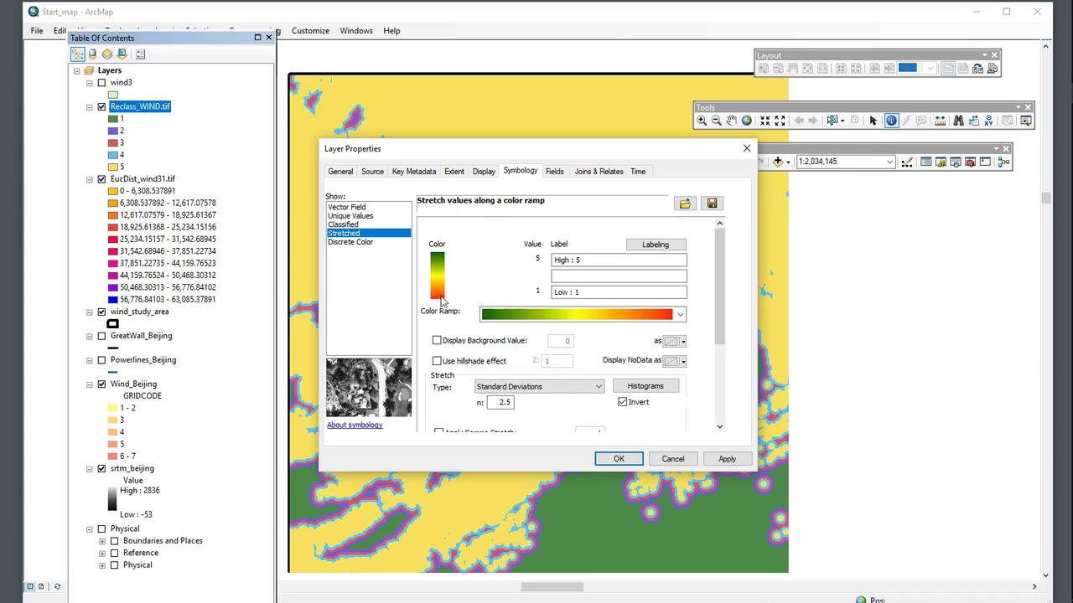
{"action": "left_click", "coordinate": [726, 458]}
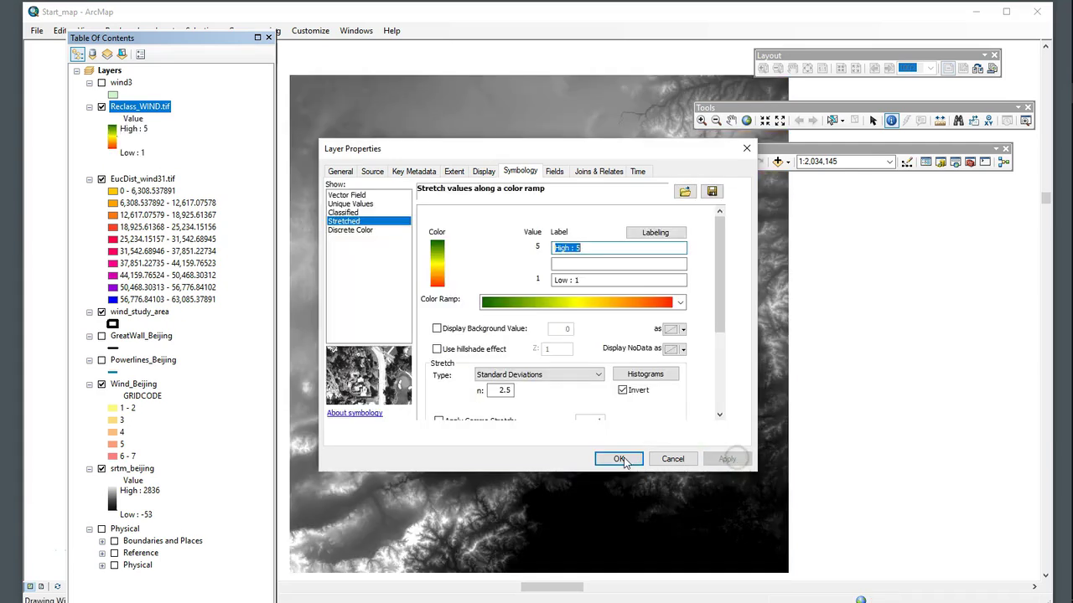
{"action": "left_click", "coordinate": [620, 459]}
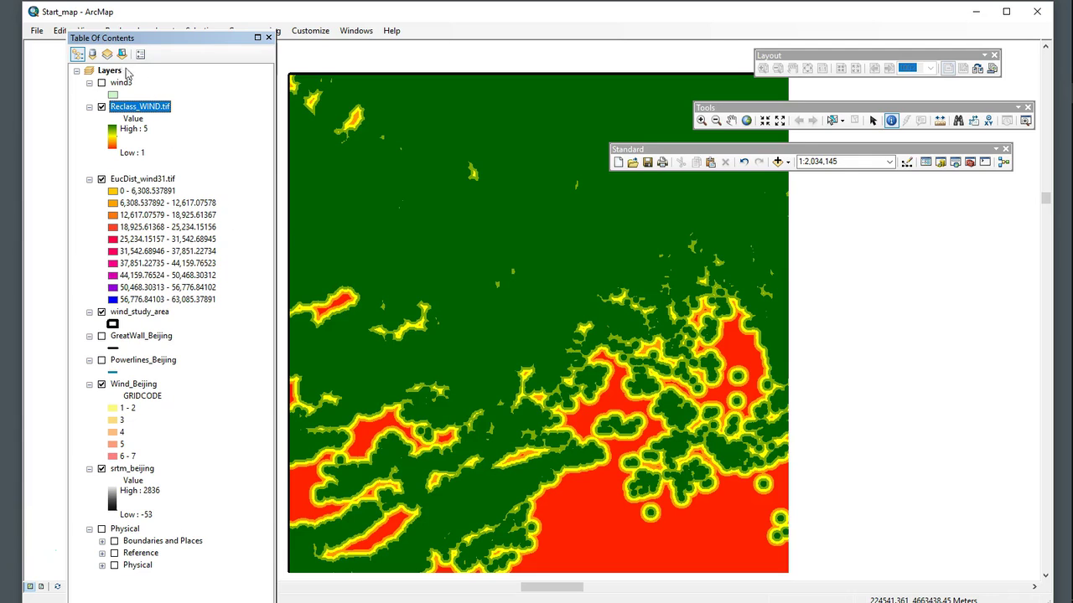
{"action": "left_click", "coordinate": [37, 30]}
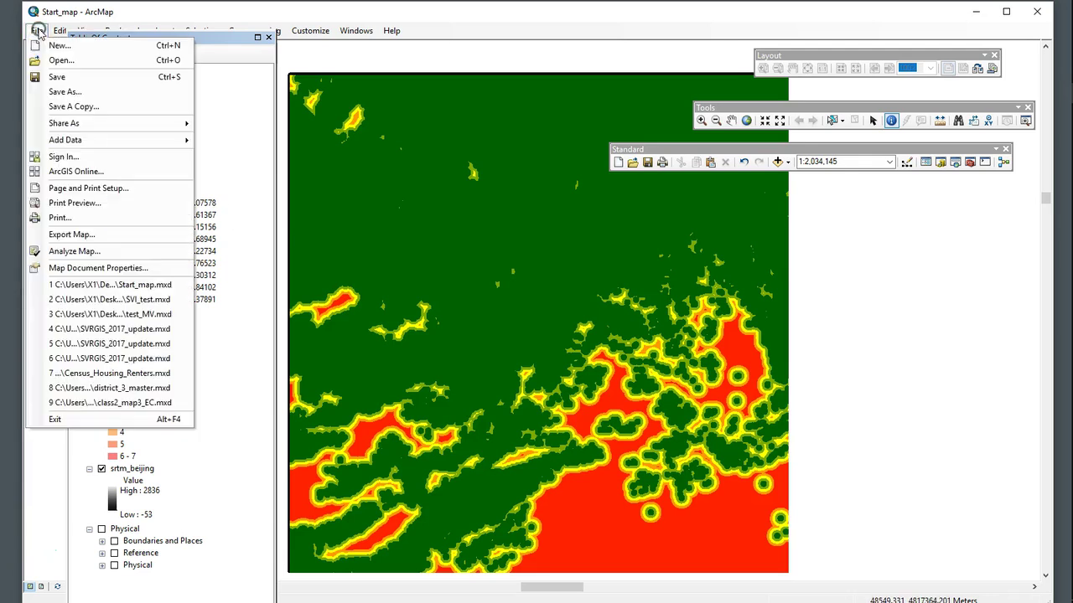
{"action": "left_click", "coordinate": [53, 77]}
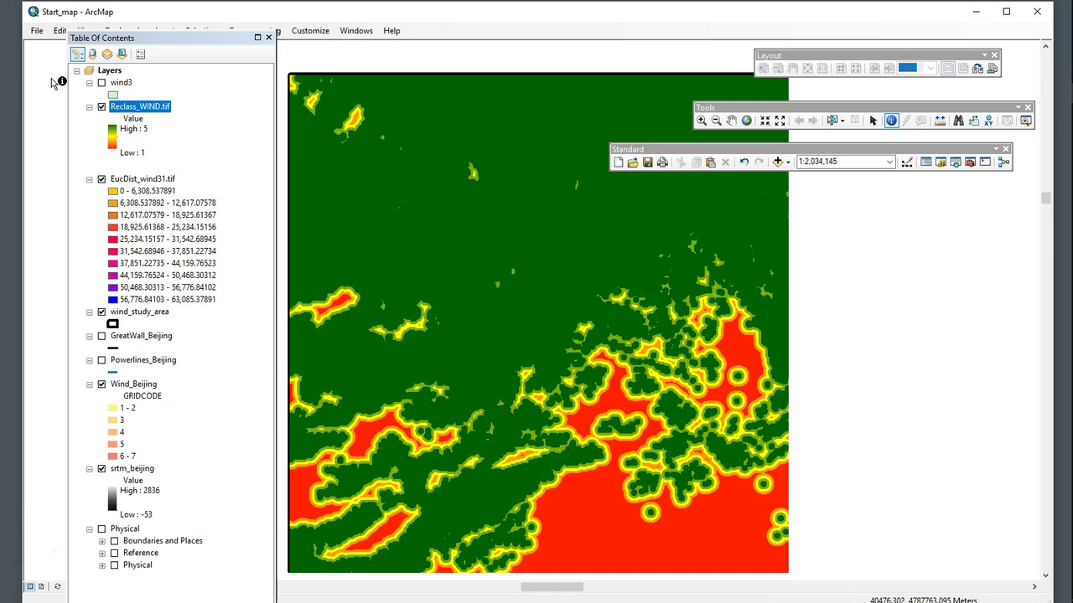
Step: Remove the EucDist_wind31.tif and wind3 layers from the map
{"action": "left_click", "coordinate": [152, 181]}
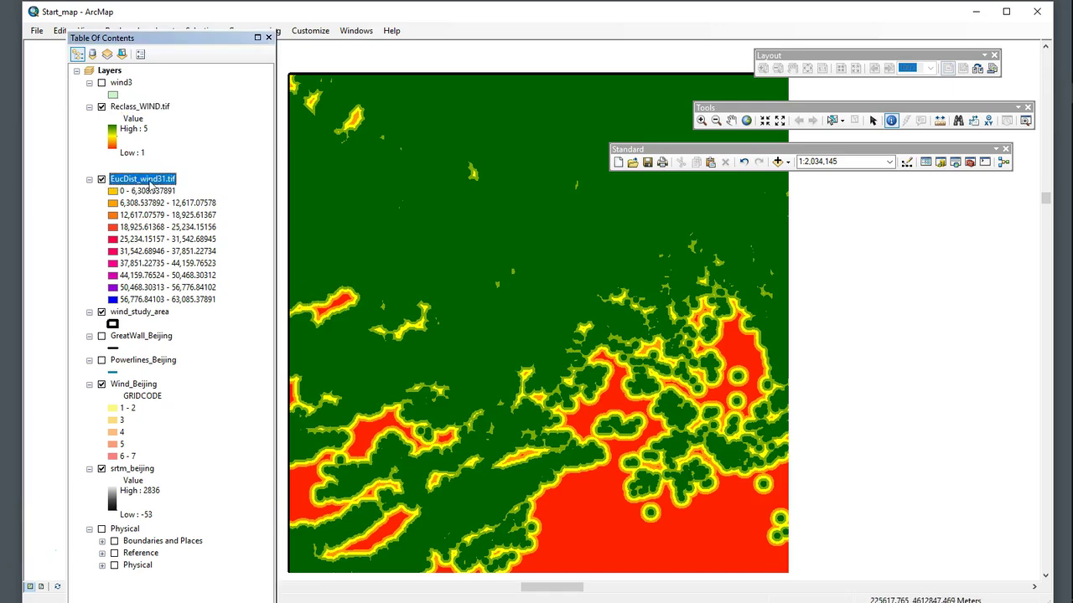
{"action": "right_click", "coordinate": [150, 185]}
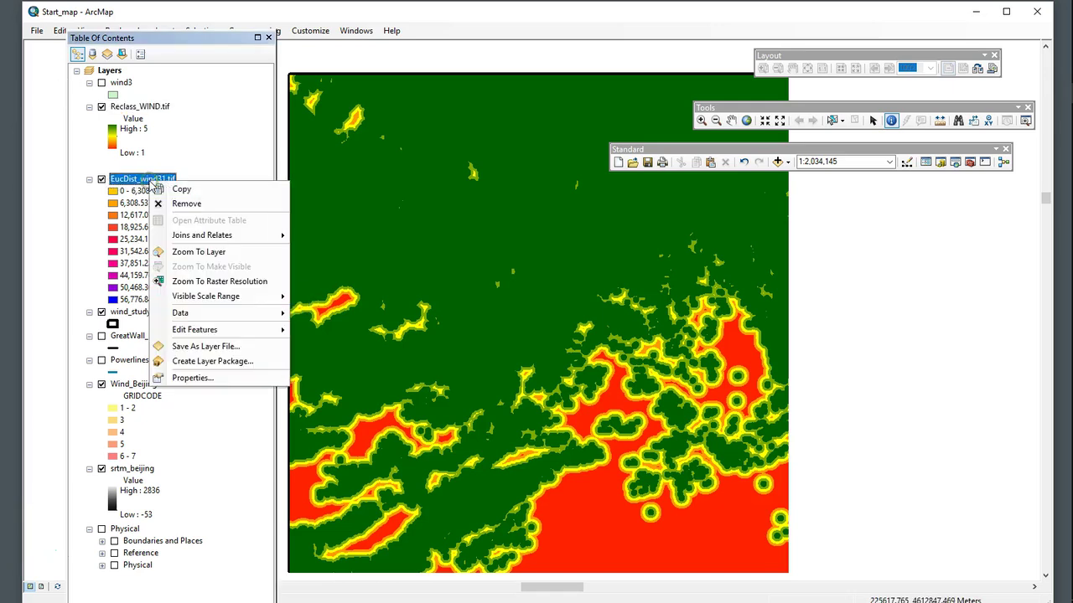
{"action": "left_click", "coordinate": [193, 205]}
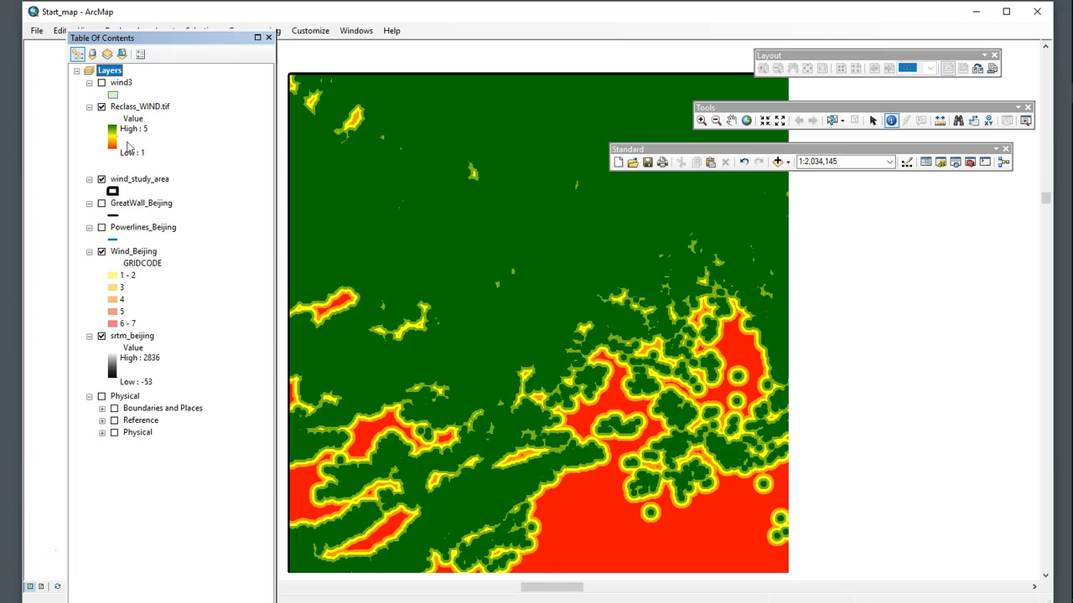
{"action": "right_click", "coordinate": [116, 84]}
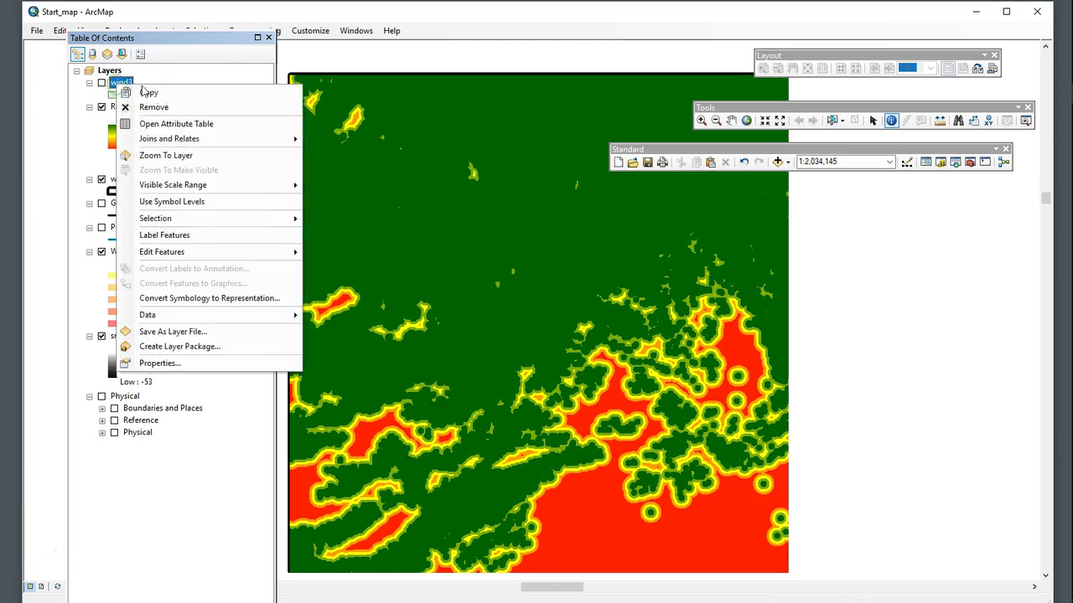
{"action": "left_click", "coordinate": [178, 110]}
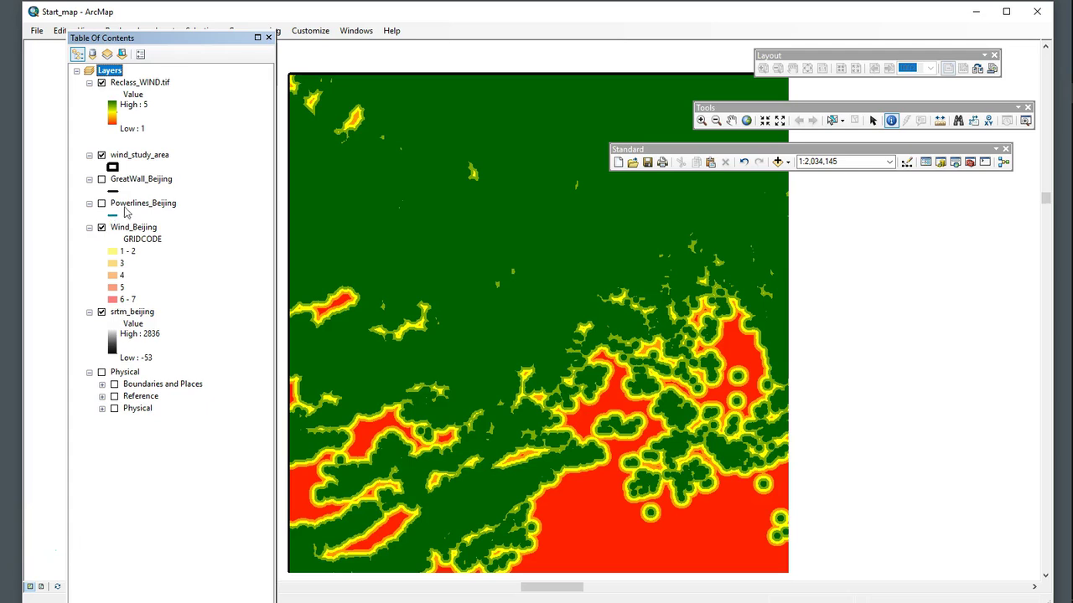
Step: Move the Powerlines_Beijing layer to the top of the layer list and turn on its display
{"action": "left_click_drag", "start_coordinate": [134, 209], "coordinate": [107, 80]}
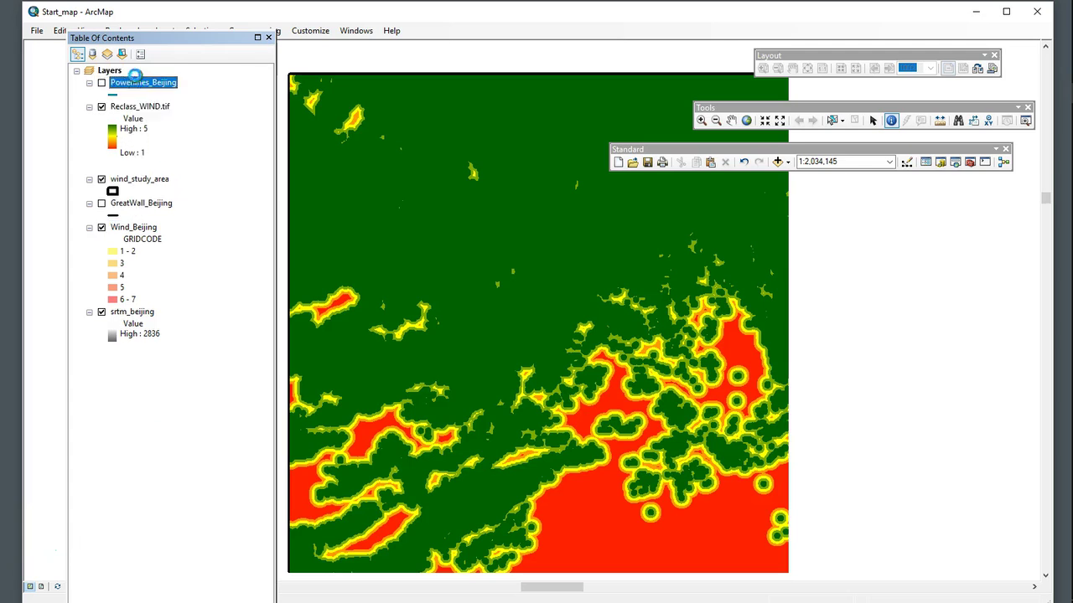
{"action": "left_click", "coordinate": [102, 83]}
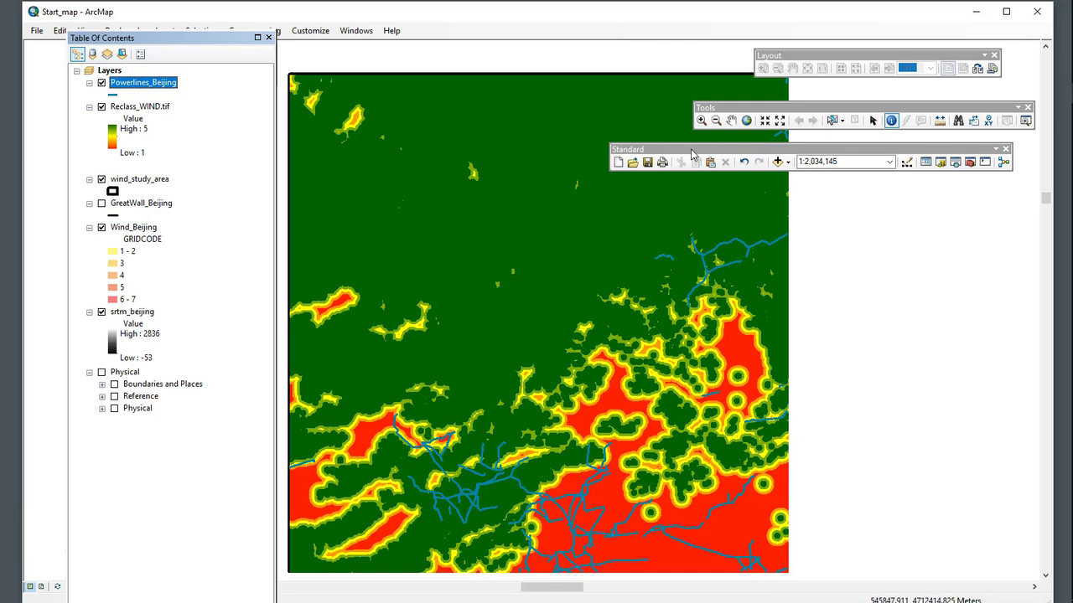
{"action": "left_click_drag", "start_coordinate": [690, 149], "coordinate": [823, 149]}
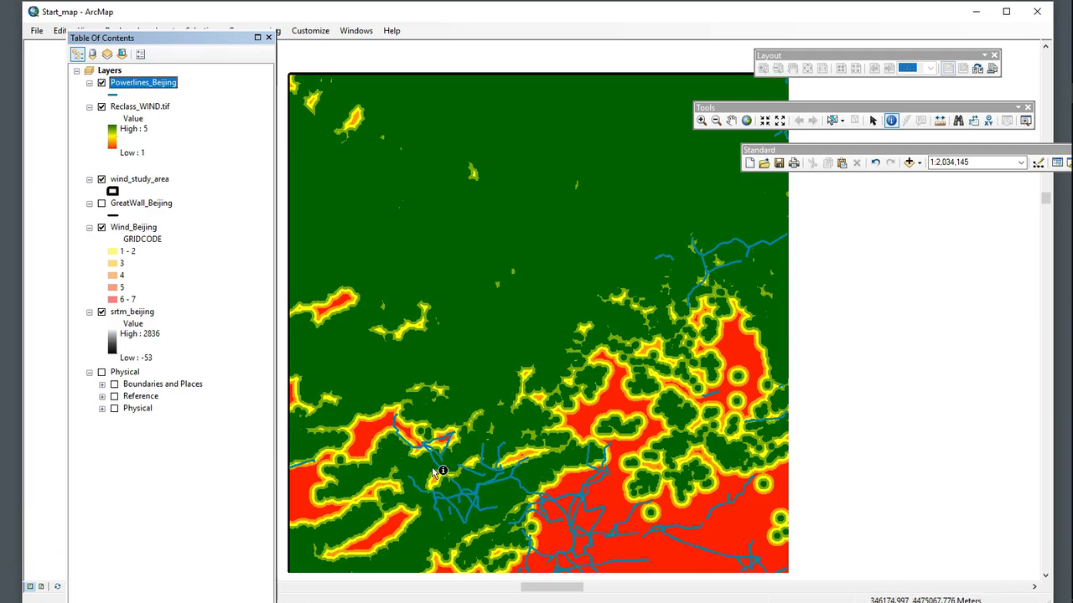
Step: Examine the attribute table of Powerlines_Beijing, then return to the layer list
{"action": "right_click", "coordinate": [165, 90]}
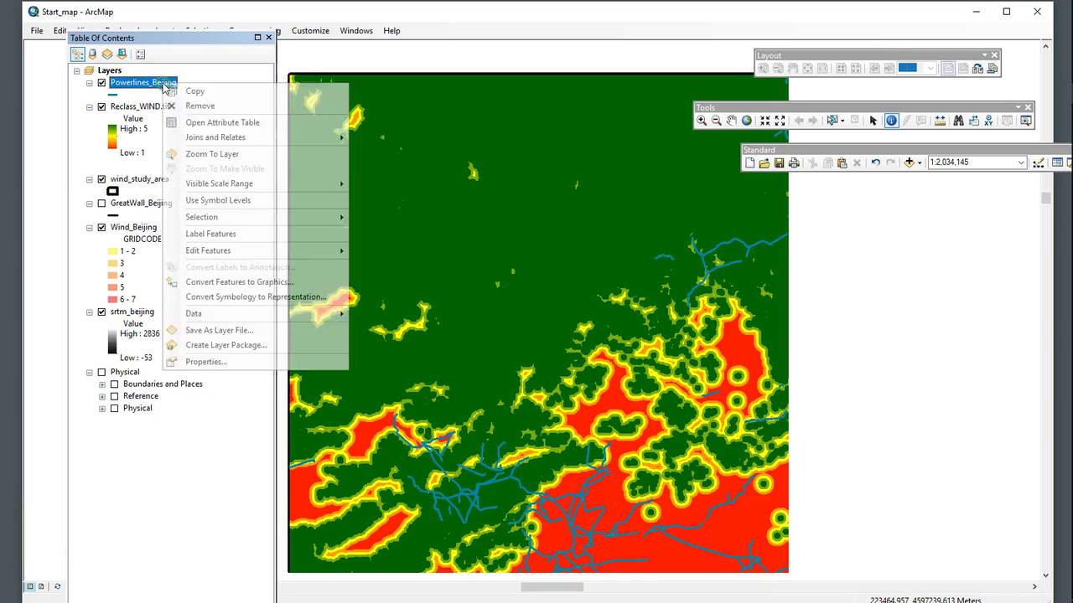
{"action": "left_click", "coordinate": [203, 124]}
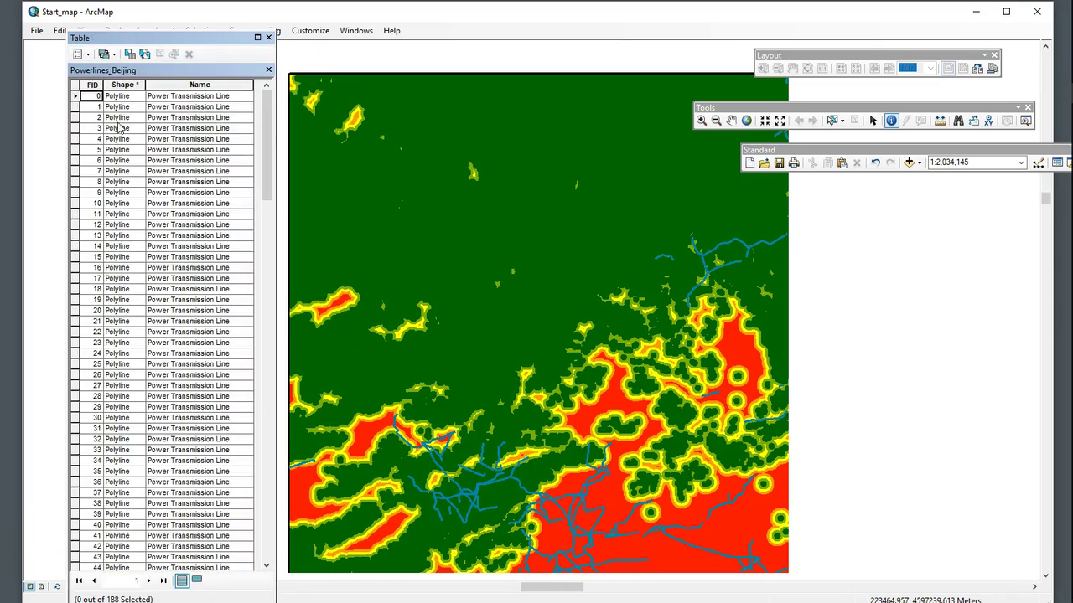
{"action": "left_click", "coordinate": [269, 39]}
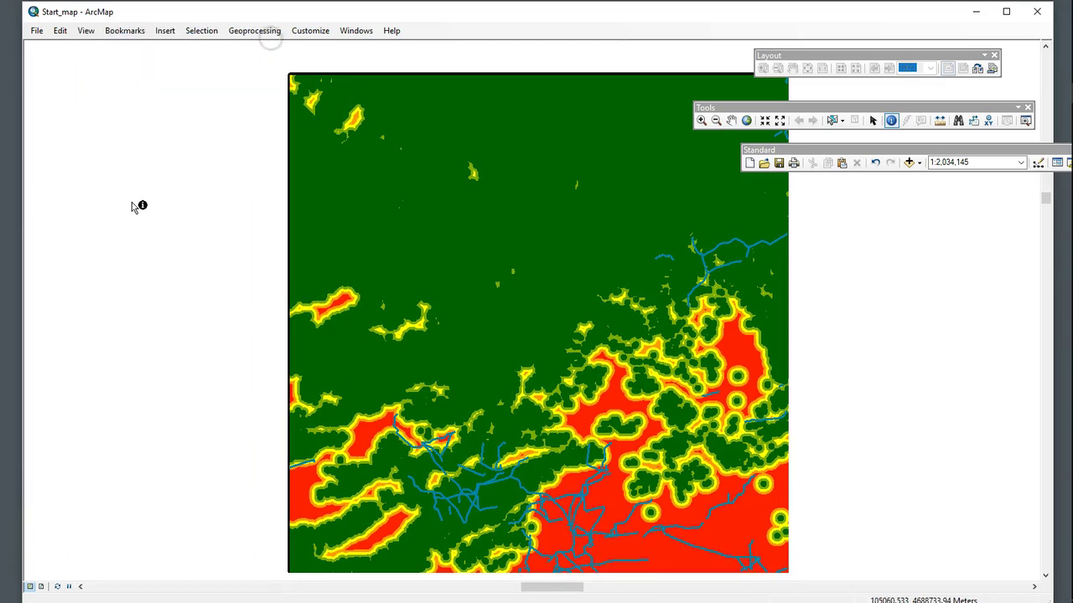
{"action": "left_click", "coordinate": [1055, 164]}
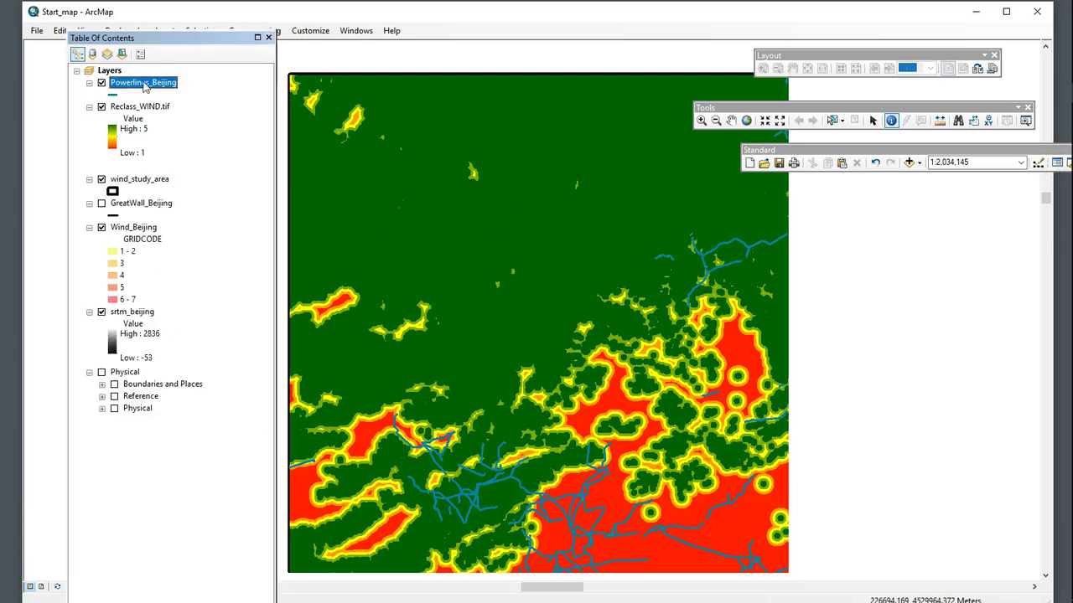
{"action": "left_click_drag", "start_coordinate": [207, 35], "coordinate": [203, 58]}
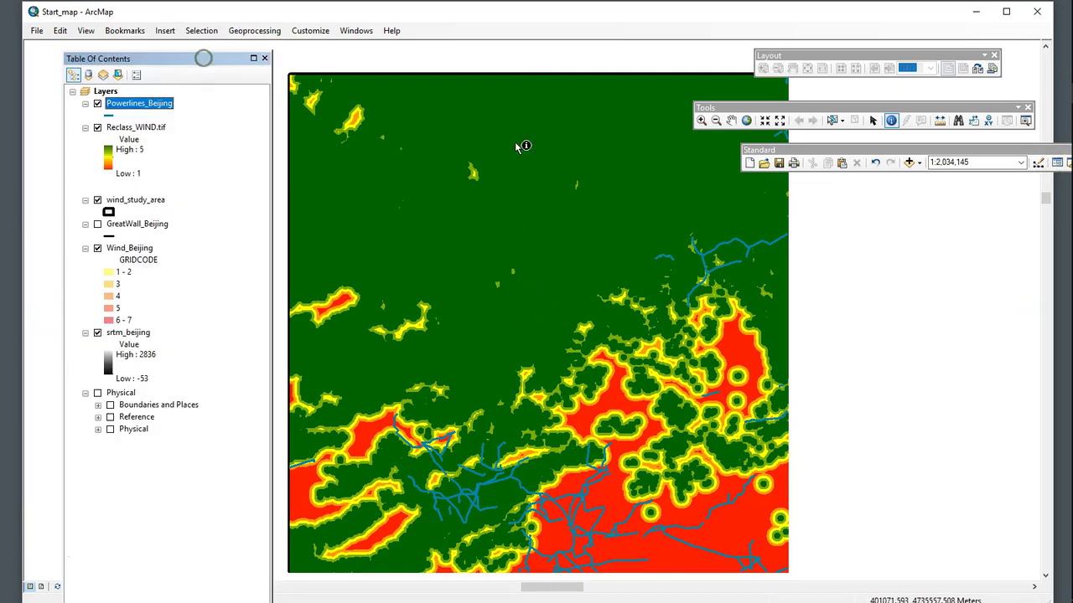
Step: Run the Spatial Analyst Euclidean Distance tool on Powerlines_Beijing, keeping the default output raster and cell size
{"action": "left_click", "coordinate": [259, 32]}
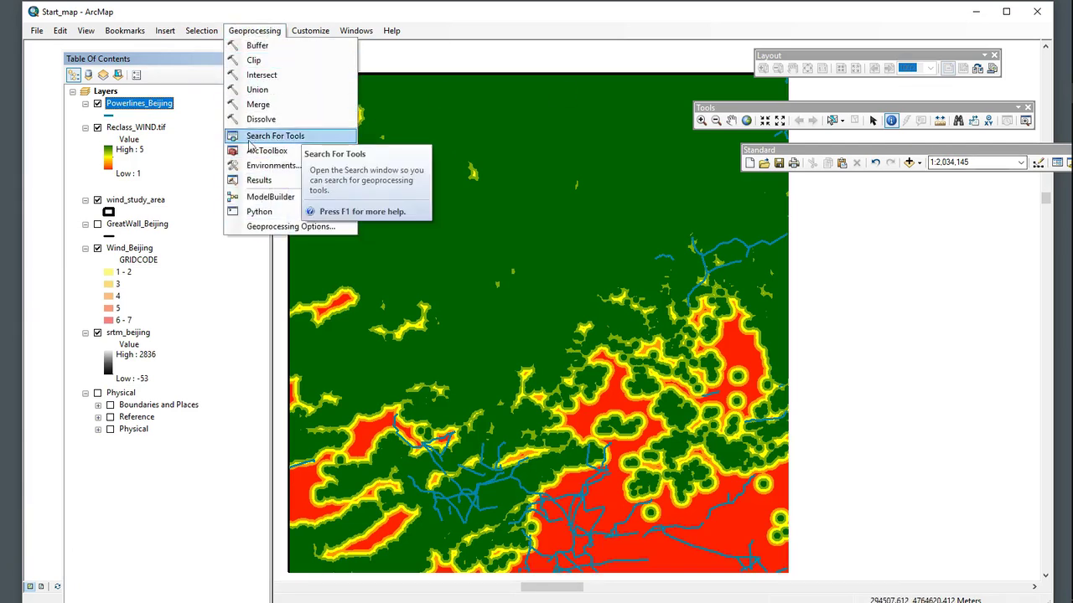
{"action": "left_click", "coordinate": [253, 150]}
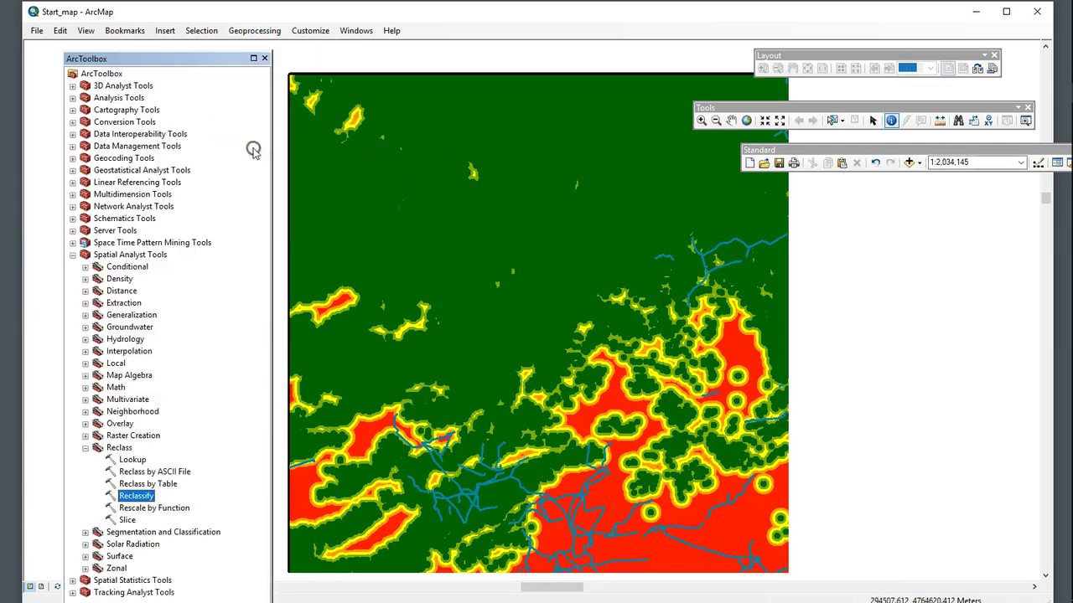
{"action": "left_click", "coordinate": [86, 448]}
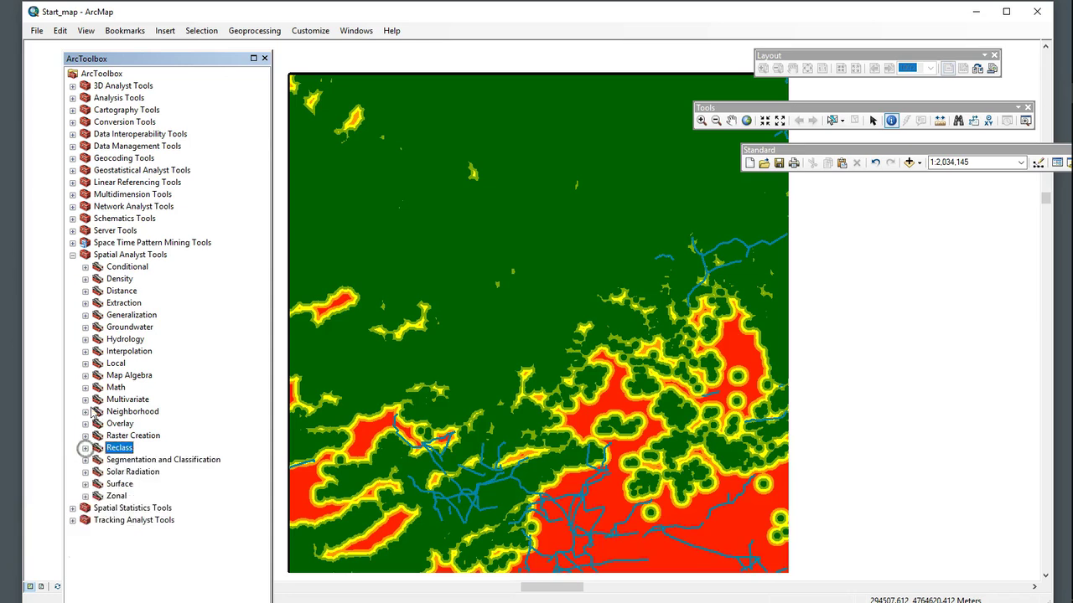
{"action": "left_click", "coordinate": [85, 290]}
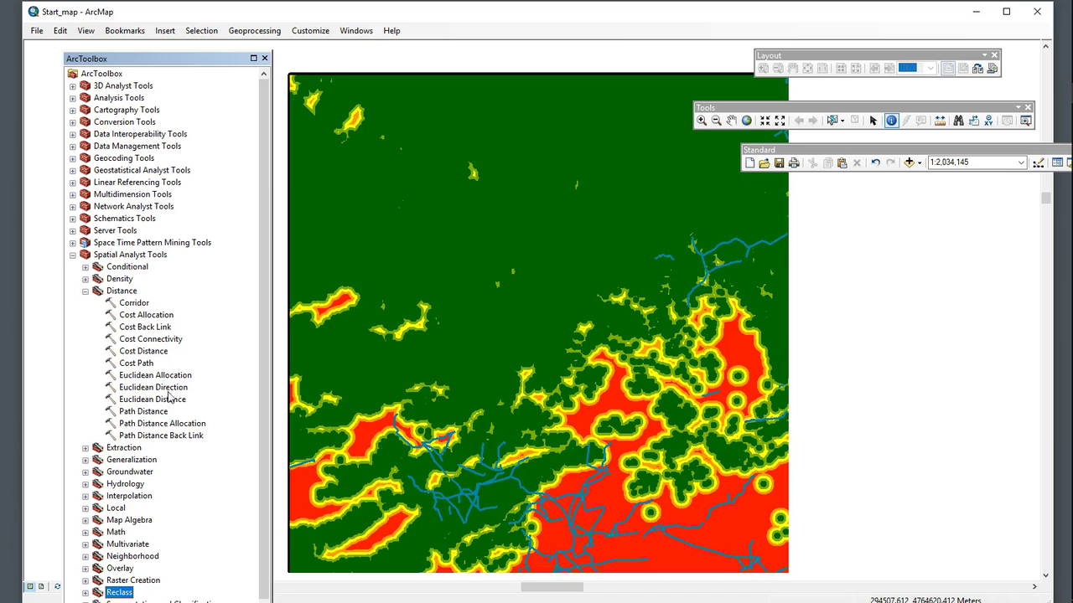
{"action": "double_click", "coordinate": [167, 402]}
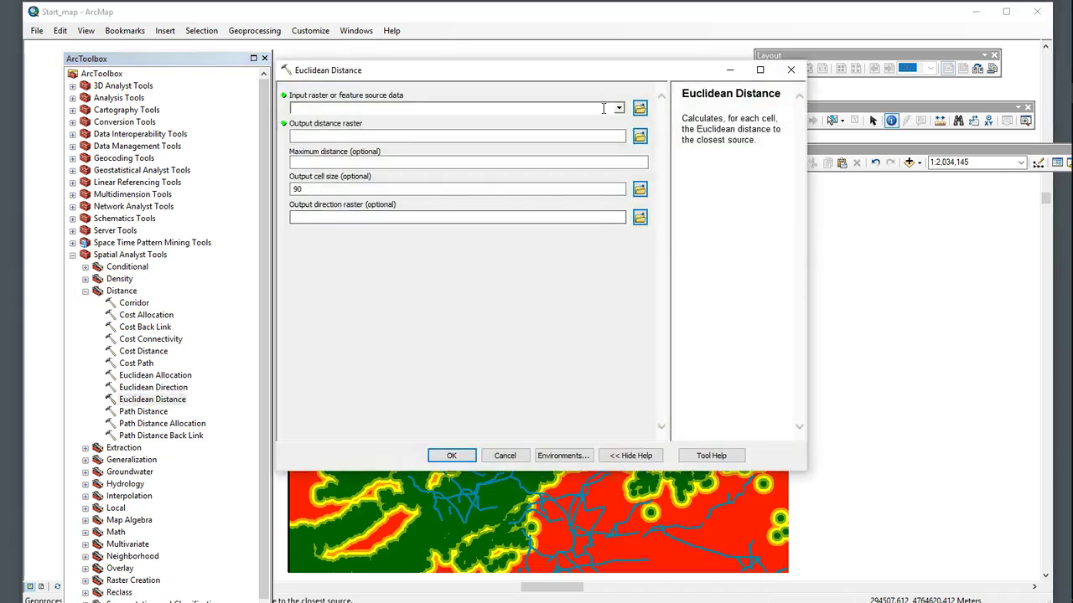
{"action": "left_click", "coordinate": [619, 110]}
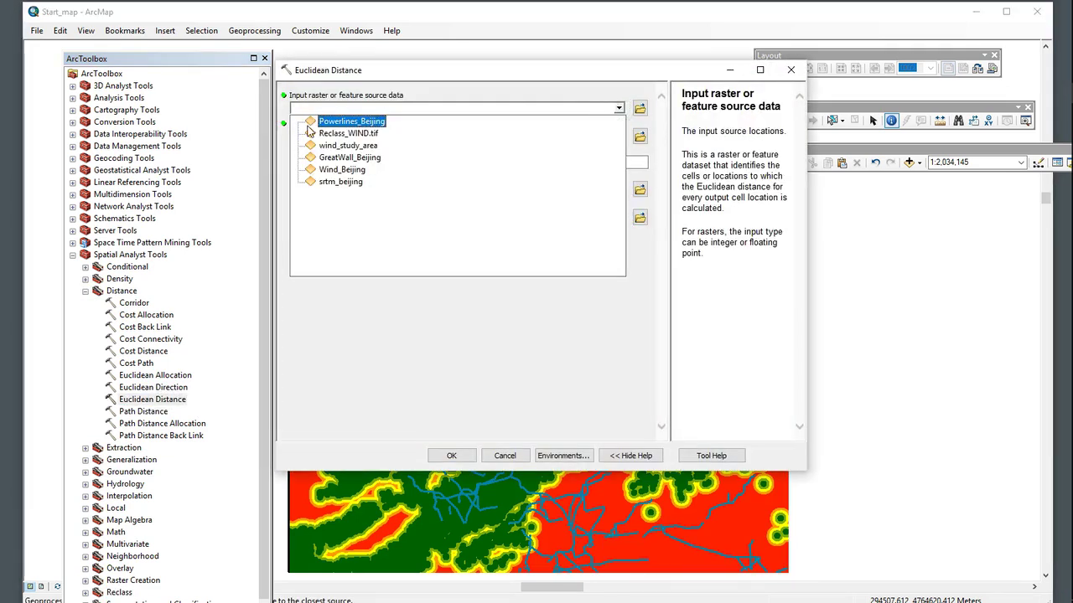
{"action": "left_click", "coordinate": [352, 122]}
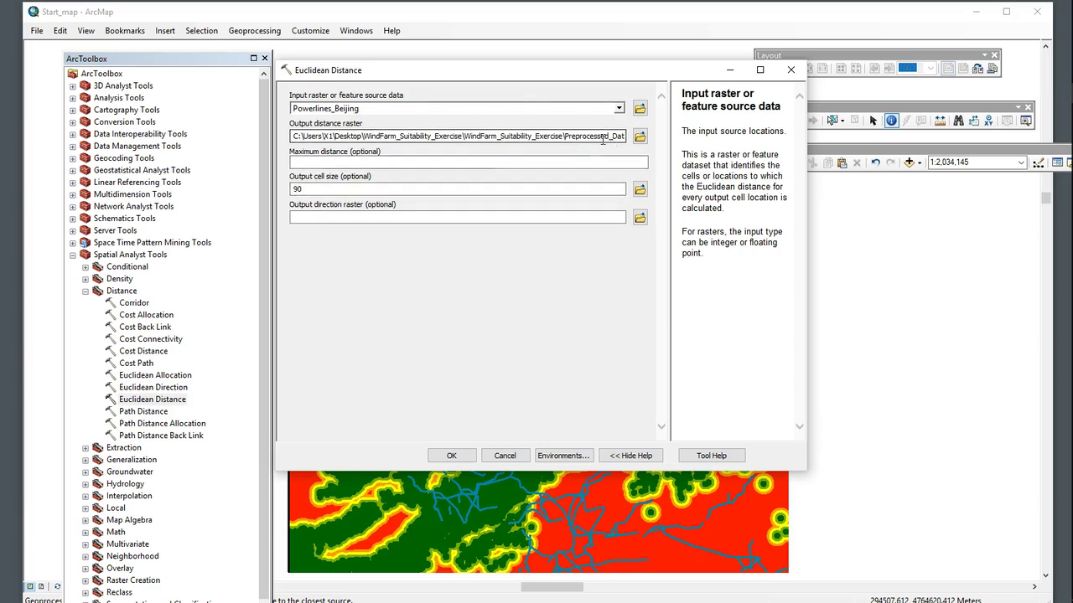
{"action": "left_click", "coordinate": [451, 456]}
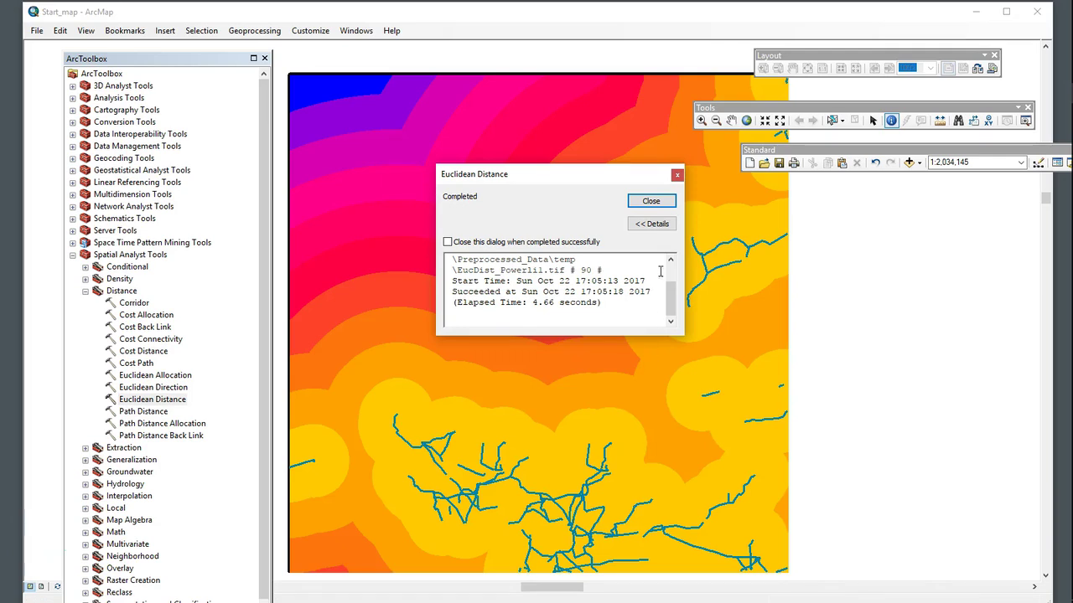
{"action": "left_click", "coordinate": [653, 203]}
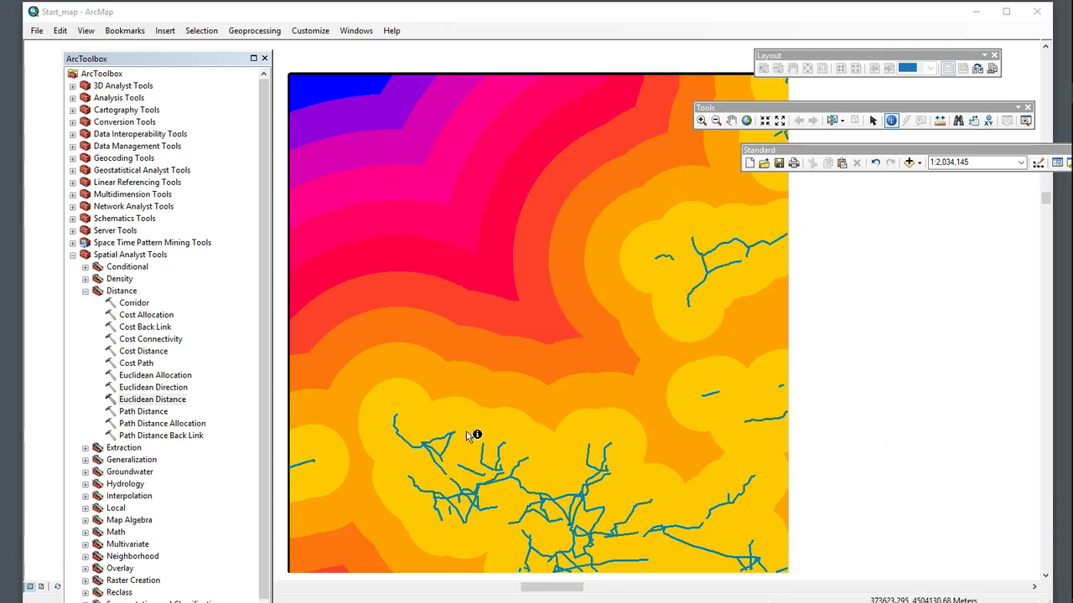
Step: Move the power line distance raster above Powerlines_Beijing to the top of the layer list
{"action": "left_click_drag", "start_coordinate": [166, 60], "coordinate": [167, 65]}
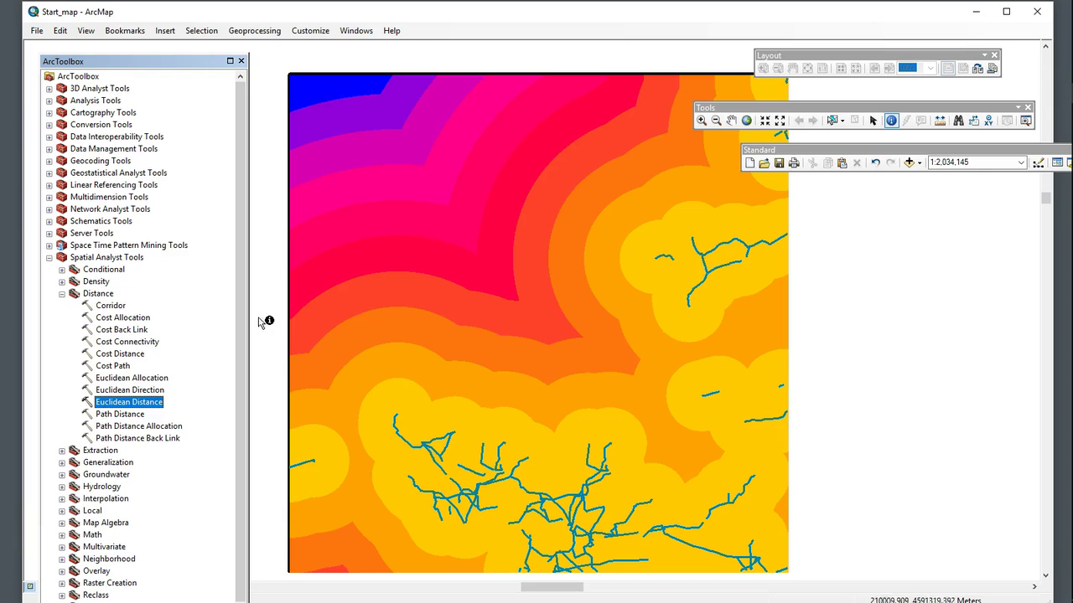
{"action": "left_click_drag", "start_coordinate": [1015, 150], "coordinate": [921, 157]}
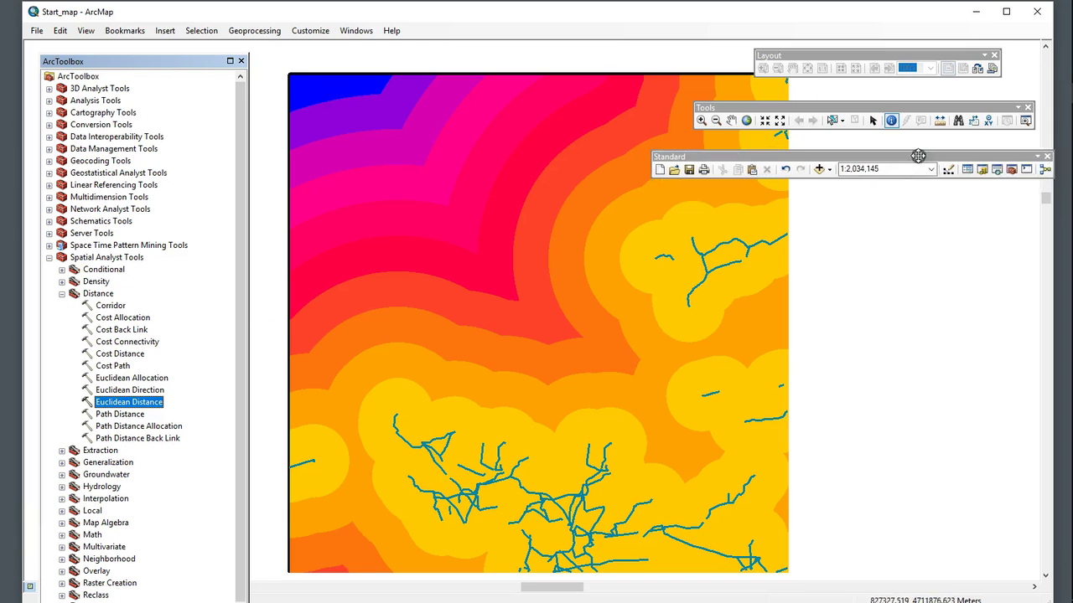
{"action": "left_click", "coordinate": [962, 169]}
{"action": "left_click_drag", "start_coordinate": [116, 132], "coordinate": [113, 99]}
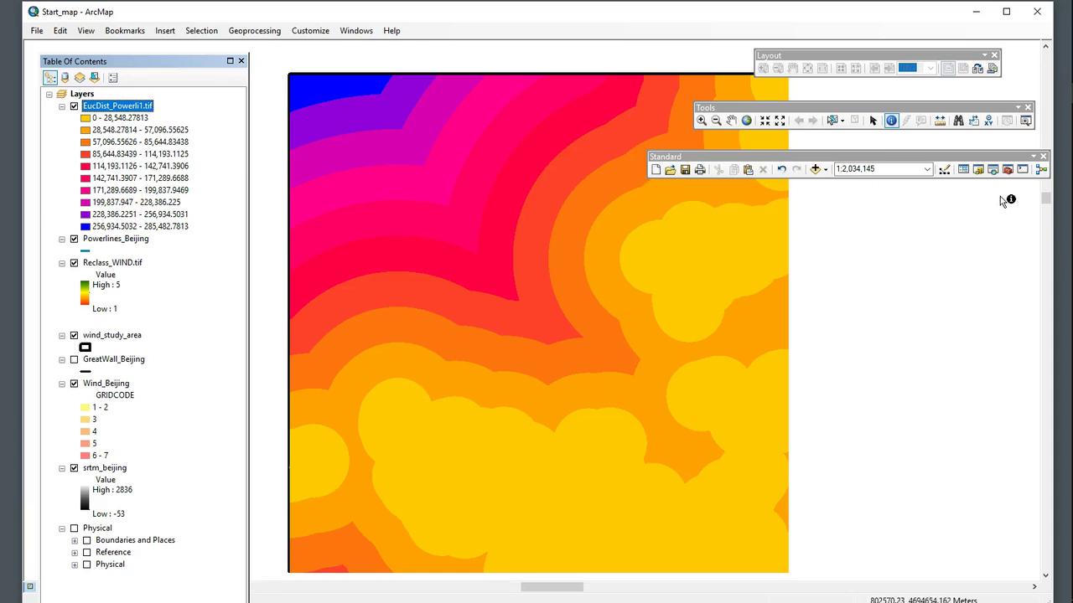
Step: Start the Spatial Analyst Reclassify tool with EucDist_Powerli1.tif as the input raster
{"action": "left_click", "coordinate": [1008, 169]}
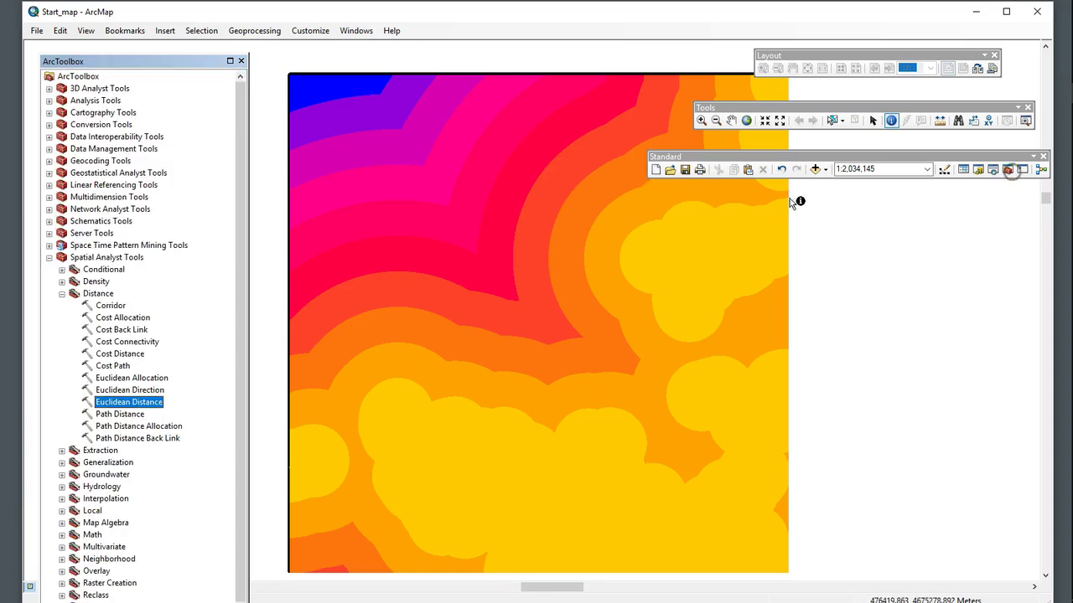
{"action": "left_click", "coordinate": [61, 293]}
{"action": "left_click", "coordinate": [48, 257]}
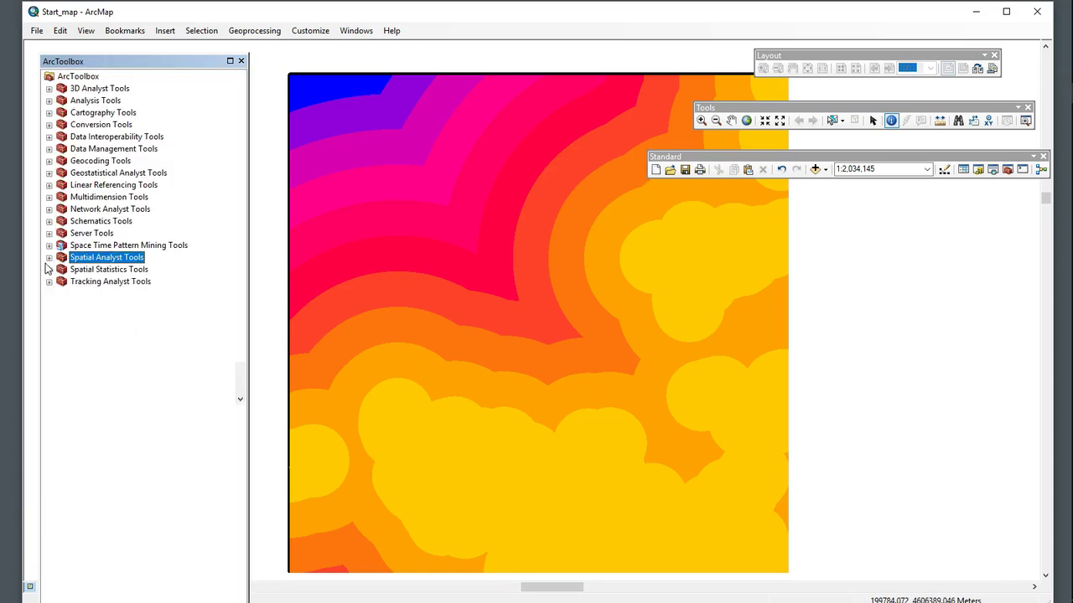
{"action": "left_click", "coordinate": [49, 258]}
{"action": "double_click", "coordinate": [100, 452]}
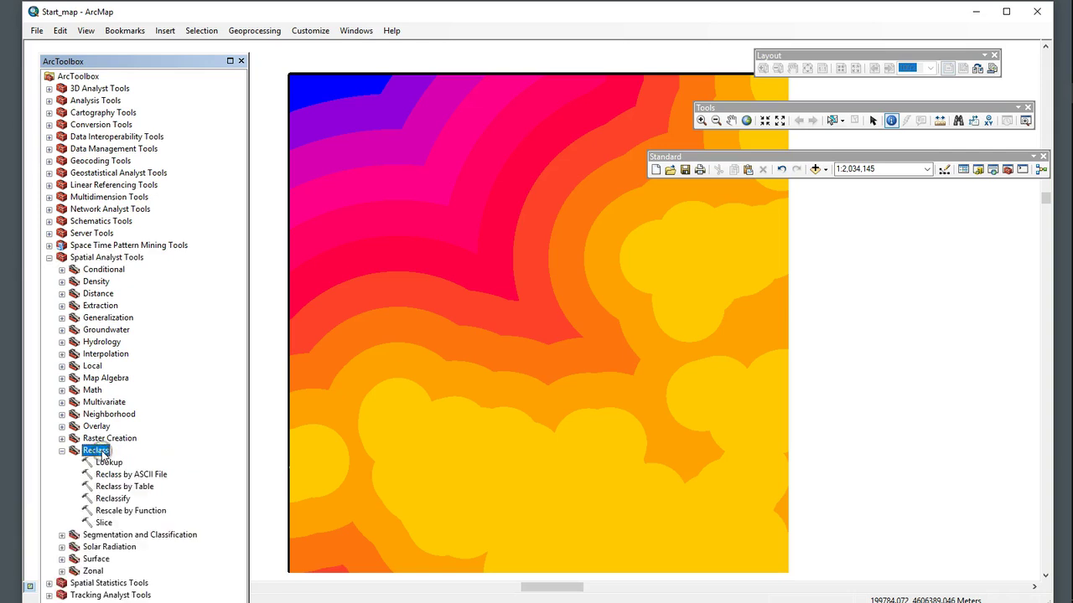
{"action": "double_click", "coordinate": [120, 501]}
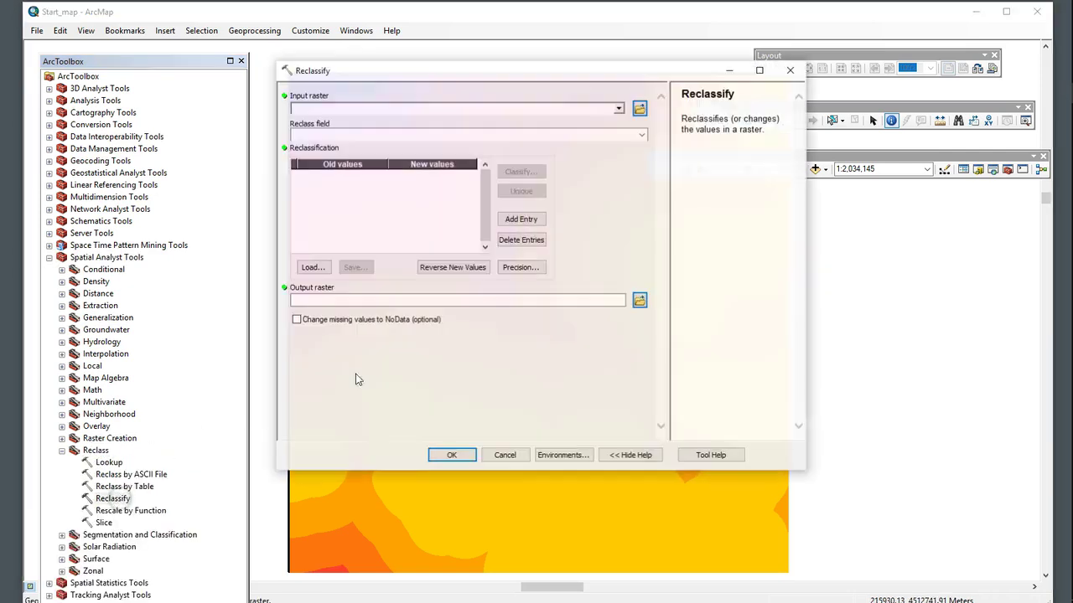
{"action": "left_click", "coordinate": [618, 108]}
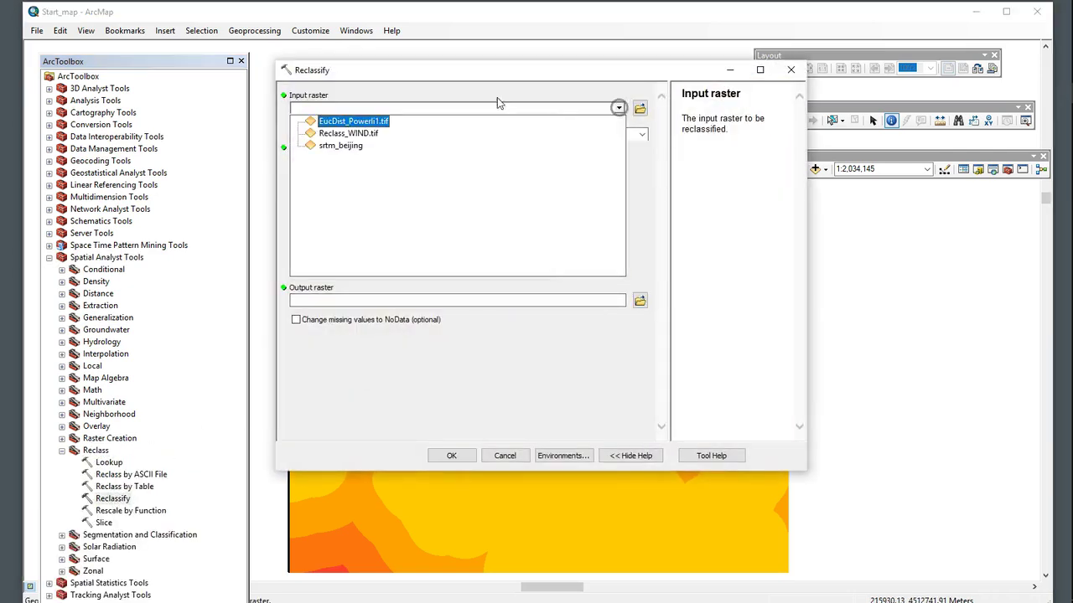
{"action": "left_click", "coordinate": [348, 121]}
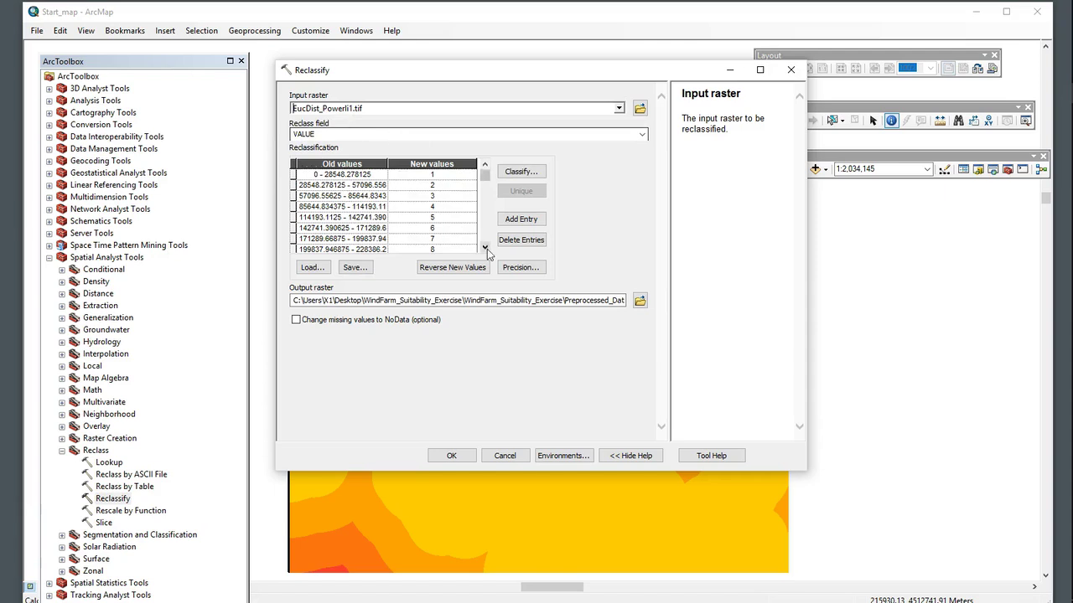
Step: Classify the power line distance values into 5 classes with the Equal Interval method, declining the ActiveX interaction
{"action": "left_click", "coordinate": [527, 173]}
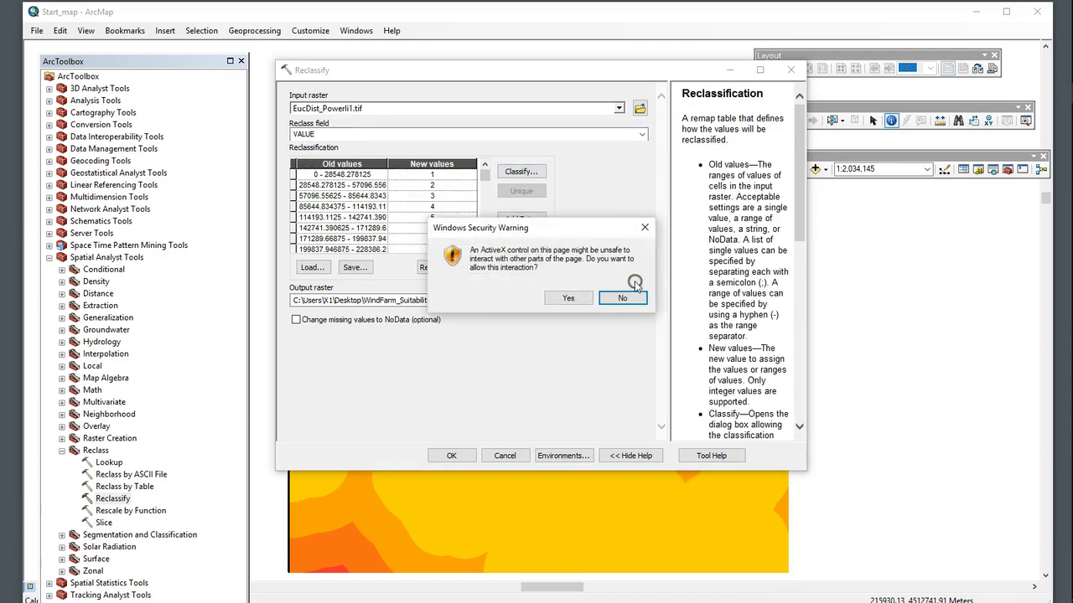
{"action": "left_click", "coordinate": [625, 297]}
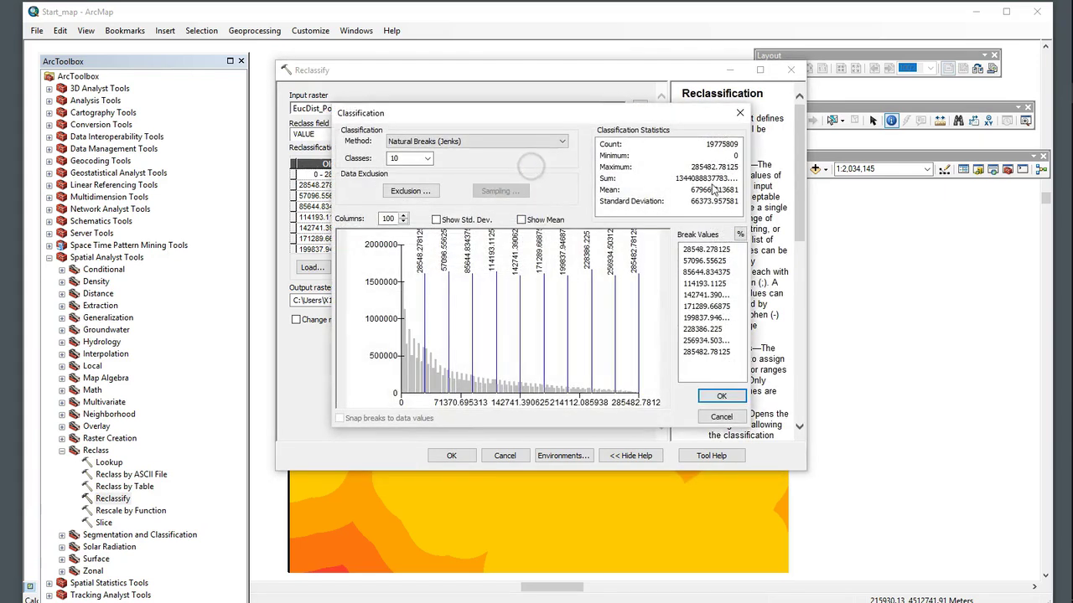
{"action": "left_click", "coordinate": [528, 141]}
{"action": "left_click", "coordinate": [427, 162]}
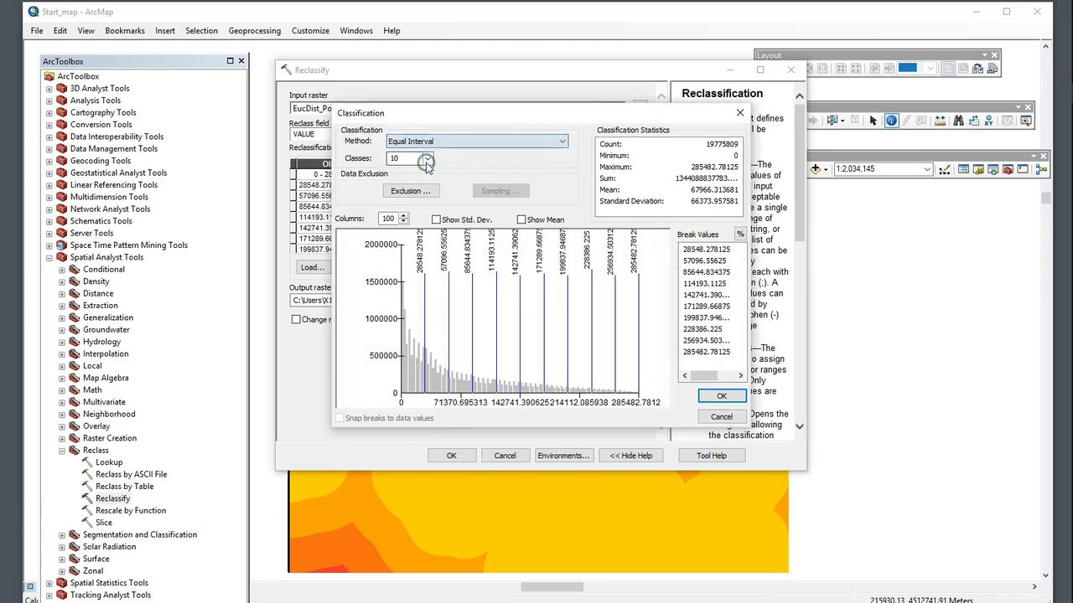
{"action": "type", "text": "5"}
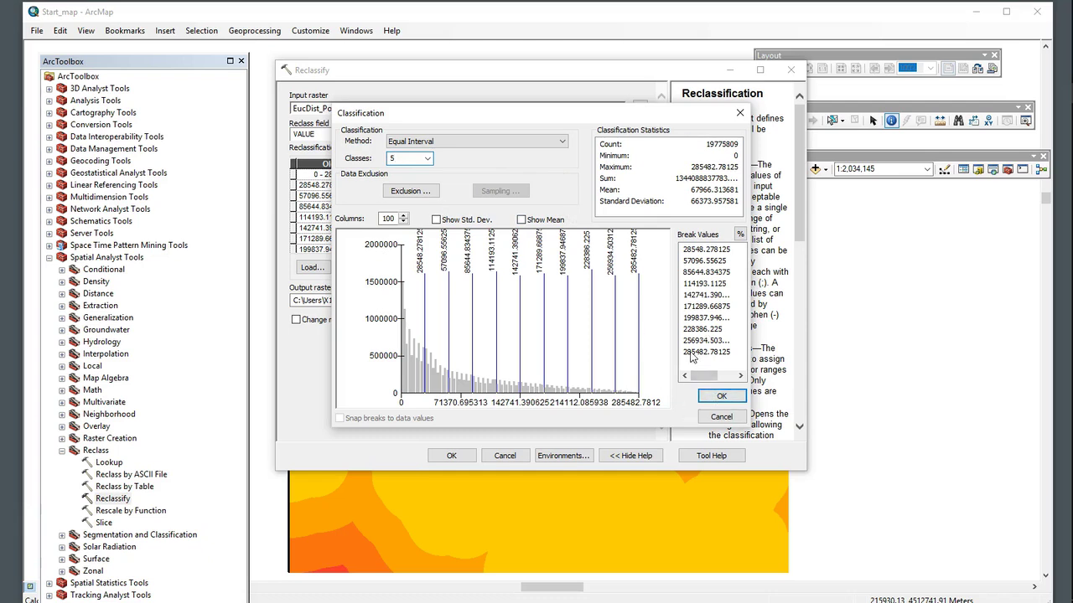
{"action": "left_click", "coordinate": [719, 395]}
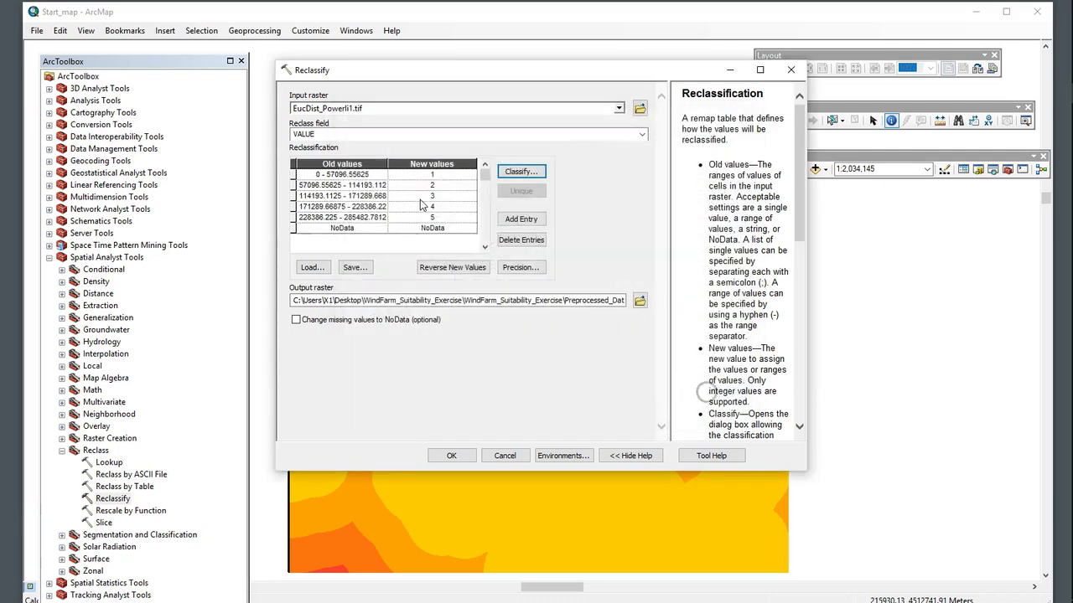
Step: Set the first four break values of the power line distance classes to 1000, 3000, 5000 and 8000
{"action": "left_click", "coordinate": [521, 171]}
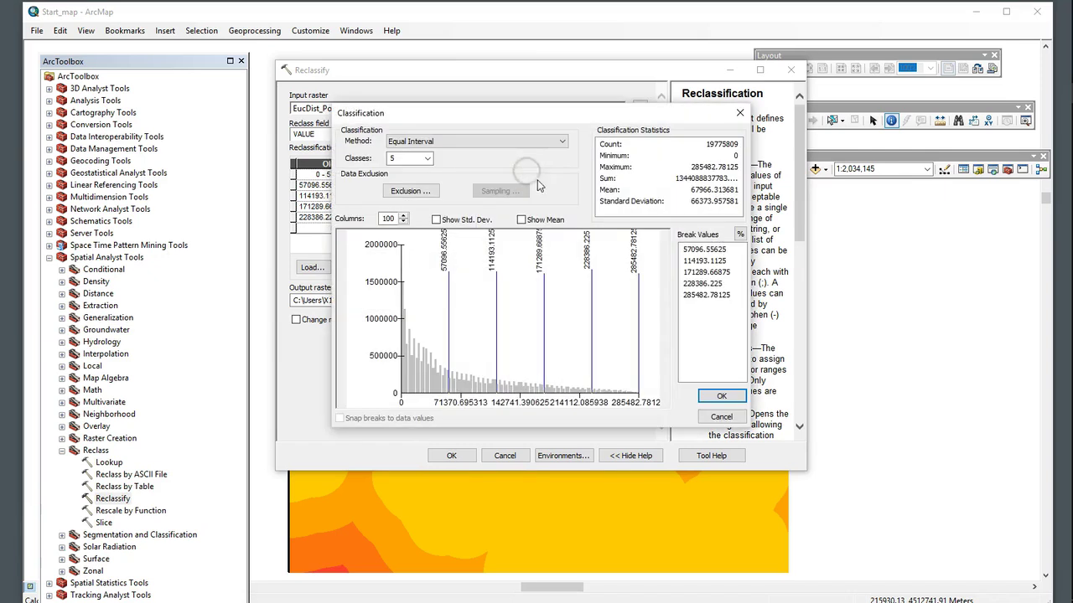
{"action": "left_click", "coordinate": [700, 251]}
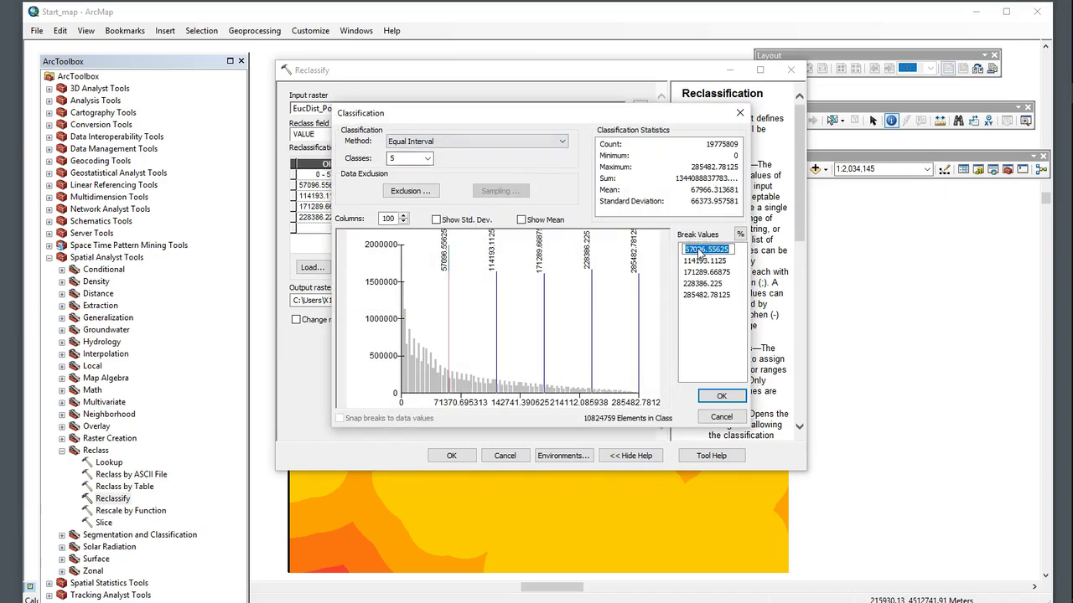
{"action": "type", "text": "1000"}
{"action": "left_click", "coordinate": [718, 262]}
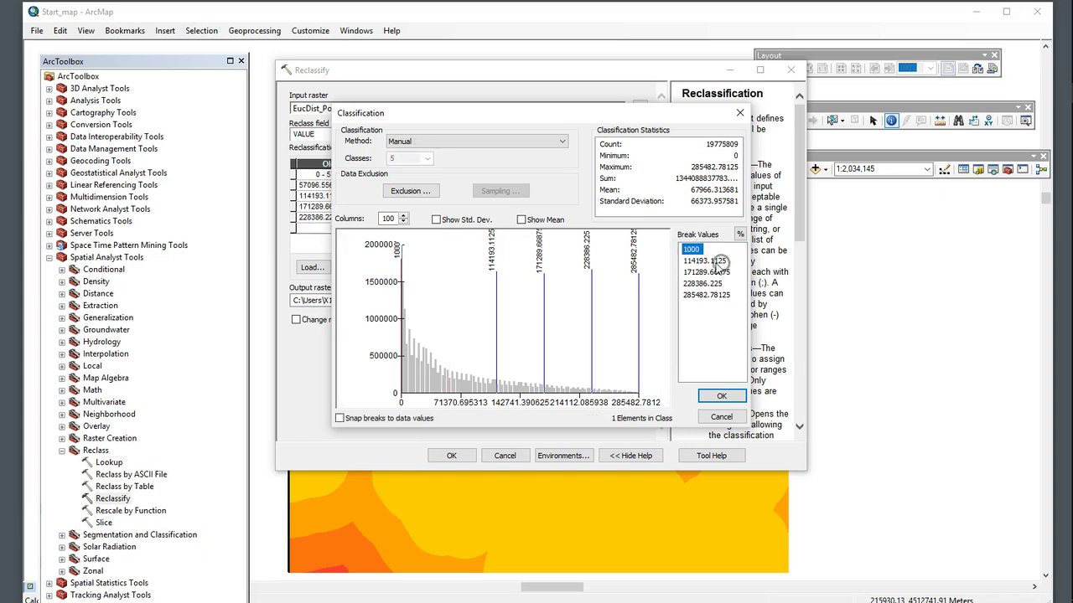
{"action": "type", "text": "3000"}
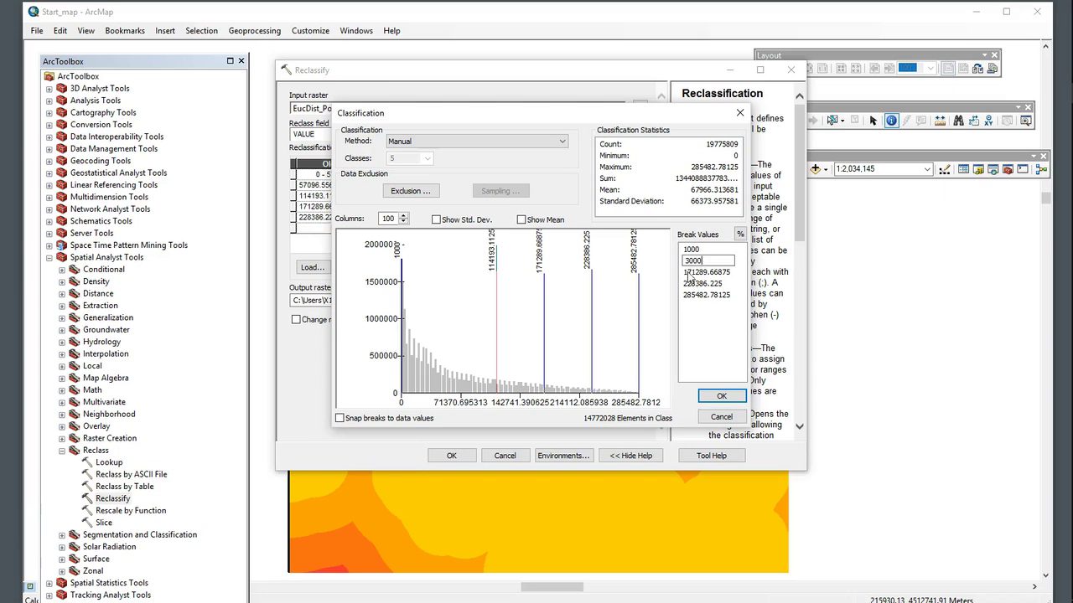
{"action": "left_click", "coordinate": [694, 273]}
{"action": "left_click", "coordinate": [699, 273]}
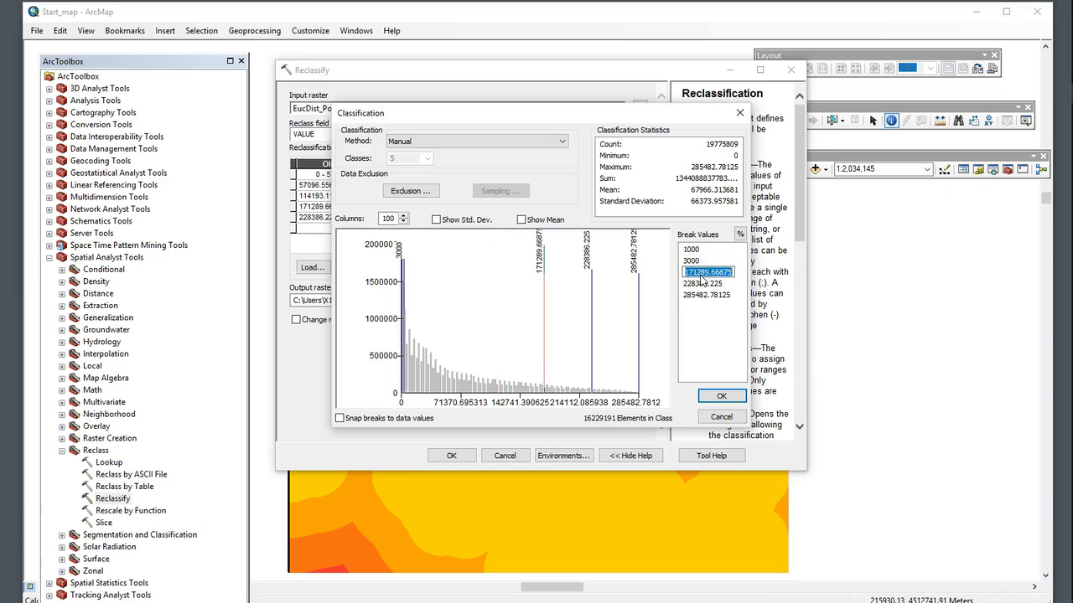
{"action": "type", "text": "5000"}
{"action": "left_click", "coordinate": [685, 284]}
{"action": "left_click", "coordinate": [689, 284]}
{"action": "type", "text": "8"}
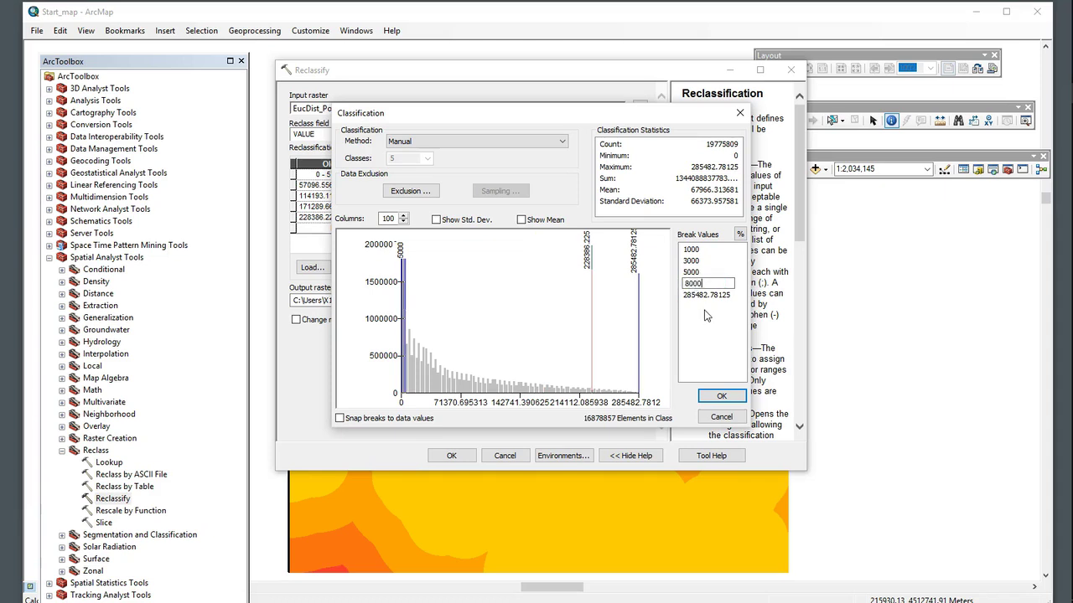
{"action": "left_click", "coordinate": [707, 315]}
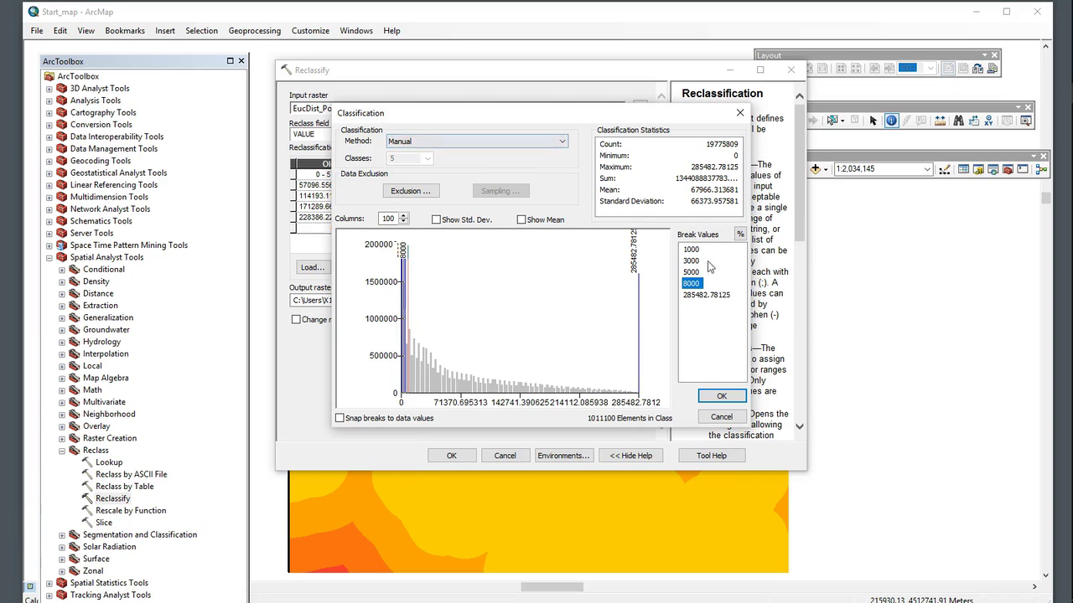
{"action": "left_click", "coordinate": [713, 395]}
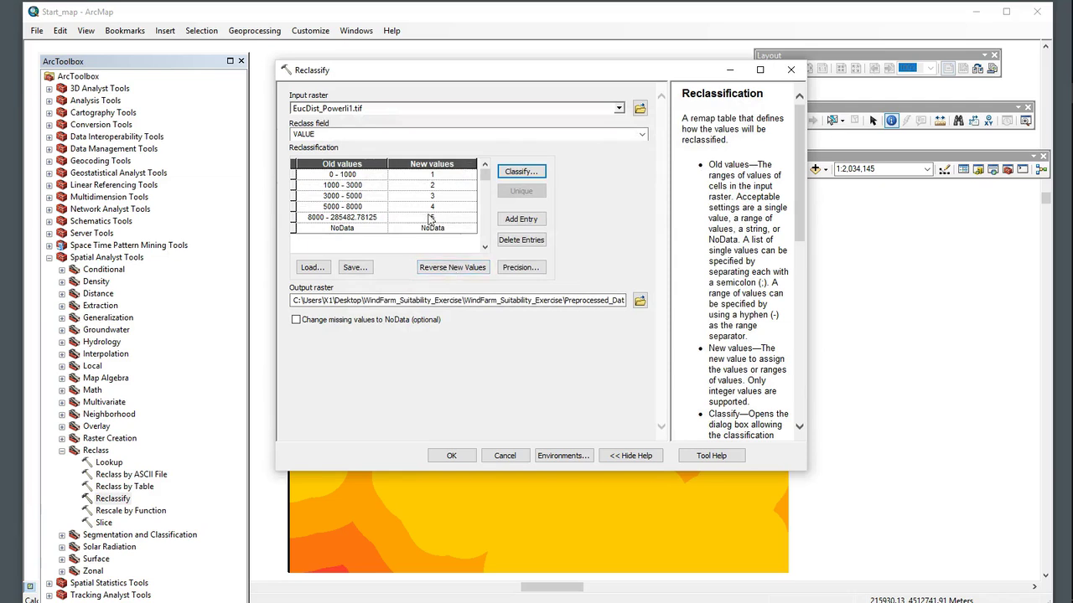
Step: Reverse the new class values so the nearest distances score 5, and run Reclassify with the default output raster
{"action": "left_click", "coordinate": [473, 268]}
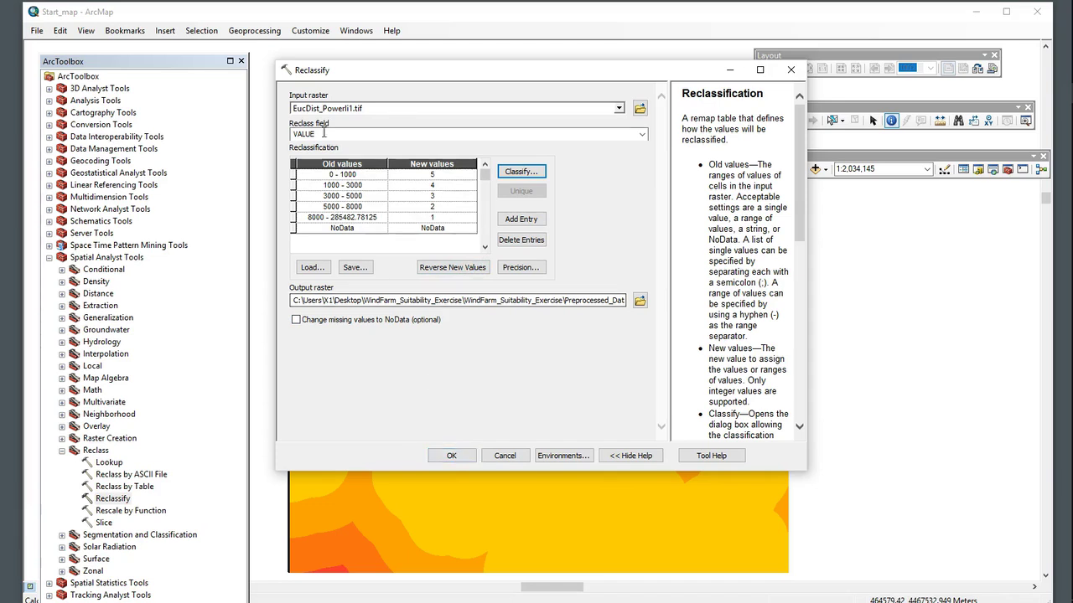
{"action": "left_click", "coordinate": [463, 458]}
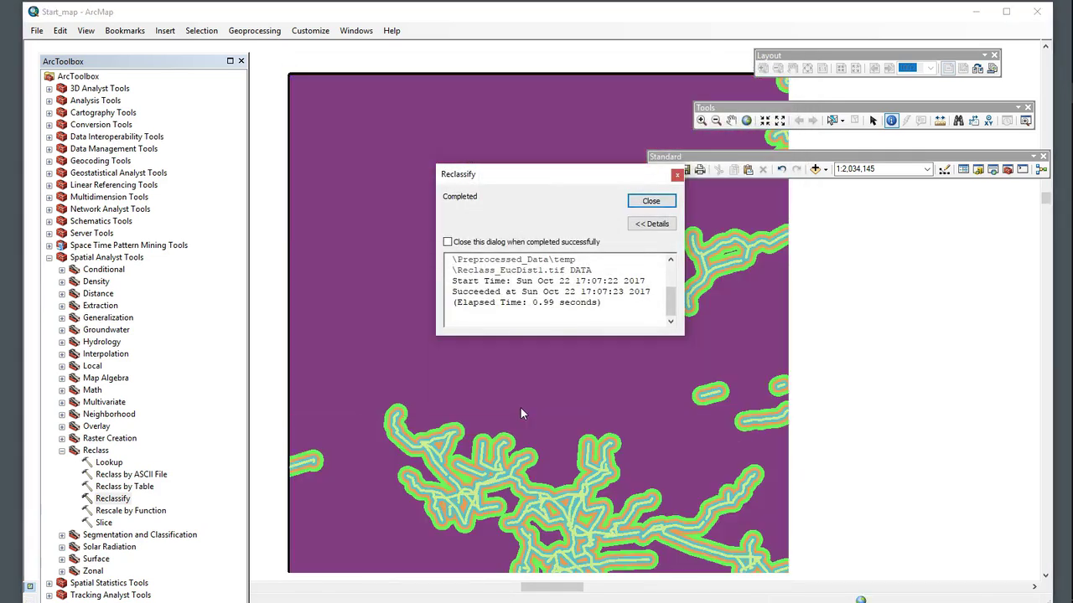
{"action": "left_click", "coordinate": [651, 201]}
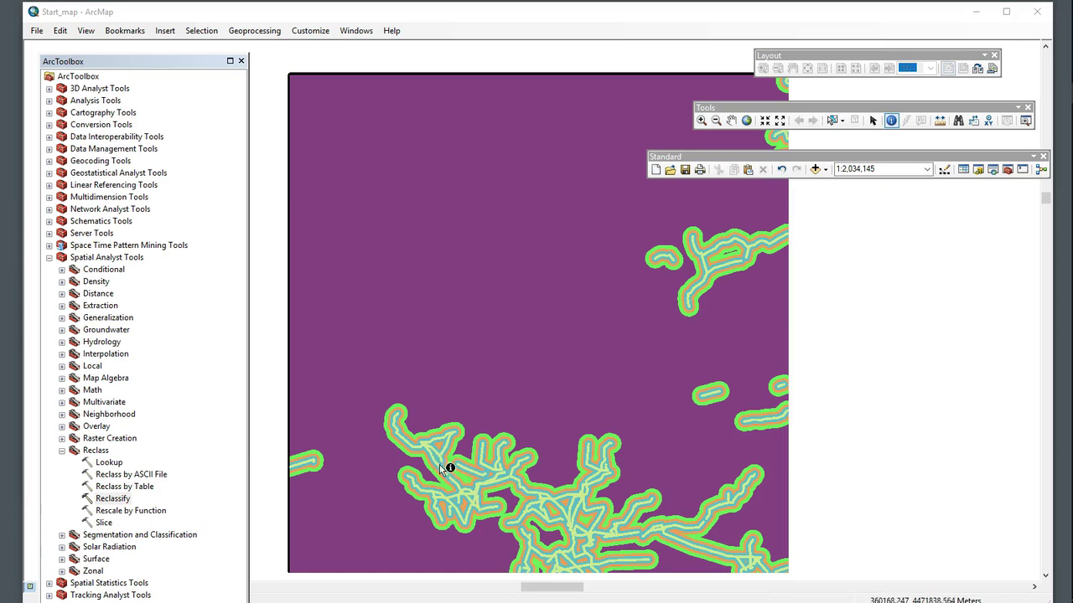
Step: Symbolize Reclass_EucDist1.tif as Stretched with the green-yellow-red color ramp, inverted so high scores are green
{"action": "left_click", "coordinate": [978, 170]}
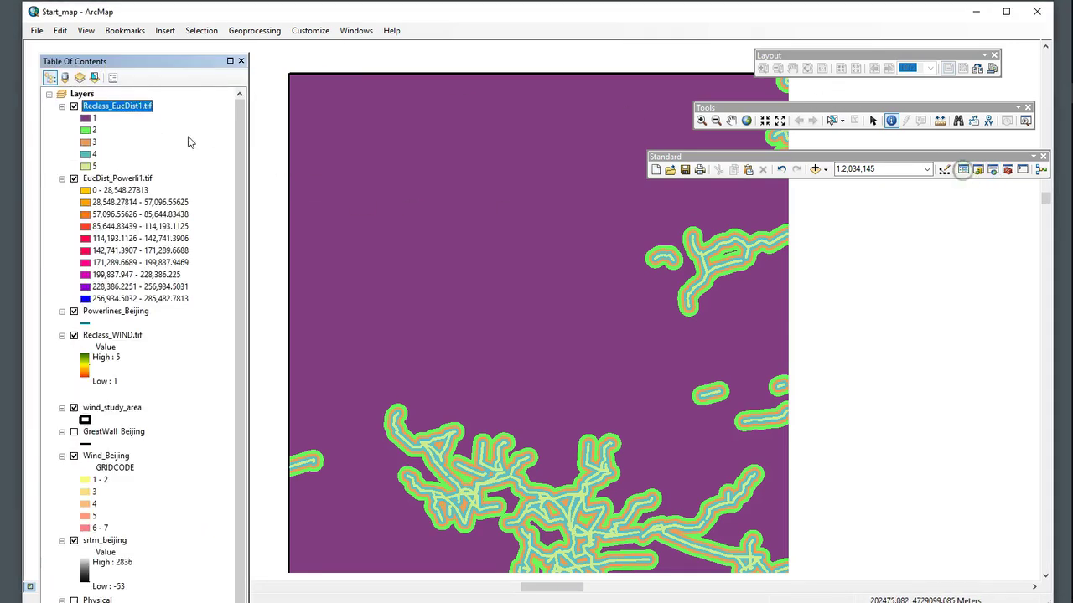
{"action": "right_click", "coordinate": [132, 107]}
{"action": "left_click", "coordinate": [225, 303]}
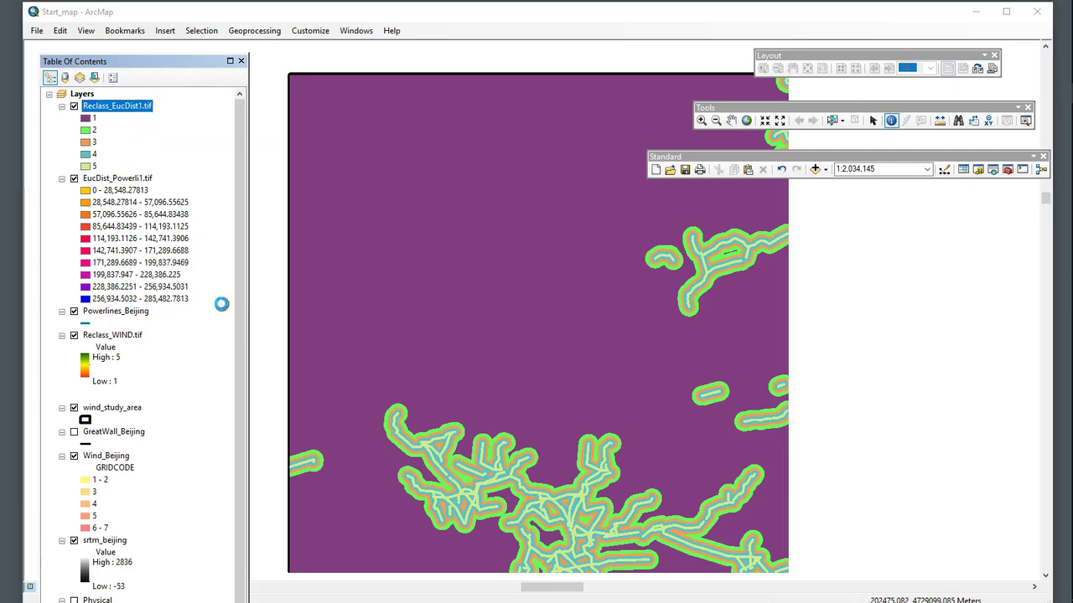
{"action": "left_click", "coordinate": [343, 233]}
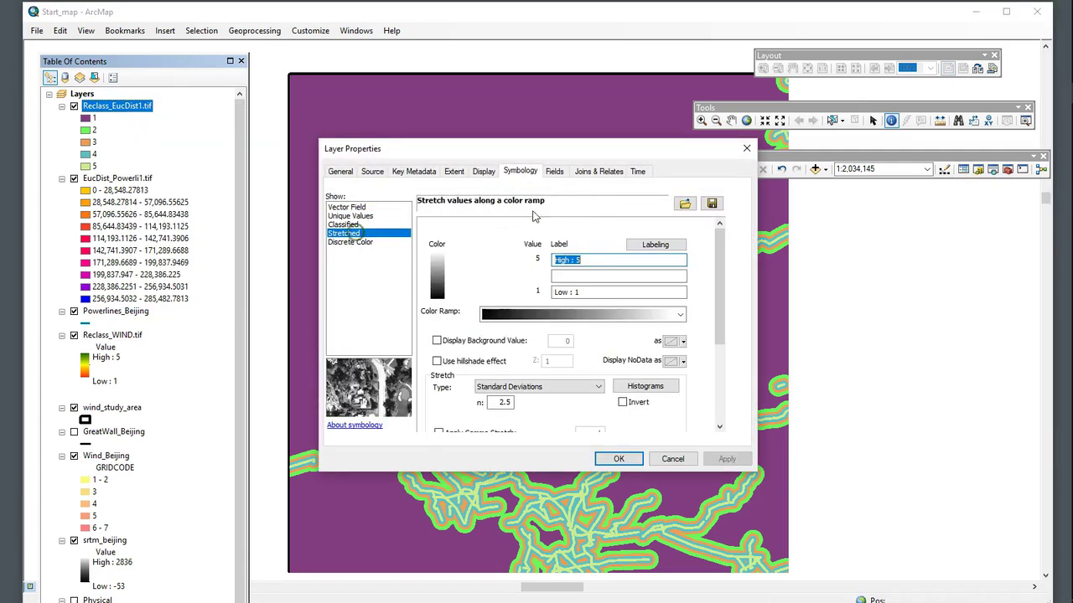
{"action": "left_click", "coordinate": [674, 313]}
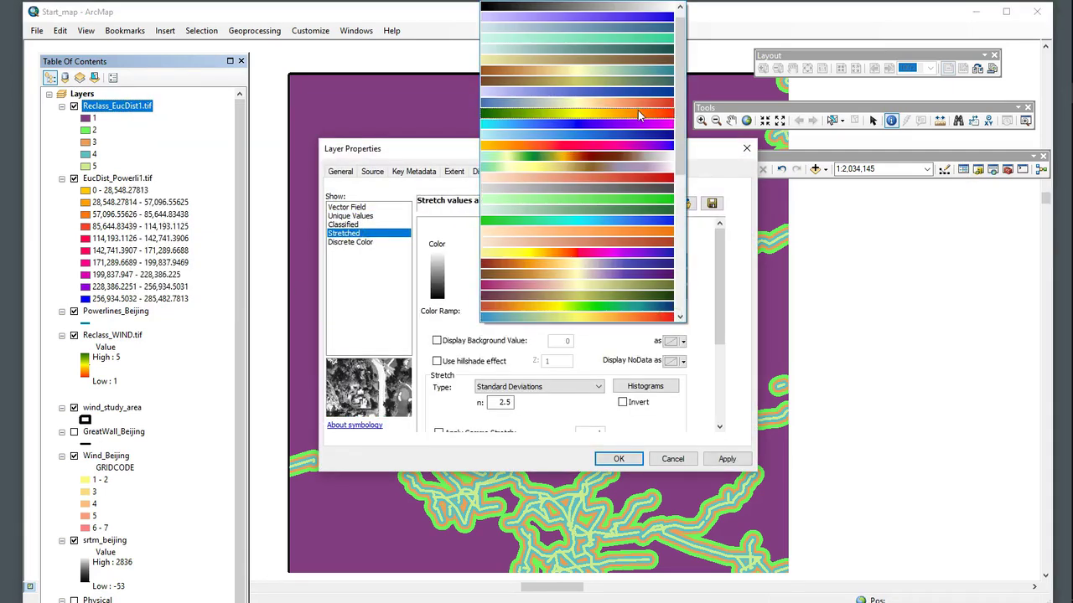
{"action": "left_click", "coordinate": [639, 111]}
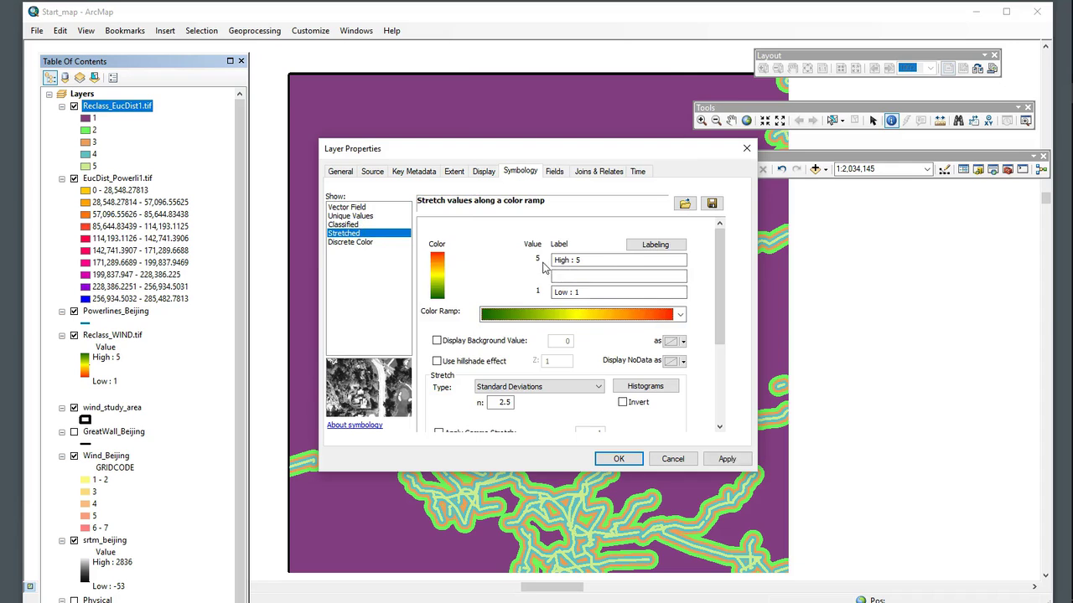
{"action": "left_click", "coordinate": [623, 403]}
{"action": "left_click", "coordinate": [726, 459]}
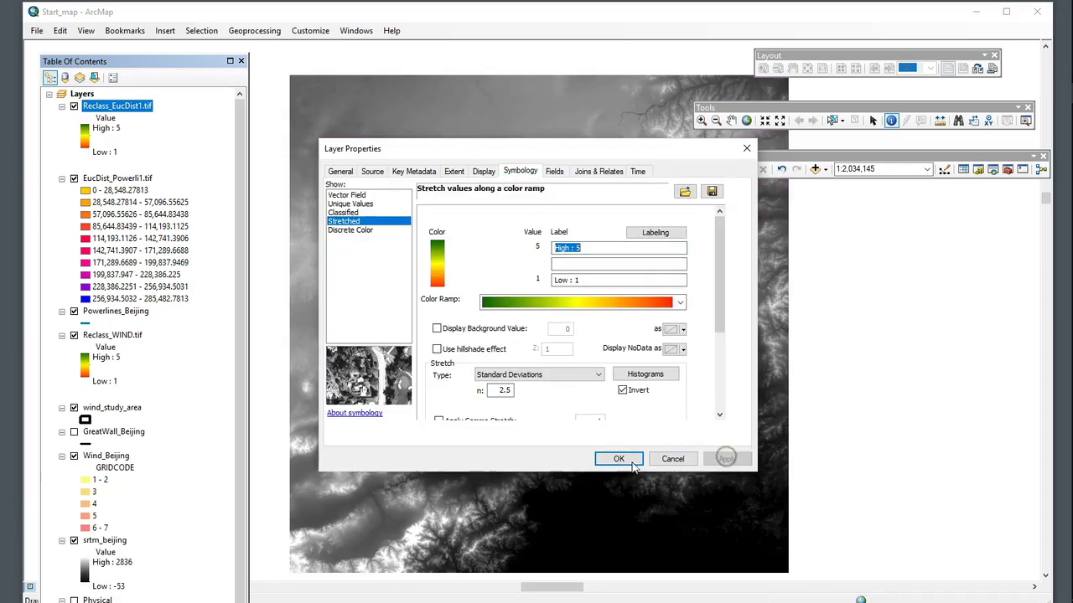
{"action": "left_click", "coordinate": [619, 461]}
Step: Remove EucDist_Powerli1.tif from the map and toggle Reclass_EucDist1.tif to compare it with the wind score raster
{"action": "right_click", "coordinate": [117, 179]}
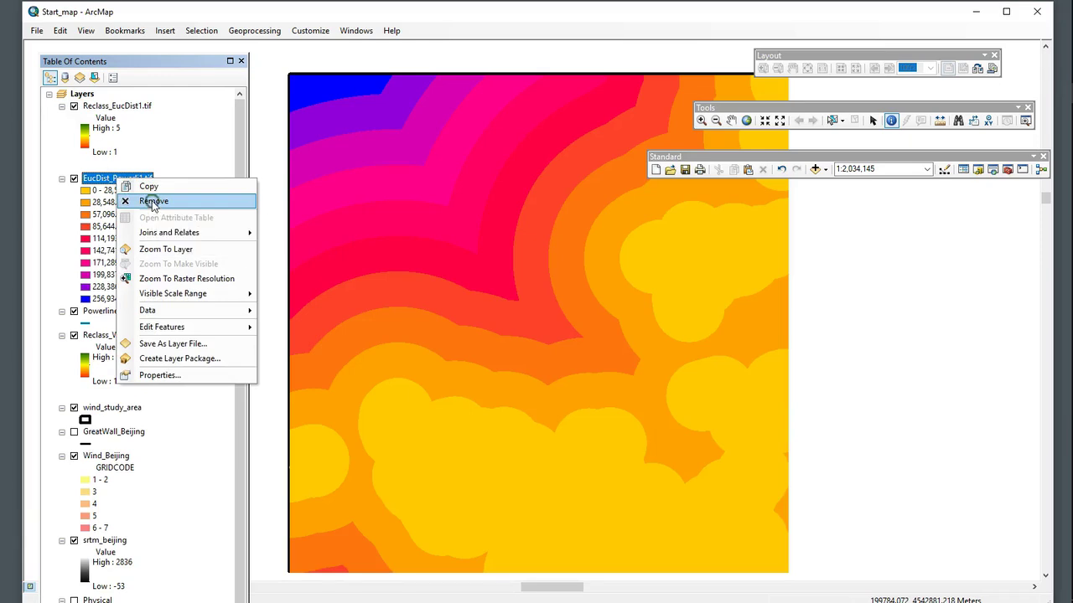
{"action": "left_click", "coordinate": [153, 202]}
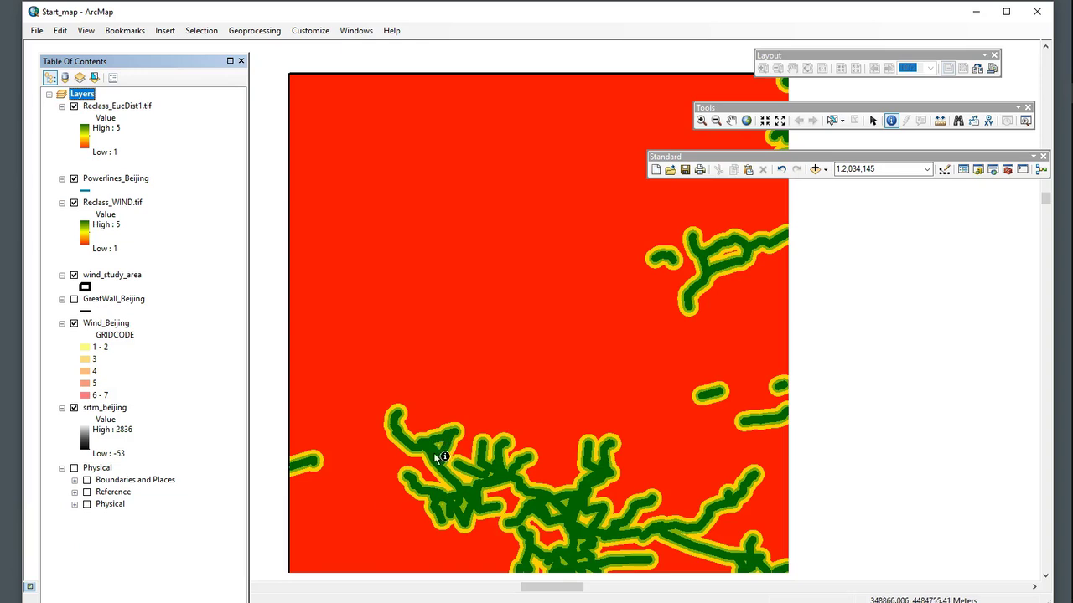
{"action": "left_click", "coordinate": [74, 107]}
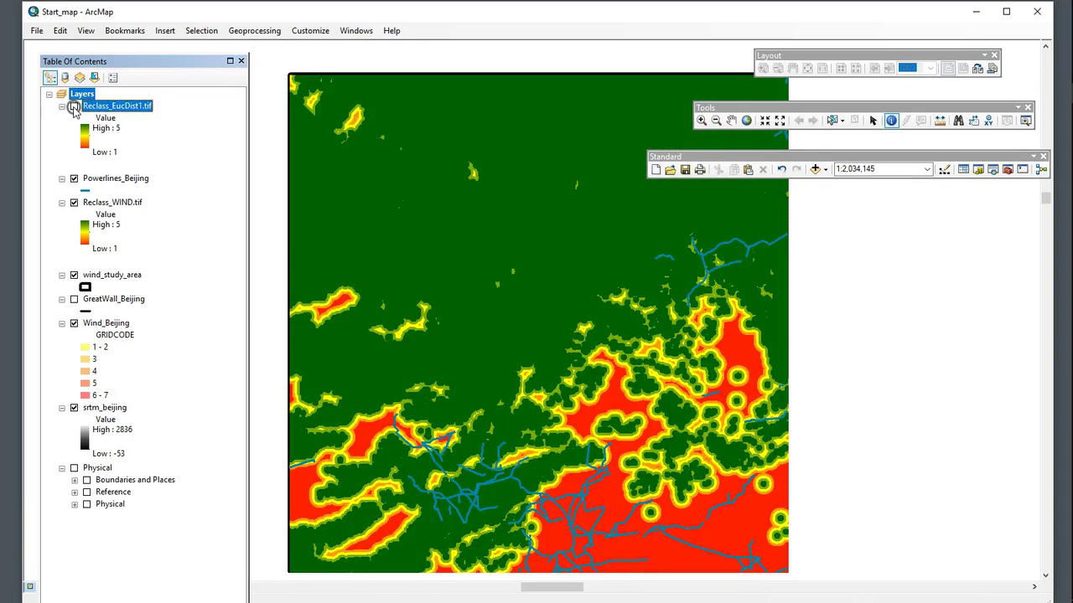
{"action": "left_click", "coordinate": [74, 107]}
{"action": "left_click", "coordinate": [74, 107]}
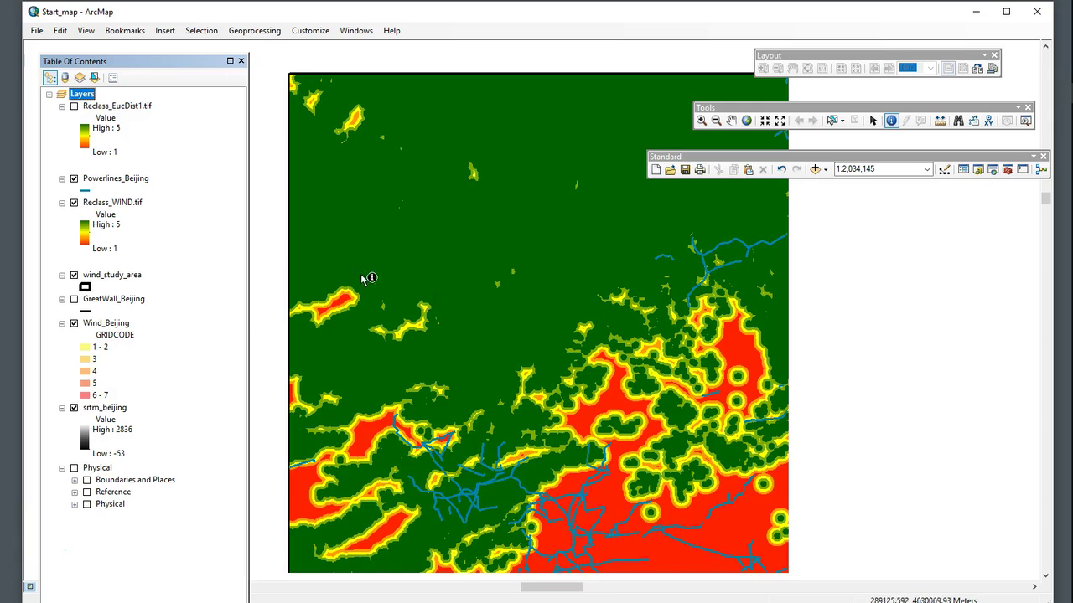
{"action": "left_click", "coordinate": [74, 106]}
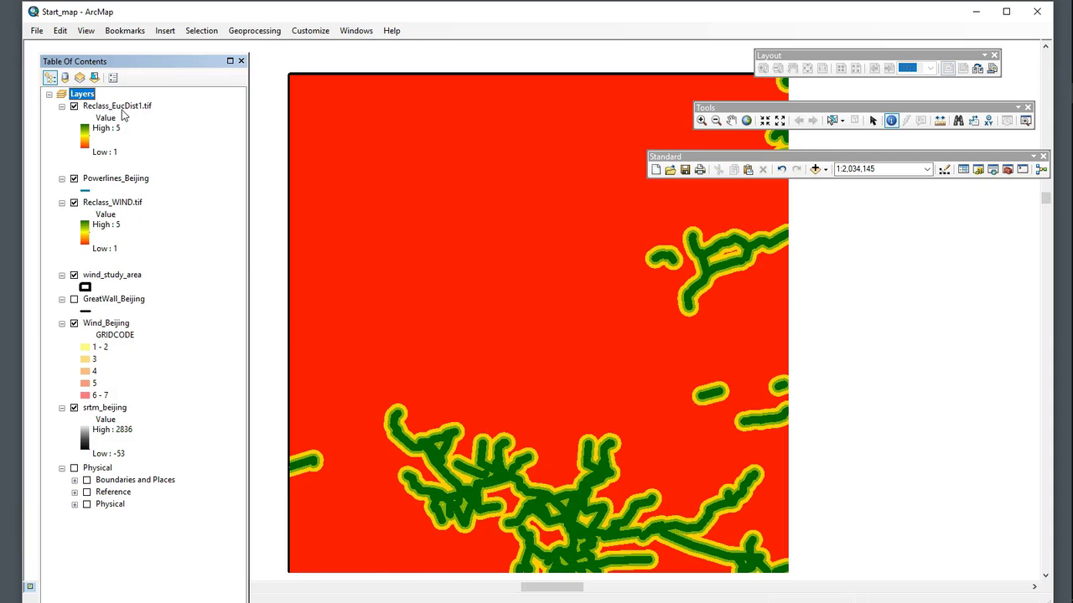
Step: Rename the Reclass_EucDist1.tif layer as Reclass_POWERLINES.tif and save the map document
{"action": "left_click", "coordinate": [126, 107]}
{"action": "left_click", "coordinate": [127, 106]}
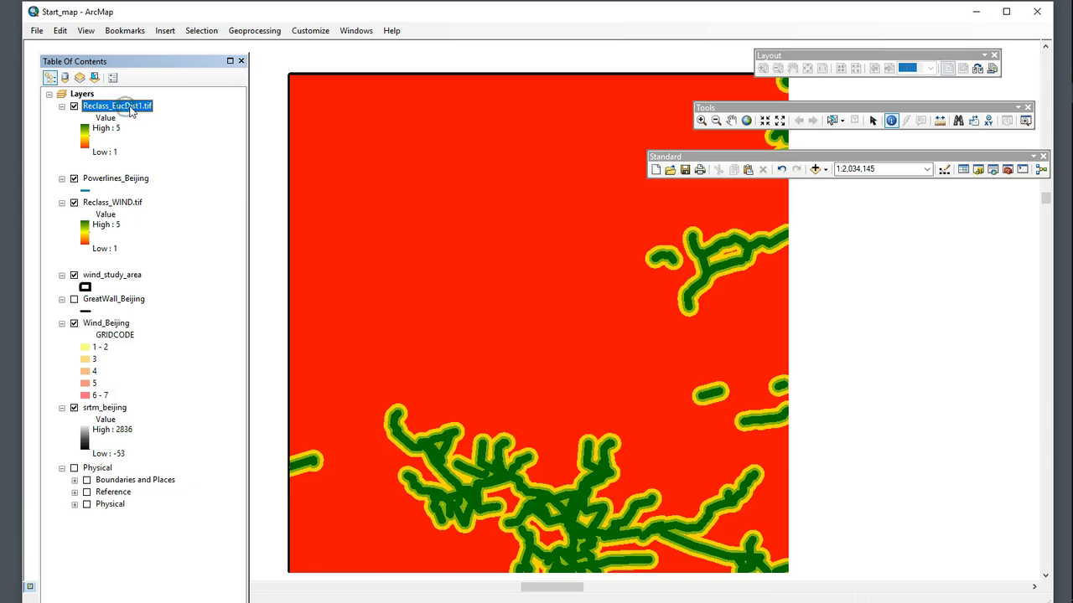
{"action": "left_click", "coordinate": [139, 107]}
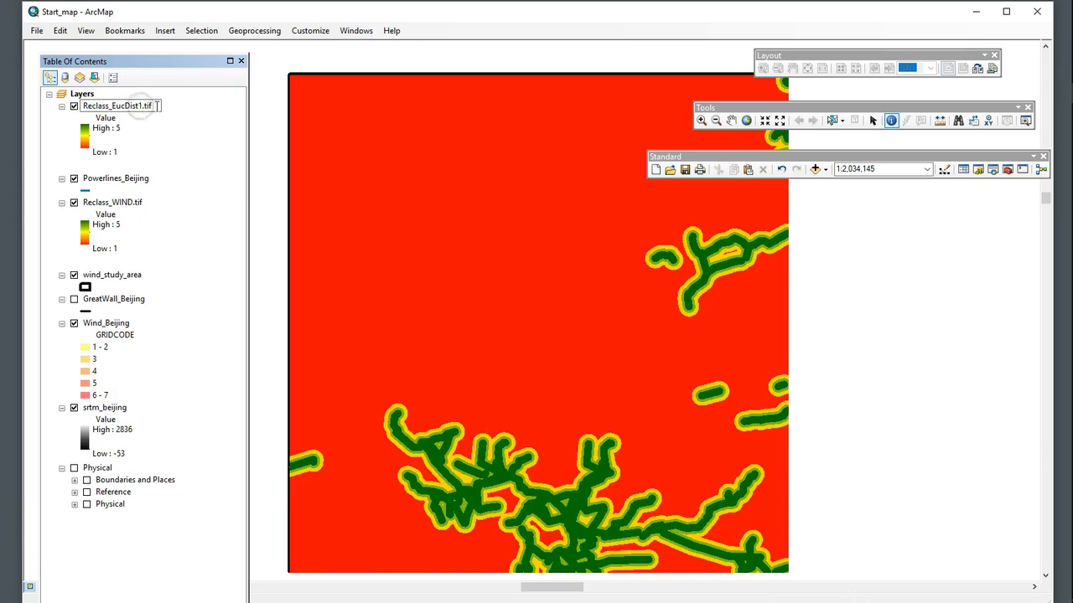
{"action": "key", "text": "BackSpace"}
{"action": "key", "text": "BackSpace"}
{"action": "type", "text": "ERLINES"}
{"action": "key", "text": "Return"}
{"action": "left_click", "coordinate": [37, 30]}
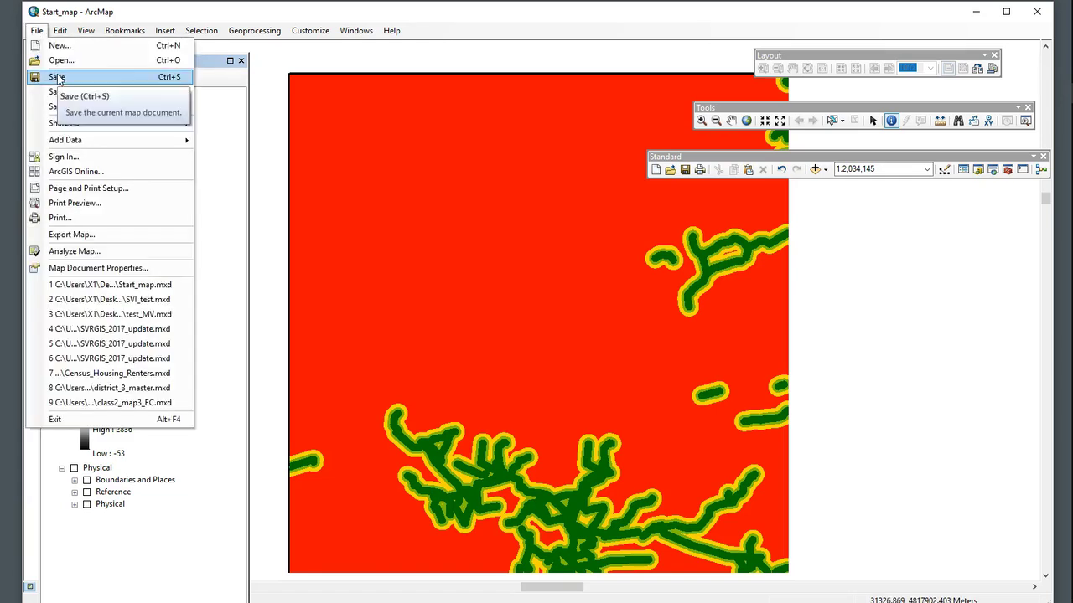
{"action": "left_click", "coordinate": [59, 78]}
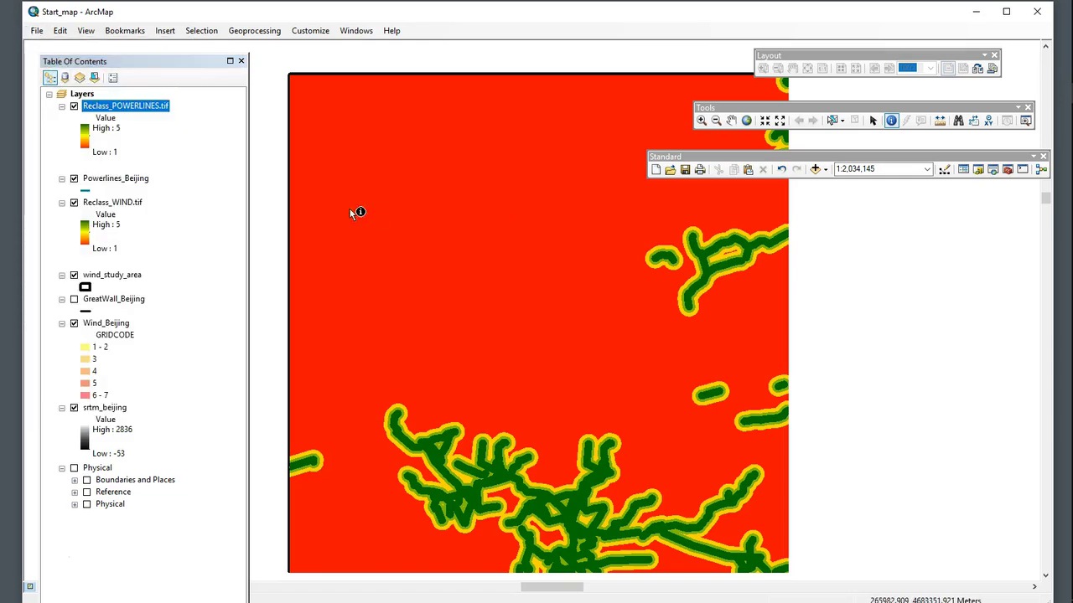
Step: Hide Reclass_WIND.tif, Reclass_POWERLINES.tif and Powerlines_Beijing, placing the power line layer just below wind_study_area
{"action": "left_click", "coordinate": [73, 203]}
{"action": "left_click", "coordinate": [74, 106]}
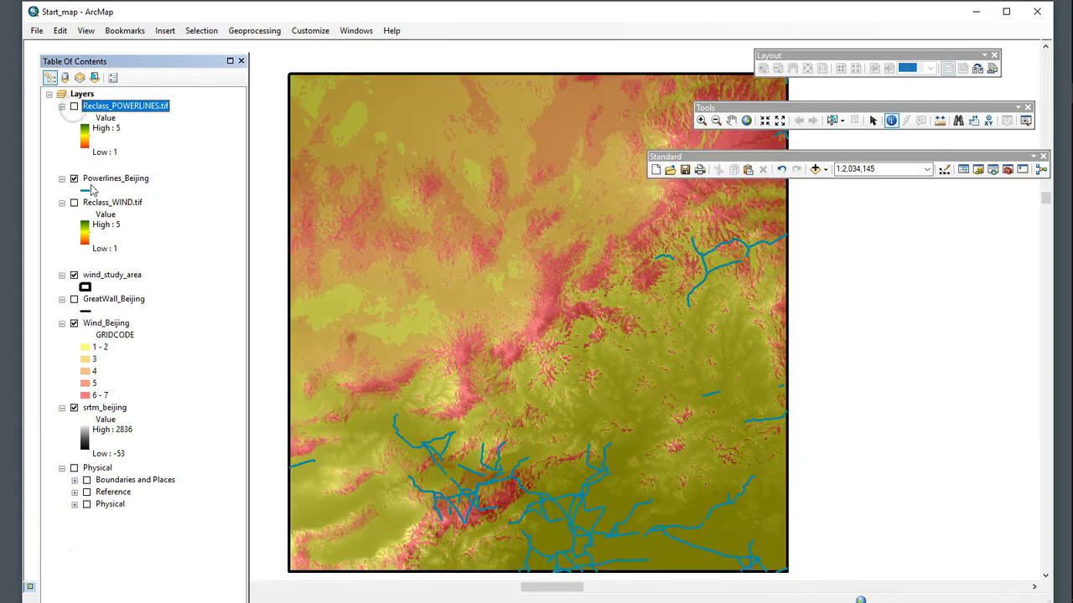
{"action": "right_click", "coordinate": [99, 178]}
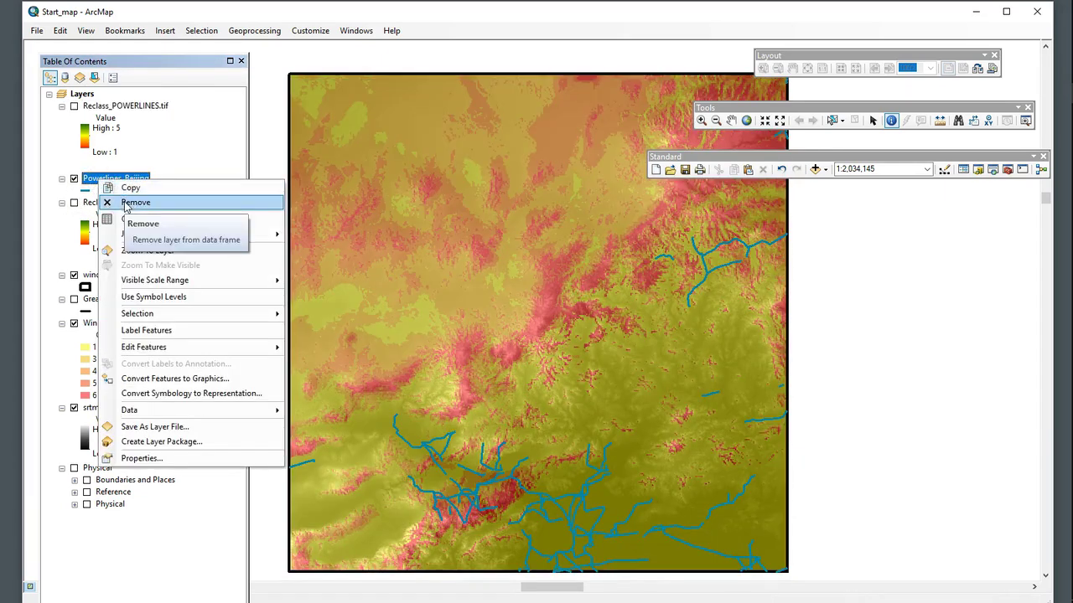
{"action": "left_click", "coordinate": [173, 149]}
{"action": "left_click_drag", "start_coordinate": [113, 180], "coordinate": [87, 99]}
{"action": "left_click", "coordinate": [74, 275]}
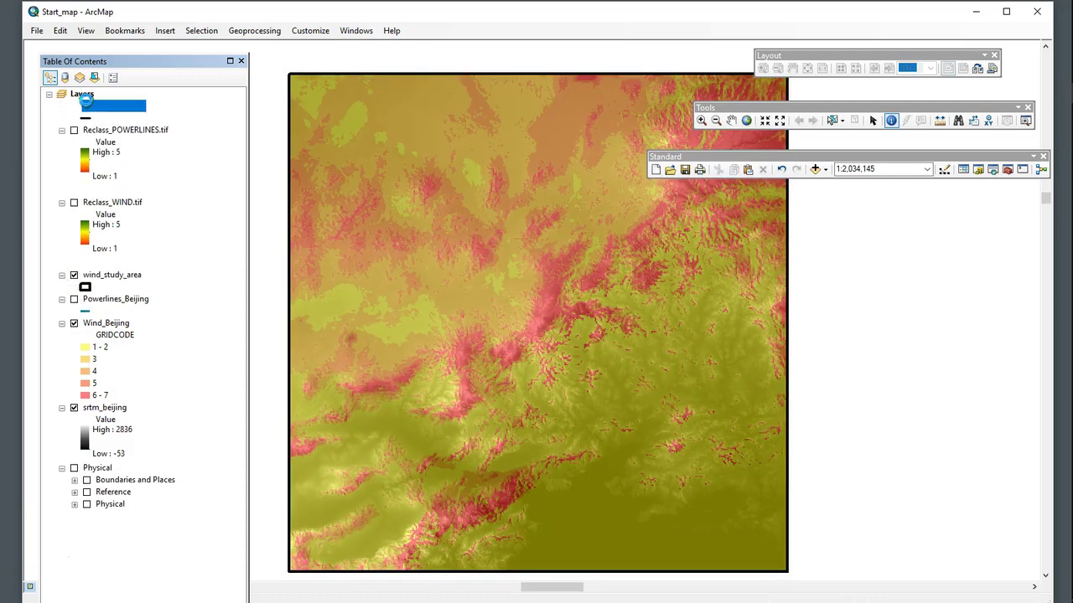
Step: Show GreatWall_Beijing at the top of the layer list and hide srtm_beijing and Wind_Beijing
{"action": "left_click", "coordinate": [74, 107]}
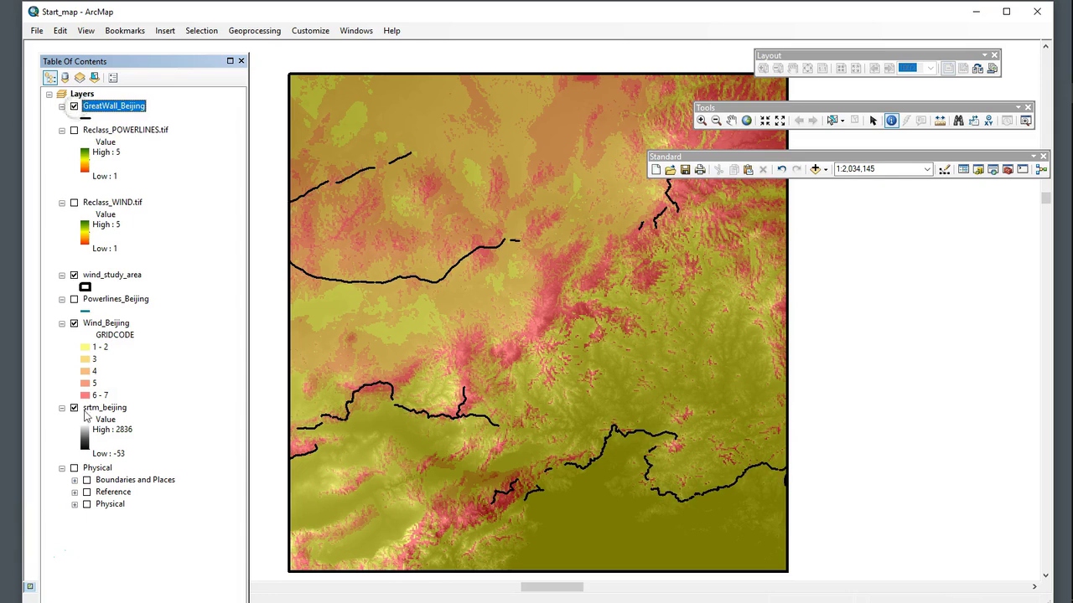
{"action": "left_click", "coordinate": [74, 408]}
{"action": "left_click", "coordinate": [73, 323]}
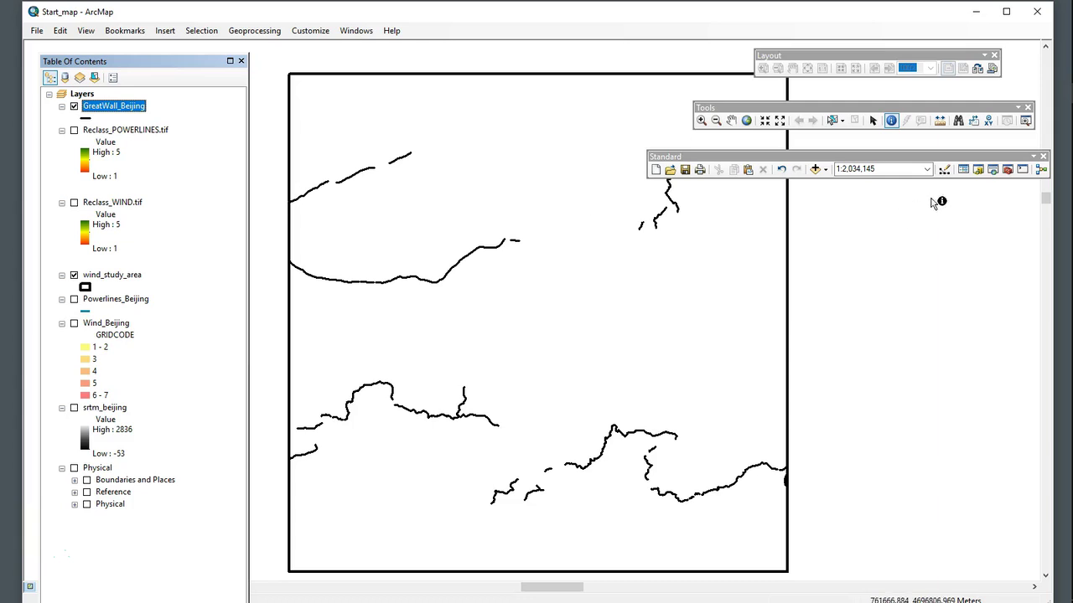
Step: Run the Spatial Analyst Euclidean Distance tool on GreatWall_Beijing, keeping the default output raster and cell size of 90
{"action": "left_click", "coordinate": [1007, 168]}
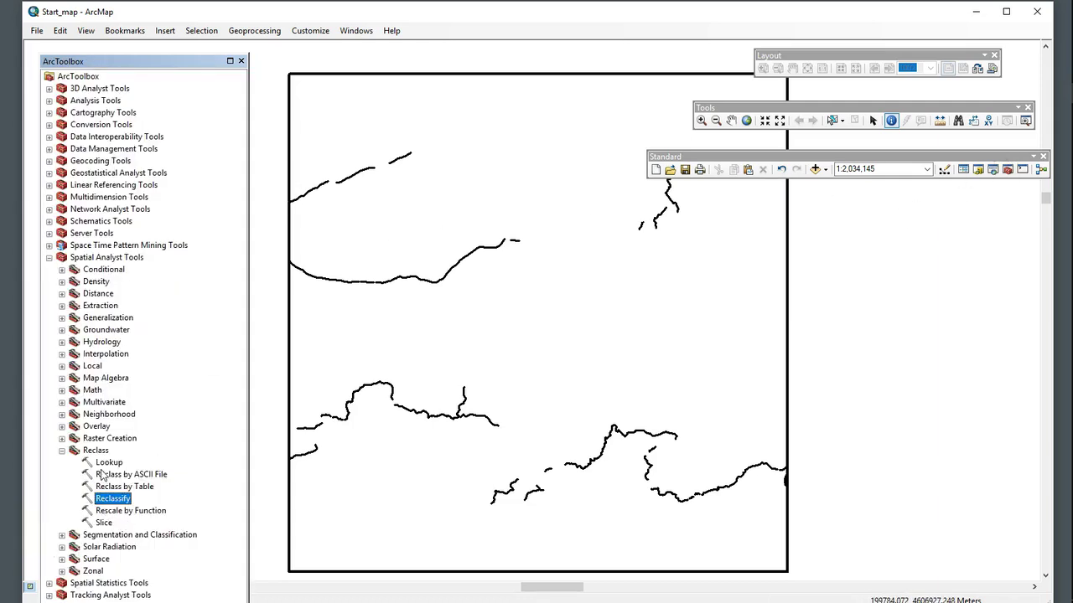
{"action": "left_click", "coordinate": [62, 451]}
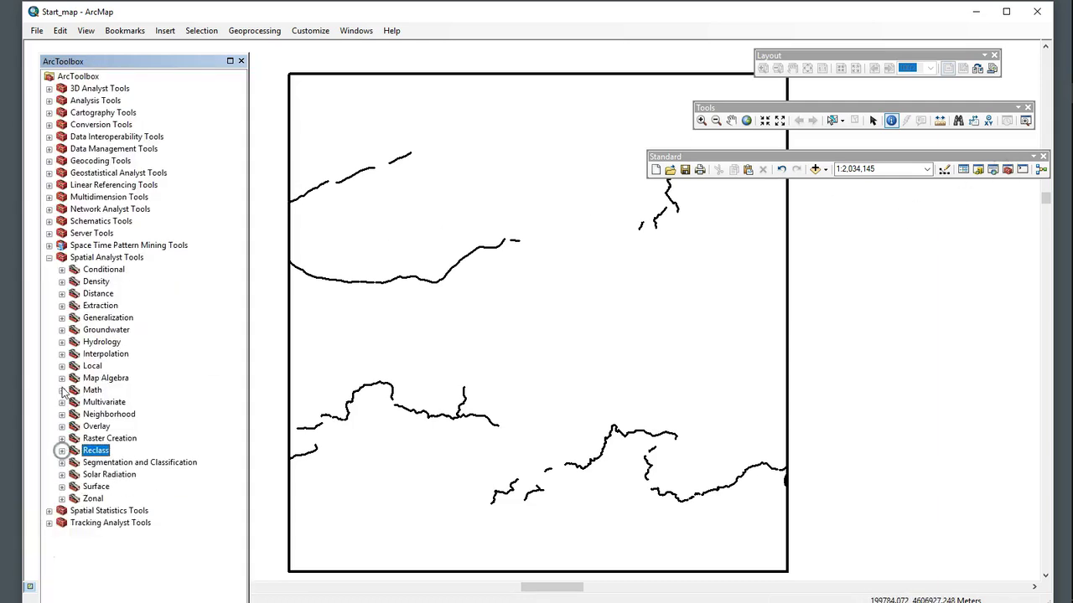
{"action": "left_click", "coordinate": [61, 294]}
{"action": "double_click", "coordinate": [129, 402]}
{"action": "left_click", "coordinate": [618, 108]}
{"action": "left_click", "coordinate": [356, 114]}
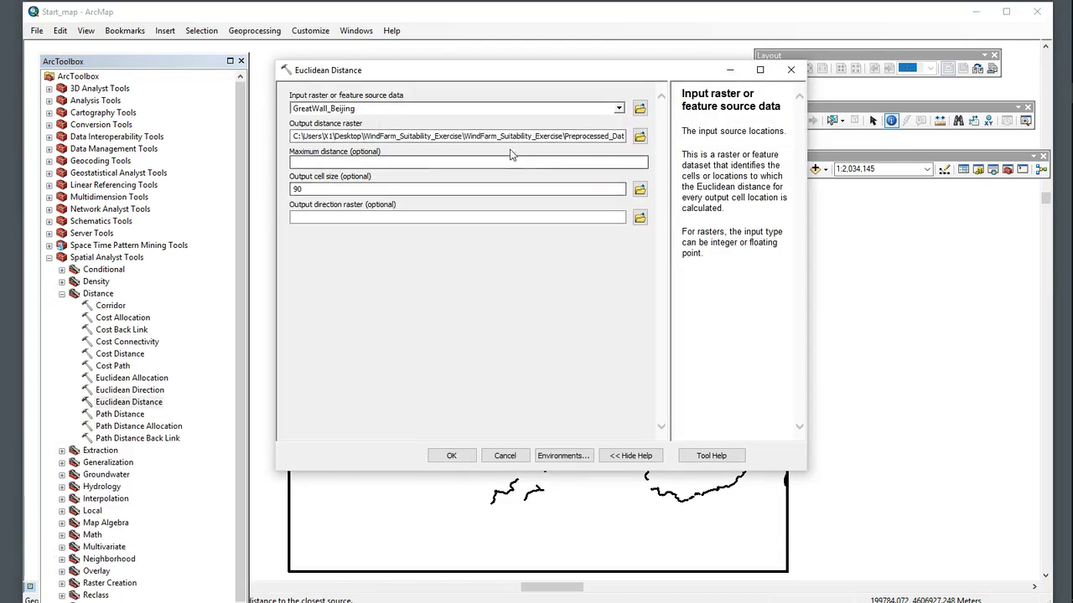
{"action": "left_click", "coordinate": [452, 456]}
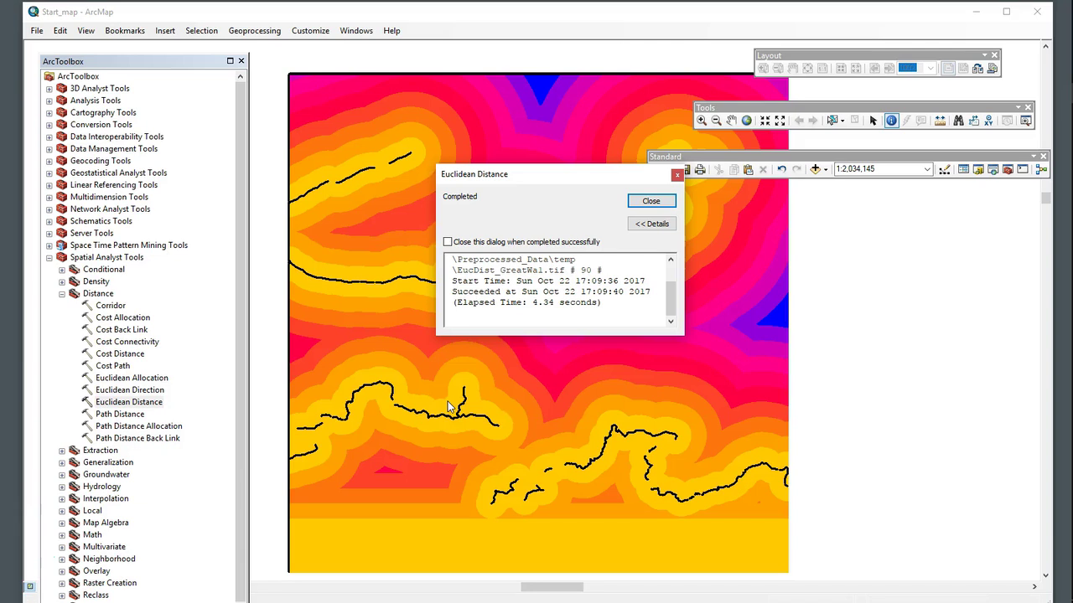
Step: Dismiss the Euclidean Distance completion report and inspect the GreatWall_Beijing attribute table, closing it when done
{"action": "left_click", "coordinate": [646, 203]}
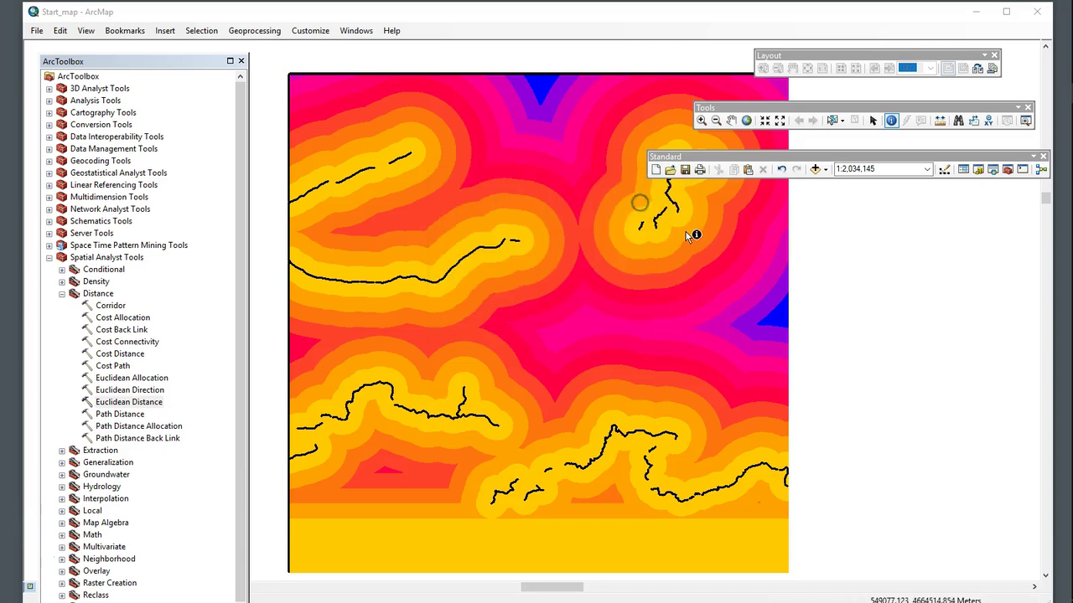
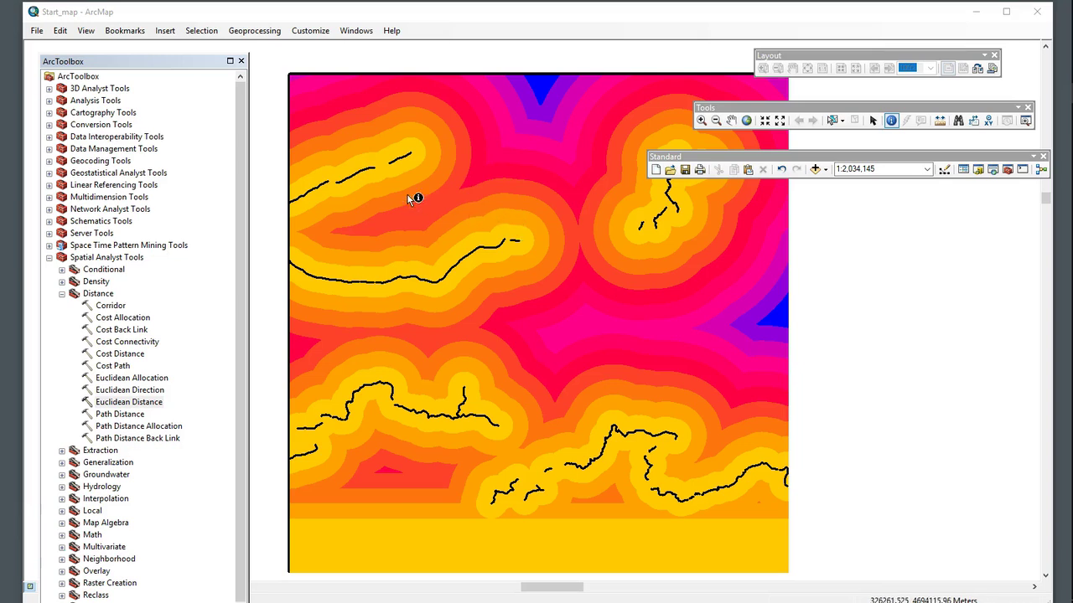
{"action": "left_click", "coordinate": [963, 169]}
{"action": "left_click", "coordinate": [105, 106]}
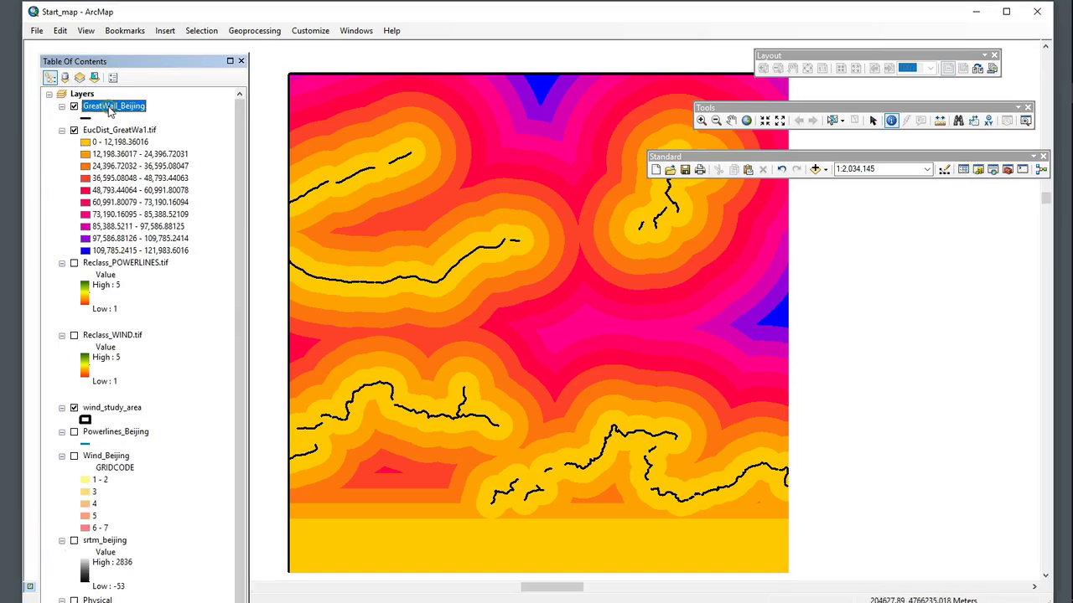
{"action": "right_click", "coordinate": [103, 106]}
{"action": "left_click", "coordinate": [147, 145]}
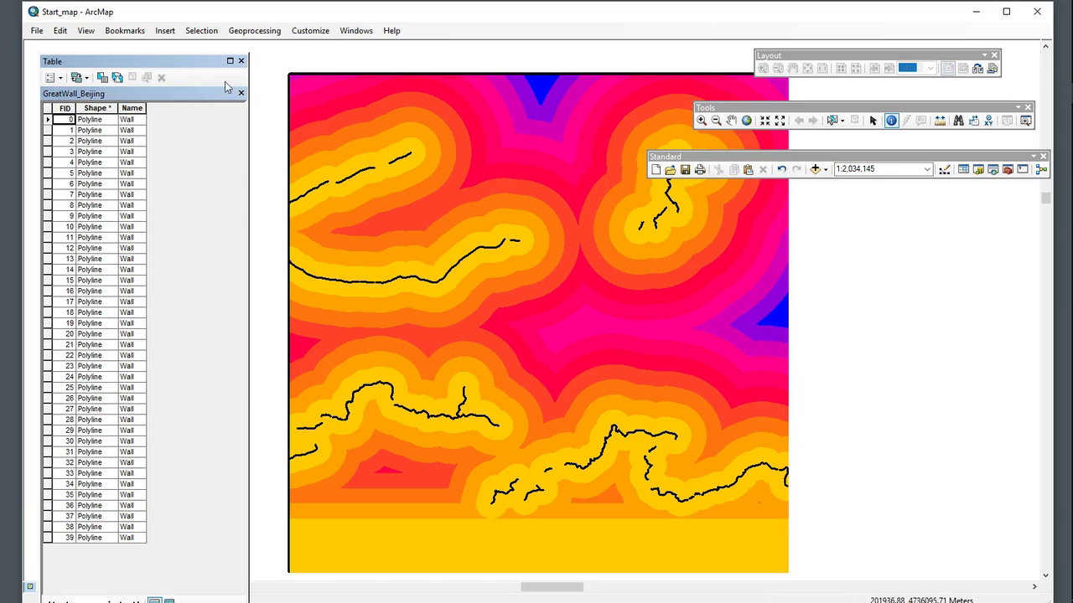
{"action": "left_click", "coordinate": [240, 61]}
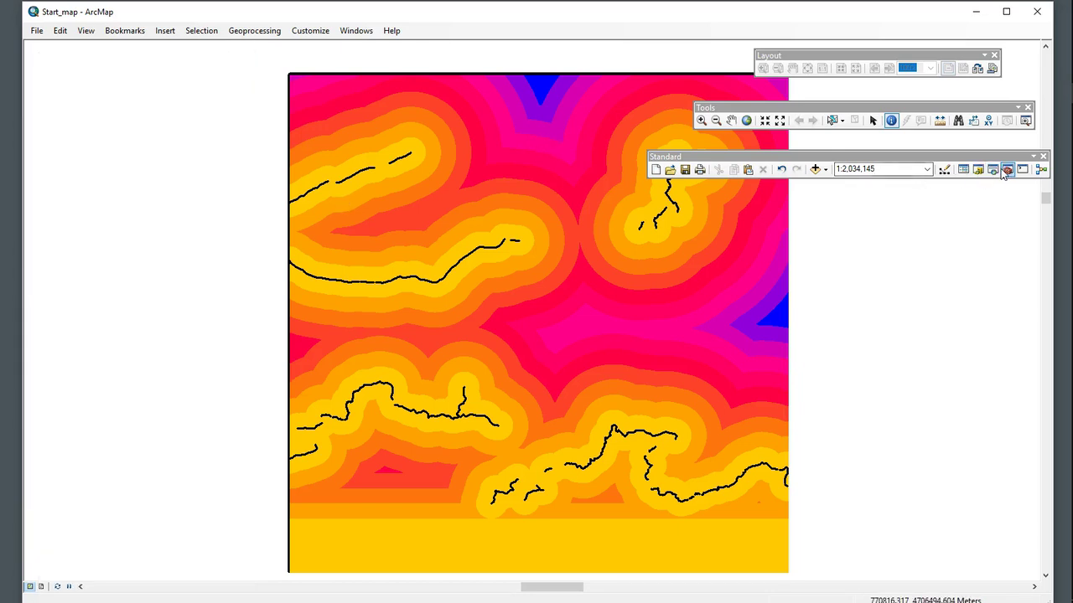
{"action": "left_click", "coordinate": [963, 169]}
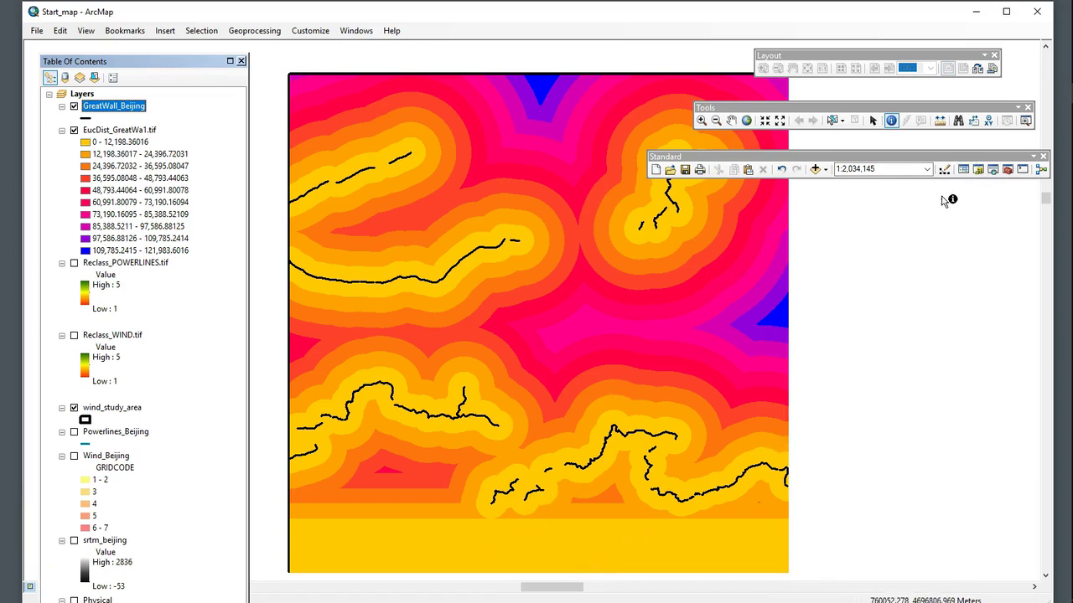
Step: Collapse the Spatial Analyst toolset, open the Polyline to Raster conversion tool and show the available input features
{"action": "left_click", "coordinate": [1007, 169]}
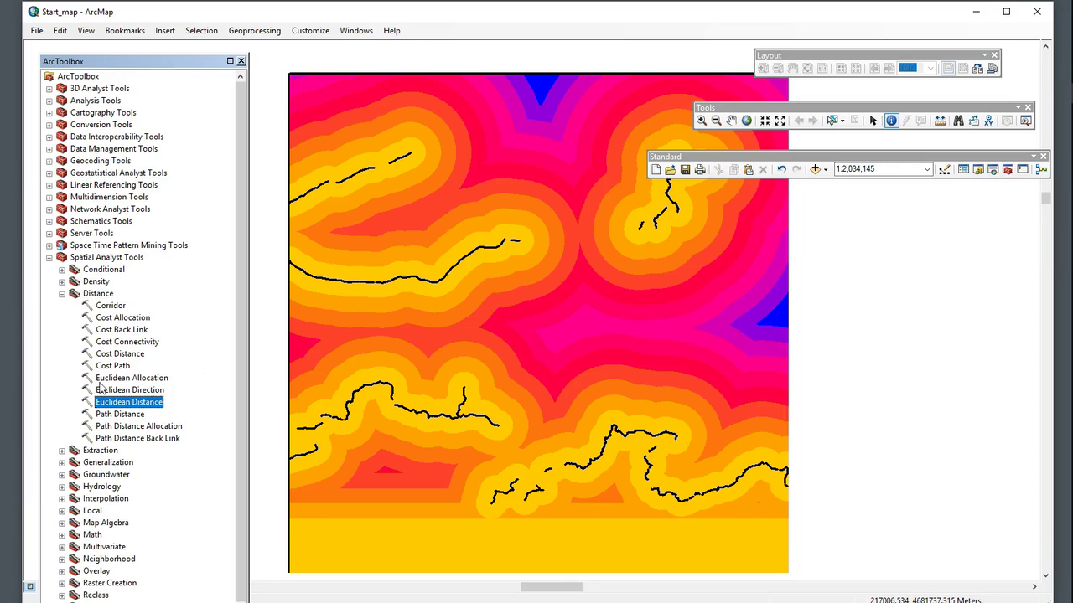
{"action": "left_click", "coordinate": [62, 294]}
{"action": "left_click", "coordinate": [48, 257]}
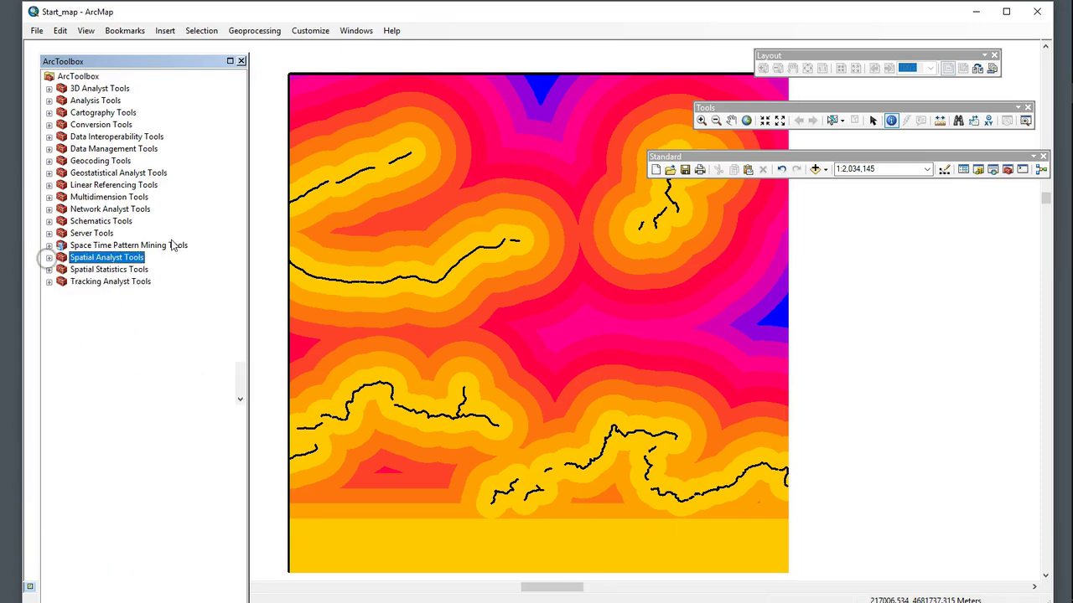
{"action": "left_click", "coordinate": [49, 125]}
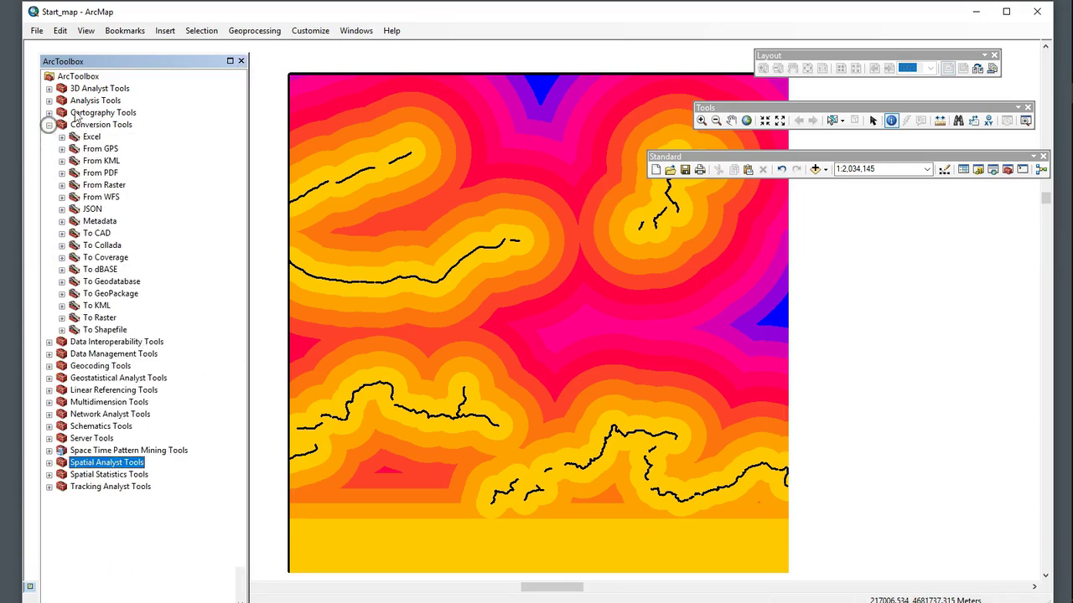
{"action": "double_click", "coordinate": [102, 319]}
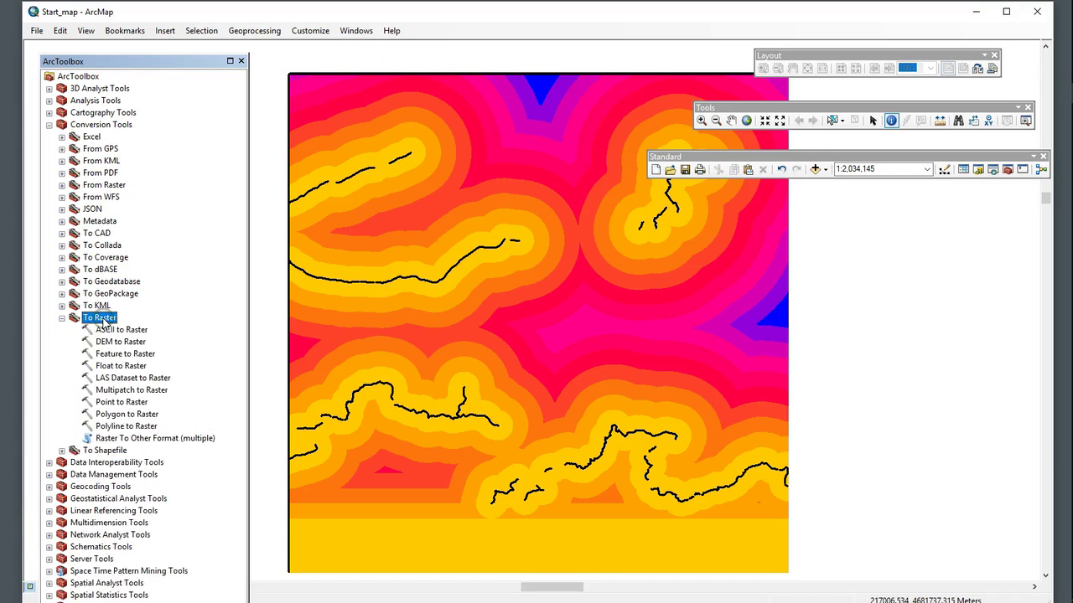
{"action": "double_click", "coordinate": [126, 426]}
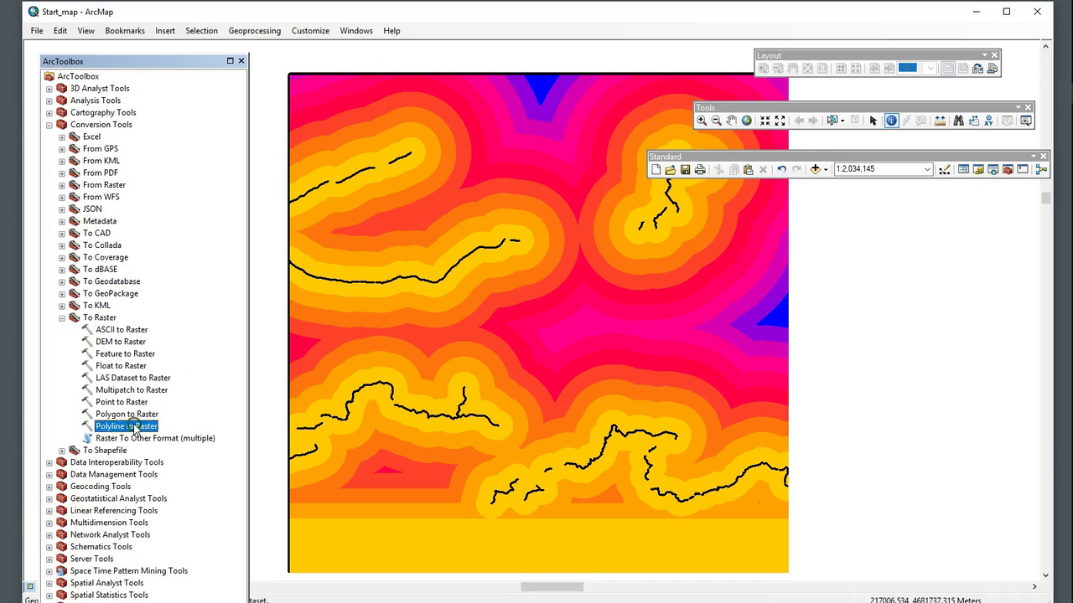
{"action": "left_click", "coordinate": [619, 109]}
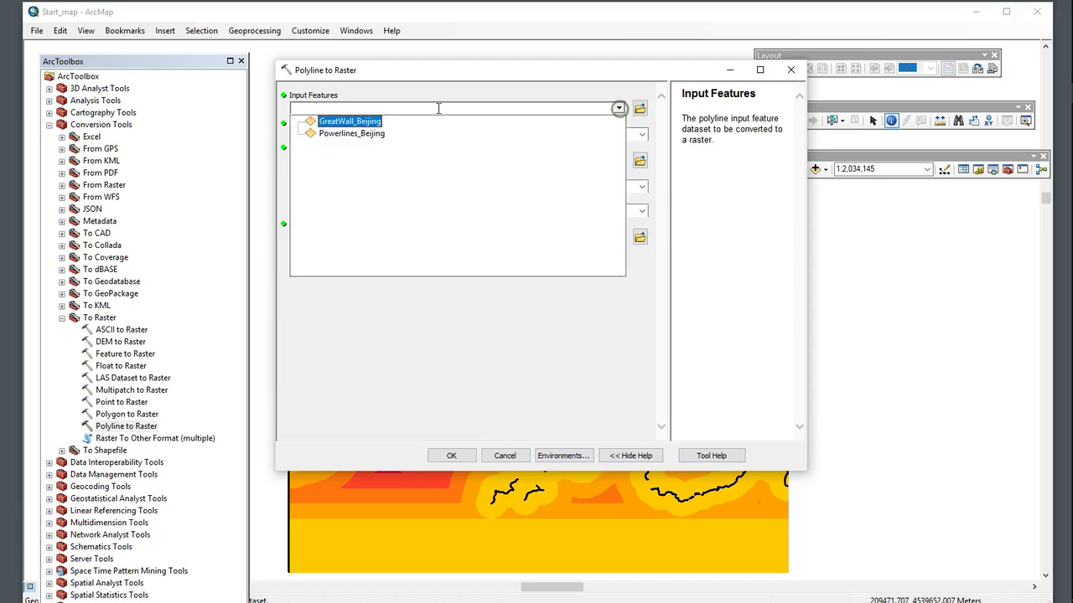
Step: Set GreatWall_Beijing as the input features of the polyline conversion and use Name as the value field
{"action": "left_click", "coordinate": [357, 125]}
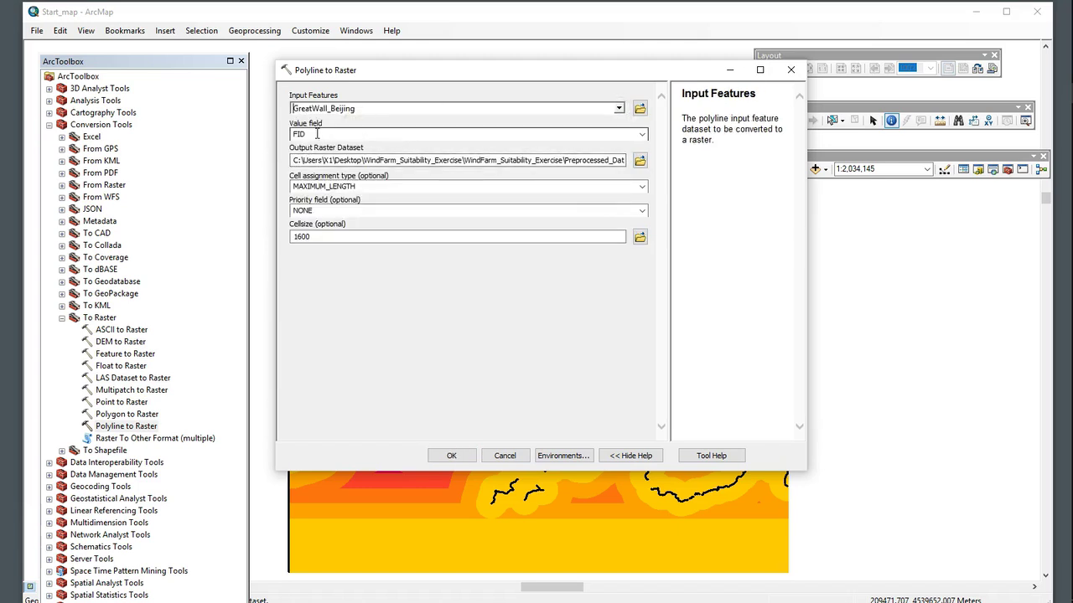
{"action": "left_click", "coordinate": [642, 134]}
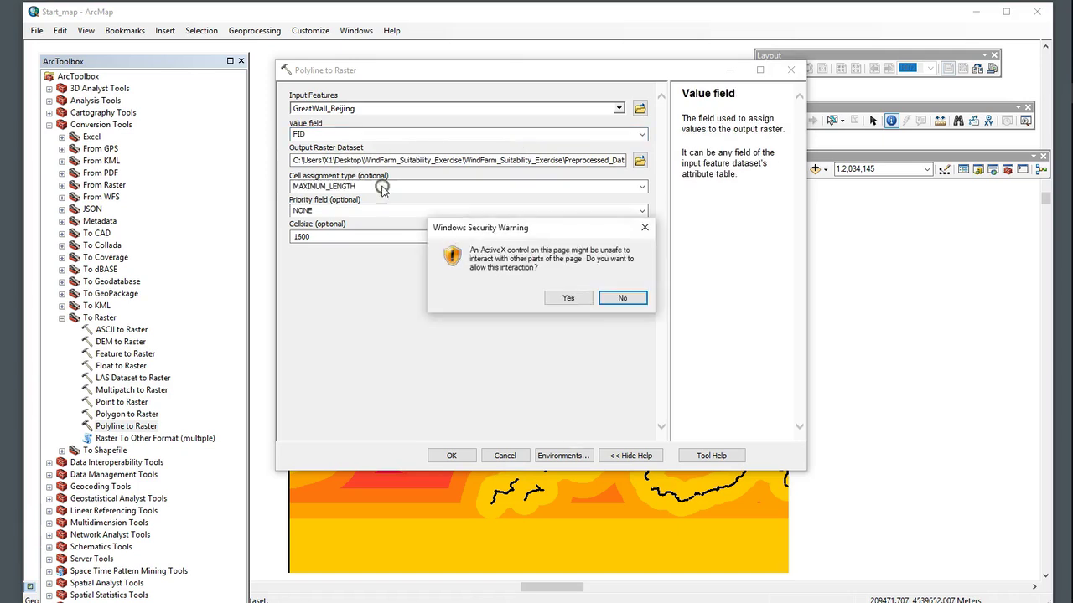
{"action": "left_click", "coordinate": [622, 298]}
{"action": "left_click", "coordinate": [641, 135]}
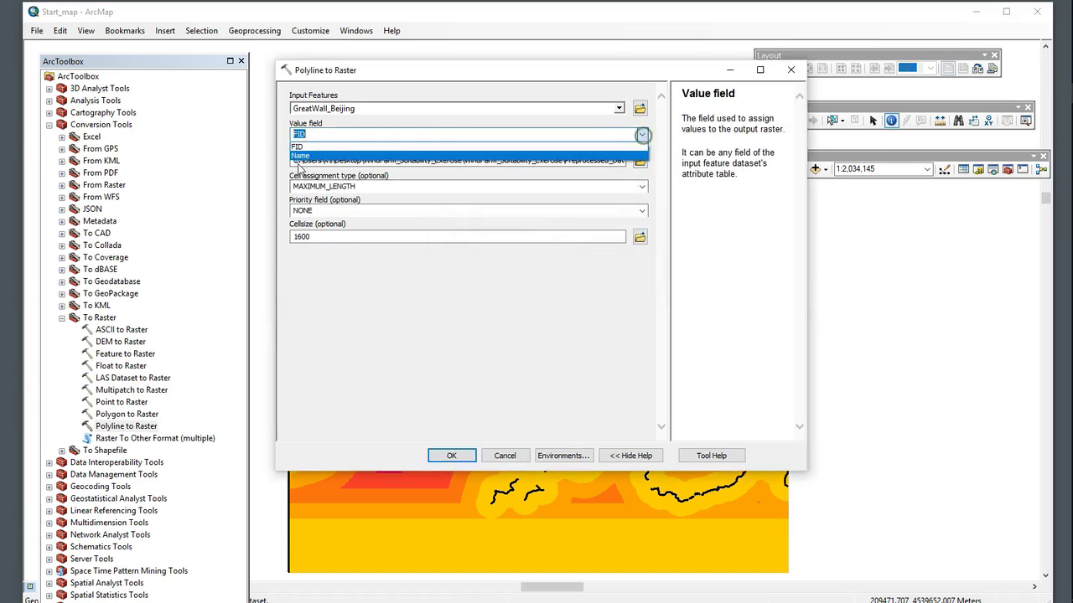
{"action": "left_click", "coordinate": [299, 156]}
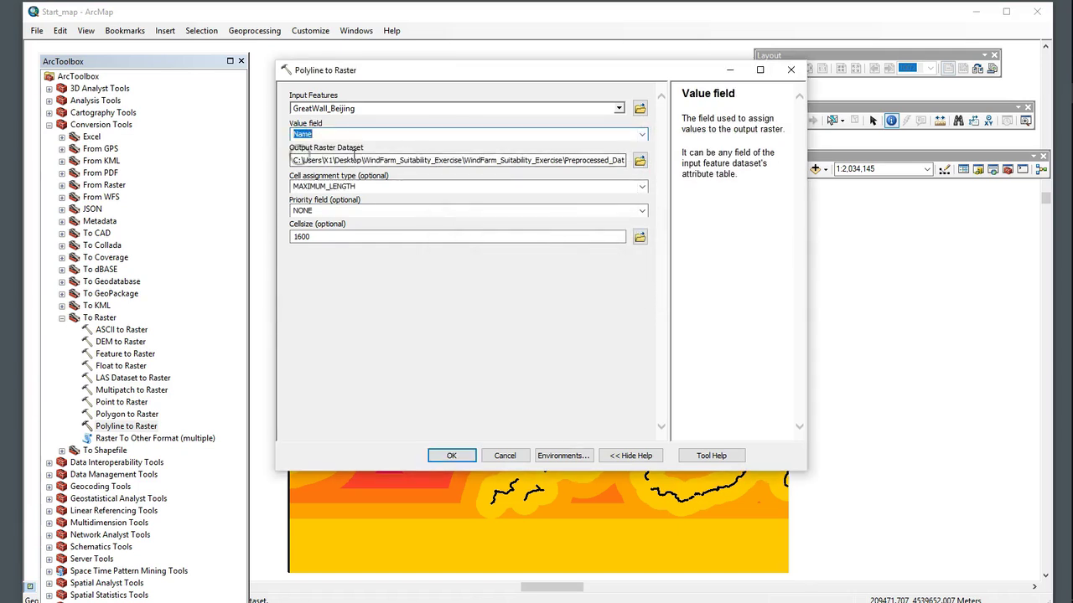
Step: Set the output cell size to 5, run the Polyline to Raster conversion and close its completion report
{"action": "left_click", "coordinate": [330, 238]}
{"action": "double_click", "coordinate": [291, 238]}
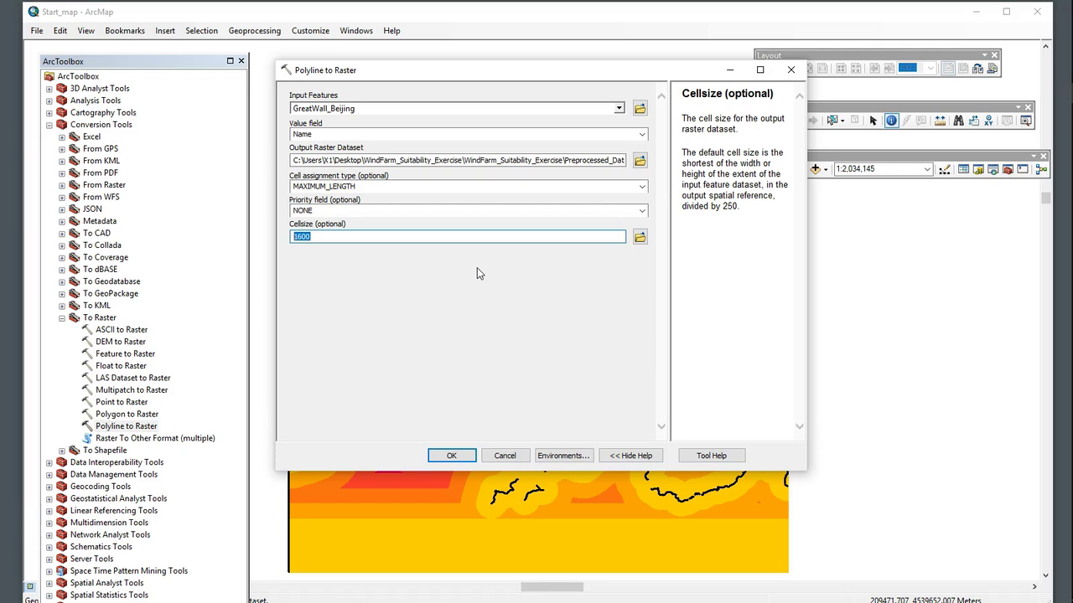
{"action": "type", "text": "5"}
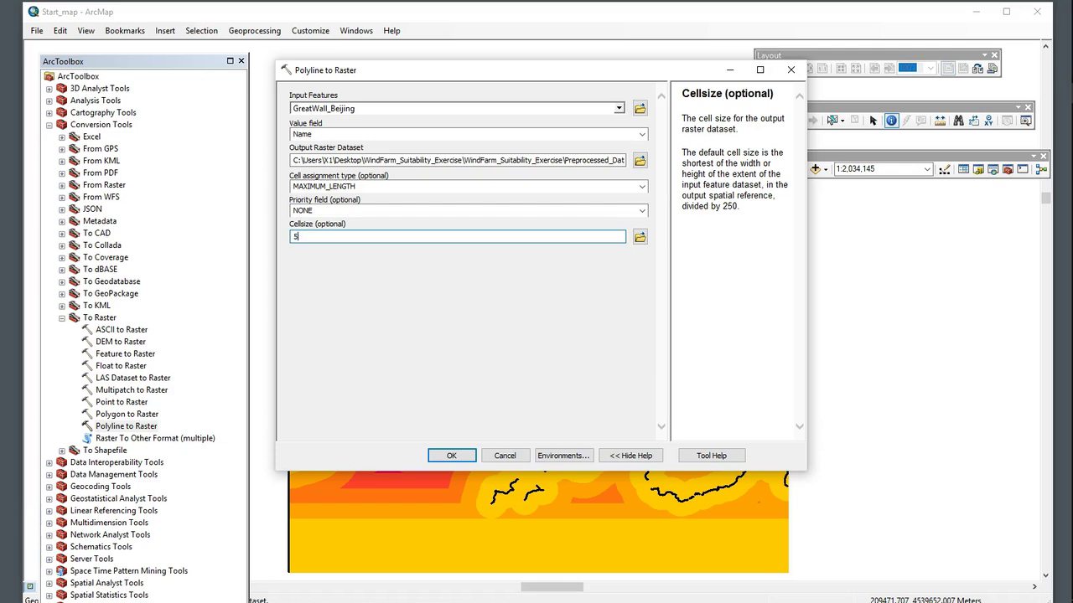
{"action": "left_click", "coordinate": [452, 456]}
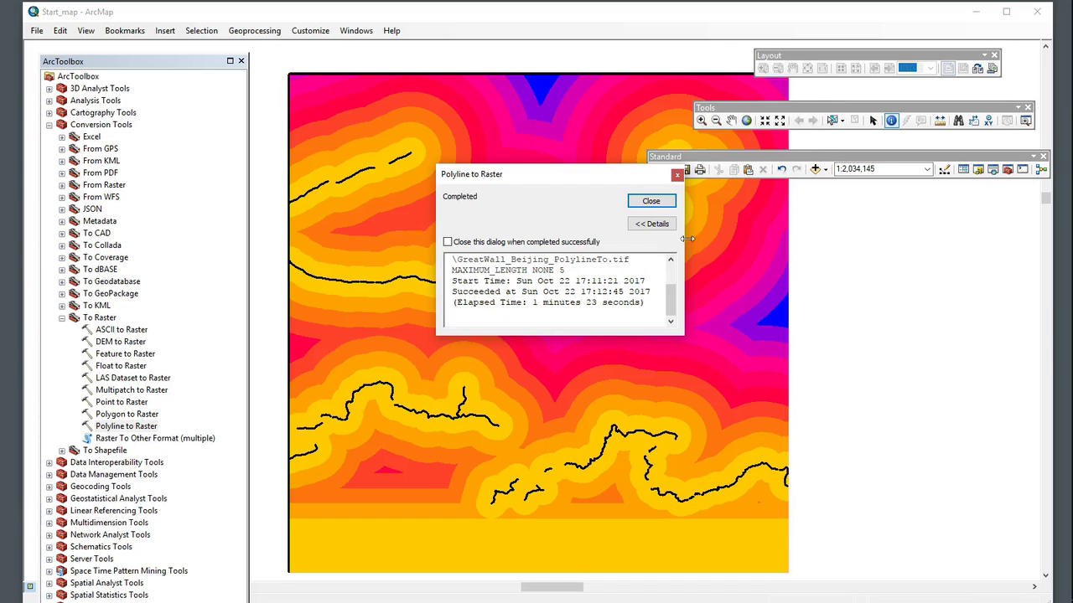
{"action": "left_click", "coordinate": [651, 202]}
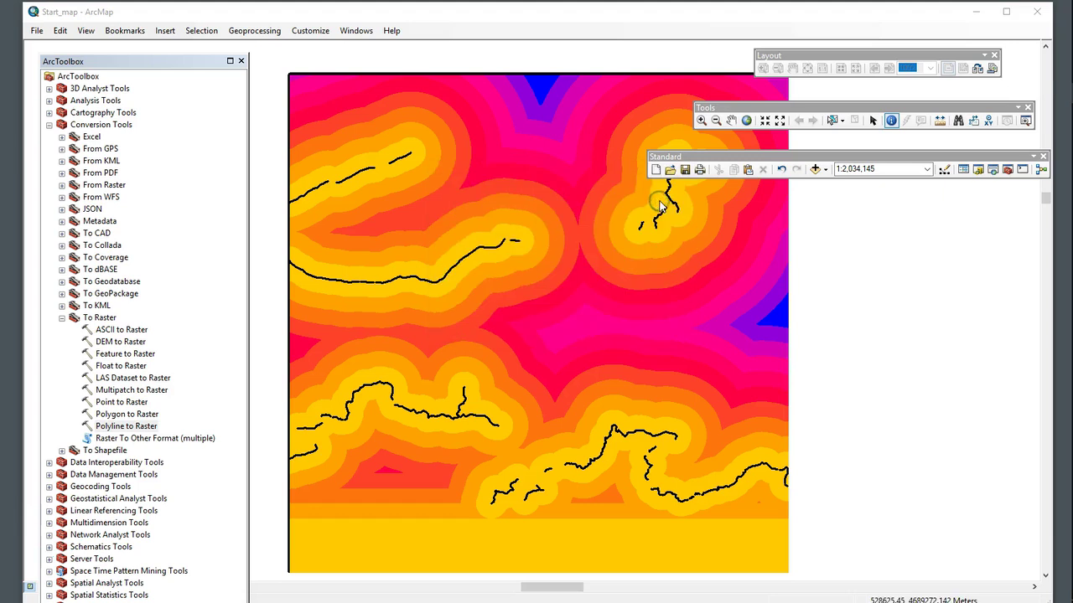
Step: Place the GreatWall_Beijing_PolylineTo.tif raster at the head of the layer order and inspect its cells up close at a wall segment's end
{"action": "left_click", "coordinate": [964, 171]}
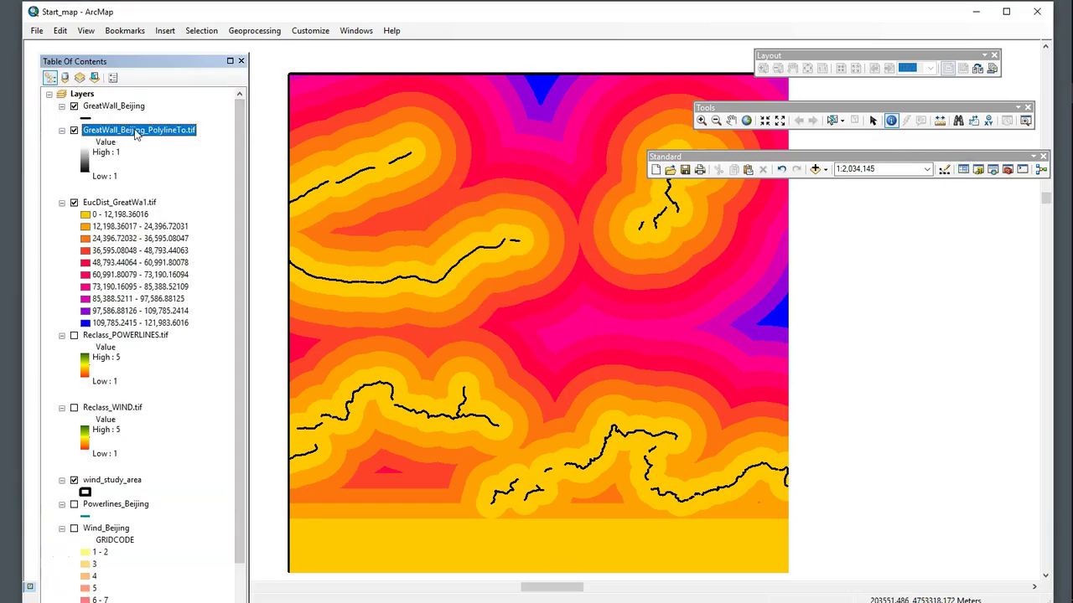
{"action": "left_click_drag", "start_coordinate": [155, 133], "coordinate": [151, 94]}
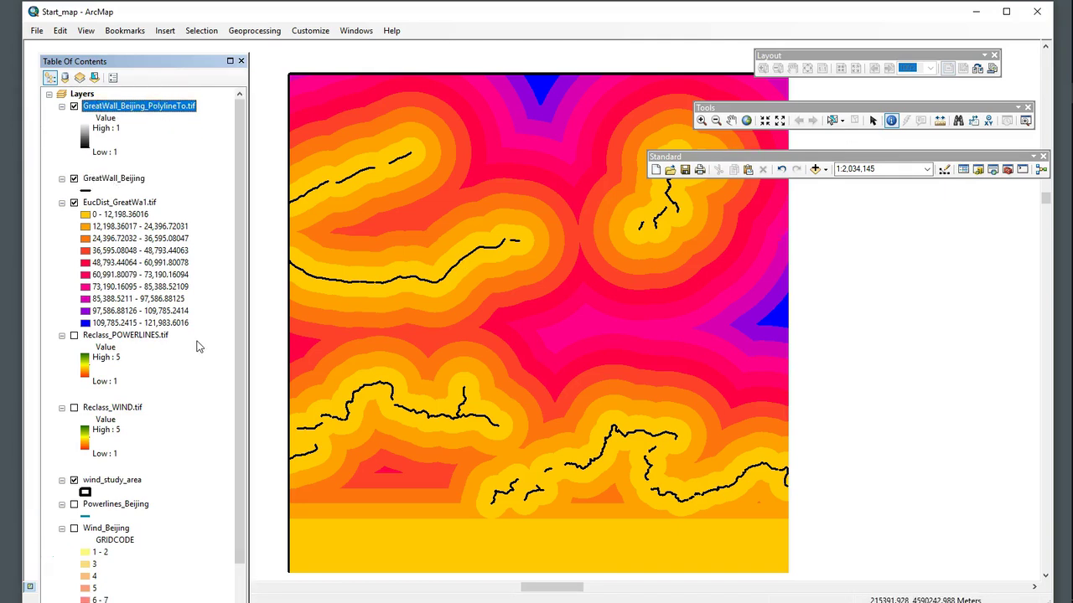
{"action": "left_click", "coordinate": [701, 120]}
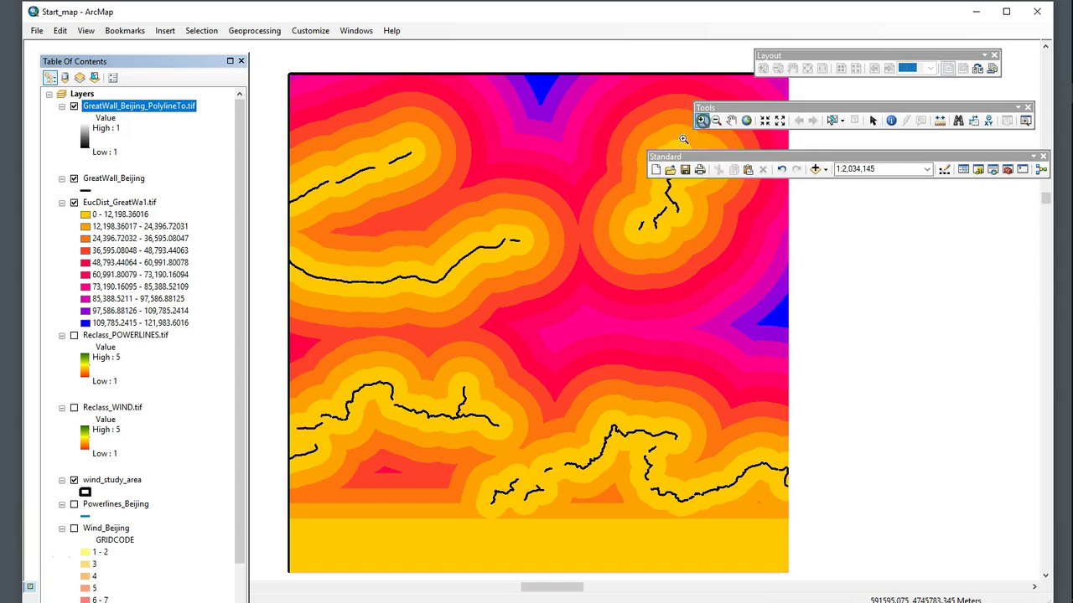
{"action": "left_click_drag", "start_coordinate": [508, 228], "coordinate": [524, 250]}
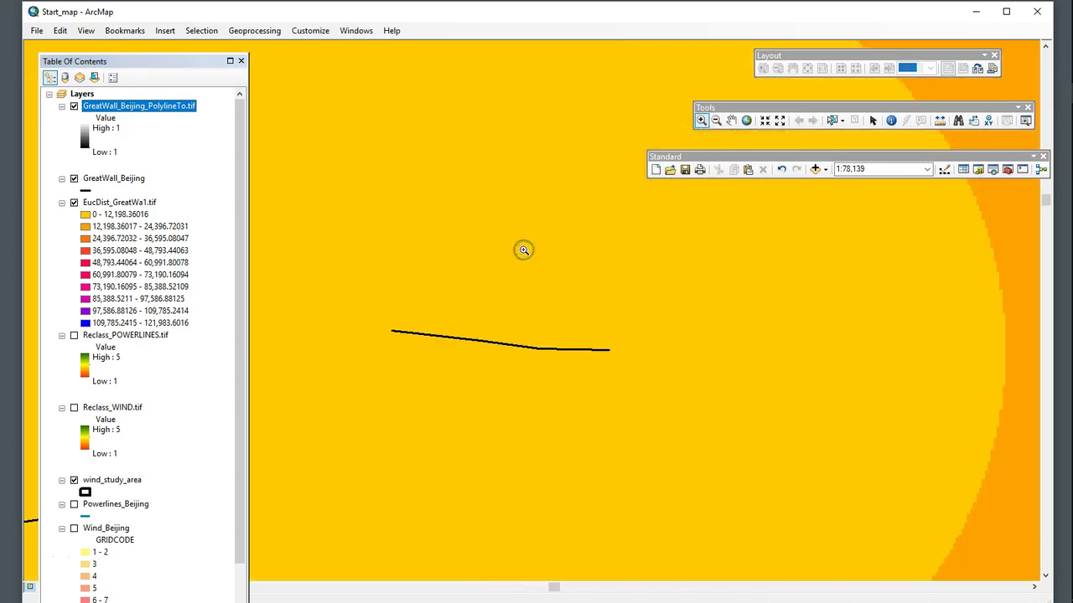
{"action": "left_click_drag", "start_coordinate": [369, 315], "coordinate": [426, 350]}
{"action": "left_click_drag", "start_coordinate": [379, 259], "coordinate": [452, 363]}
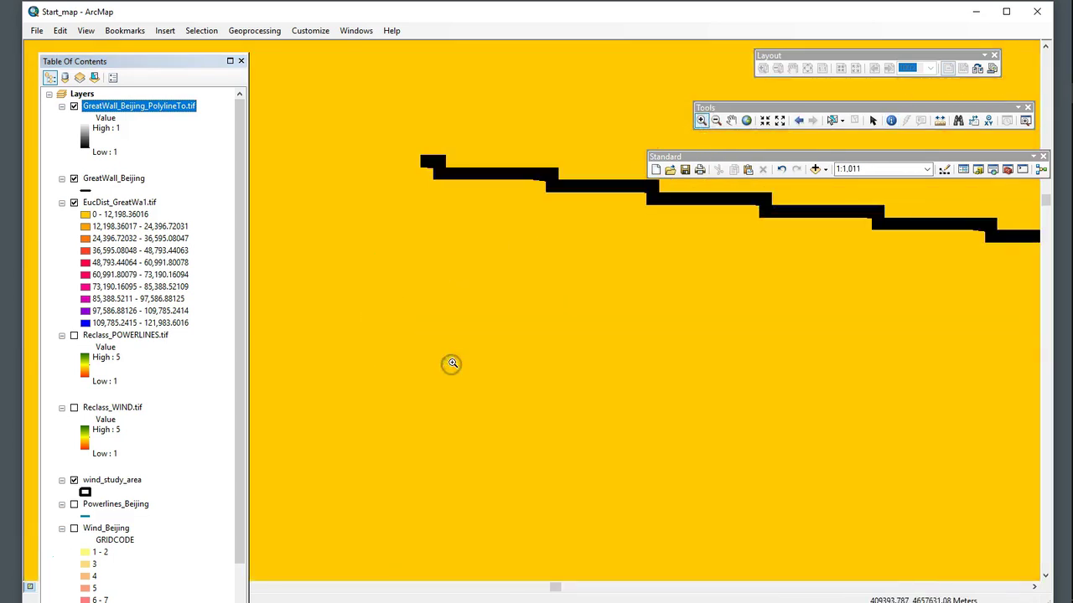
Step: Change the GreatWall_Beijing line symbol's color to yellow
{"action": "left_click", "coordinate": [87, 191]}
{"action": "left_click", "coordinate": [414, 217]}
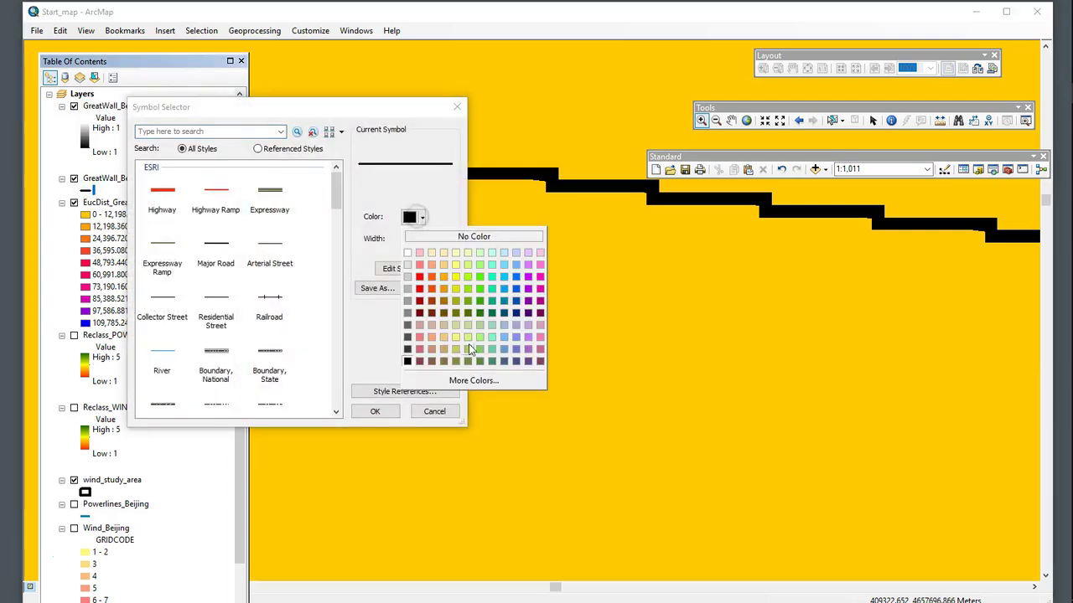
{"action": "left_click", "coordinate": [456, 277]}
{"action": "left_click", "coordinate": [370, 411]}
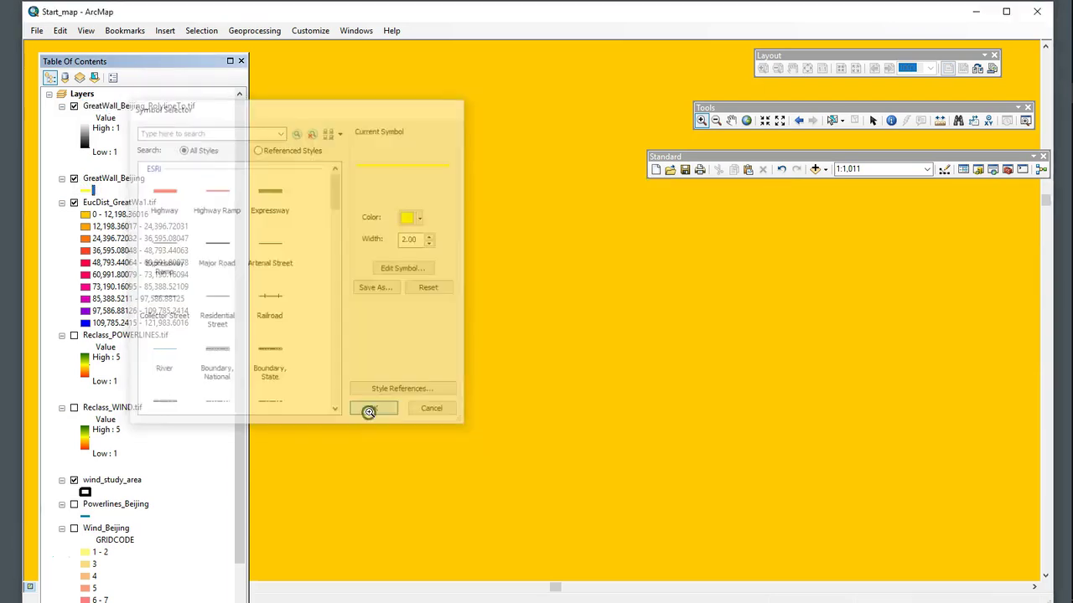
Step: Compare the GreatWall_Beijing line with the raster cells by temporarily drawing it above them, and return to the raster's full extent
{"action": "left_click_drag", "start_coordinate": [106, 190], "coordinate": [113, 98]}
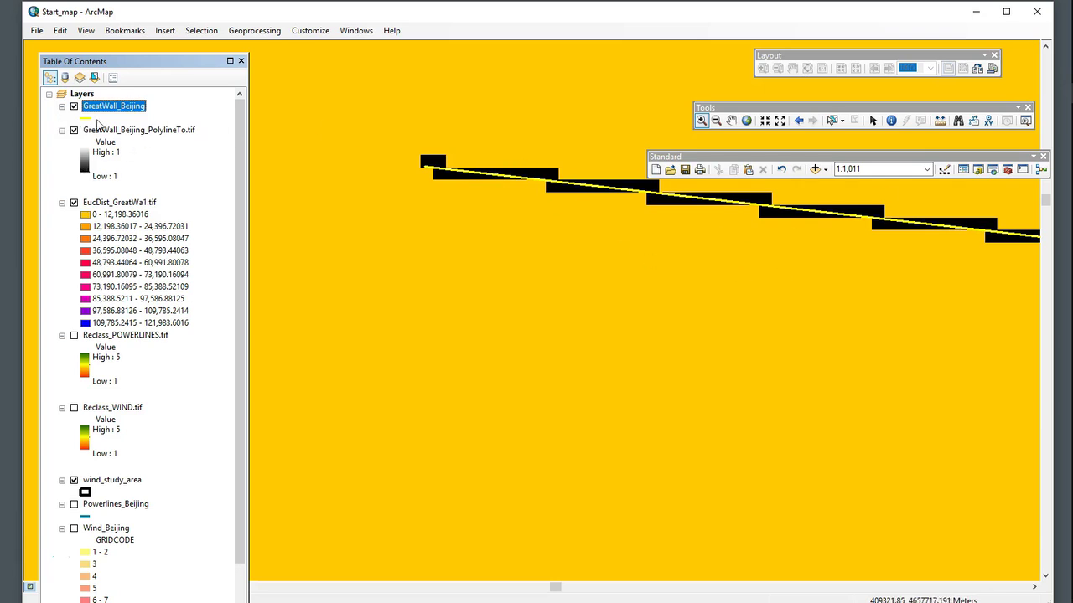
{"action": "left_click_drag", "start_coordinate": [157, 134], "coordinate": [149, 98]}
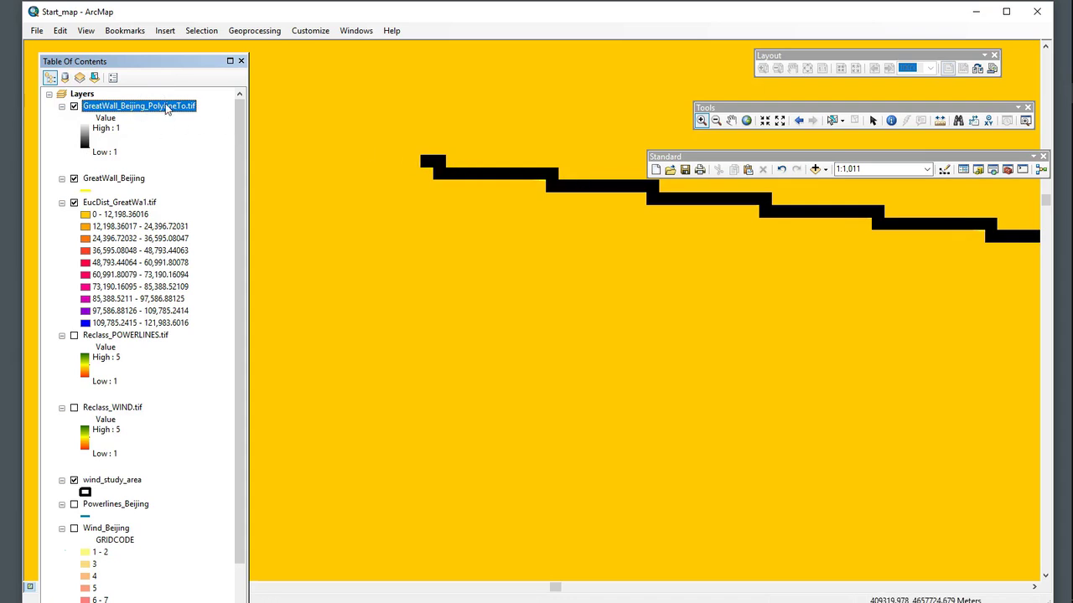
{"action": "right_click", "coordinate": [164, 108]}
{"action": "left_click", "coordinate": [212, 173]}
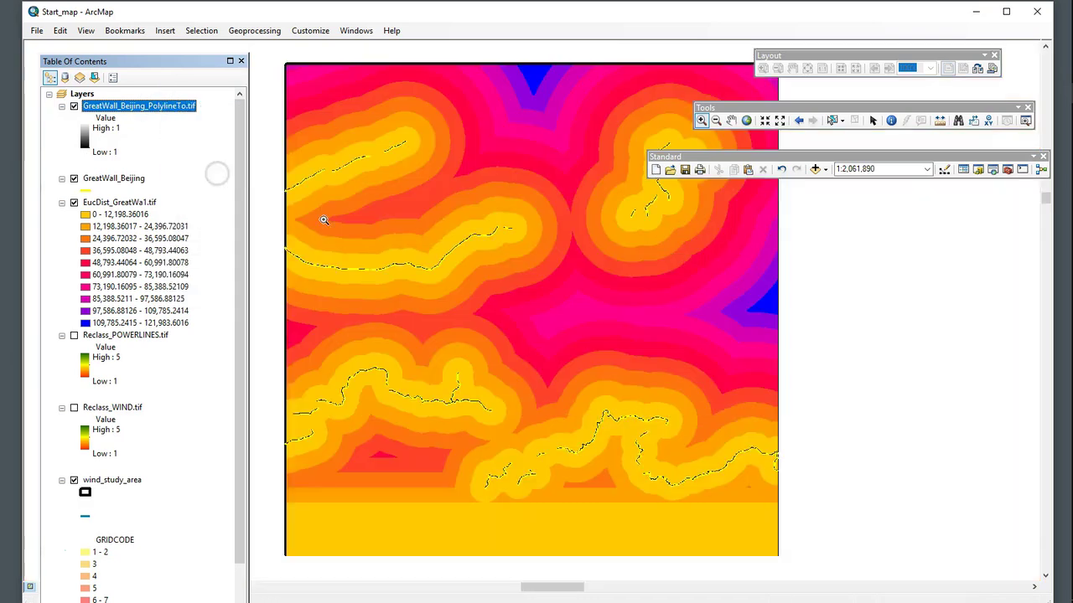
{"action": "left_click_drag", "start_coordinate": [802, 158], "coordinate": [755, 148]}
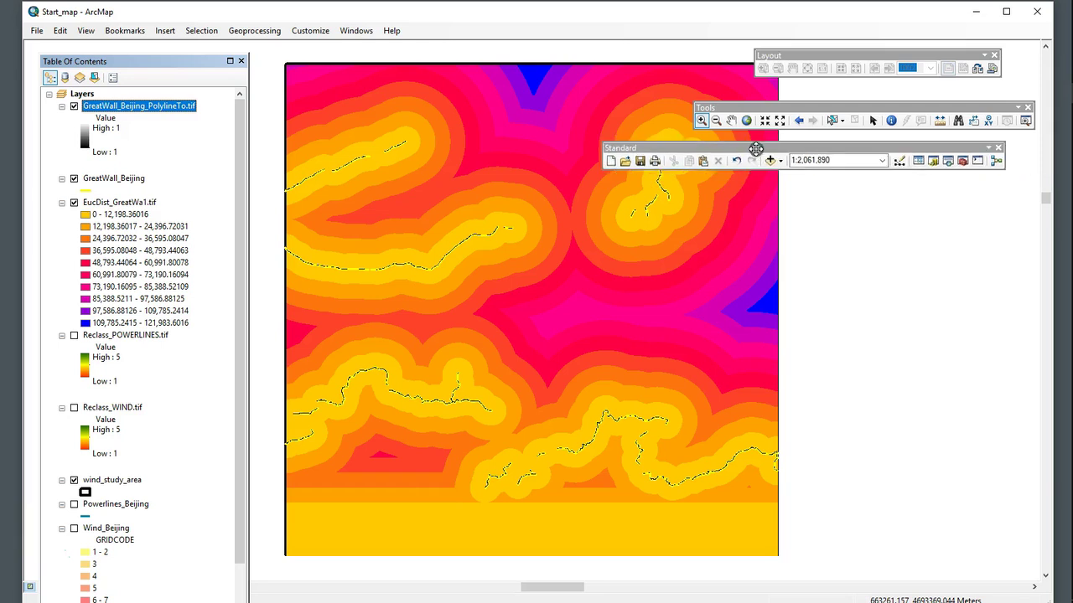
Step: Remove the EucDist_GreatWa1.tif distance layer from the map
{"action": "left_click", "coordinate": [135, 204]}
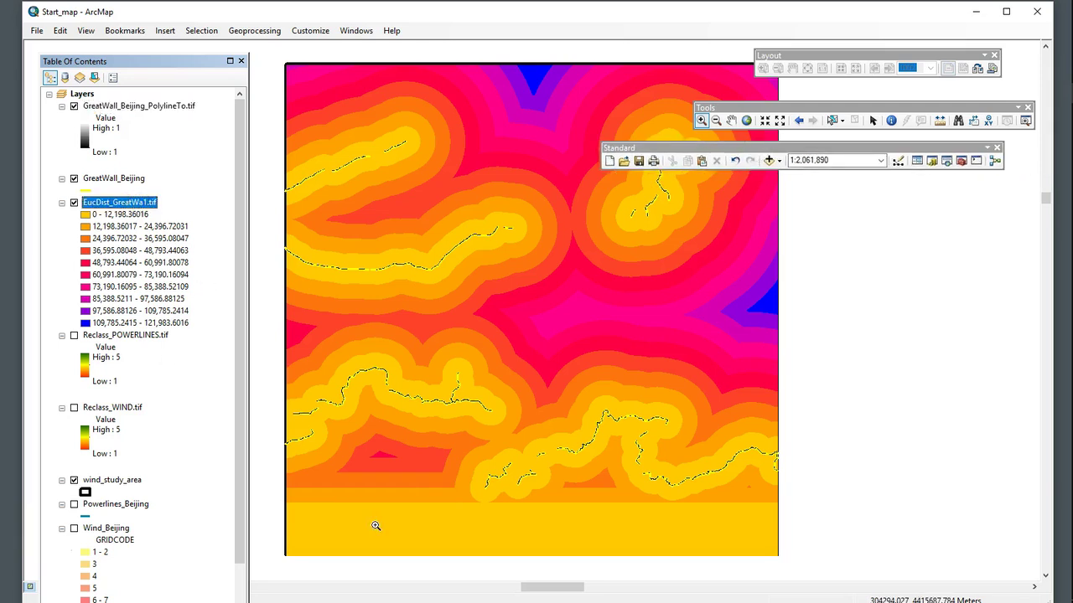
{"action": "right_click", "coordinate": [135, 209]}
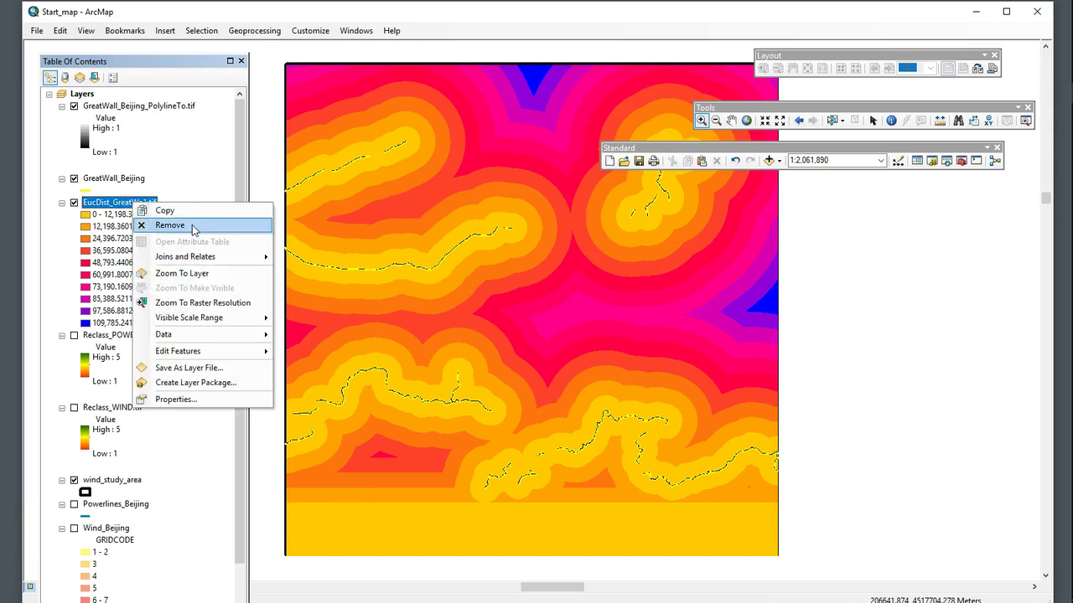
{"action": "left_click", "coordinate": [190, 225]}
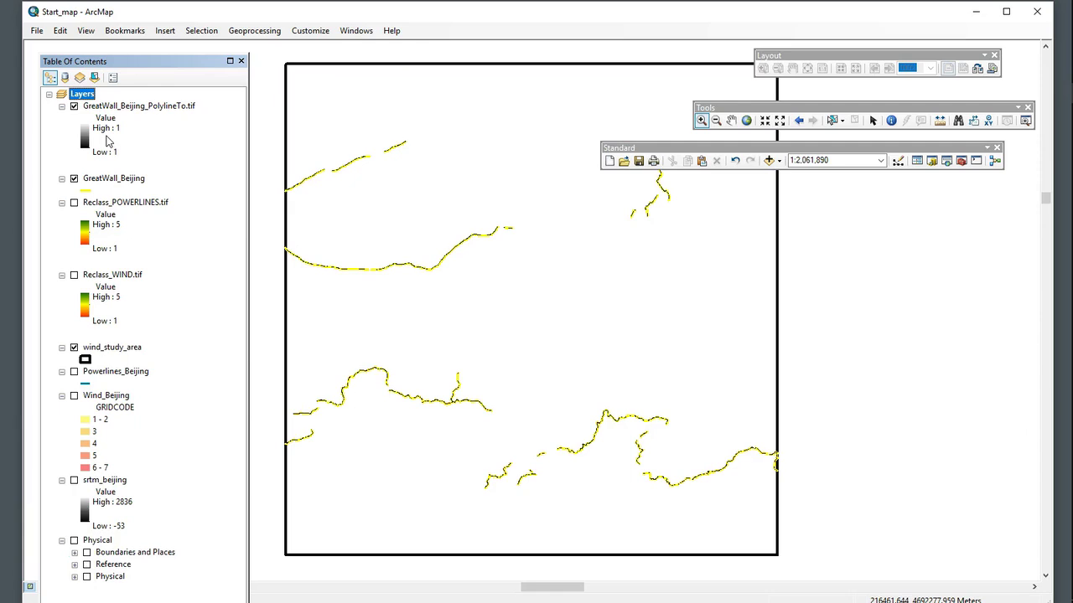
Step: Collapse the Conversion Tools and open the Euclidean Distance tool from the Spatial Analyst Distance toolset
{"action": "left_click", "coordinate": [961, 160]}
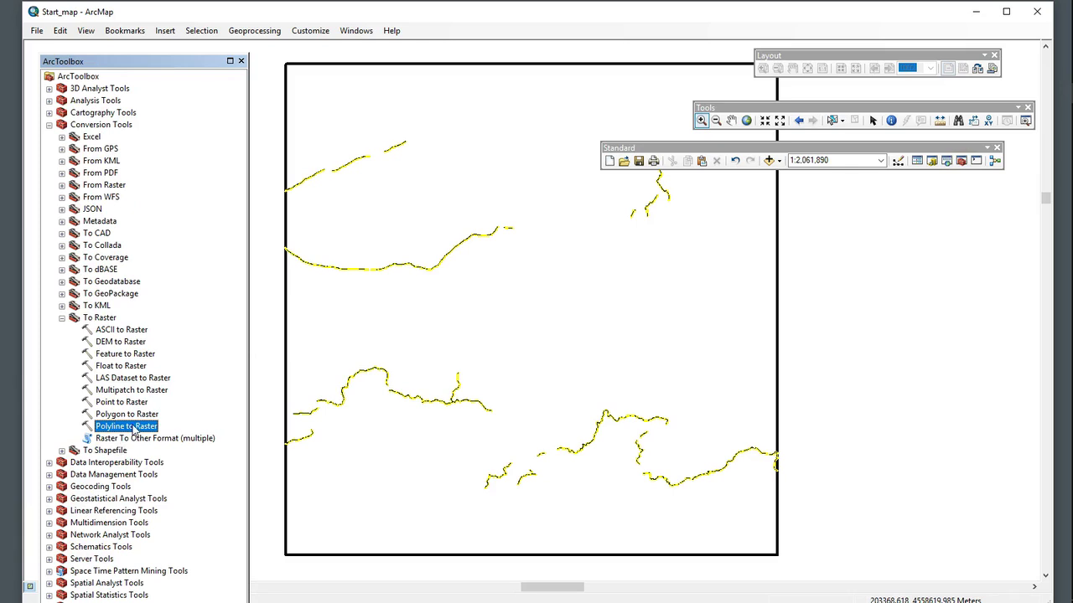
{"action": "left_click", "coordinate": [61, 317]}
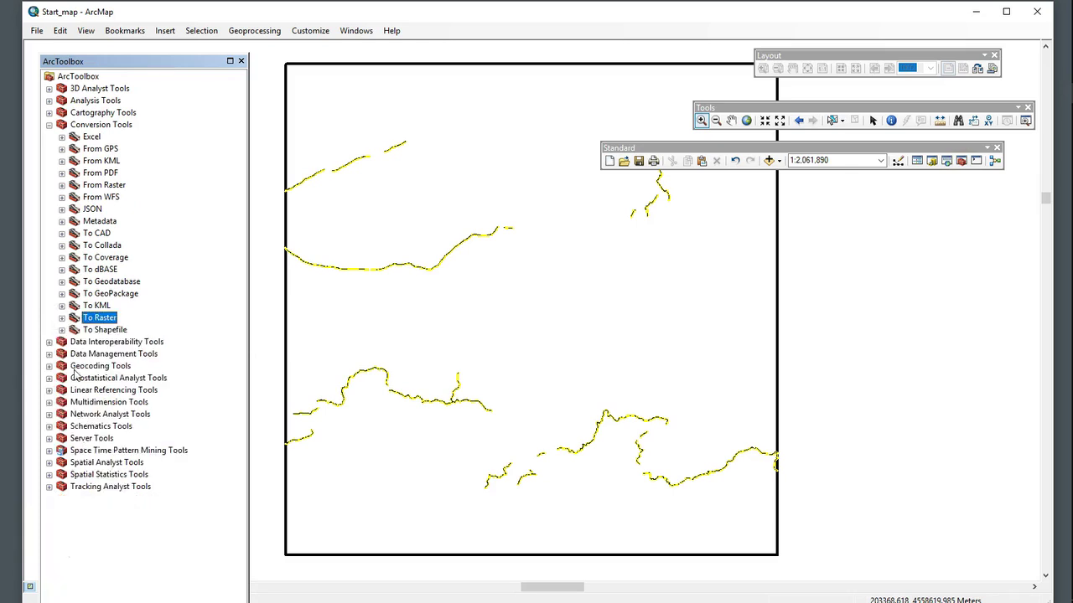
{"action": "left_click", "coordinate": [48, 124]}
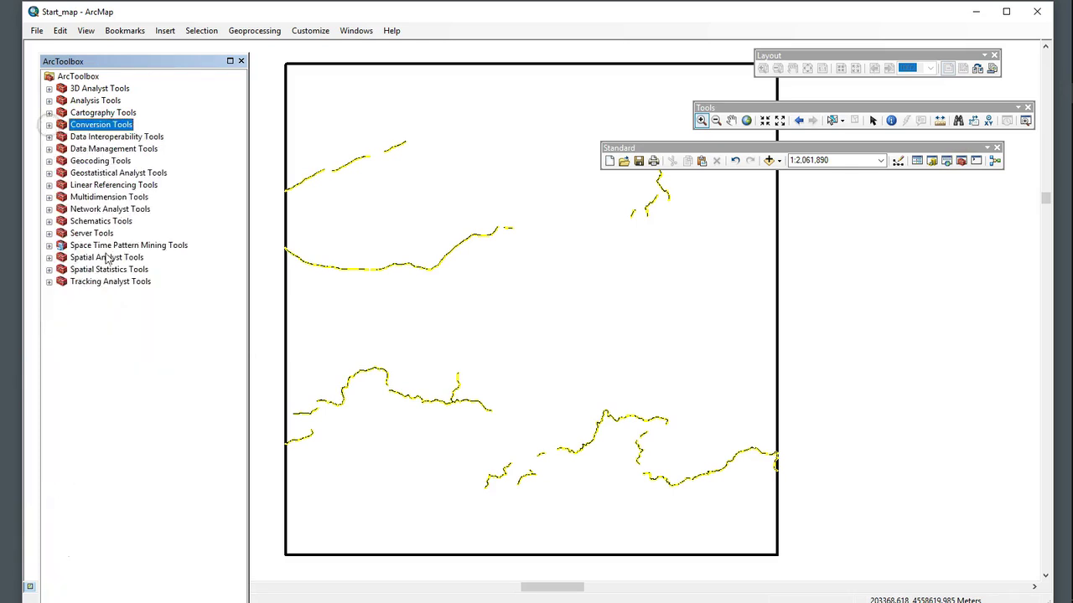
{"action": "left_click", "coordinate": [49, 257]}
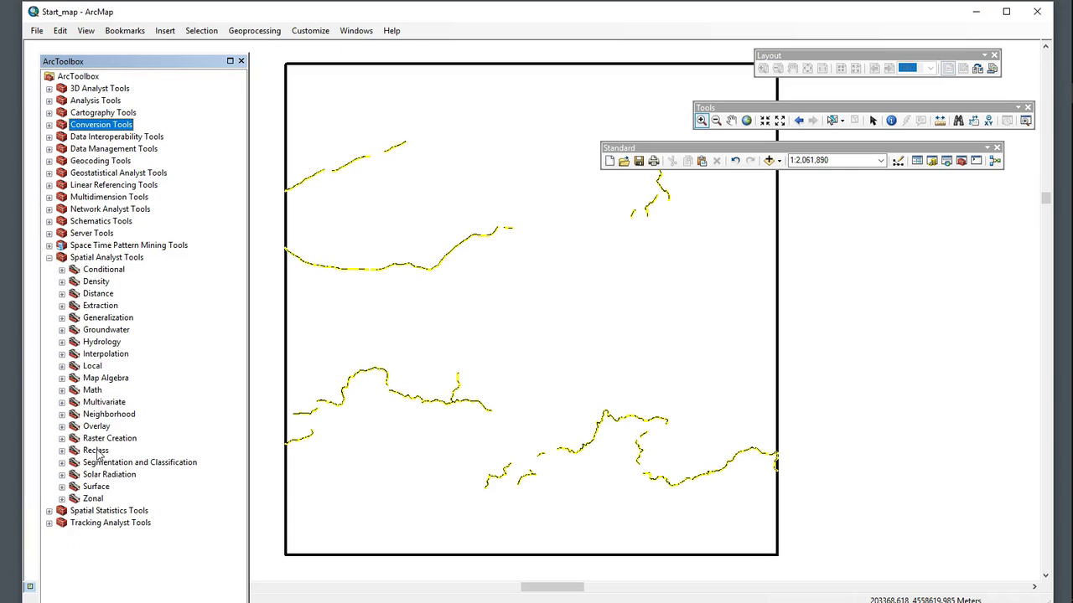
{"action": "double_click", "coordinate": [99, 294]}
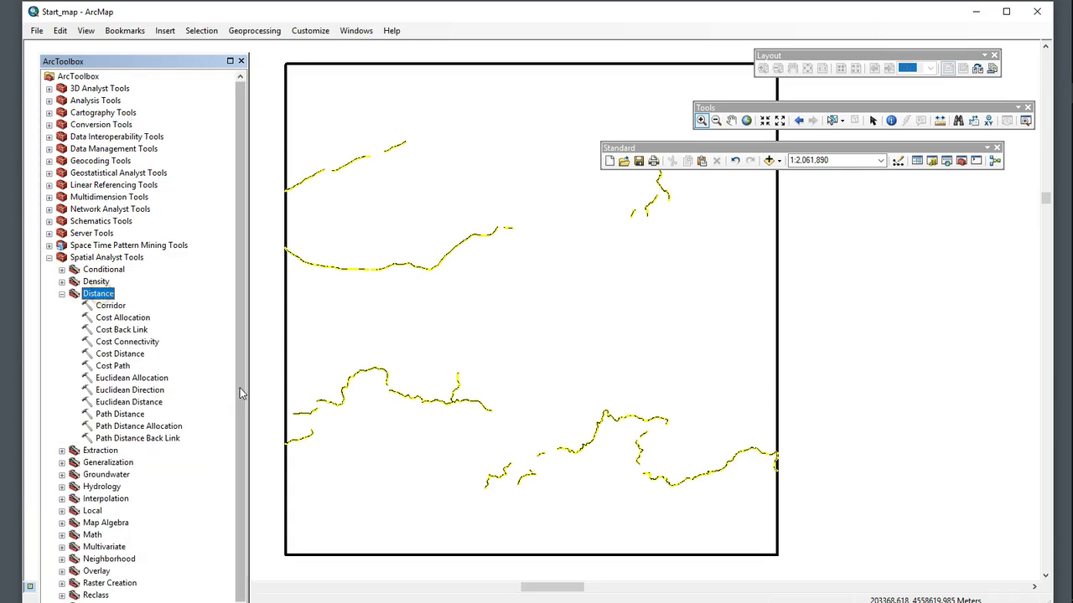
{"action": "double_click", "coordinate": [151, 406]}
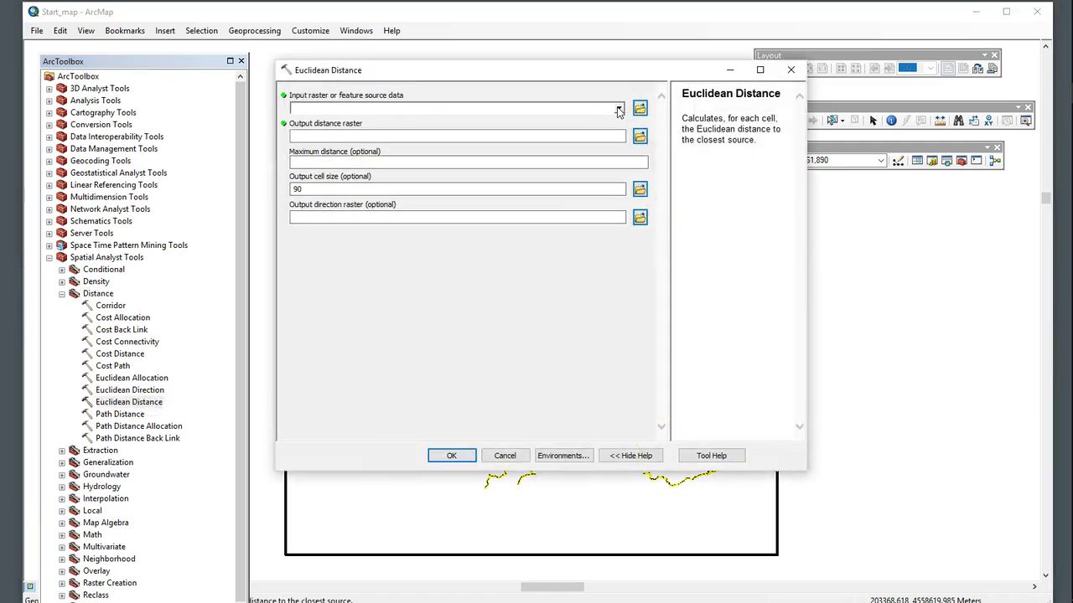
{"action": "left_click_drag", "start_coordinate": [537, 74], "coordinate": [522, 92]}
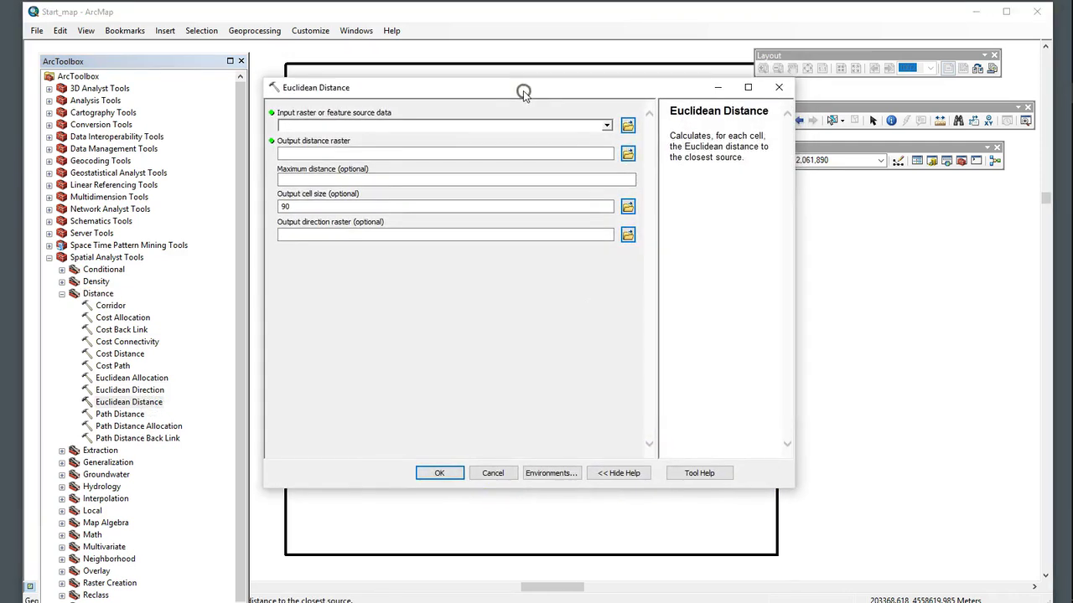
Step: Set GreatWall_Beijing_PolylineTo.tif as the Euclidean Distance source data and the output cell size to 90
{"action": "left_click", "coordinate": [606, 125]}
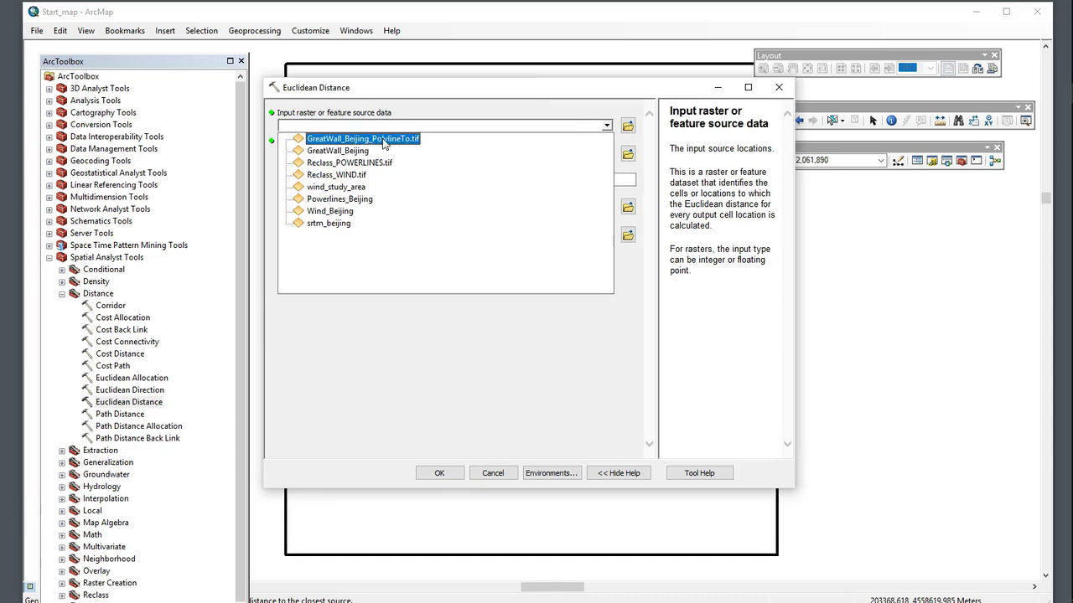
{"action": "left_click", "coordinate": [392, 140]}
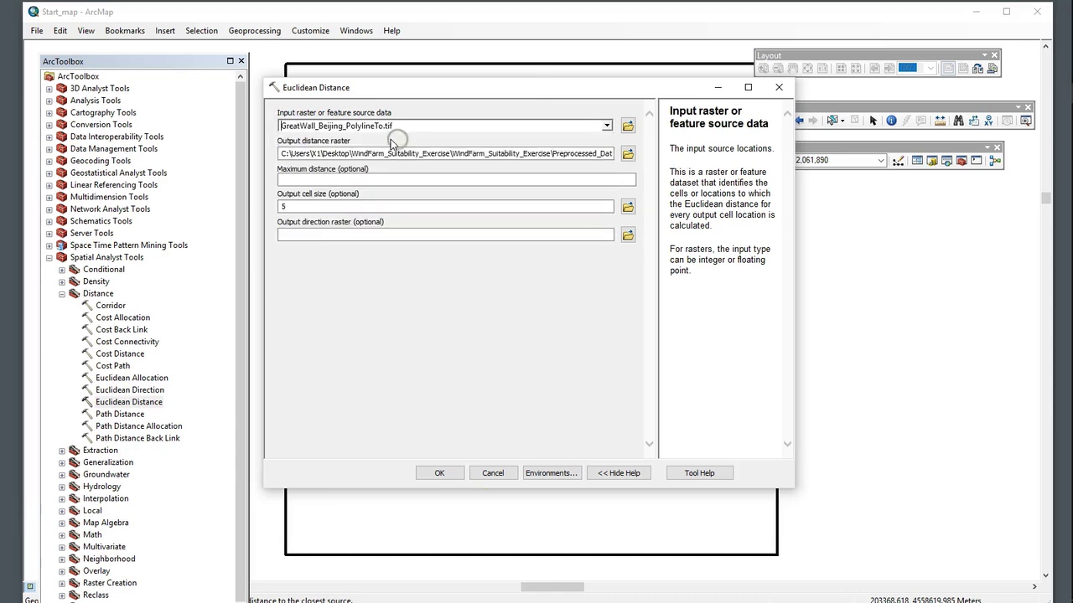
{"action": "left_click", "coordinate": [320, 207]}
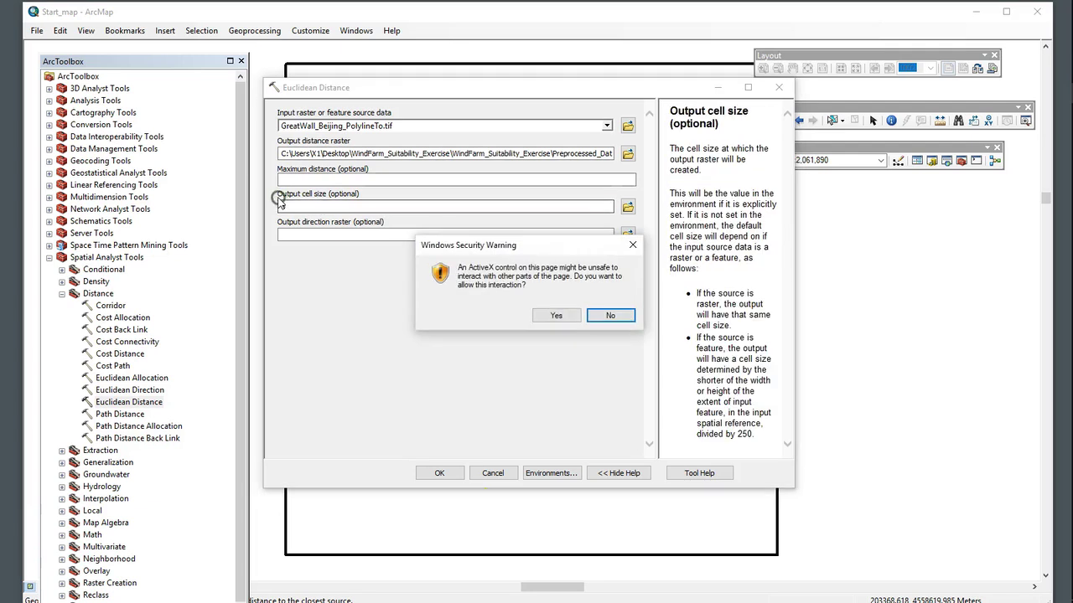
{"action": "left_click", "coordinate": [611, 316]}
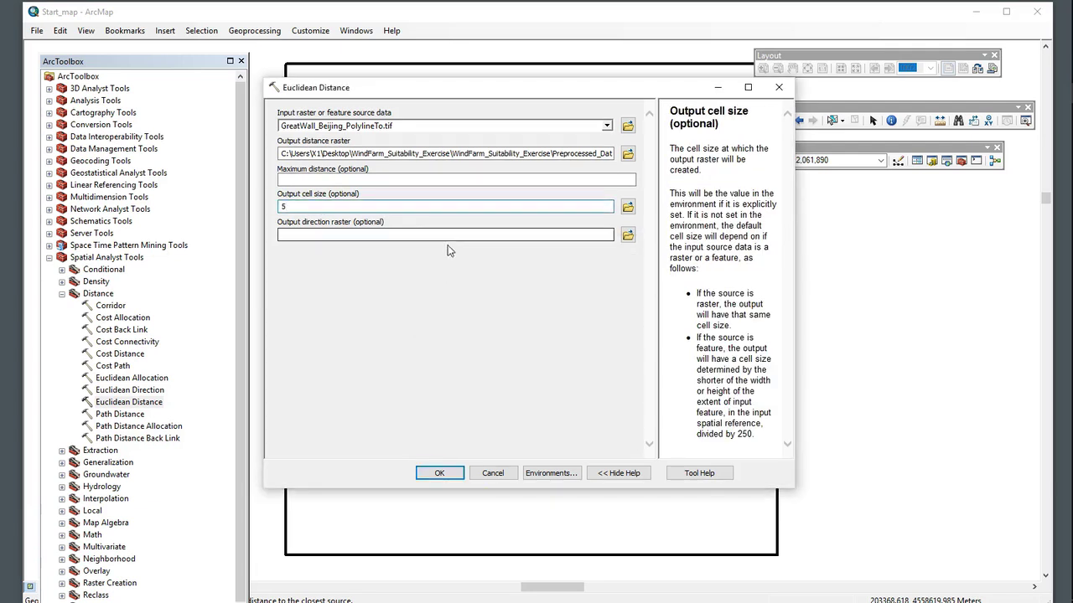
{"action": "double_click", "coordinate": [284, 206]}
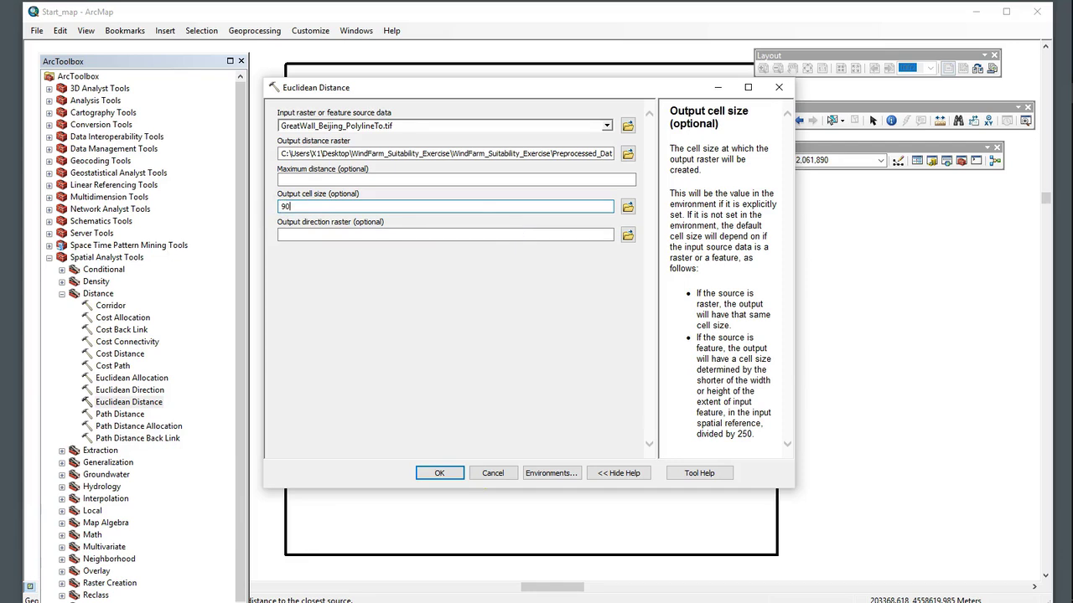
{"action": "type", "text": "90"}
Step: Name the output distance raster EucDist_GreatWa2.tif and run the Euclidean Distance tool, closing its report when it completes
{"action": "left_click", "coordinate": [599, 158]}
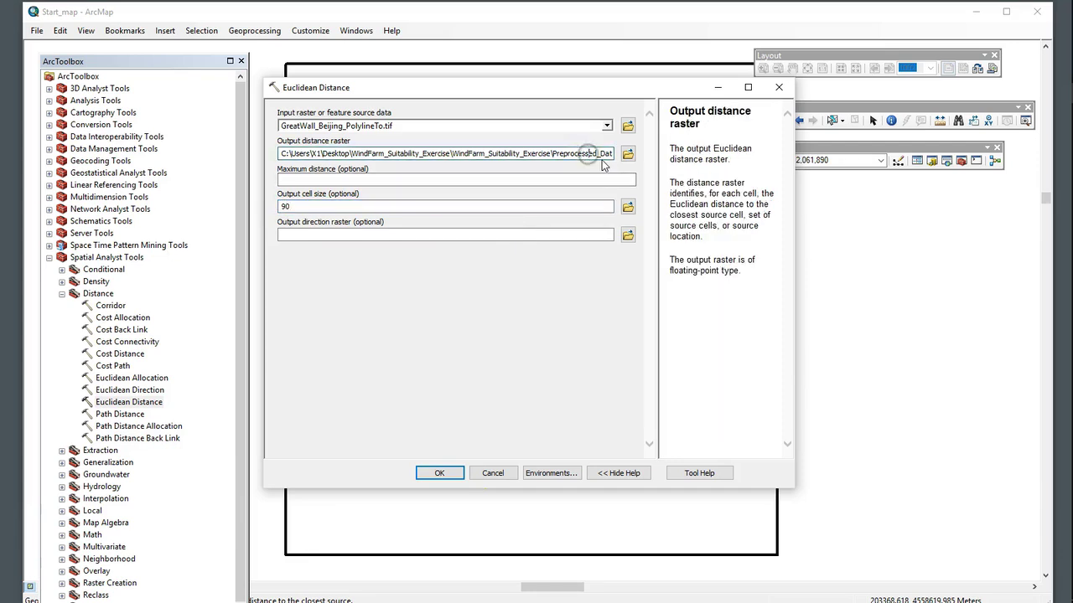
{"action": "key", "text": "End"}
{"action": "type", "text": ".tif"}
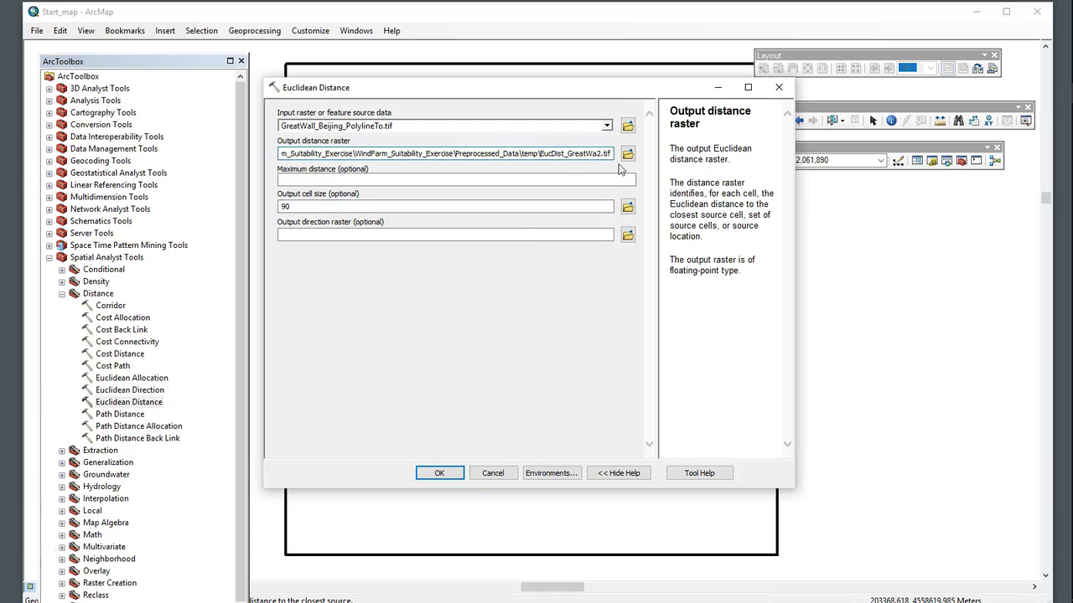
{"action": "left_click", "coordinate": [438, 474]}
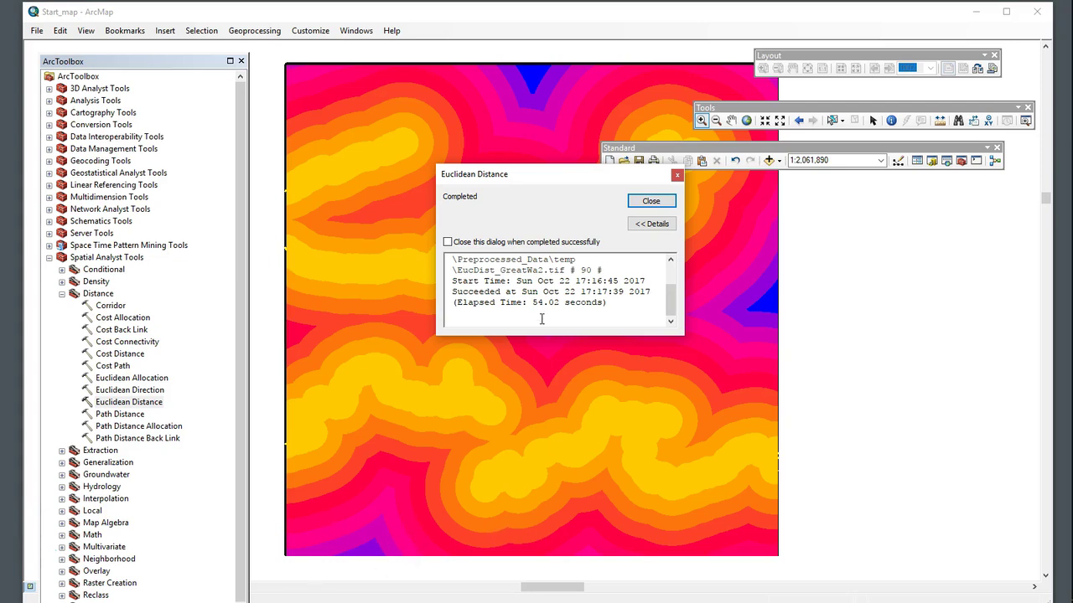
{"action": "left_click", "coordinate": [651, 201]}
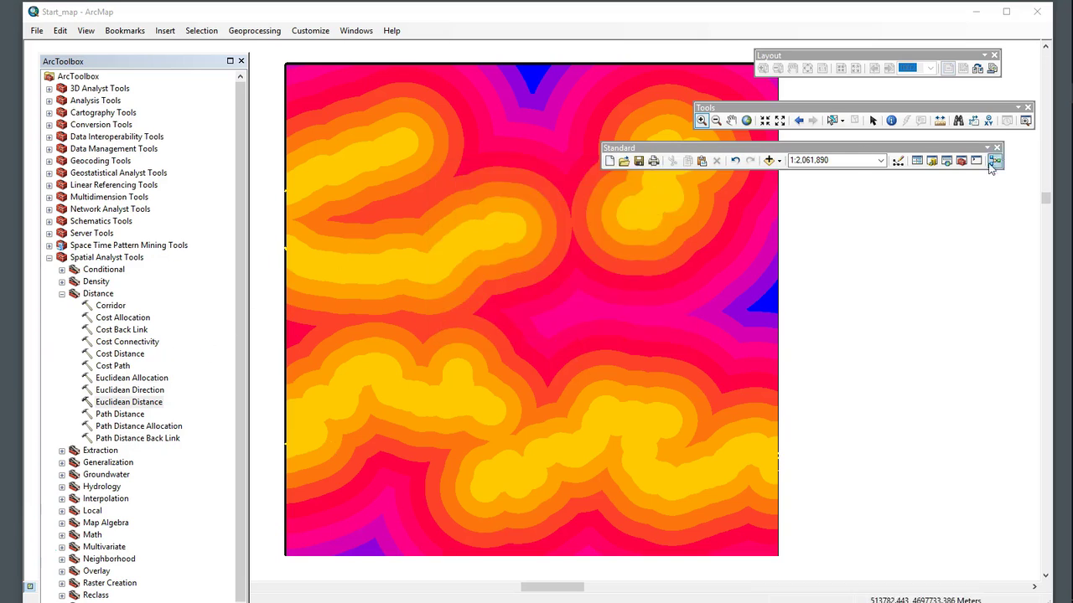
Step: Open the Reclassify tool from the Spatial Analyst Reclass toolset and set EucDist_GreatWa2.tif as the input raster
{"action": "left_click", "coordinate": [921, 161]}
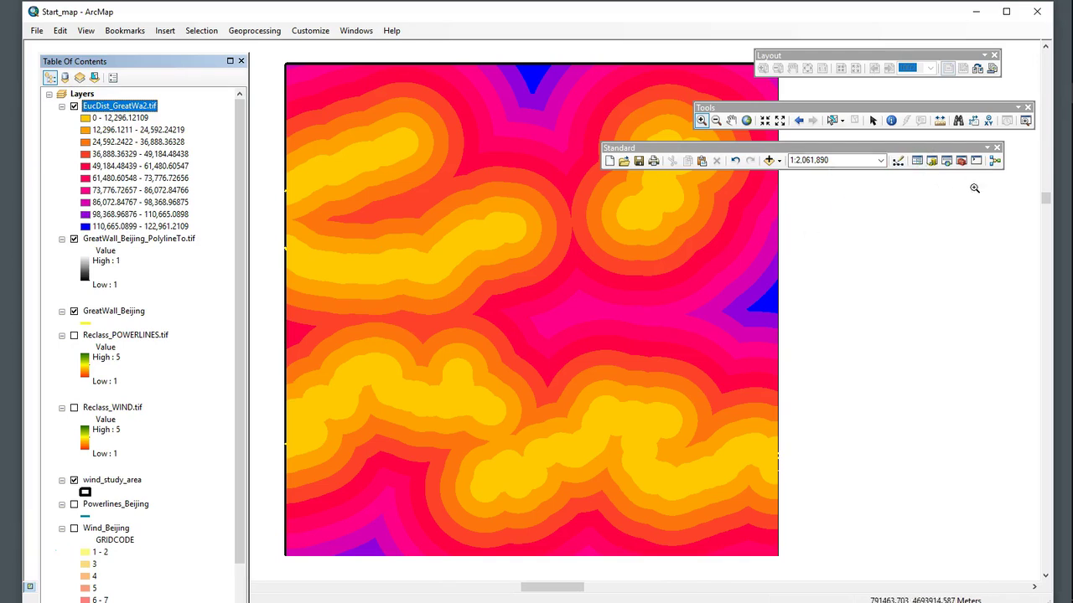
{"action": "left_click", "coordinate": [961, 162]}
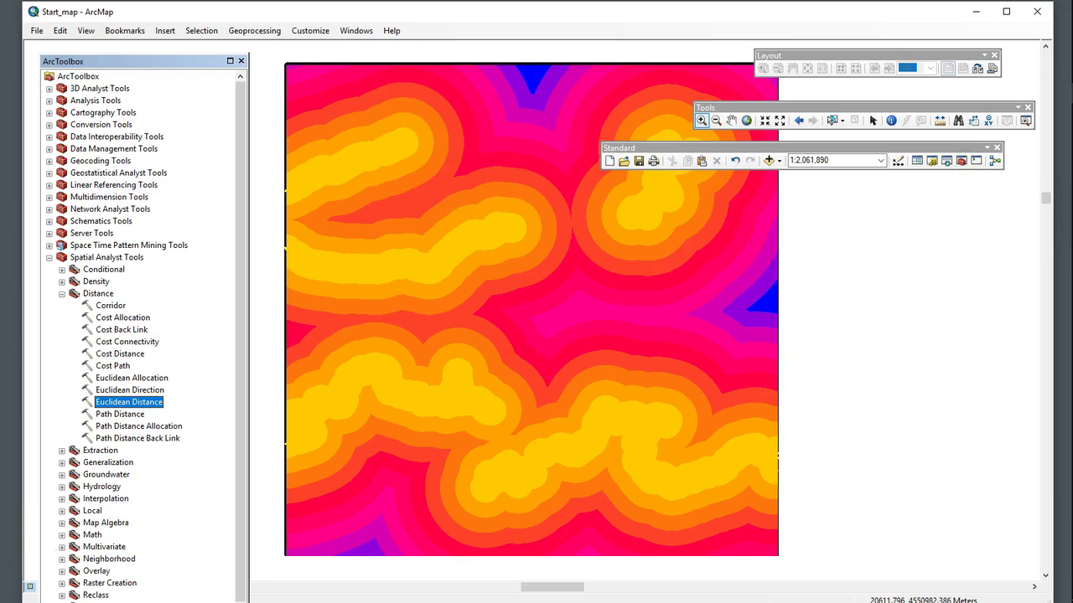
{"action": "left_click", "coordinate": [61, 294]}
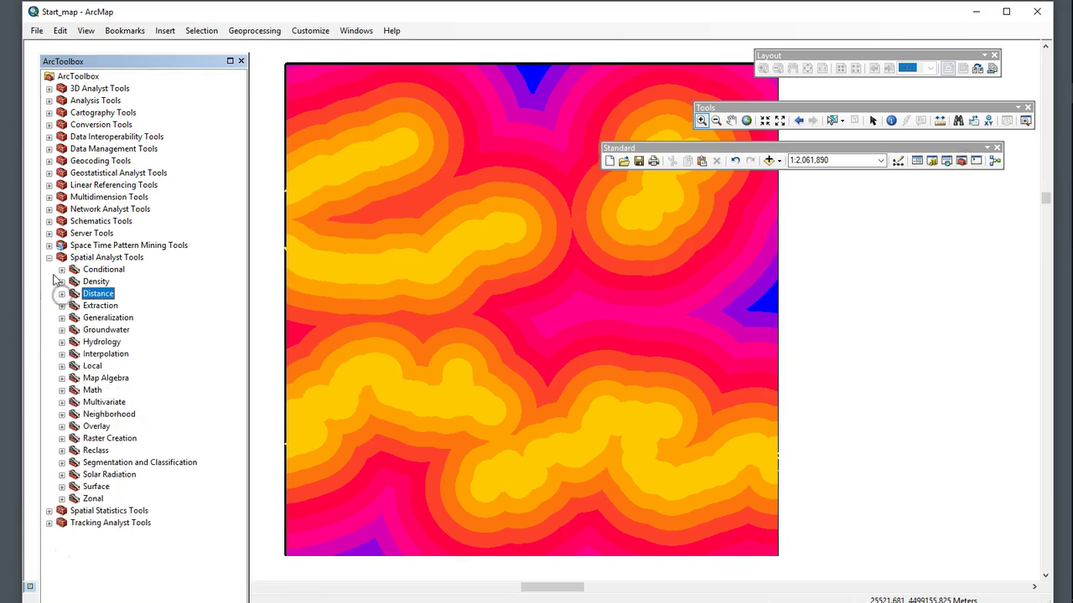
{"action": "double_click", "coordinate": [95, 451]}
{"action": "double_click", "coordinate": [113, 499]}
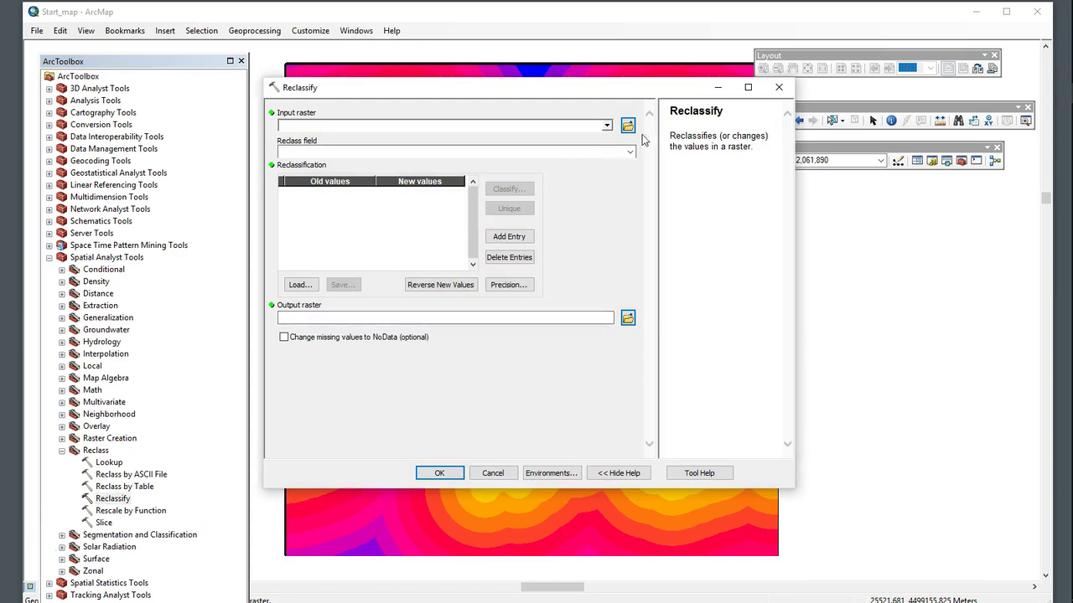
{"action": "left_click", "coordinate": [605, 125]}
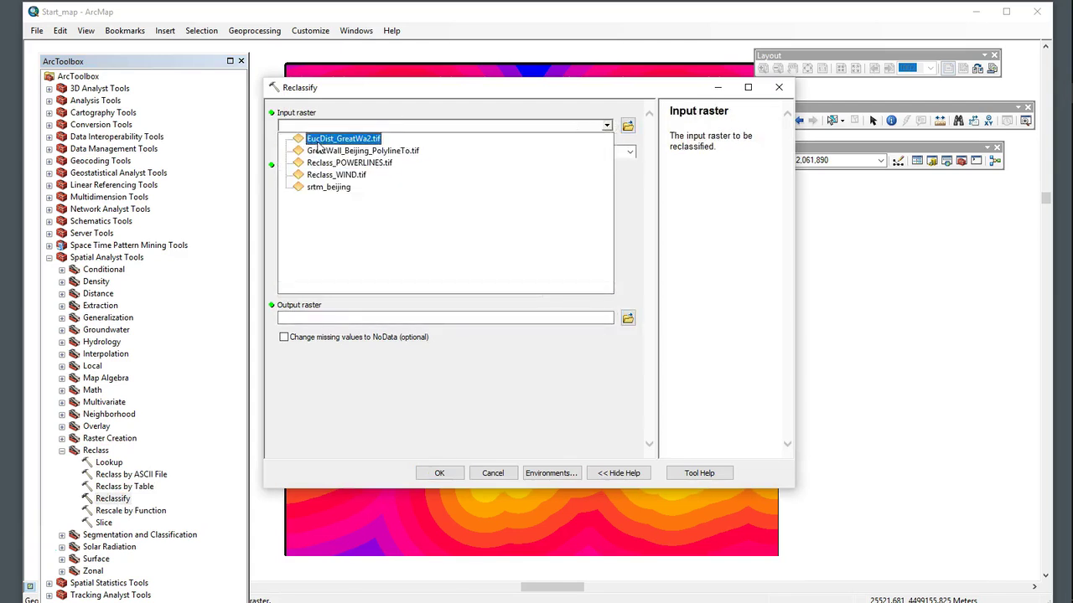
{"action": "left_click", "coordinate": [331, 140]}
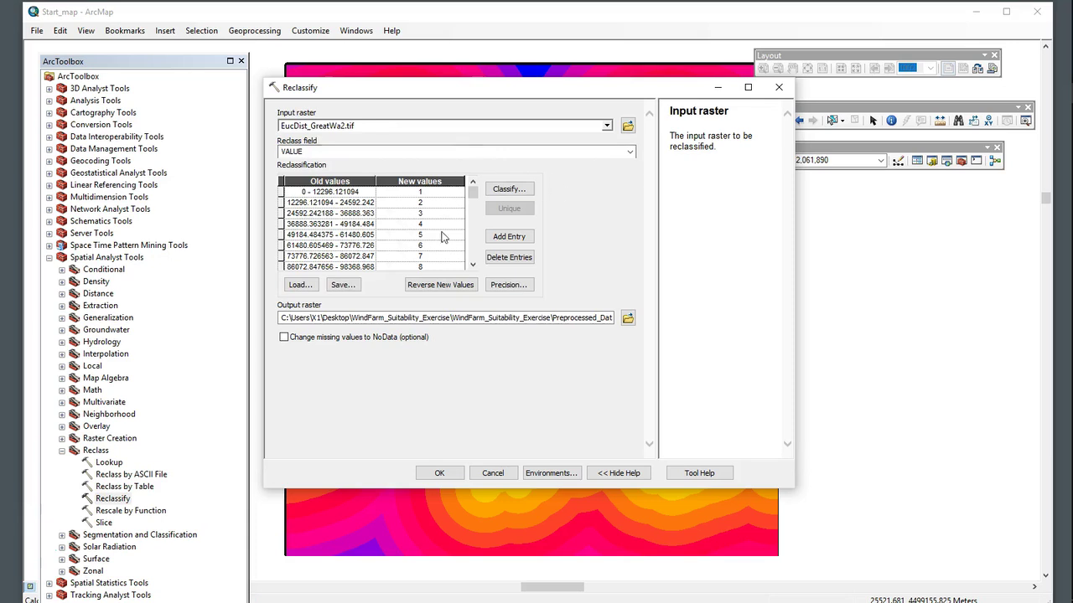
Step: Open the classification settings for the distance values and set 5 classes with the Equal Interval method
{"action": "left_click", "coordinate": [511, 189]}
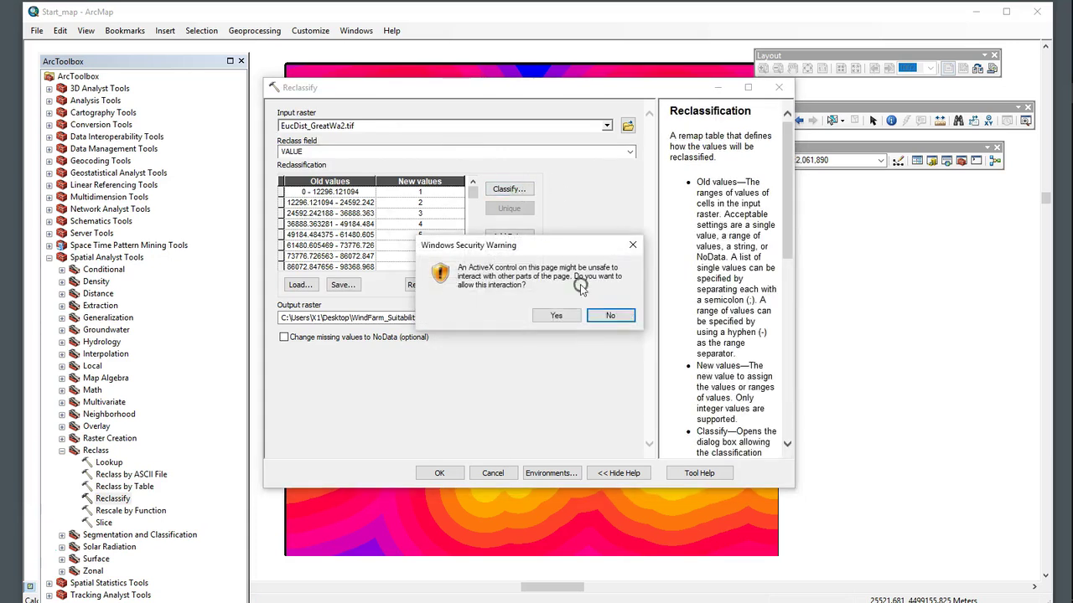
{"action": "left_click", "coordinate": [628, 319]}
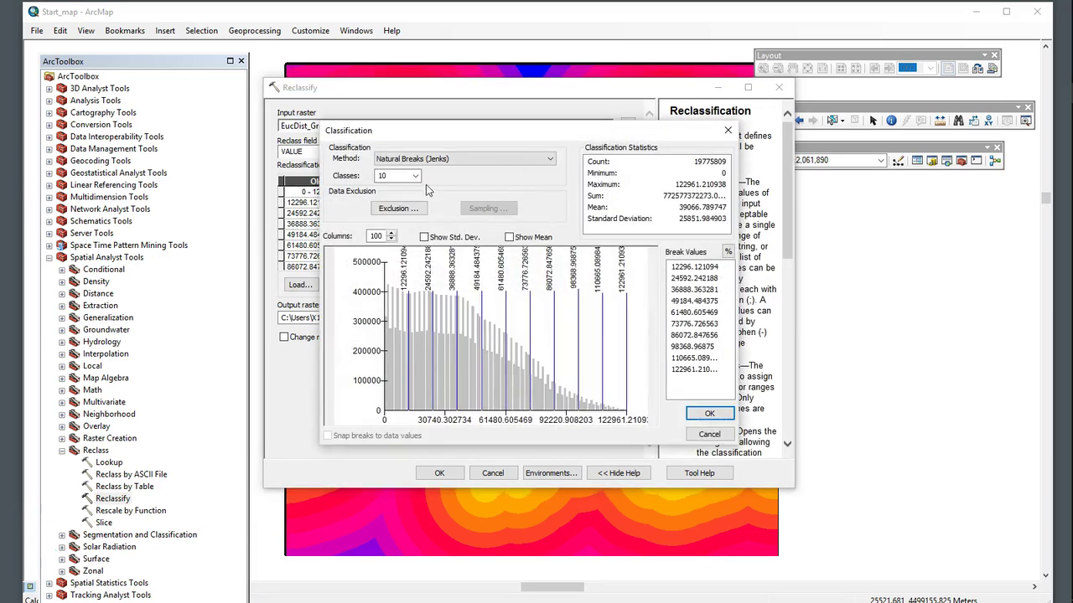
{"action": "left_click", "coordinate": [415, 176]}
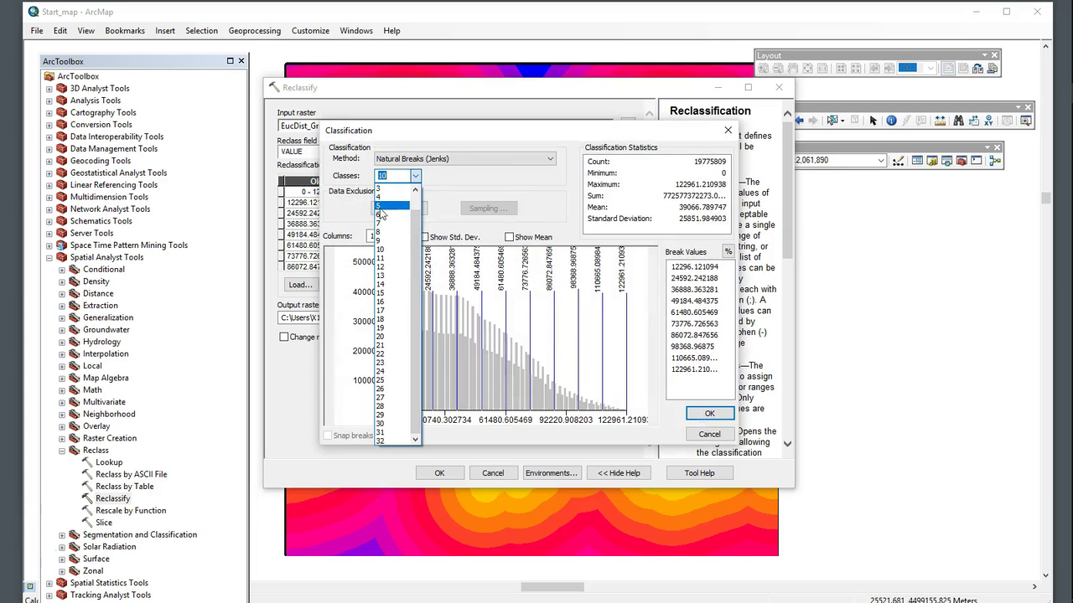
{"action": "left_click", "coordinate": [378, 205]}
{"action": "left_click", "coordinate": [426, 160]}
{"action": "left_click", "coordinate": [428, 179]}
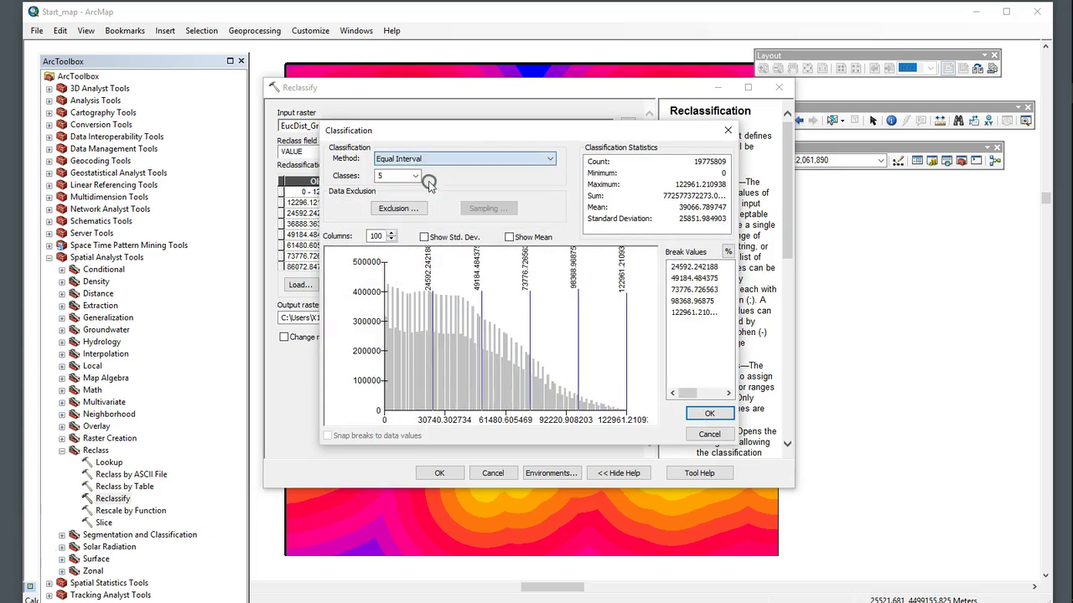
Step: Set the first four class break values to 2000, 5000, 8000 and 10000 and accept the classification
{"action": "left_click", "coordinate": [692, 268]}
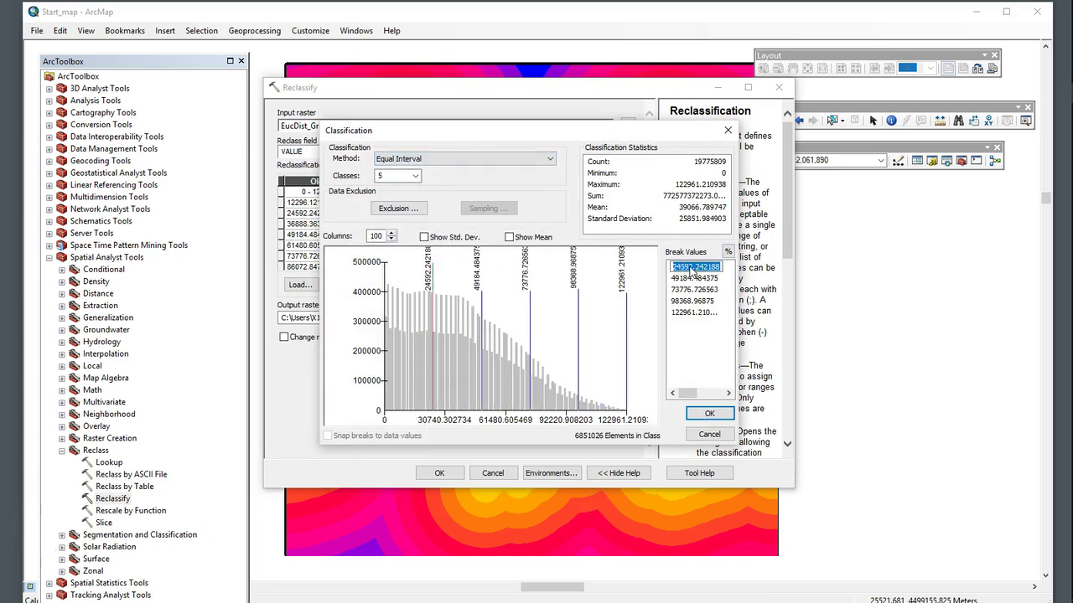
{"action": "type", "text": "2000"}
{"action": "key", "text": "Return"}
{"action": "left_click", "coordinate": [692, 279]}
{"action": "type", "text": "5"}
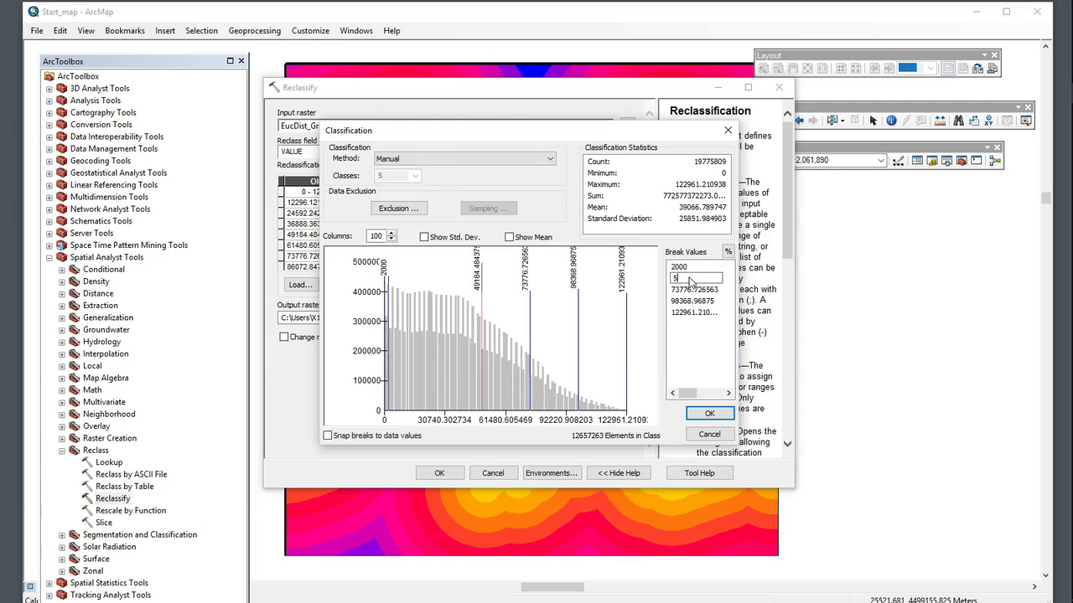
{"action": "type", "text": "000"}
{"action": "key", "text": "Return"}
{"action": "left_click", "coordinate": [692, 289]}
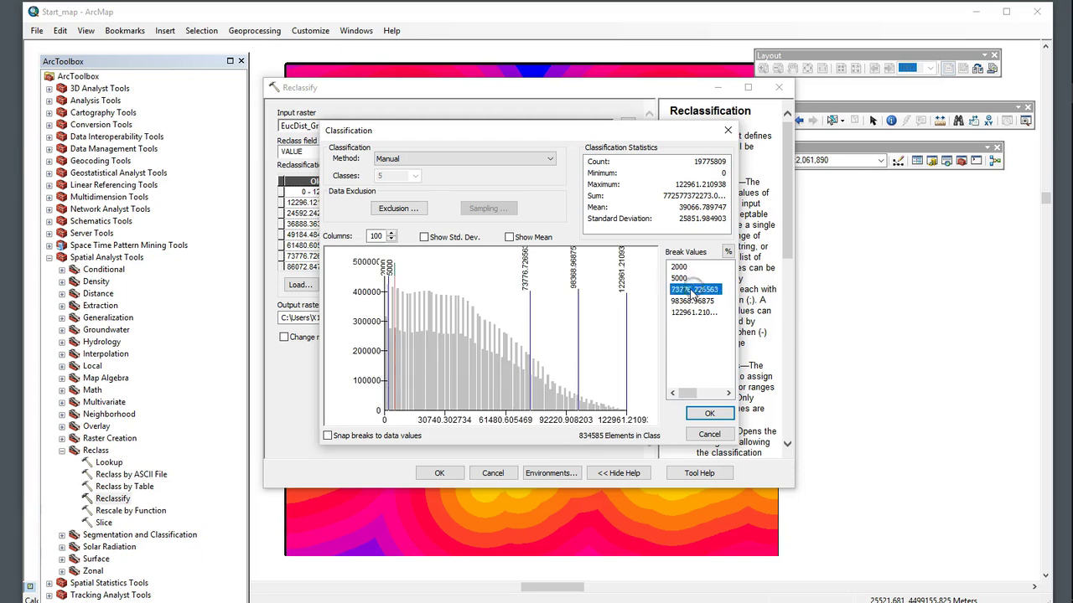
{"action": "type", "text": "8000"}
{"action": "key", "text": "Return"}
{"action": "left_click", "coordinate": [691, 301]}
{"action": "type", "text": "10000"}
{"action": "key", "text": "Return"}
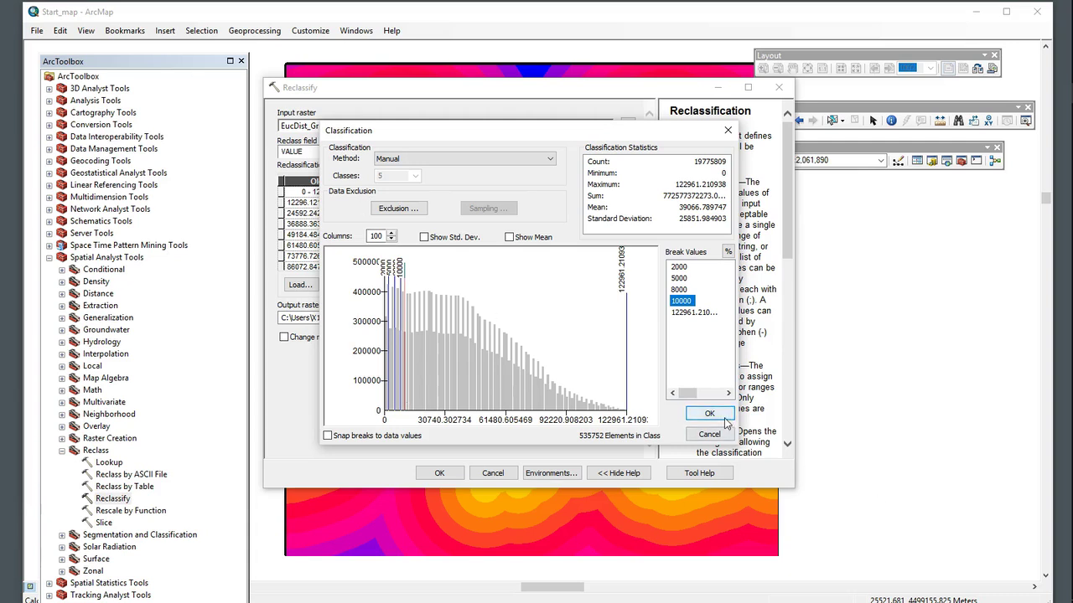
{"action": "left_click", "coordinate": [709, 413]}
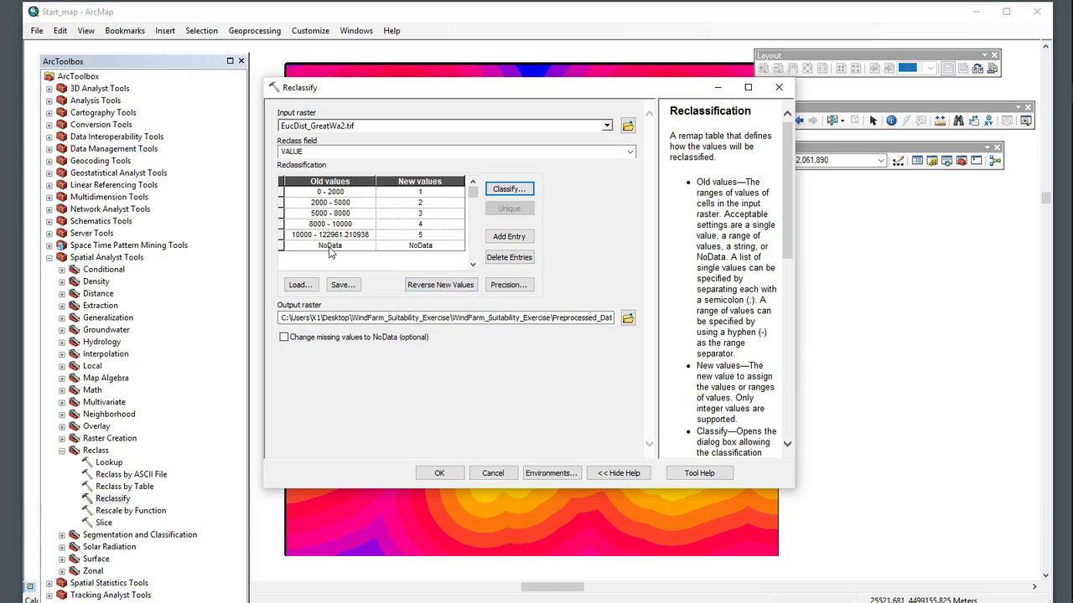
Step: Rename the output raster Reclass_GREAT.tif and run the reclassification, closing its report
{"action": "left_click", "coordinate": [591, 319]}
{"action": "key", "text": "End"}
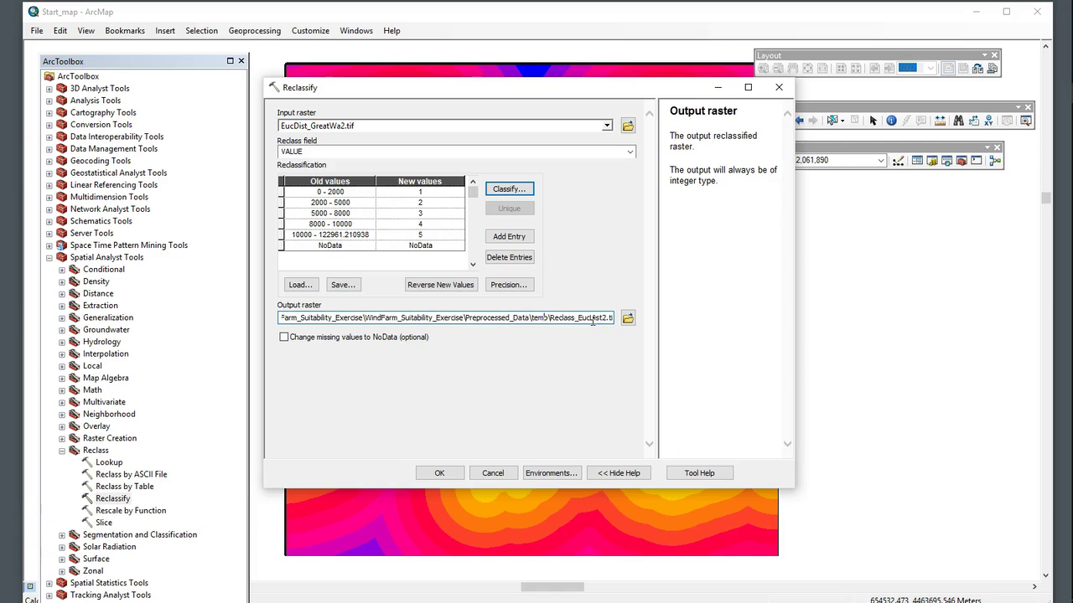
{"action": "key", "text": "Right"}
{"action": "key", "text": "Right"}
{"action": "key", "text": "Right"}
{"action": "key", "text": "Delete"}
{"action": "key", "text": "Delete"}
{"action": "key", "text": "Delete"}
{"action": "key", "text": "Delete"}
{"action": "key", "text": "Delete"}
{"action": "key", "text": "Delete"}
{"action": "key", "text": "Delete"}
{"action": "key", "text": "Delete"}
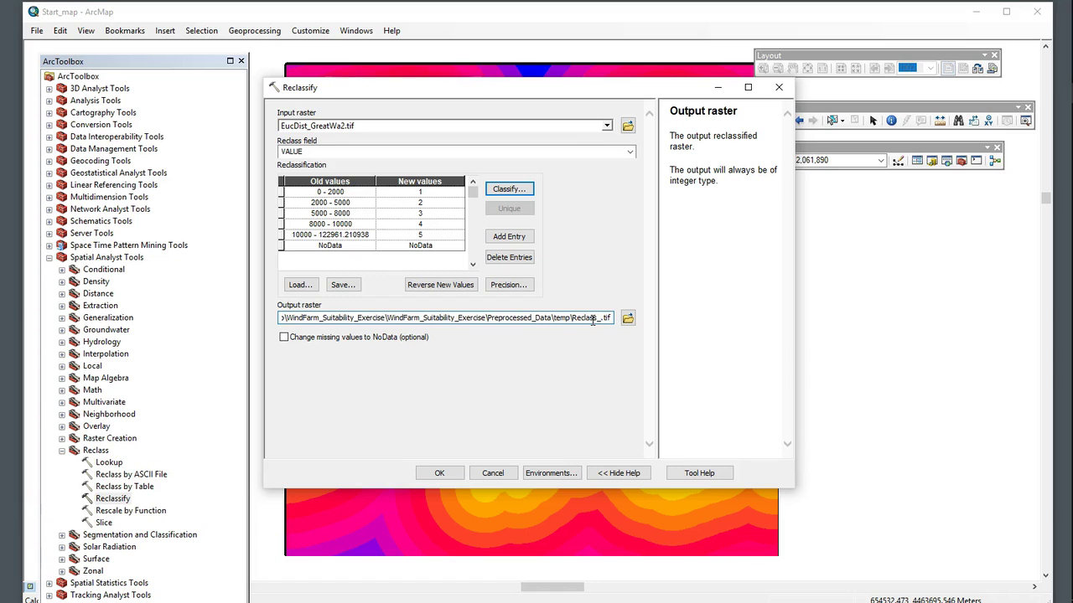
{"action": "type", "text": "GREAT"}
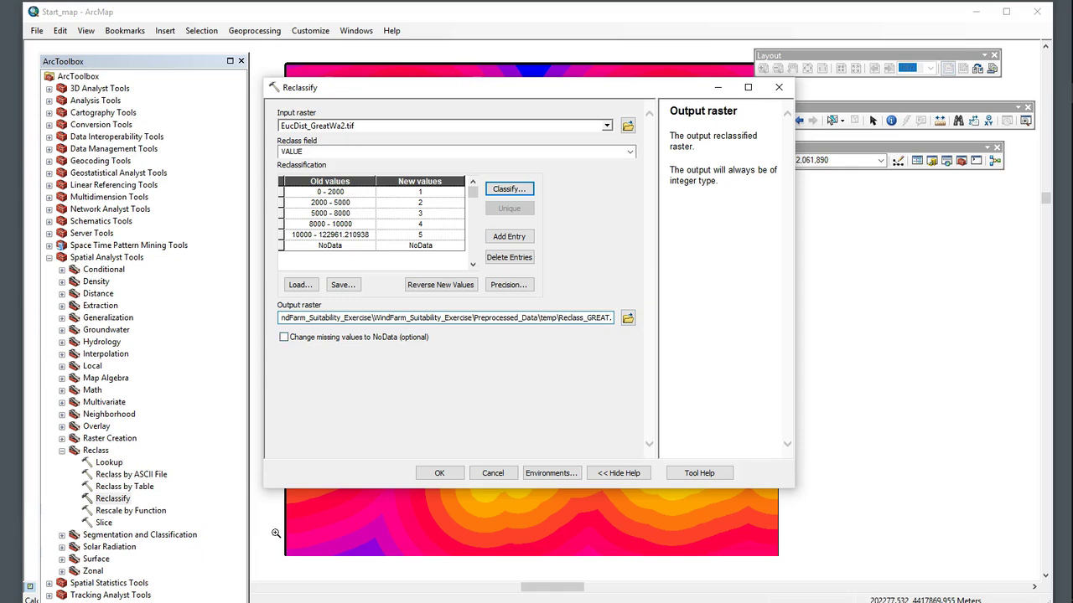
{"action": "left_click", "coordinate": [441, 472]}
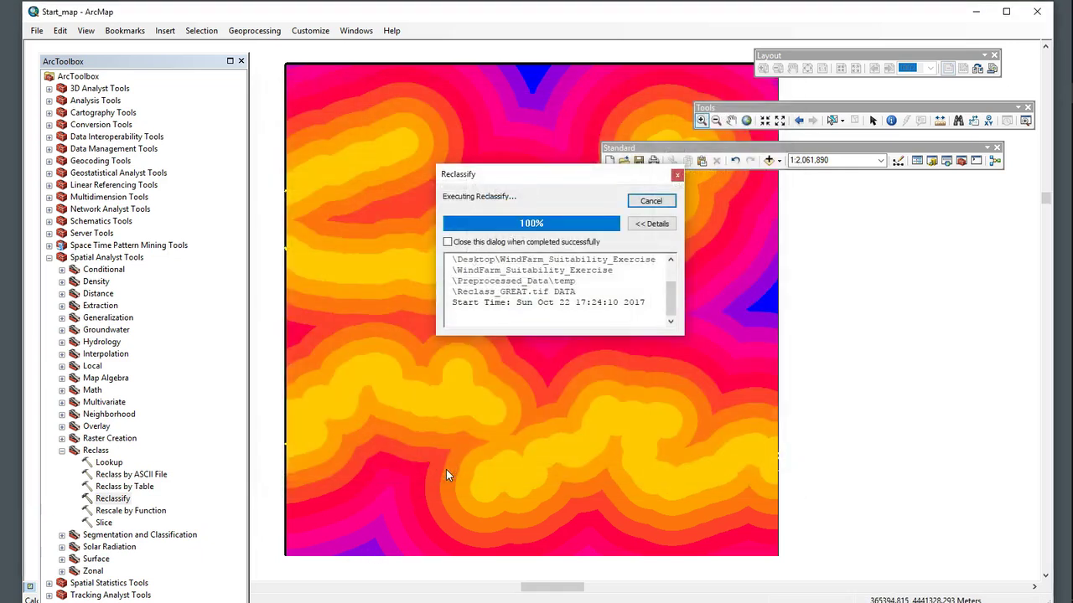
{"action": "left_click", "coordinate": [660, 203]}
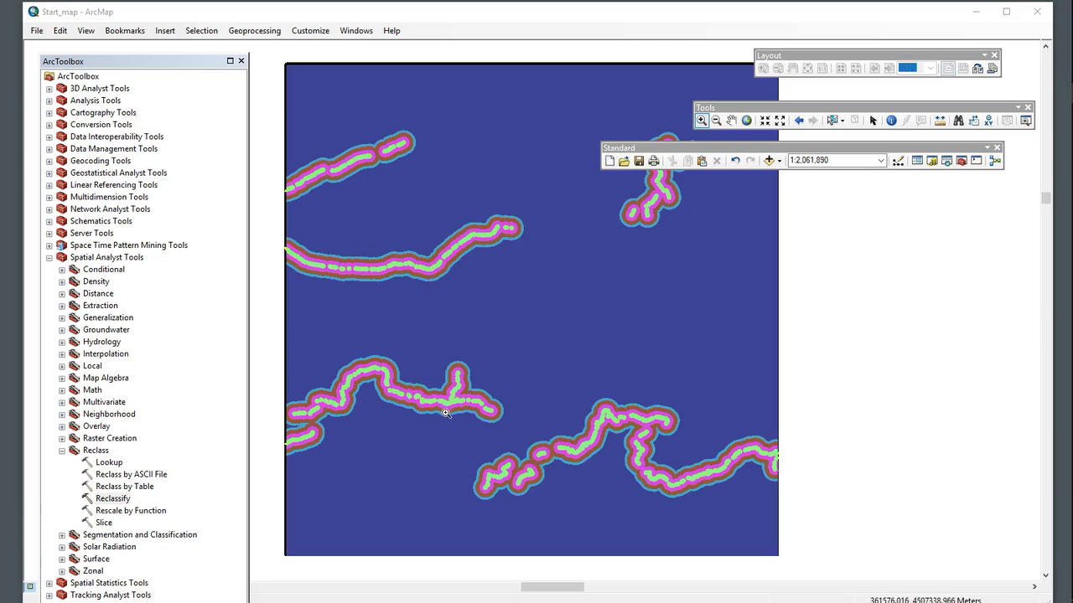
Step: Examine the reclassified distance zones around one wall branch up close, and return to the full extent of Reclass_GREAT.tif
{"action": "left_click_drag", "start_coordinate": [436, 367], "coordinate": [493, 426]}
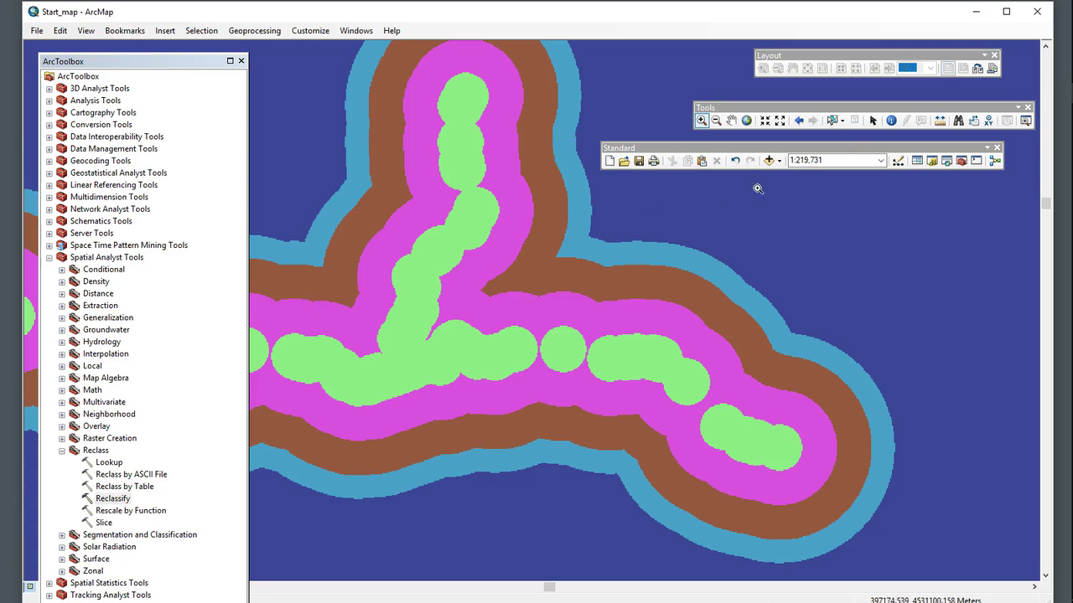
{"action": "left_click", "coordinate": [917, 160]}
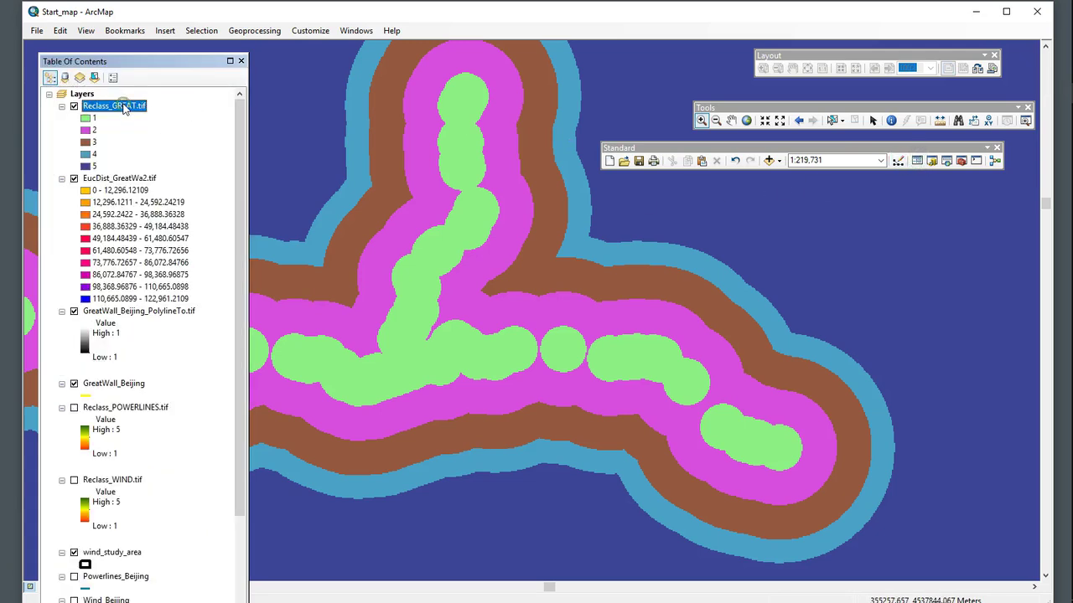
{"action": "right_click", "coordinate": [124, 107]}
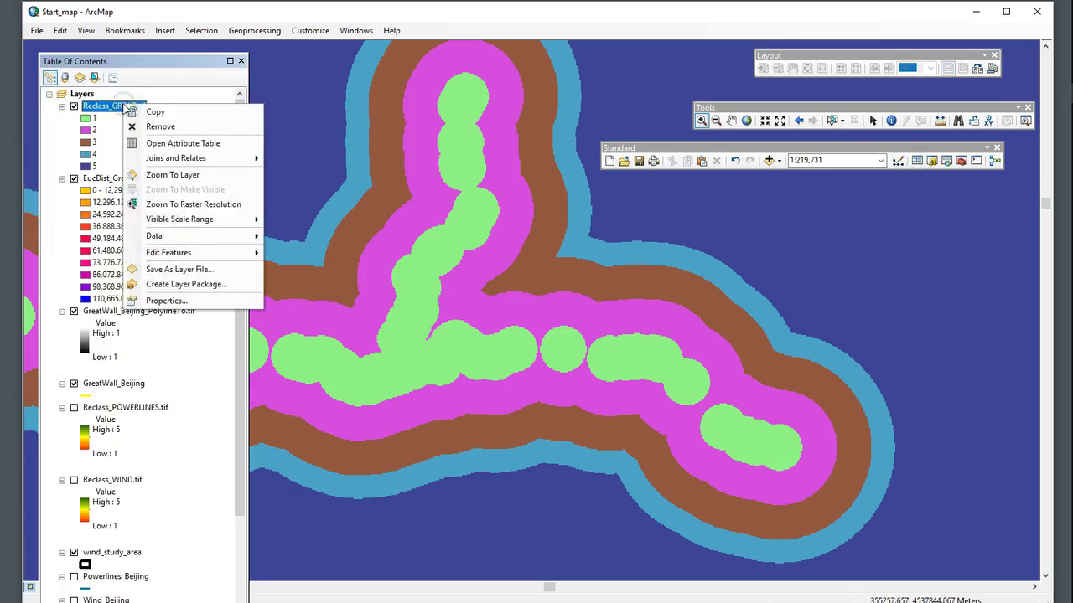
{"action": "left_click", "coordinate": [173, 174]}
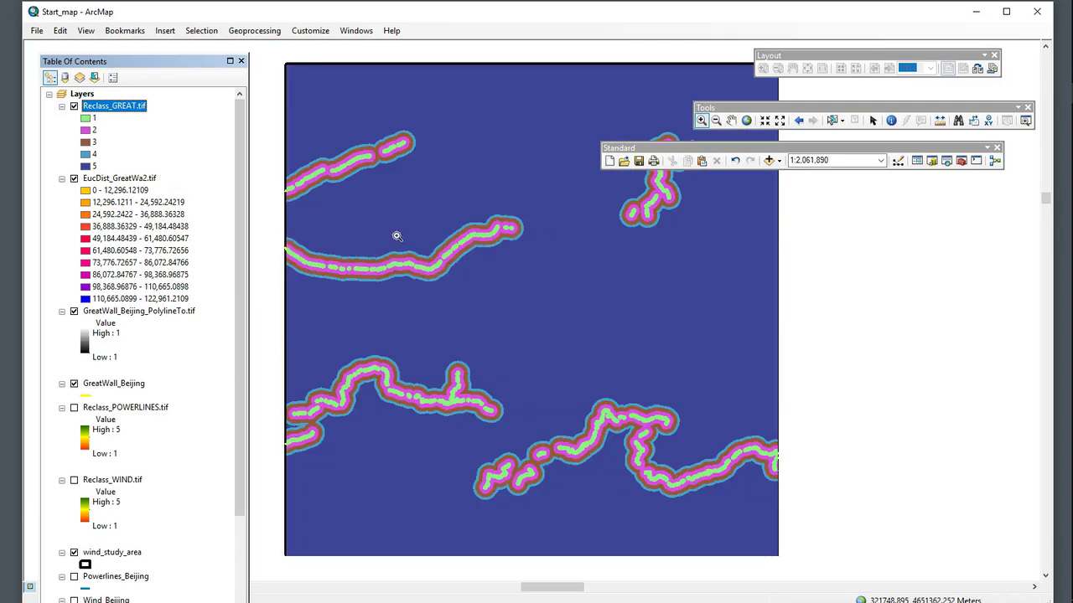
Step: Symbolize Reclass_GREAT.tif as Stretched with the green-yellow-red color ramp inverted, so low values are red and high values green
{"action": "right_click", "coordinate": [138, 107]}
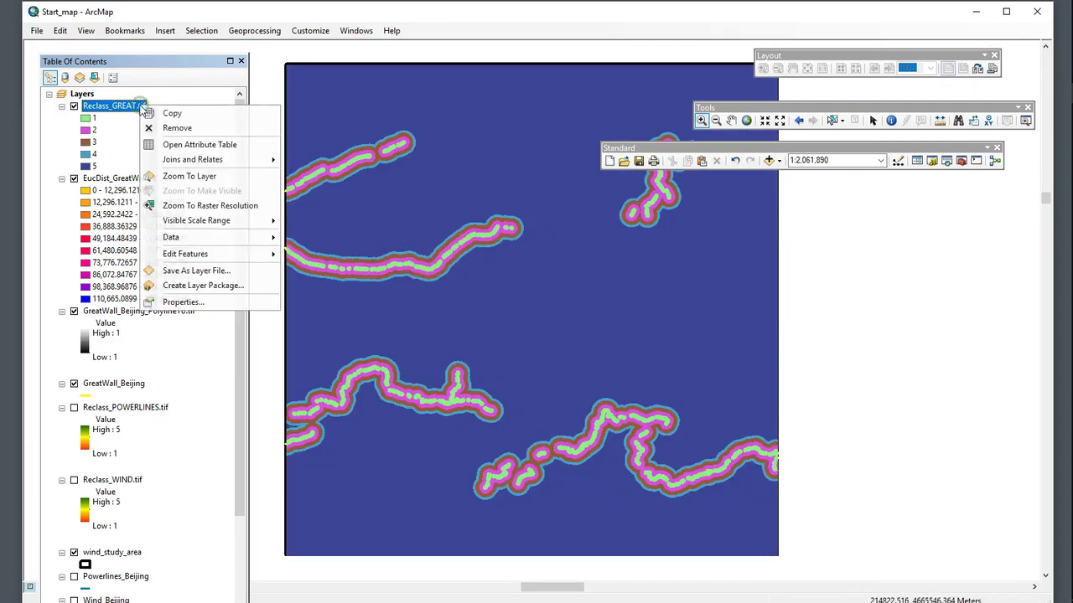
{"action": "left_click", "coordinate": [200, 301]}
{"action": "left_click", "coordinate": [346, 234]}
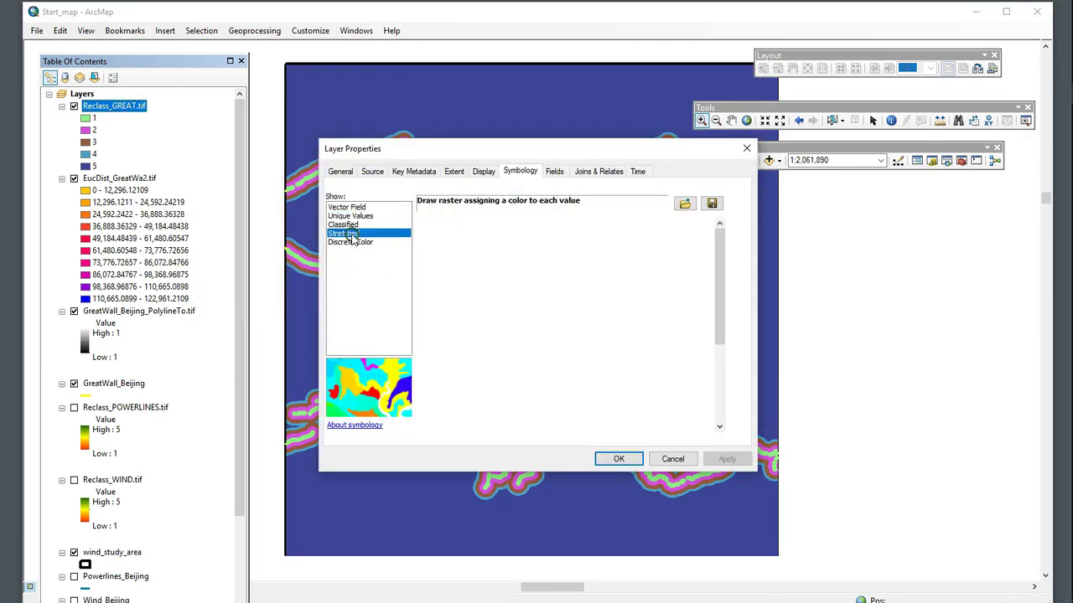
{"action": "left_click", "coordinate": [678, 315]}
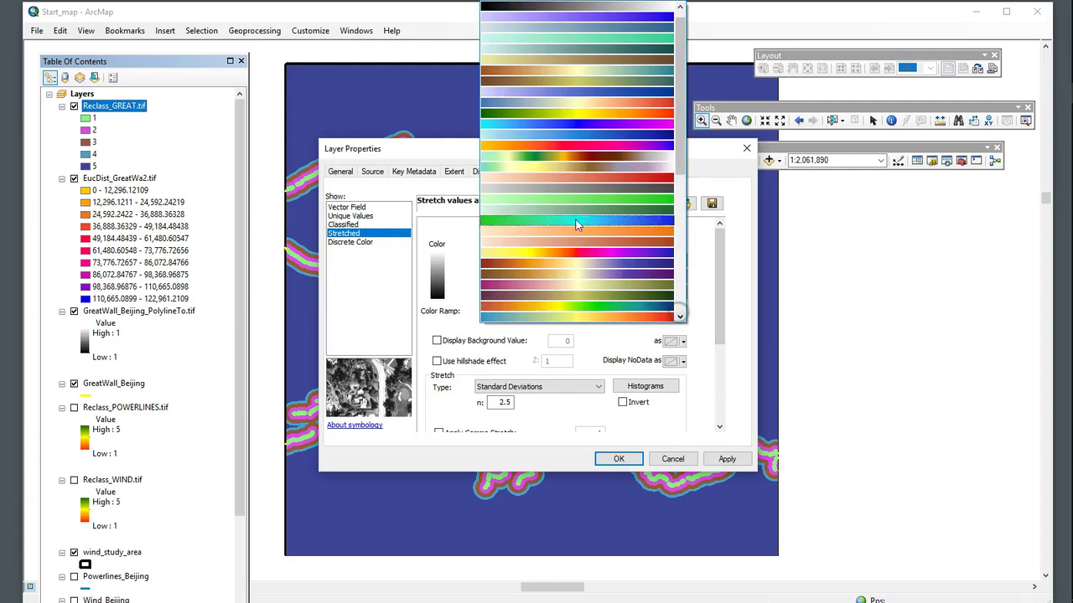
{"action": "left_click", "coordinate": [586, 113]}
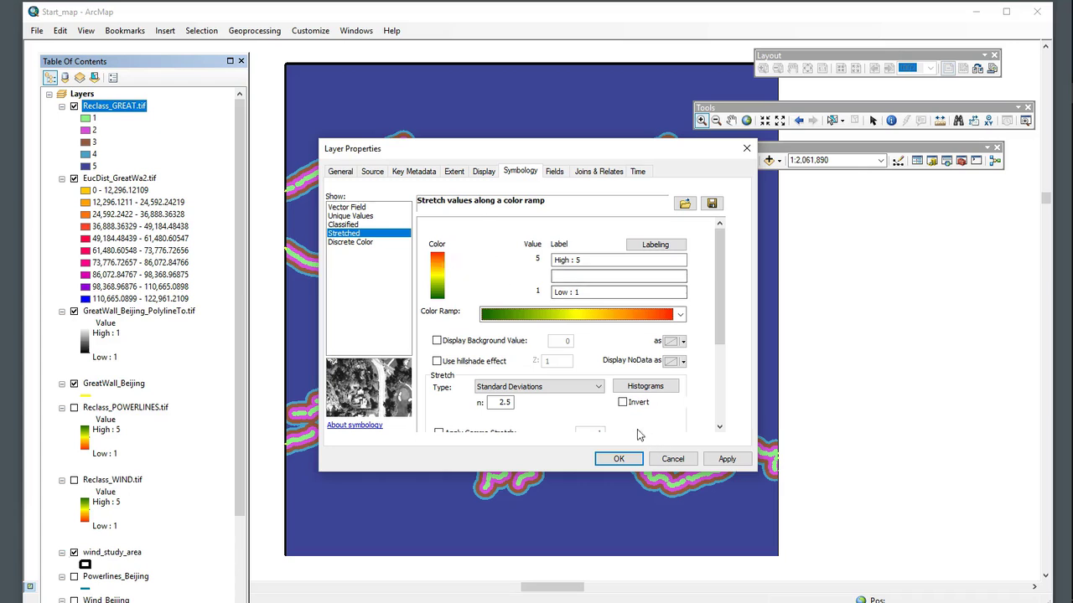
{"action": "left_click", "coordinate": [622, 402]}
{"action": "left_click", "coordinate": [727, 459]}
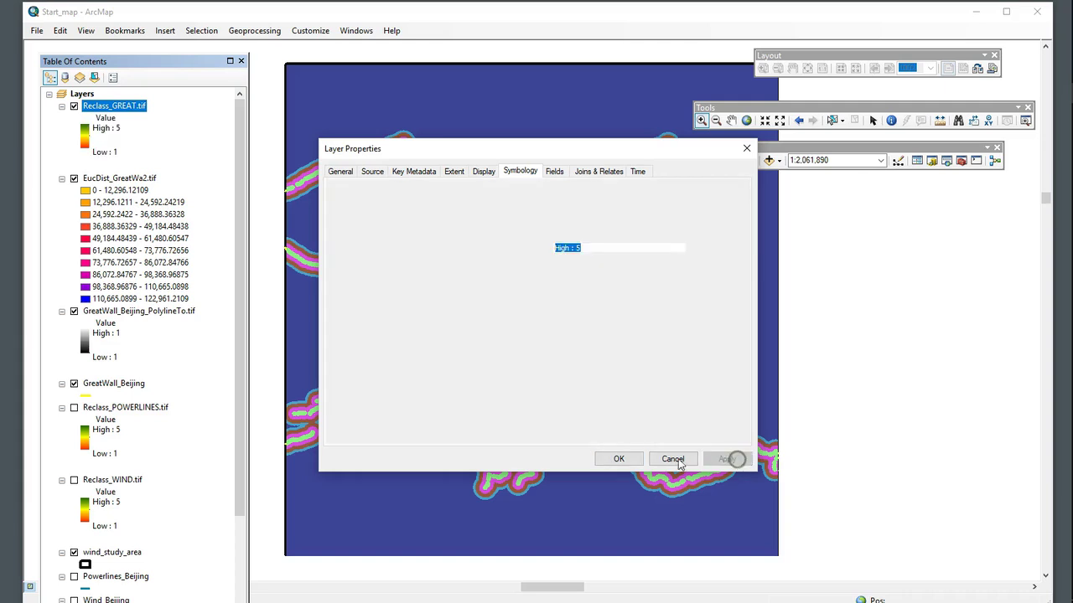
{"action": "left_click", "coordinate": [617, 459]}
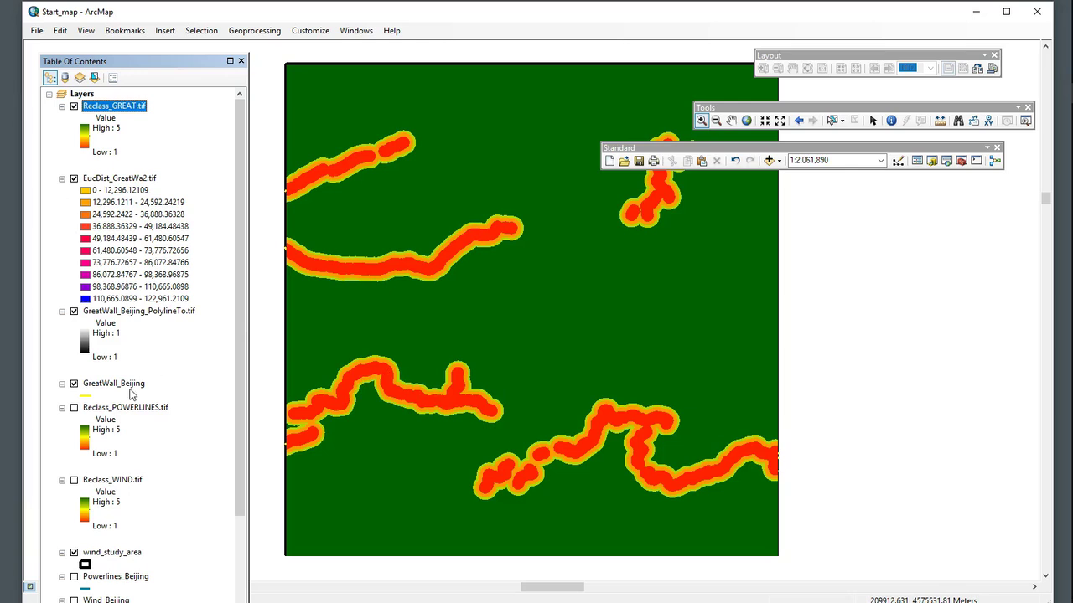
Step: Place the GreatWall_Beijing line layer above Reclass_GREAT.tif to compare the two, and remove the line layer from the map
{"action": "left_click_drag", "start_coordinate": [106, 381], "coordinate": [80, 104]}
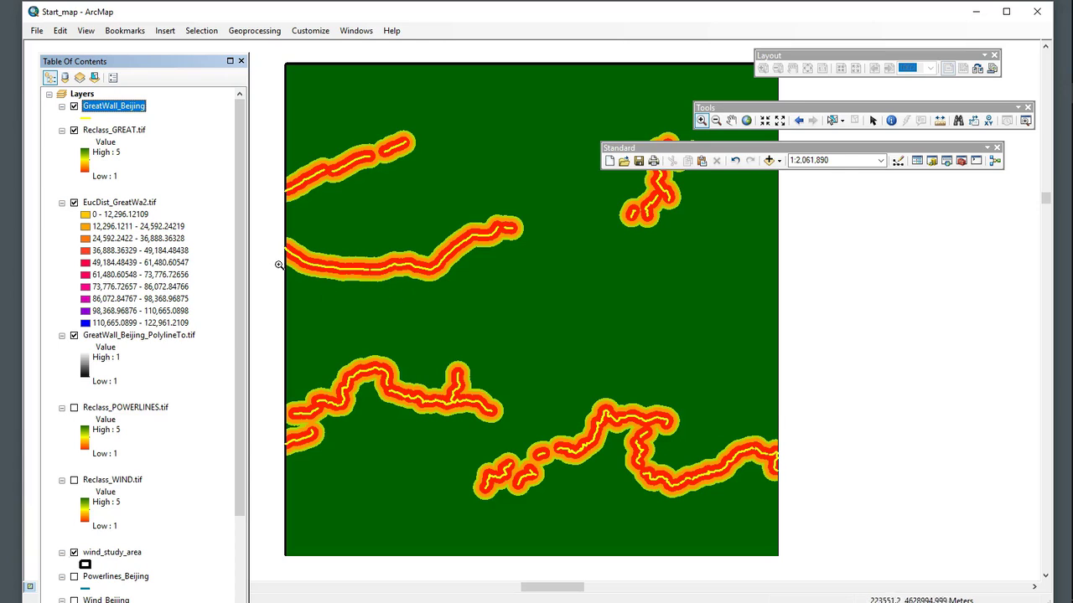
{"action": "right_click", "coordinate": [114, 107]}
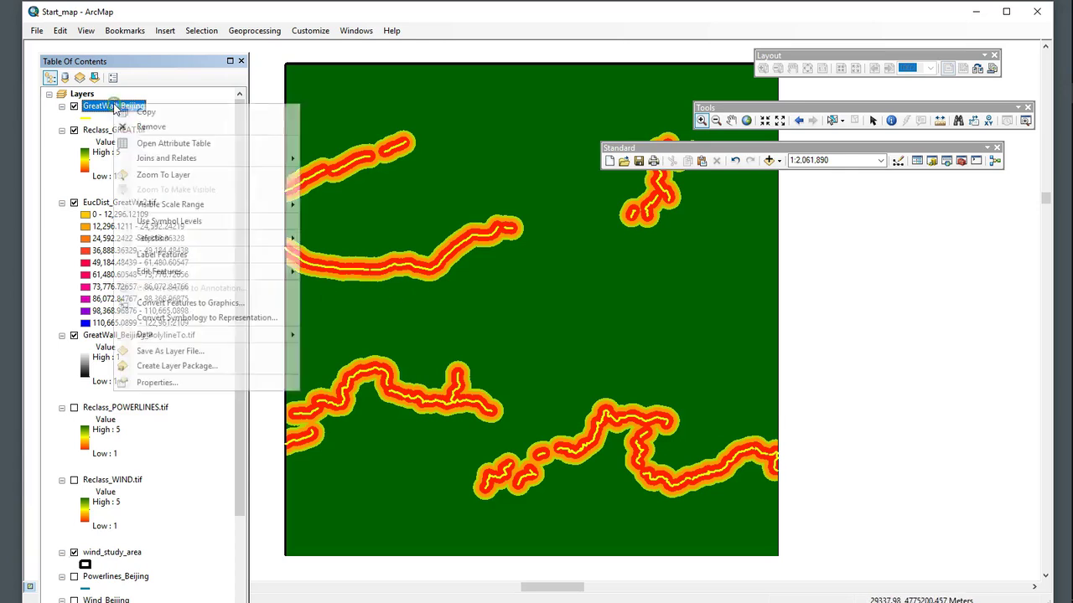
{"action": "left_click", "coordinate": [164, 127]}
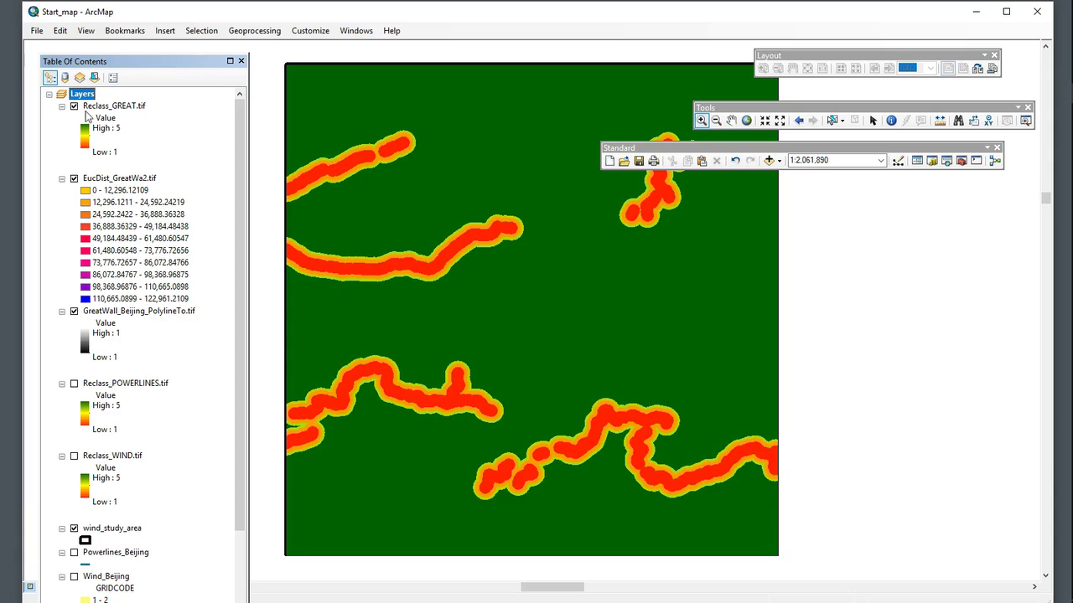
Step: Remove the intermediate rasters EucDist_GreatWa2.tif and GreatWall_Beijing_PolylineTo.tif from the map
{"action": "right_click", "coordinate": [138, 179]}
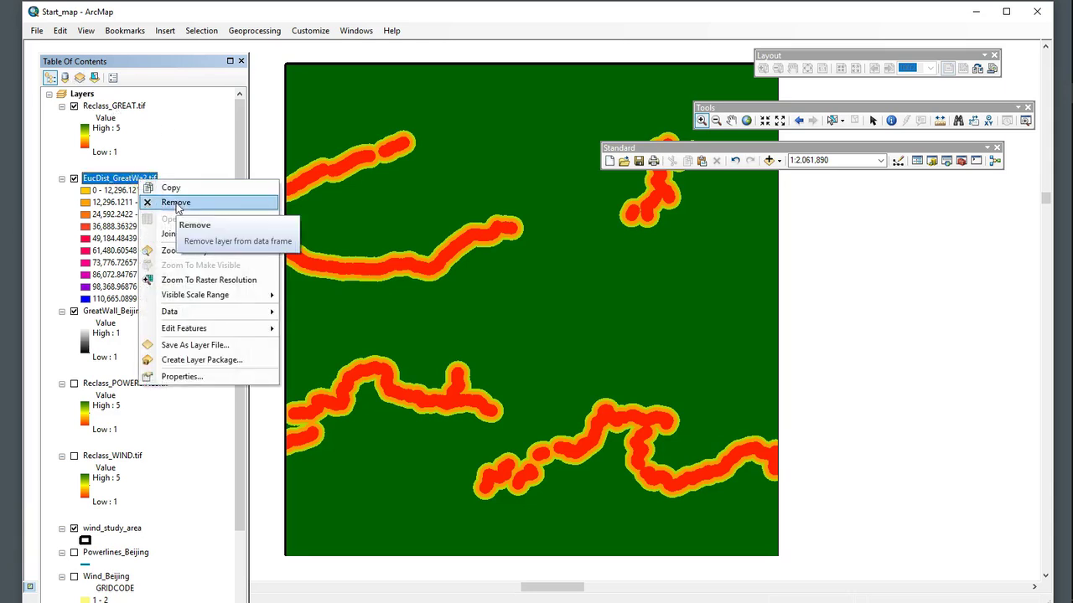
{"action": "left_click", "coordinate": [177, 203]}
{"action": "left_click", "coordinate": [145, 180]}
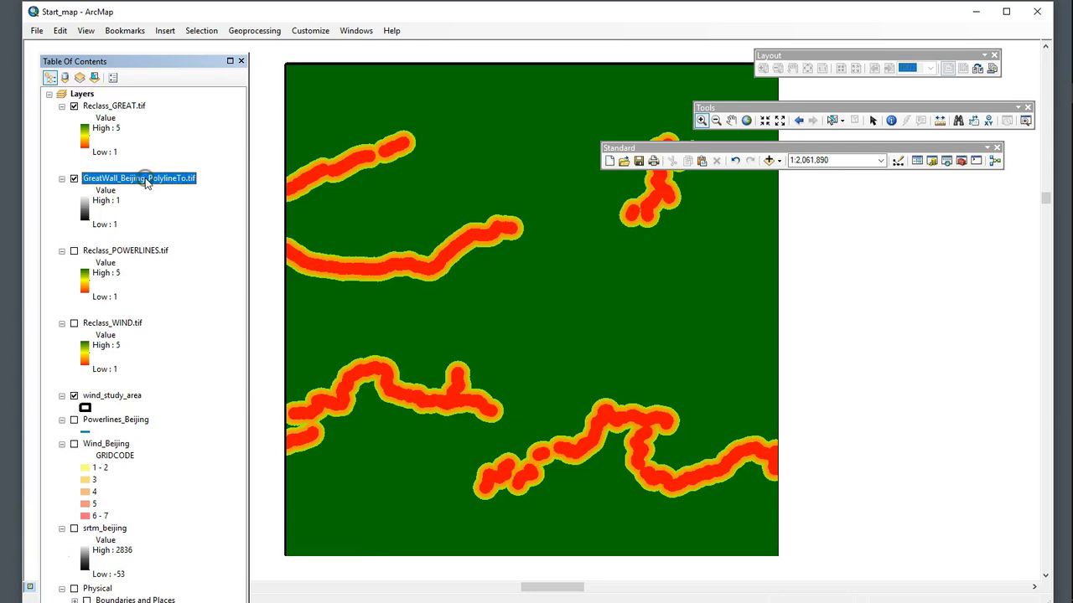
{"action": "right_click", "coordinate": [168, 183]}
{"action": "left_click", "coordinate": [180, 202]}
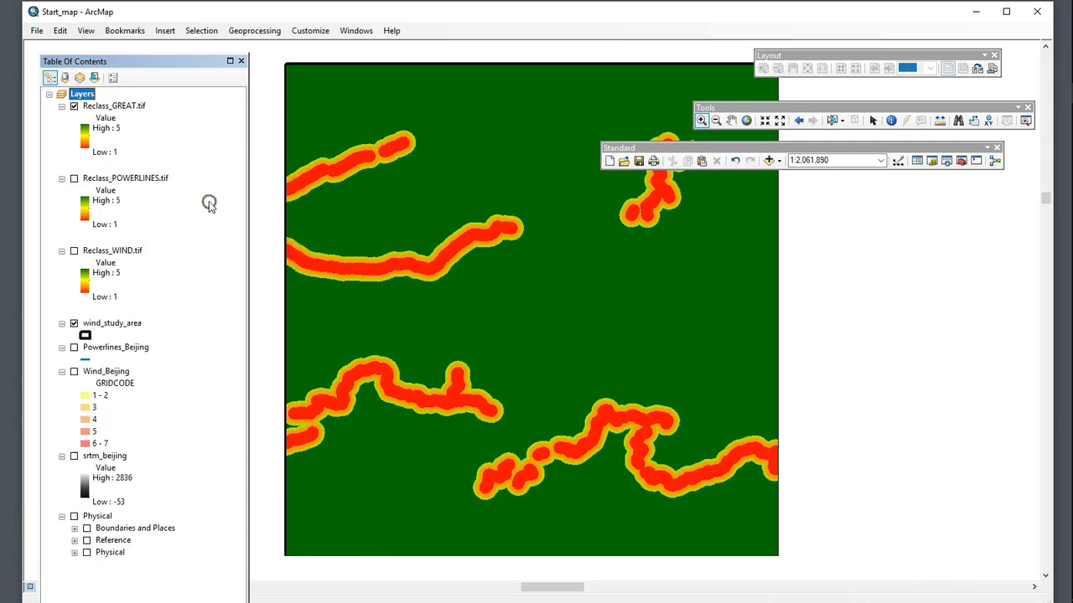
Step: Show the srtm_beijing elevation raster instead of Reclass_GREAT.tif and open the Slope tool from the Spatial Analyst surface tools
{"action": "left_click", "coordinate": [74, 106]}
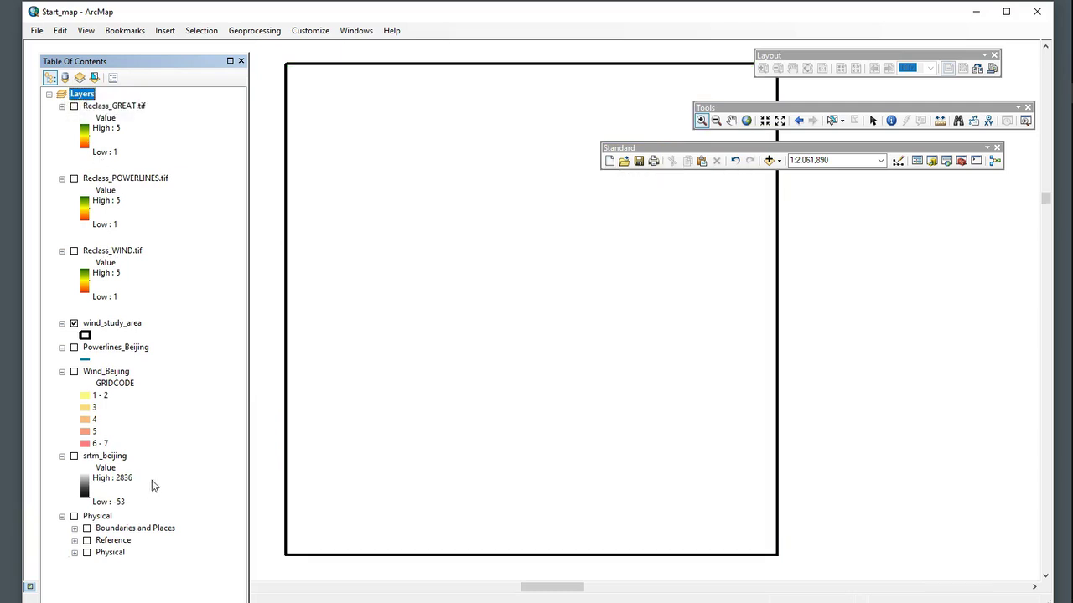
{"action": "left_click", "coordinate": [74, 456]}
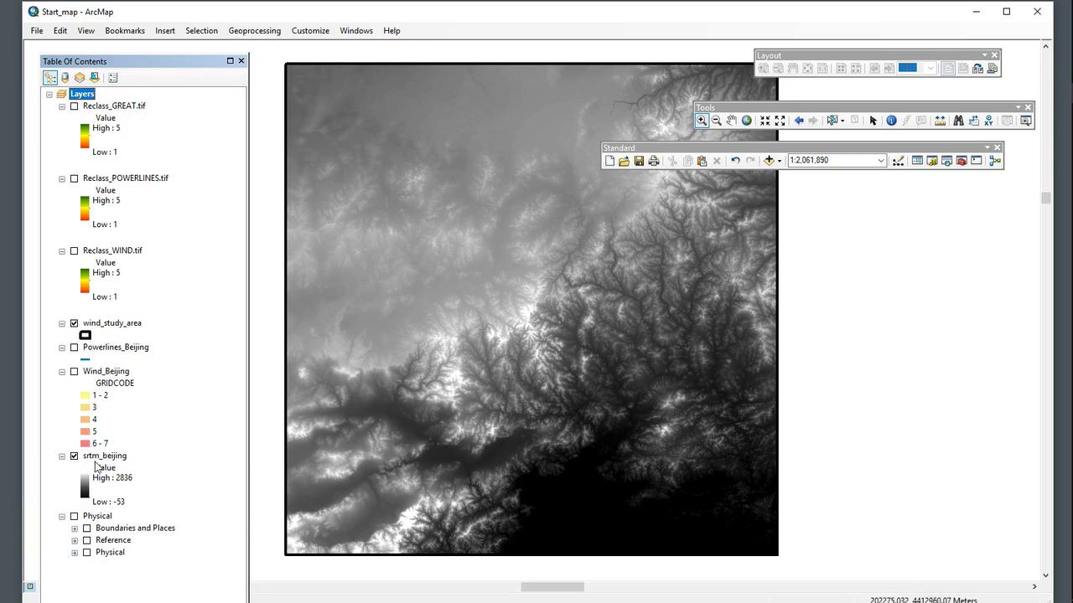
{"action": "left_click", "coordinate": [961, 160]}
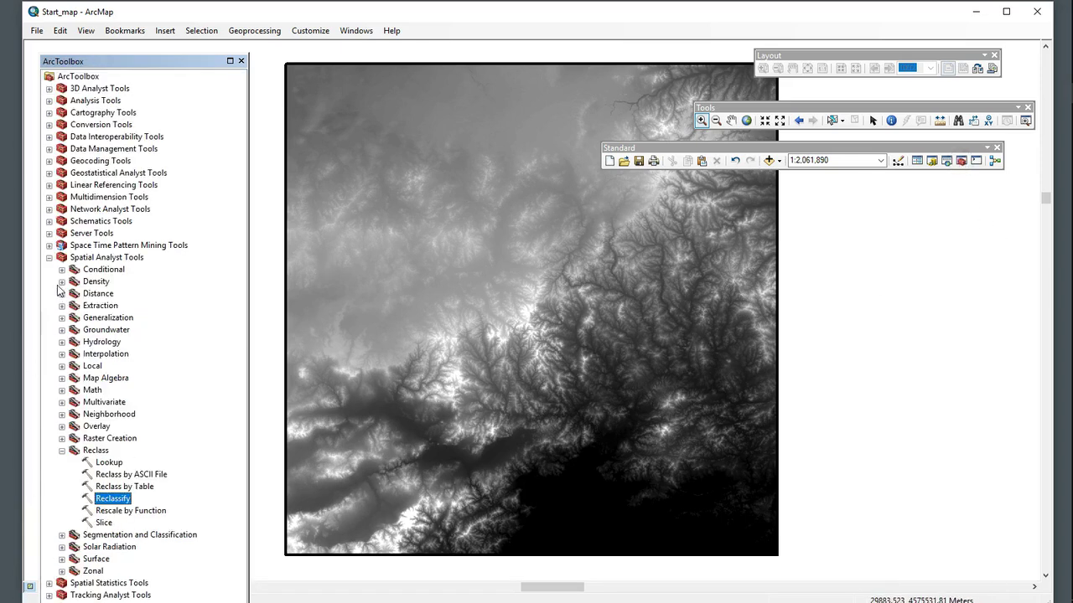
{"action": "left_click", "coordinate": [62, 450]}
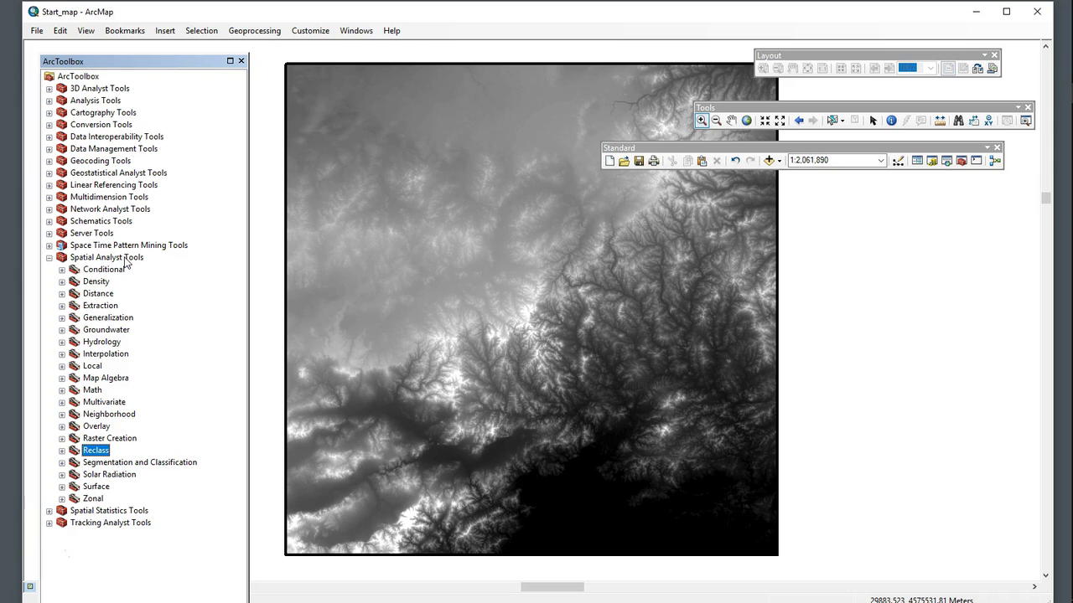
{"action": "double_click", "coordinate": [96, 487]}
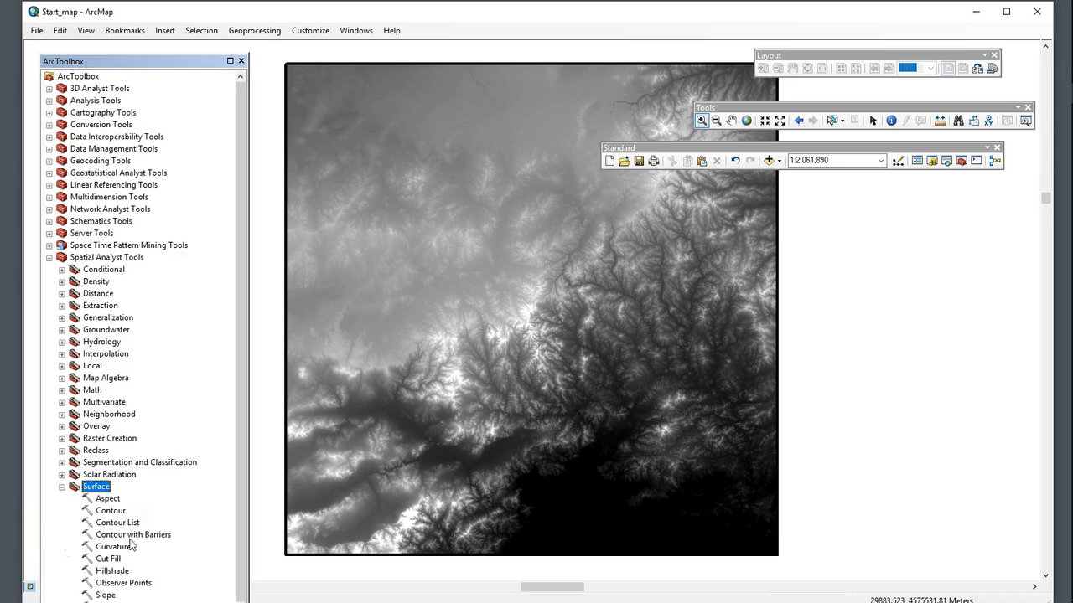
{"action": "left_click_drag", "start_coordinate": [154, 61], "coordinate": [162, 12]}
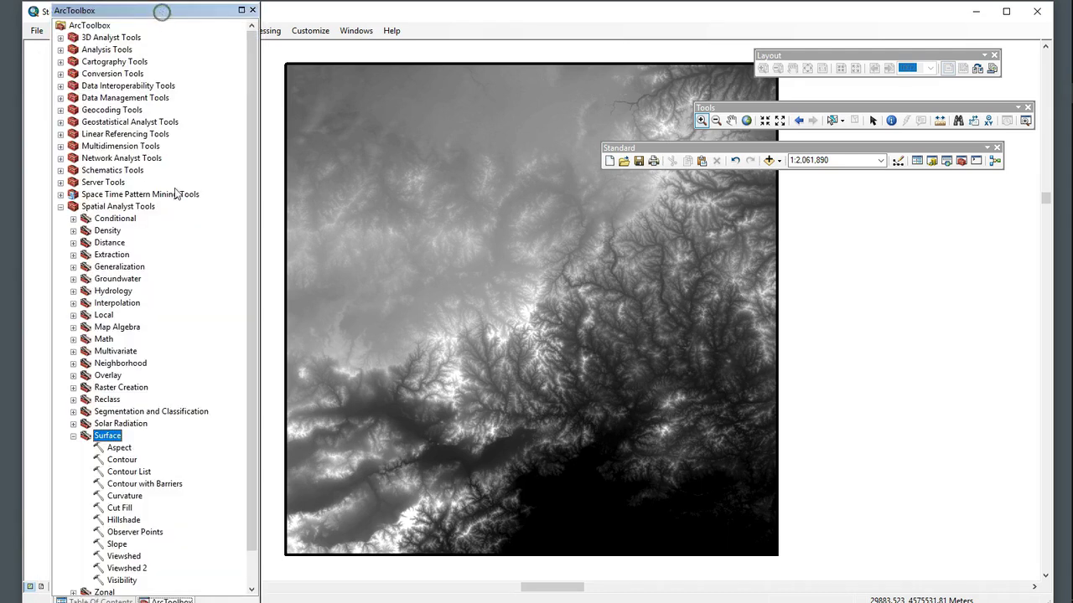
{"action": "double_click", "coordinate": [119, 544]}
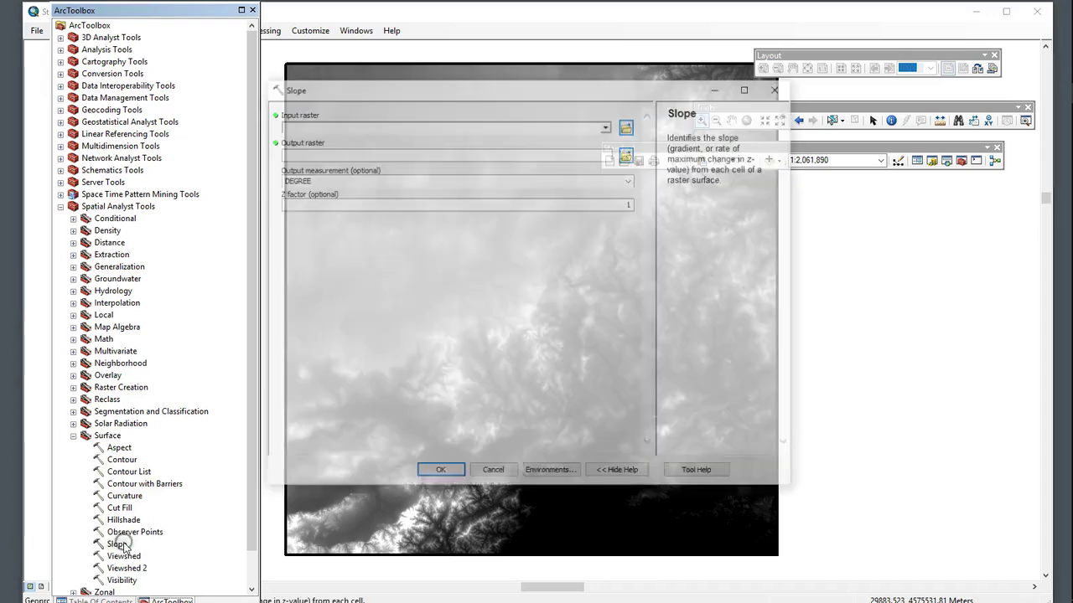
Step: Run Slope on srtm_beijing with PERCENT_RISE as the output measurement, declining the ActiveX warning, and close the completion report
{"action": "left_click", "coordinate": [605, 125]}
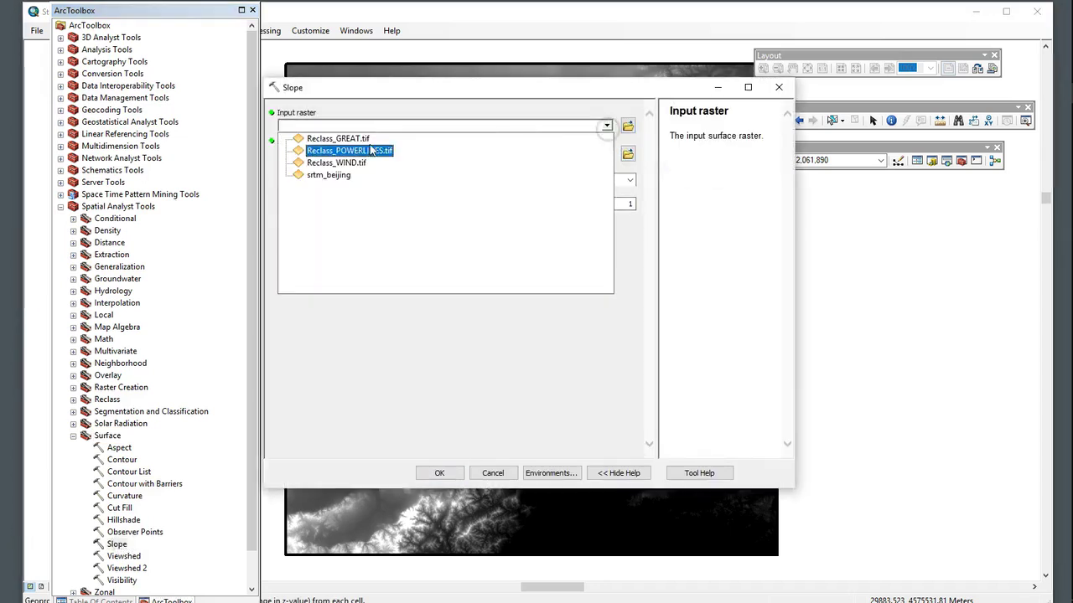
{"action": "left_click", "coordinate": [333, 175]}
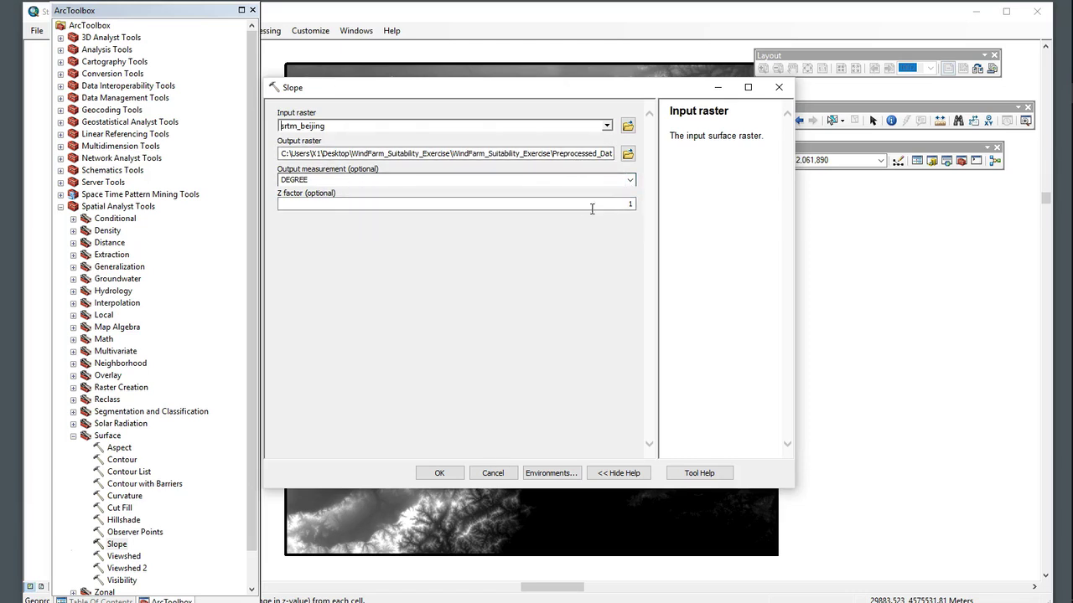
{"action": "left_click", "coordinate": [630, 180]}
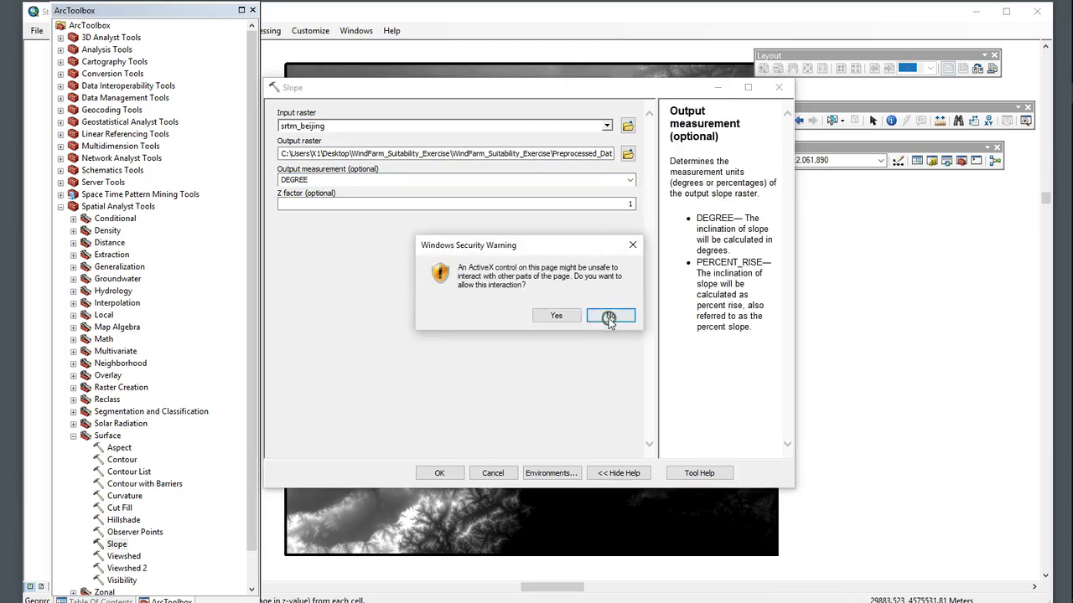
{"action": "left_click", "coordinate": [608, 317]}
{"action": "left_click", "coordinate": [630, 180]}
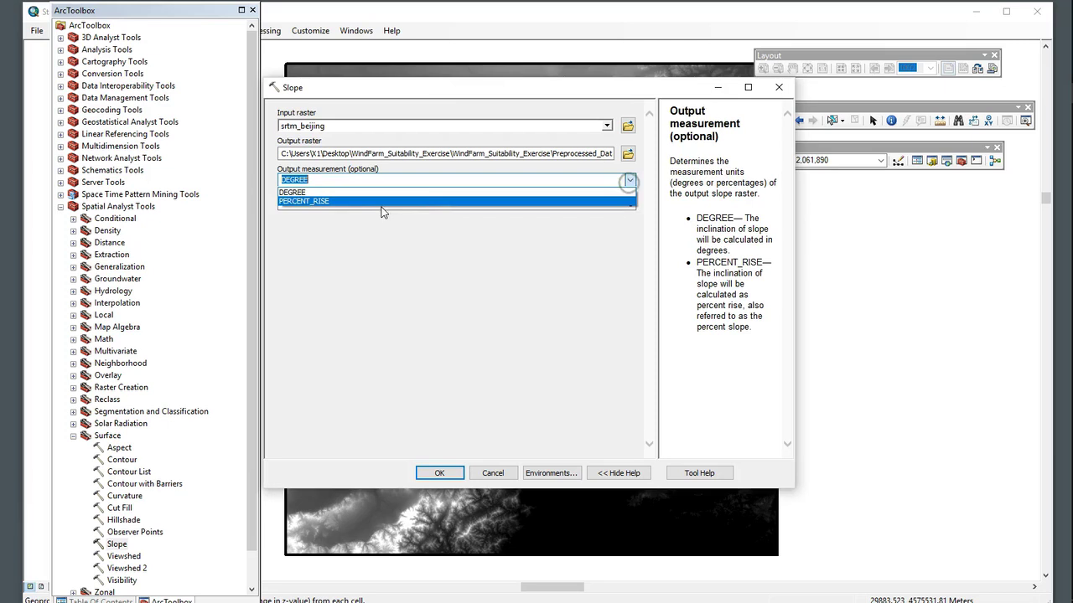
{"action": "left_click", "coordinate": [300, 202]}
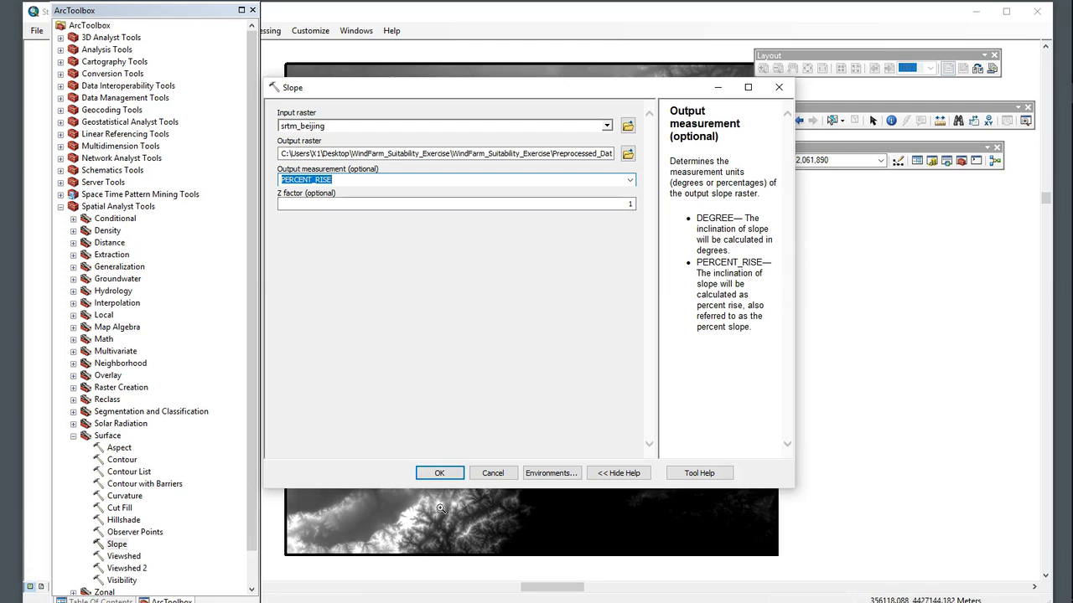
{"action": "left_click", "coordinate": [440, 473]}
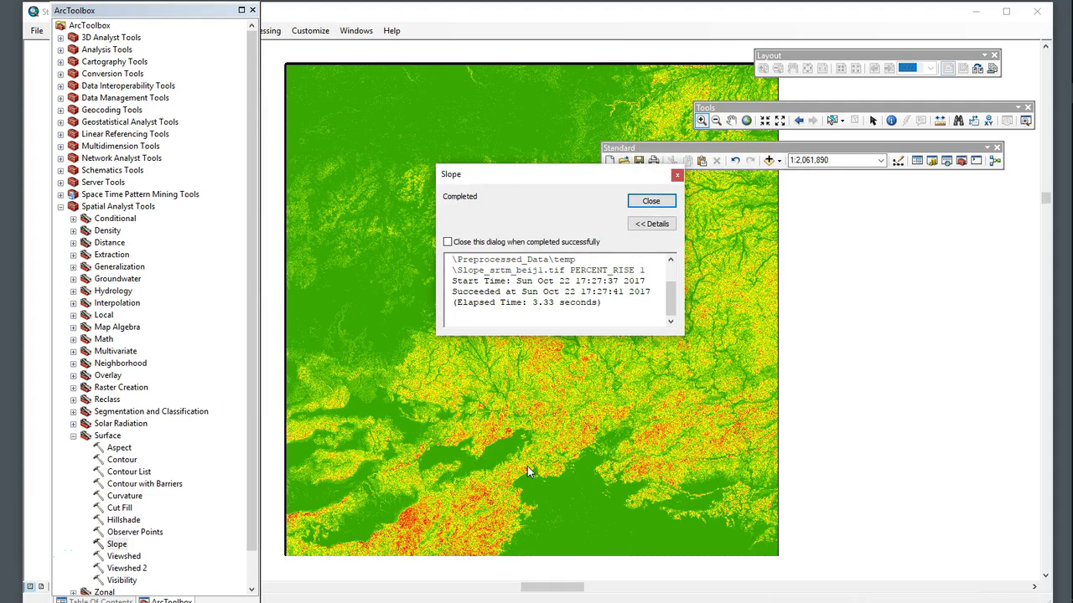
{"action": "left_click", "coordinate": [657, 201]}
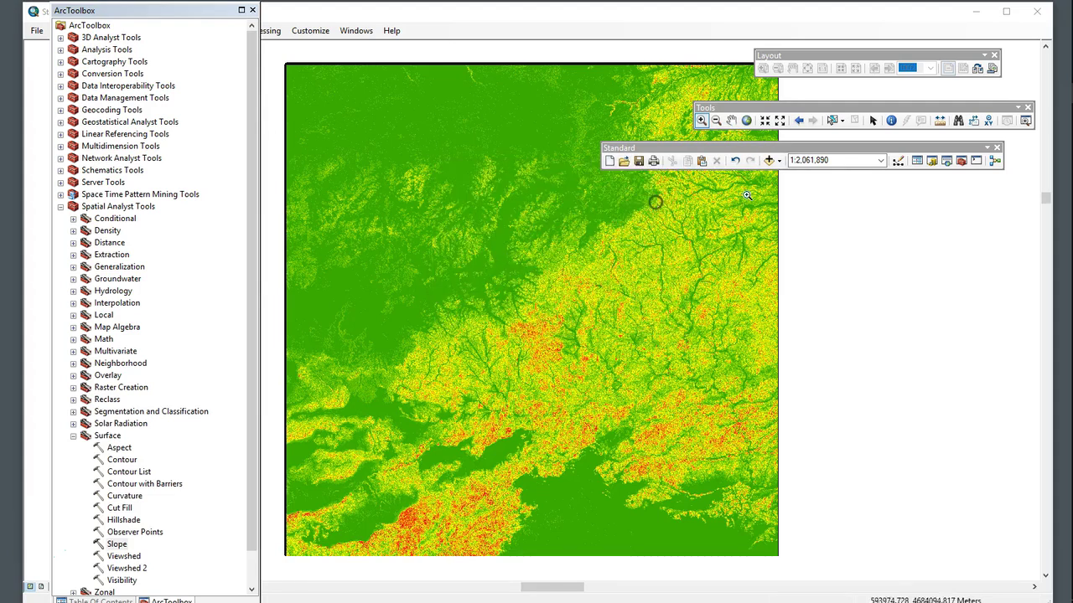
Step: Show the layer list, consult the slope break values in the Sublime Text notes by highlighting that line, and return to ArcMap
{"action": "left_click", "coordinate": [917, 161]}
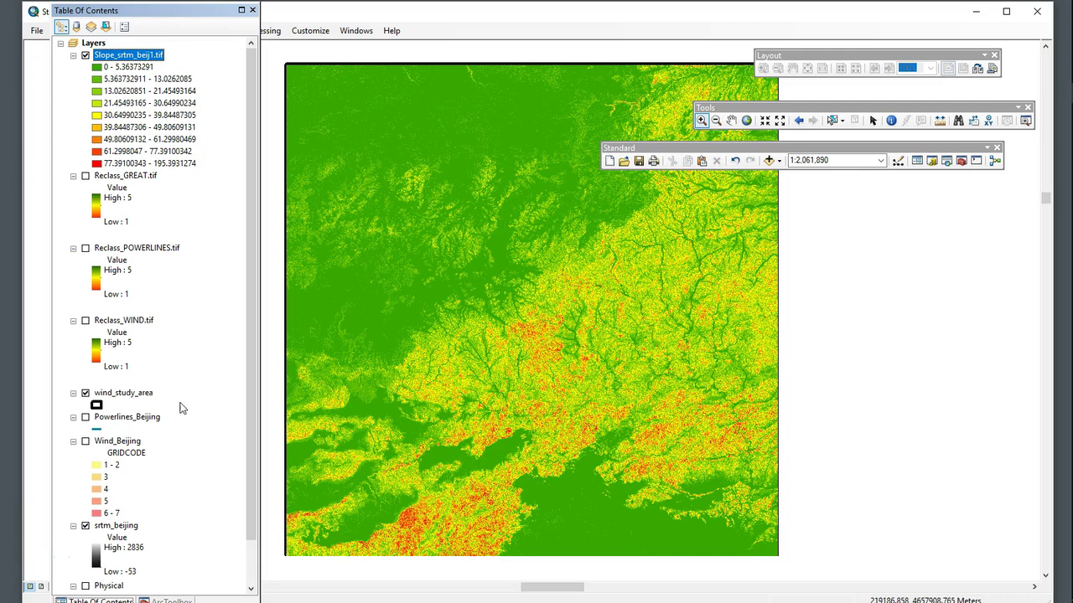
{"action": "key", "text": "alt+Tab"}
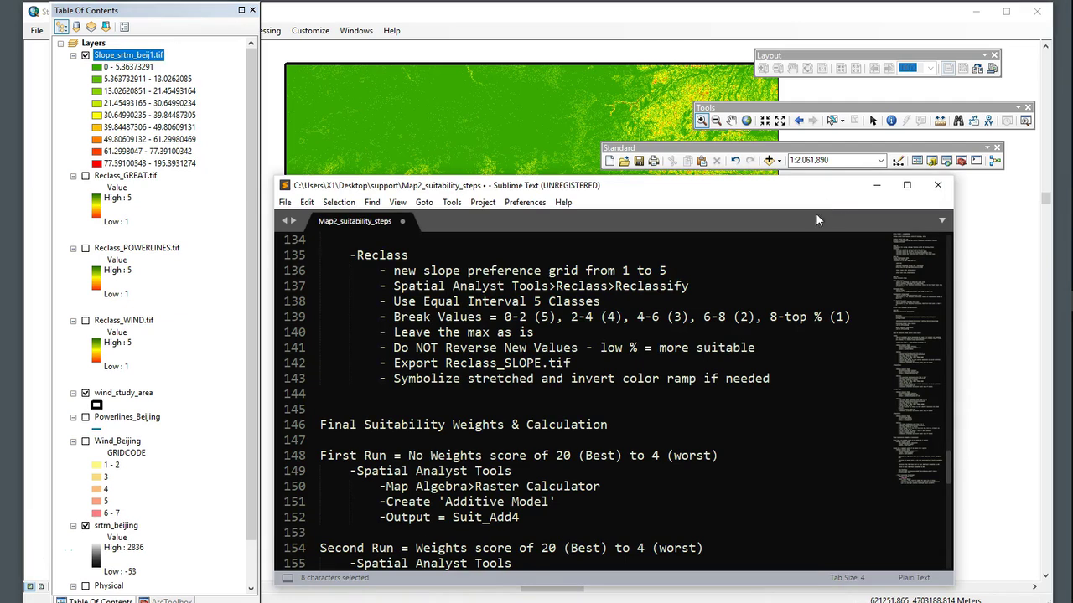
{"action": "left_click_drag", "start_coordinate": [394, 317], "coordinate": [853, 317]}
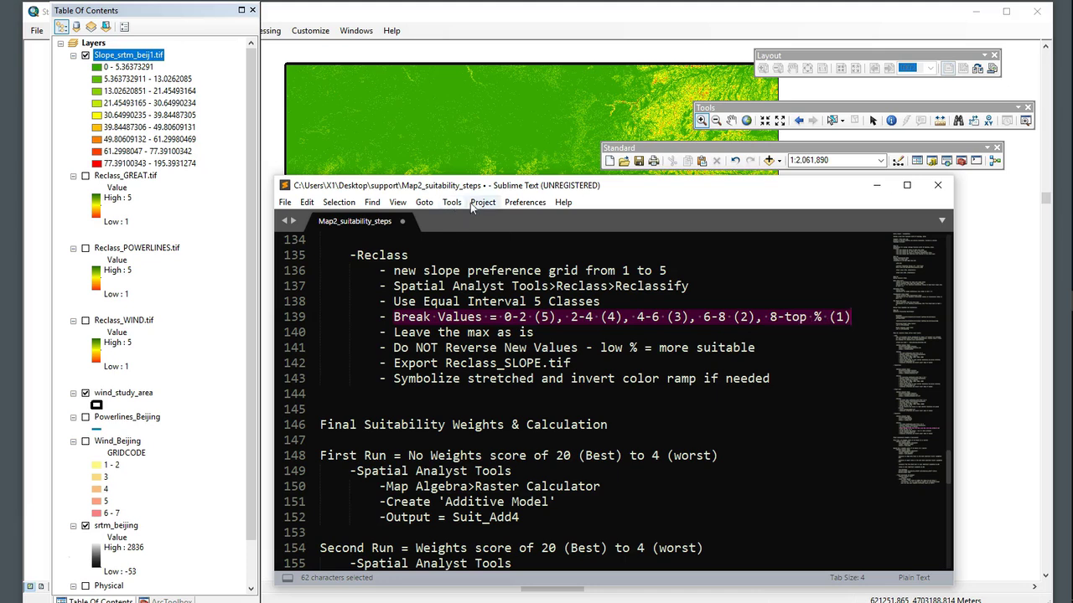
{"action": "left_click", "coordinate": [876, 186]}
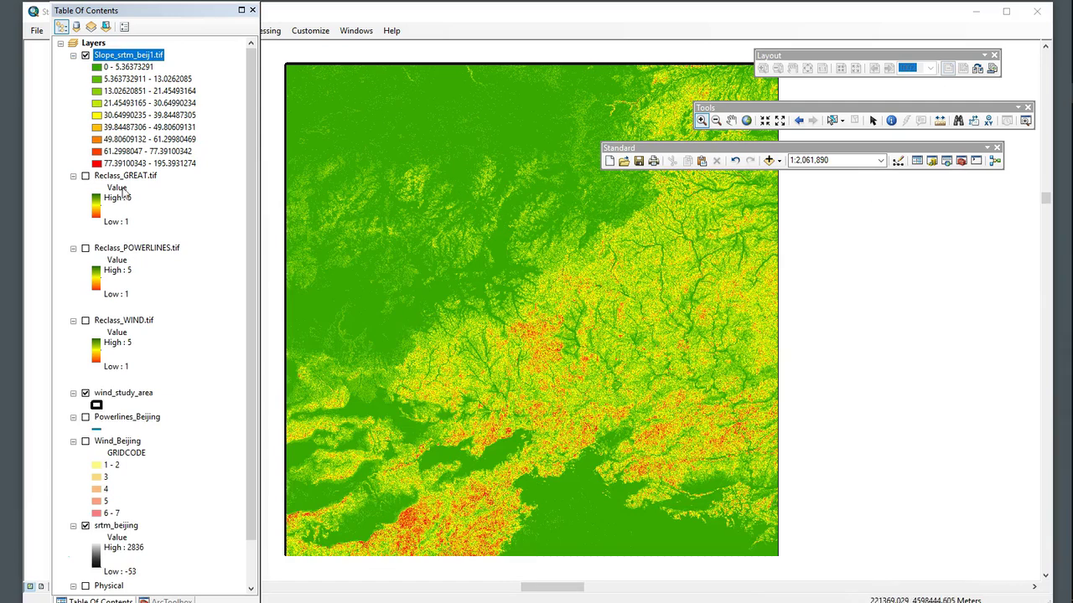
Step: Open the Reclassify tool from the Spatial Analyst Reclass toolset and set Slope_srtm_beij1.tif as the input raster
{"action": "left_click", "coordinate": [961, 160]}
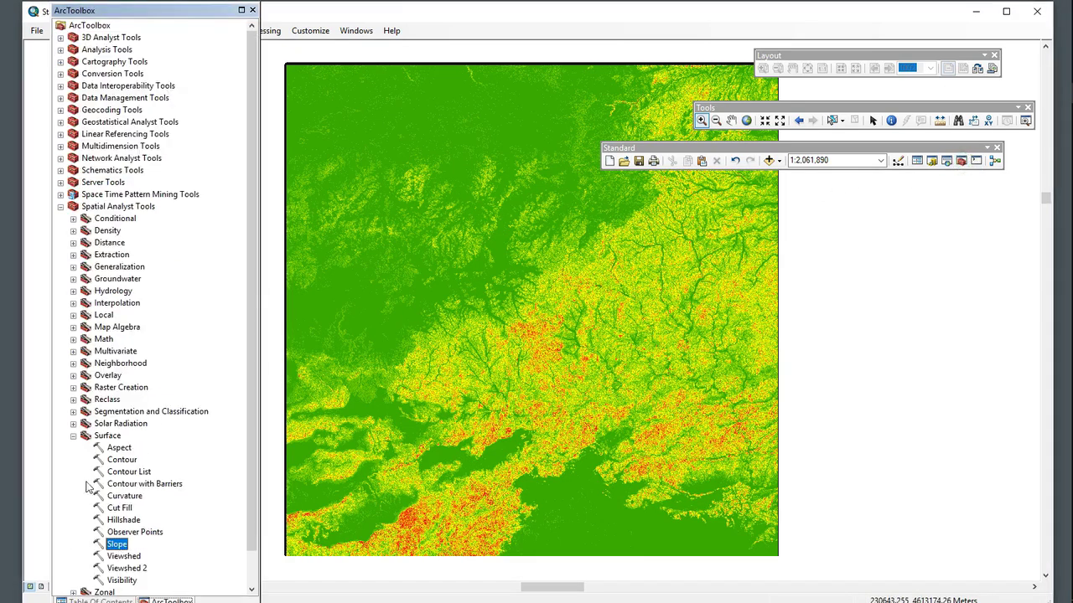
{"action": "left_click", "coordinate": [73, 437]}
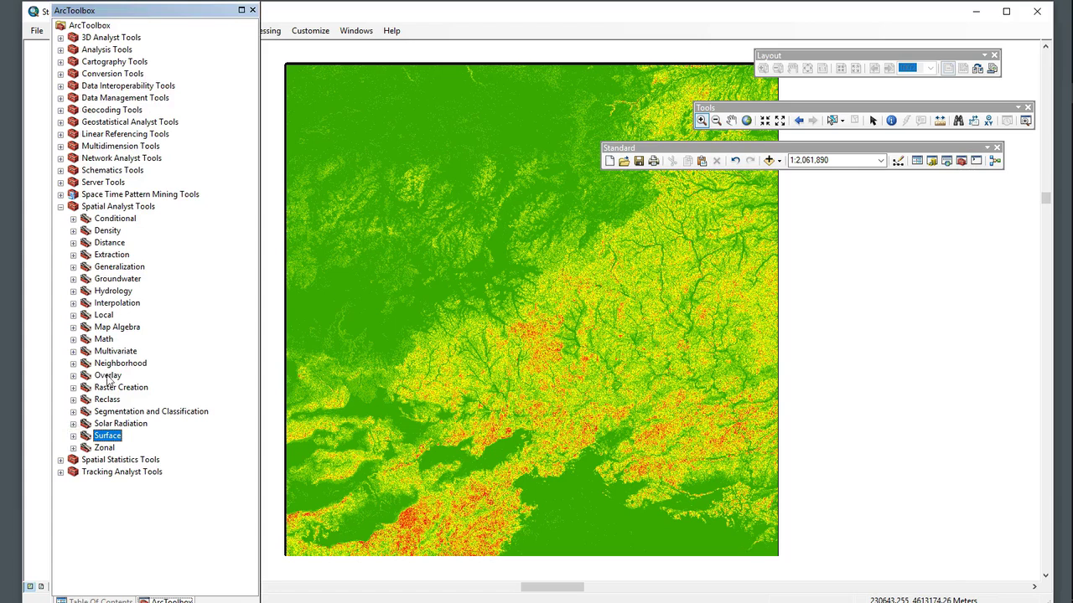
{"action": "double_click", "coordinate": [108, 400]}
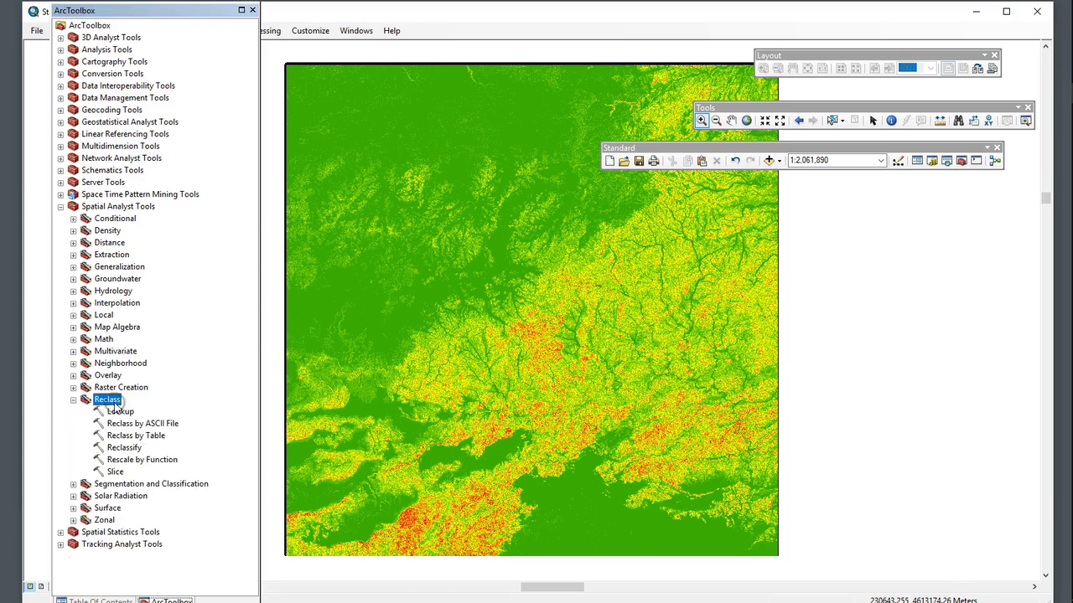
{"action": "left_click", "coordinate": [129, 449]}
{"action": "double_click", "coordinate": [126, 449]}
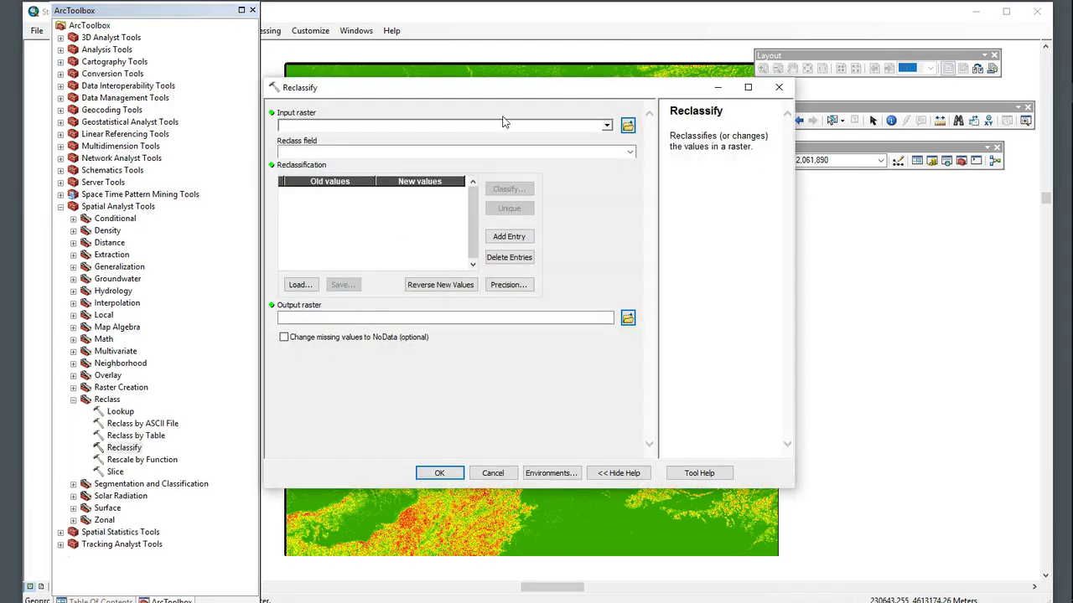
{"action": "left_click", "coordinate": [607, 126]}
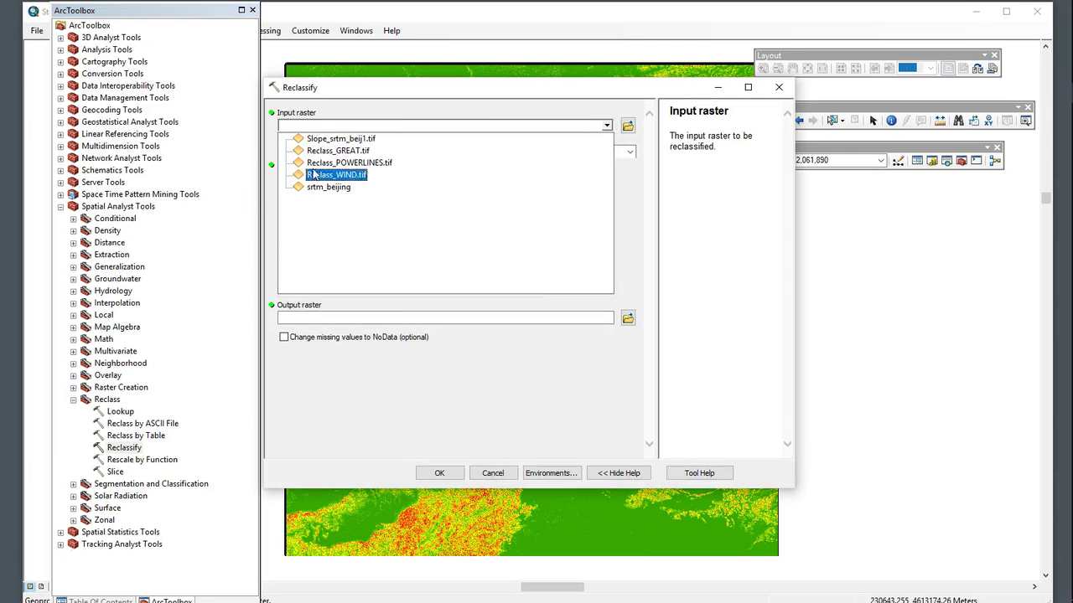
{"action": "left_click", "coordinate": [340, 139]}
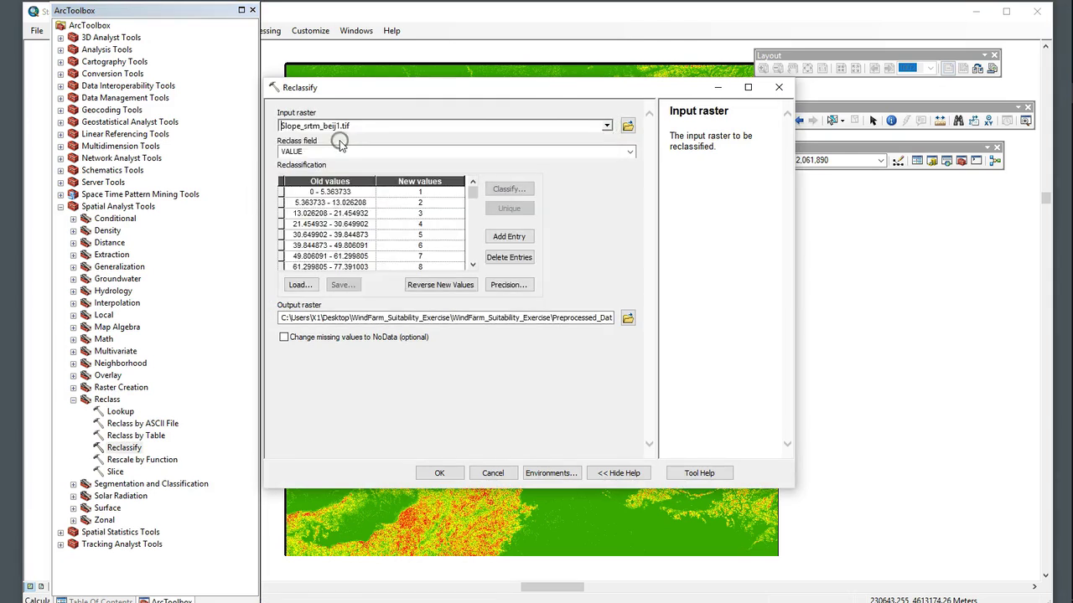
{"action": "left_click", "coordinate": [521, 195]}
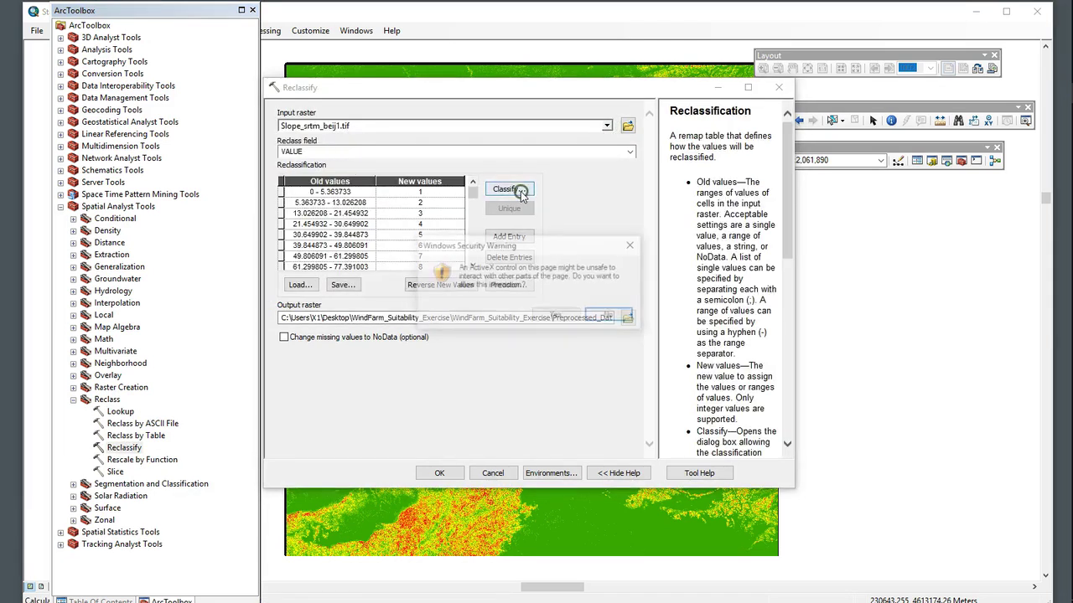
{"action": "left_click", "coordinate": [611, 315]}
{"action": "left_click", "coordinate": [515, 188]}
{"action": "left_click", "coordinate": [416, 176]}
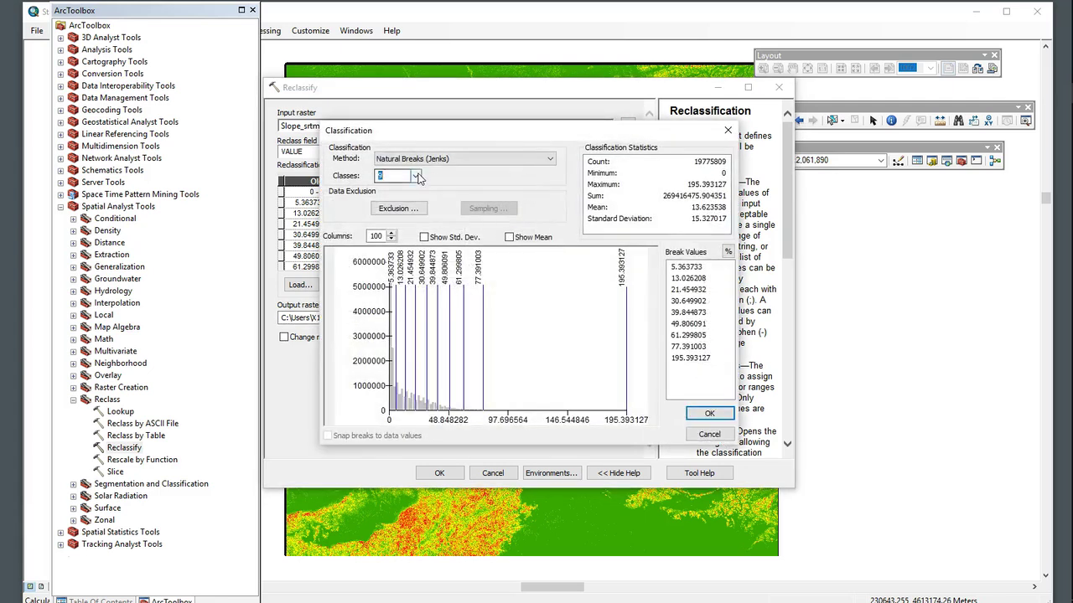
{"action": "left_click", "coordinate": [392, 207]}
{"action": "left_click", "coordinate": [429, 161]}
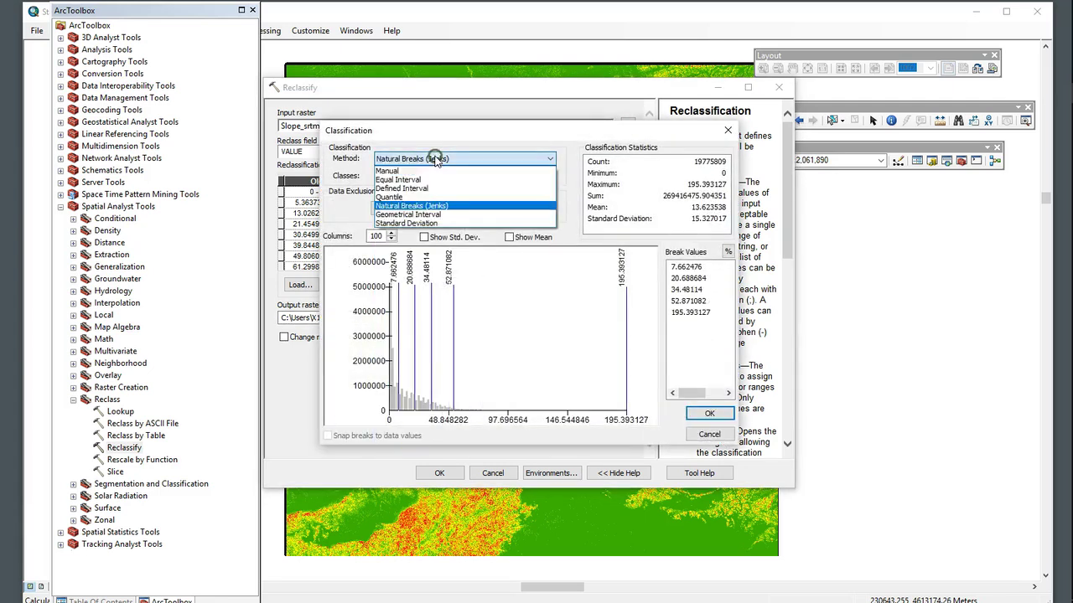
{"action": "left_click", "coordinate": [423, 182]}
{"action": "left_click", "coordinate": [684, 268]}
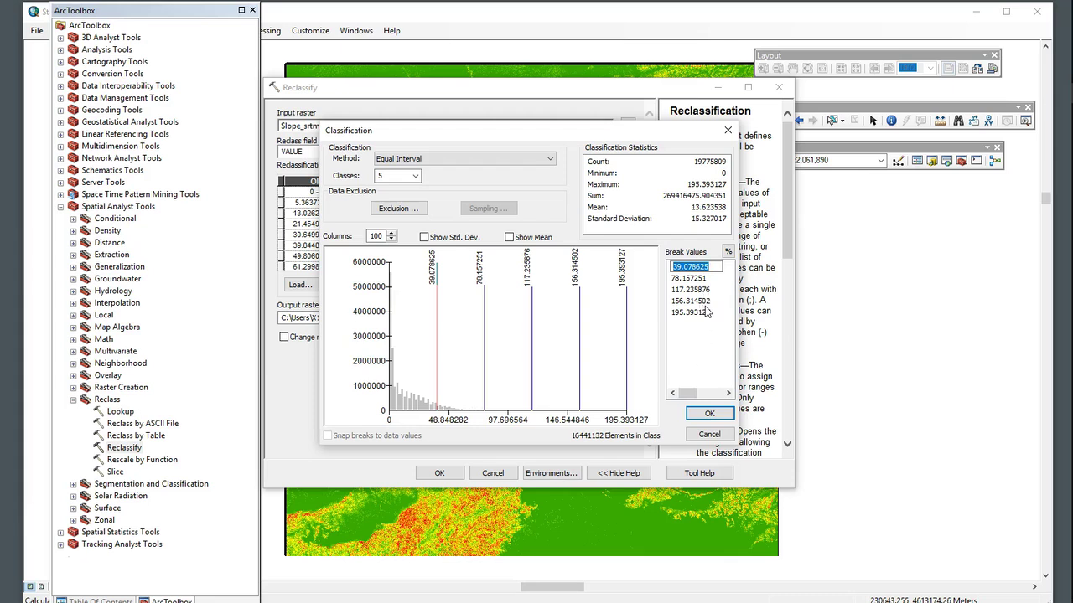
{"action": "left_click", "coordinate": [709, 435]}
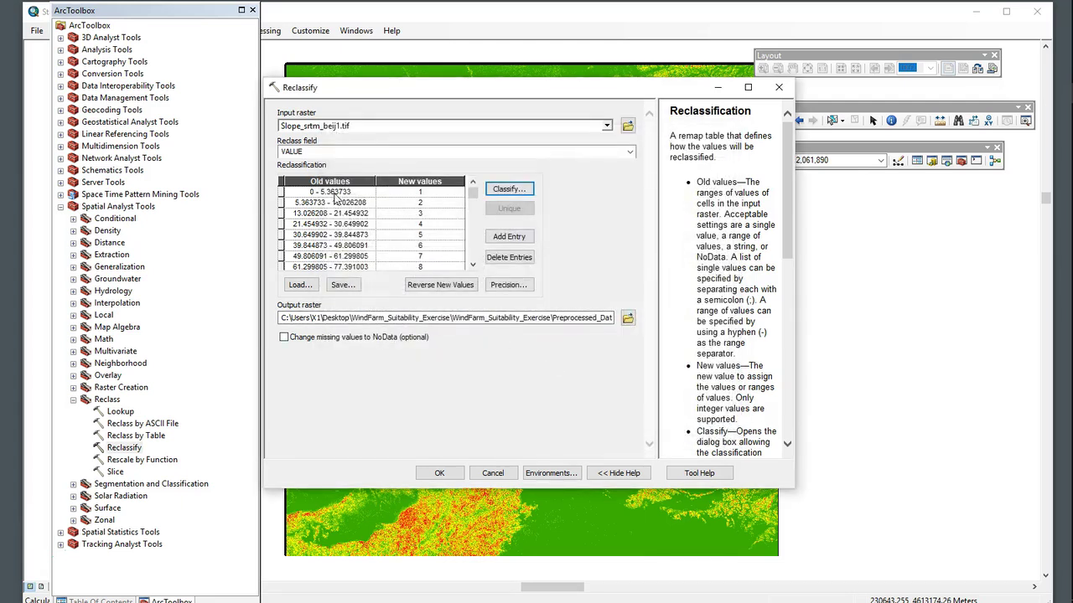
{"action": "left_click", "coordinate": [331, 195]}
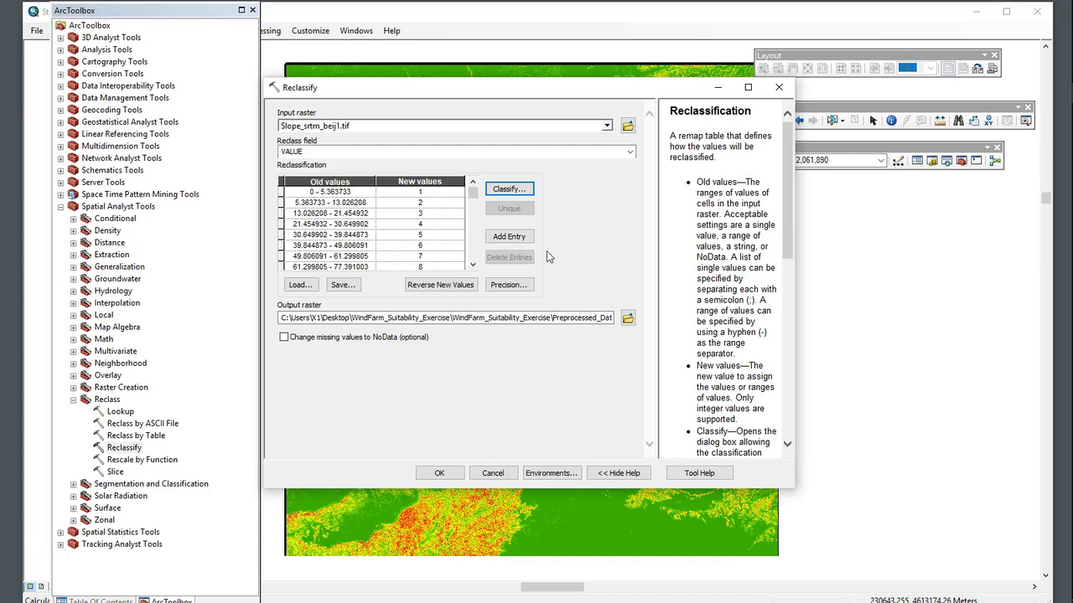
Step: Classify the slope values into 5 classes with Natural Breaks (Jenks)
{"action": "left_click", "coordinate": [512, 191]}
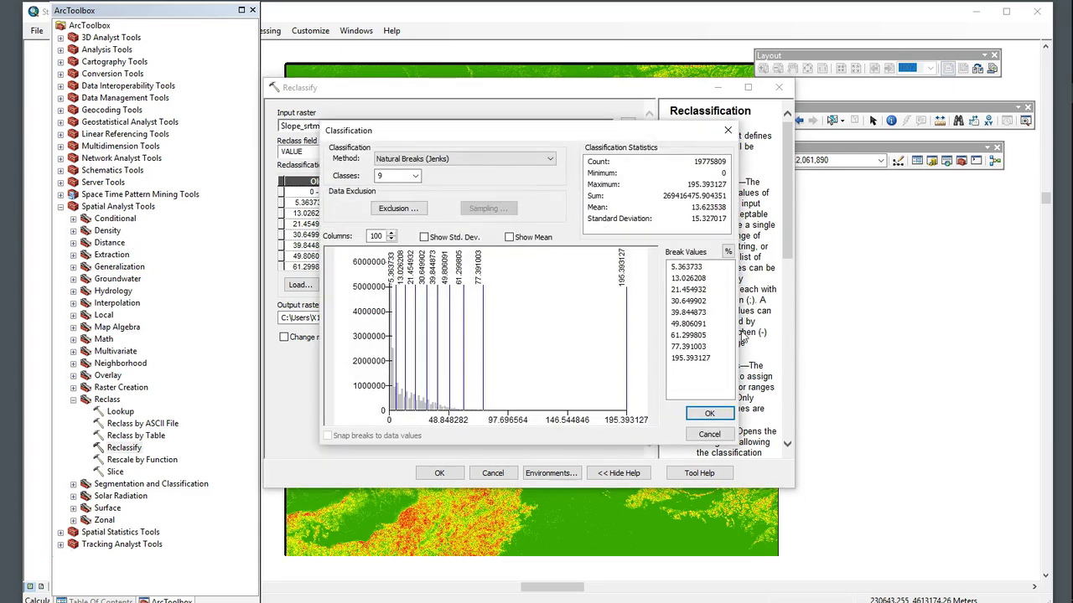
{"action": "left_click", "coordinate": [415, 176]}
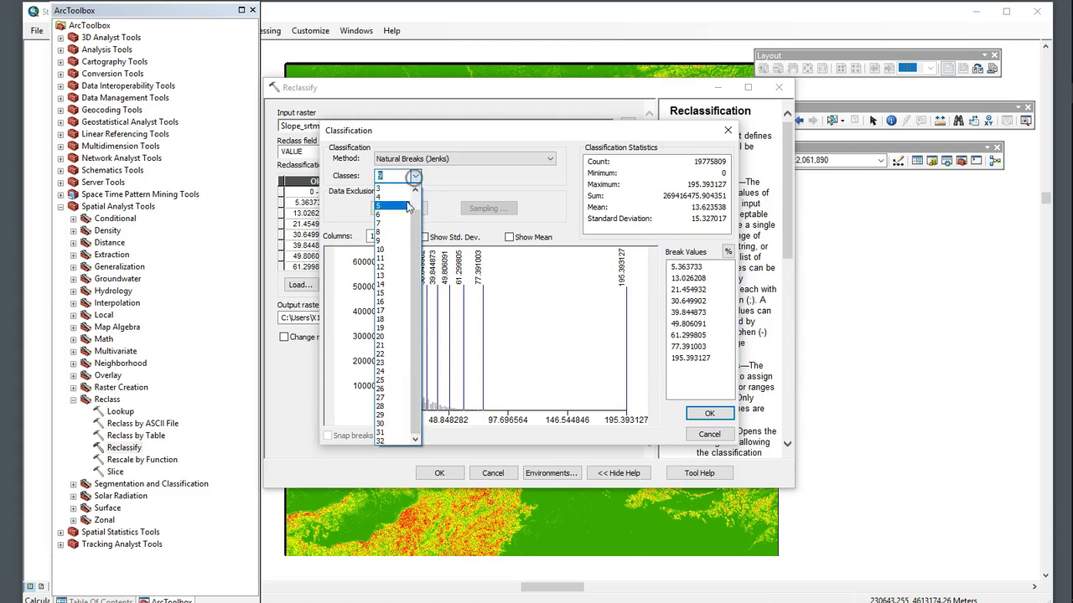
{"action": "left_click", "coordinate": [393, 207]}
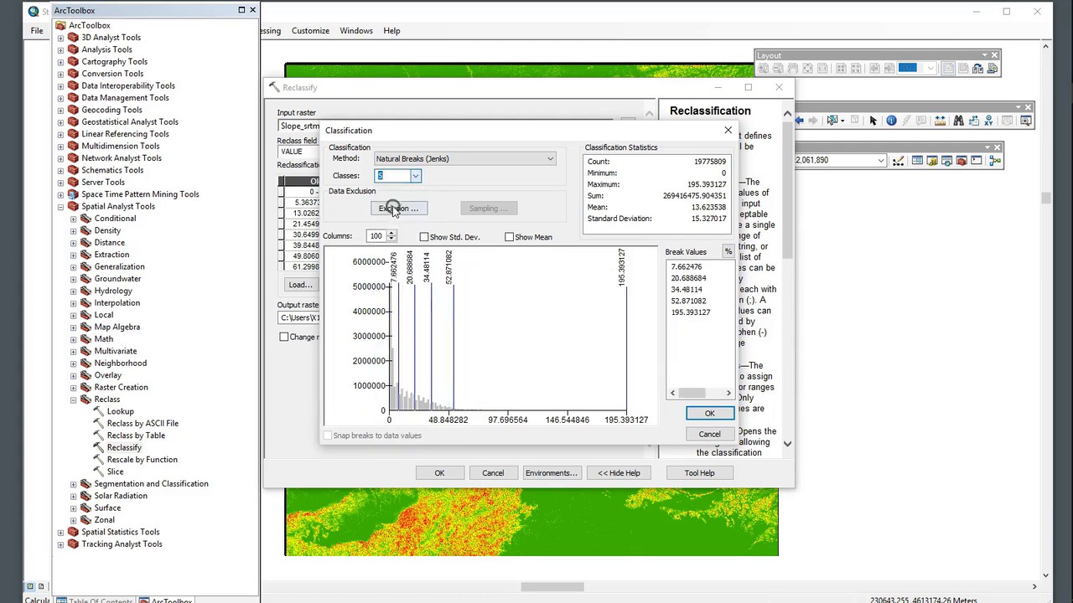
{"action": "left_click", "coordinate": [694, 413]}
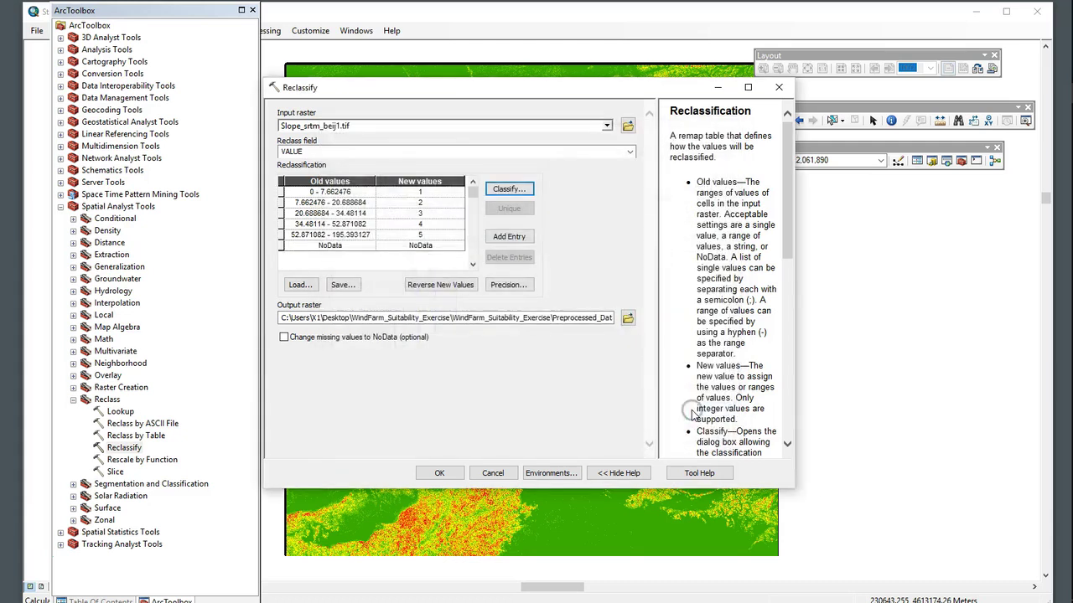
Step: Replace the old value ranges in the reclassification table with 0-2, 2-4, 4-6, 6-8 and 8 - 195.393127
{"action": "left_click", "coordinate": [308, 192]}
{"action": "type", "text": "0-2"}
{"action": "left_click", "coordinate": [277, 201]}
{"action": "type", "text": "2-4"}
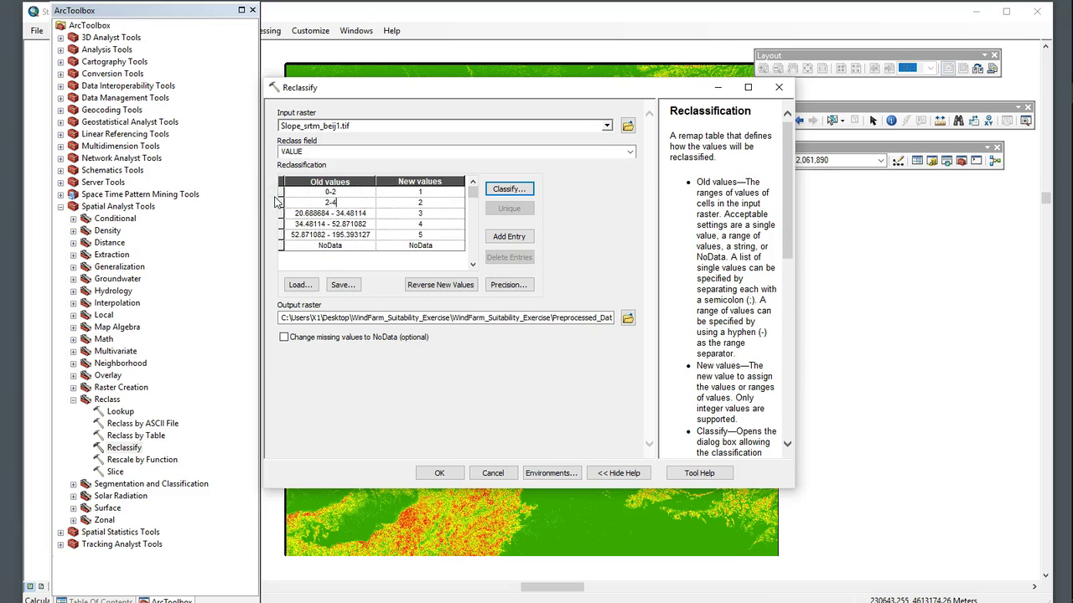
{"action": "left_click", "coordinate": [322, 215]}
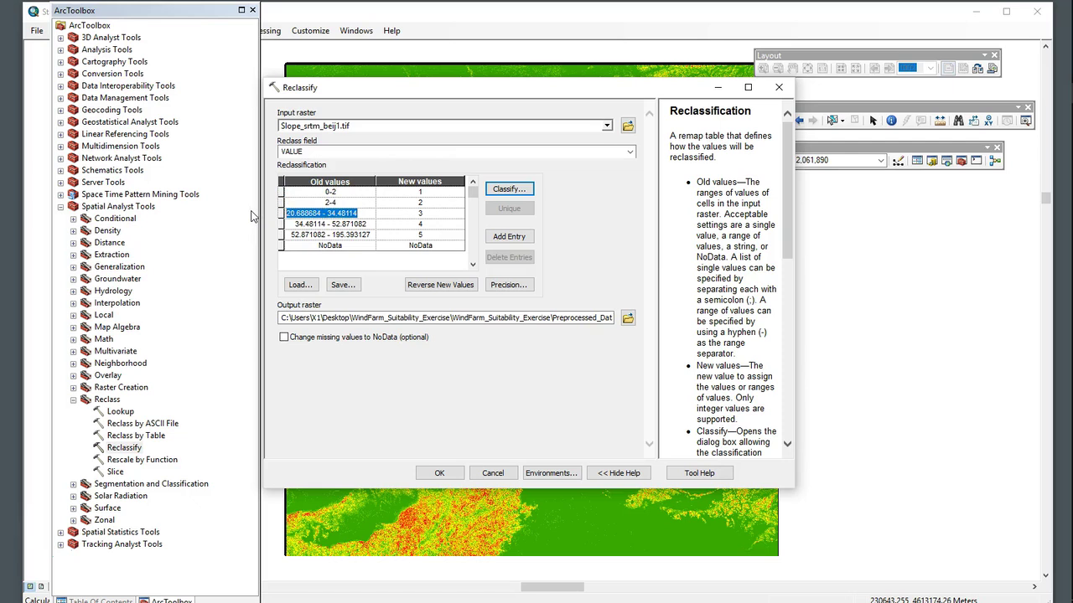
{"action": "type", "text": "4-6"}
{"action": "left_click", "coordinate": [341, 225]}
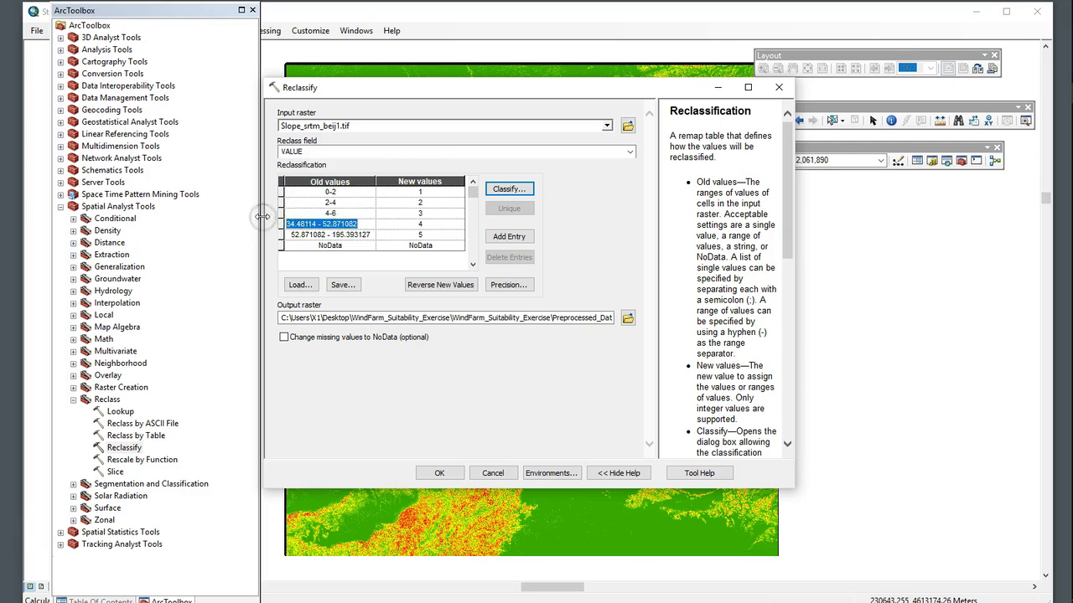
{"action": "type", "text": "6-8"}
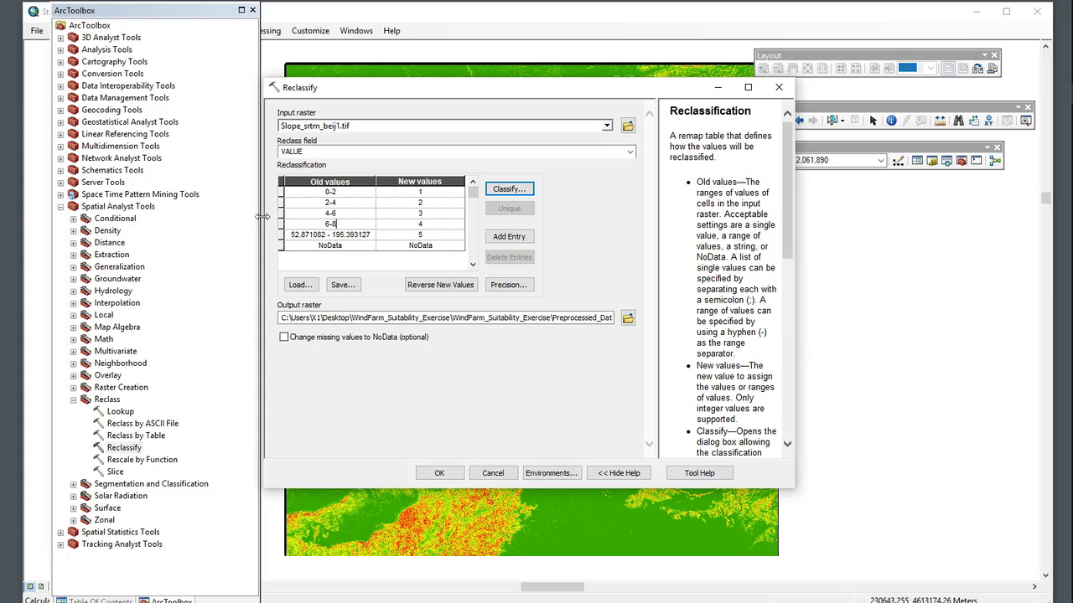
{"action": "left_click", "coordinate": [334, 235]}
{"action": "left_click_drag", "start_coordinate": [320, 235], "coordinate": [255, 234]}
{"action": "type", "text": "8"}
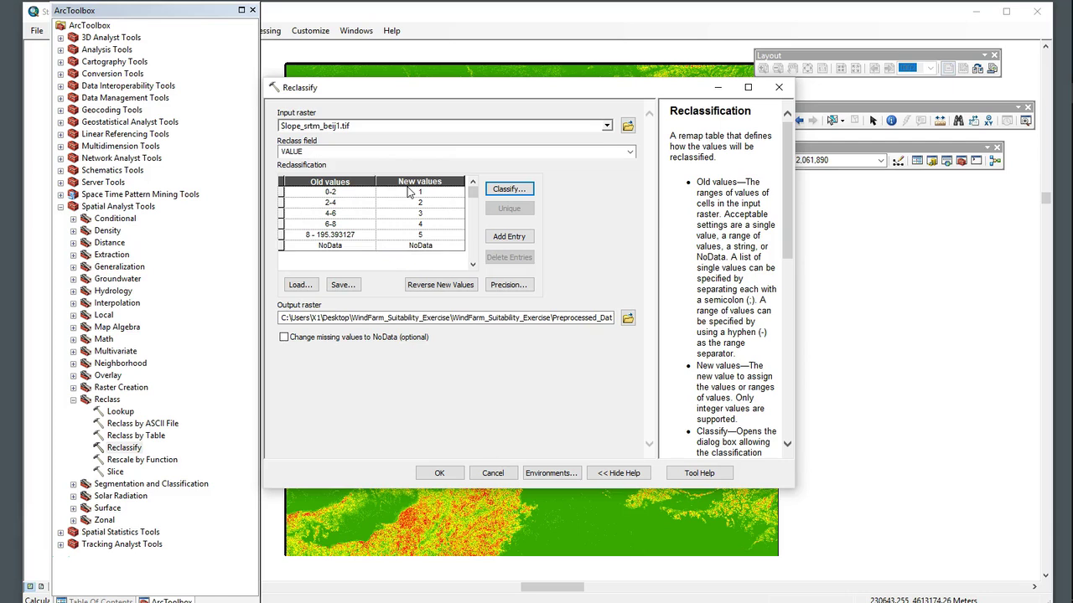
Step: Reverse the new values to run from 5 to 1, using spaced hyphens in the old ranges, and run Reclassify
{"action": "left_click", "coordinate": [391, 270]}
{"action": "left_click", "coordinate": [444, 284]}
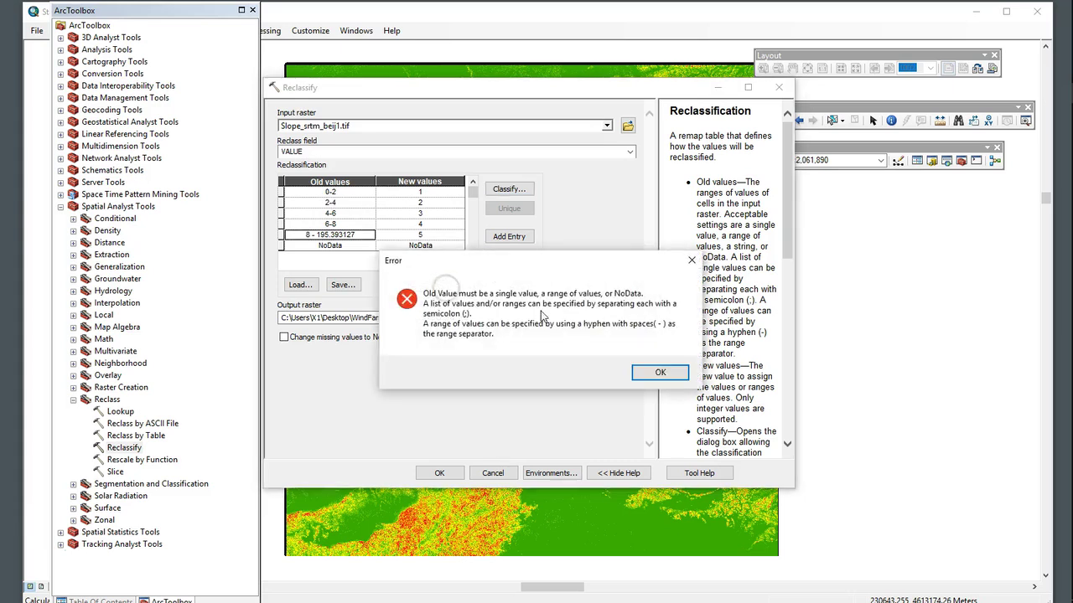
{"action": "left_click", "coordinate": [660, 372]}
{"action": "left_click", "coordinate": [457, 286]}
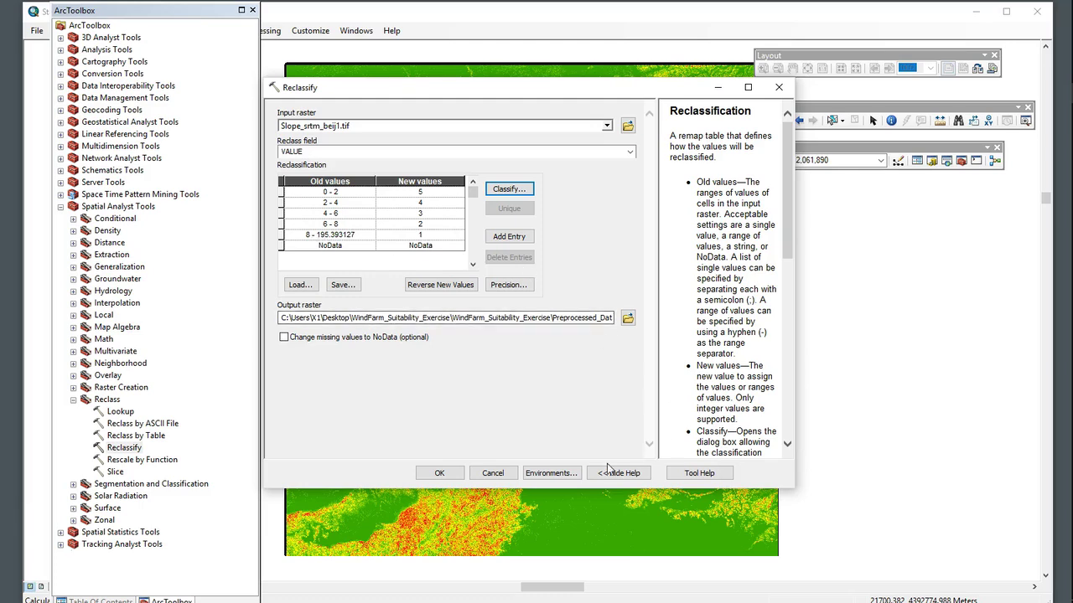
{"action": "left_click", "coordinate": [444, 473]}
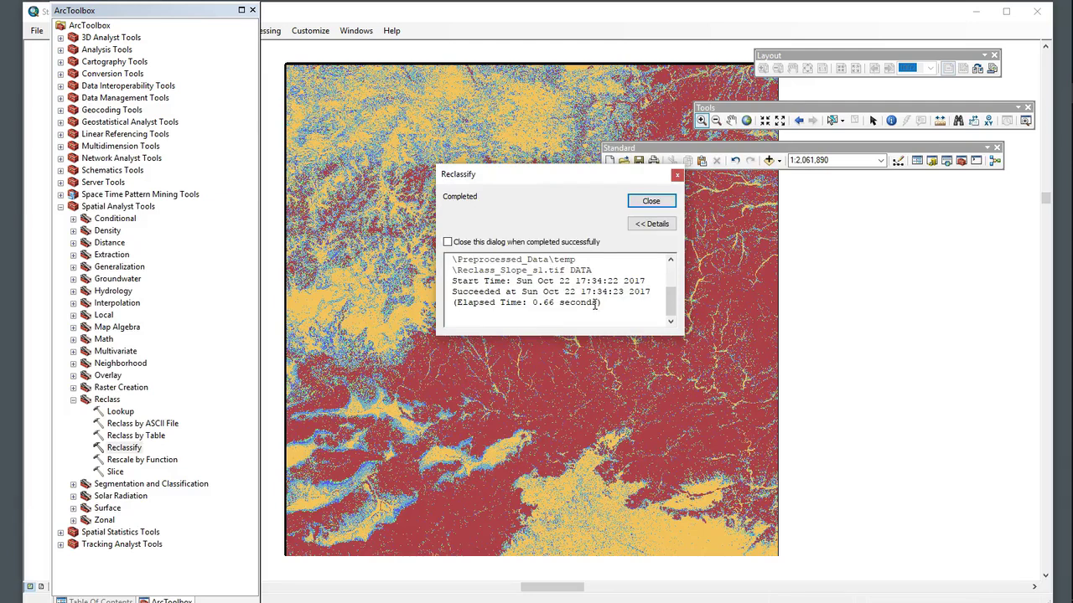
{"action": "left_click", "coordinate": [661, 202]}
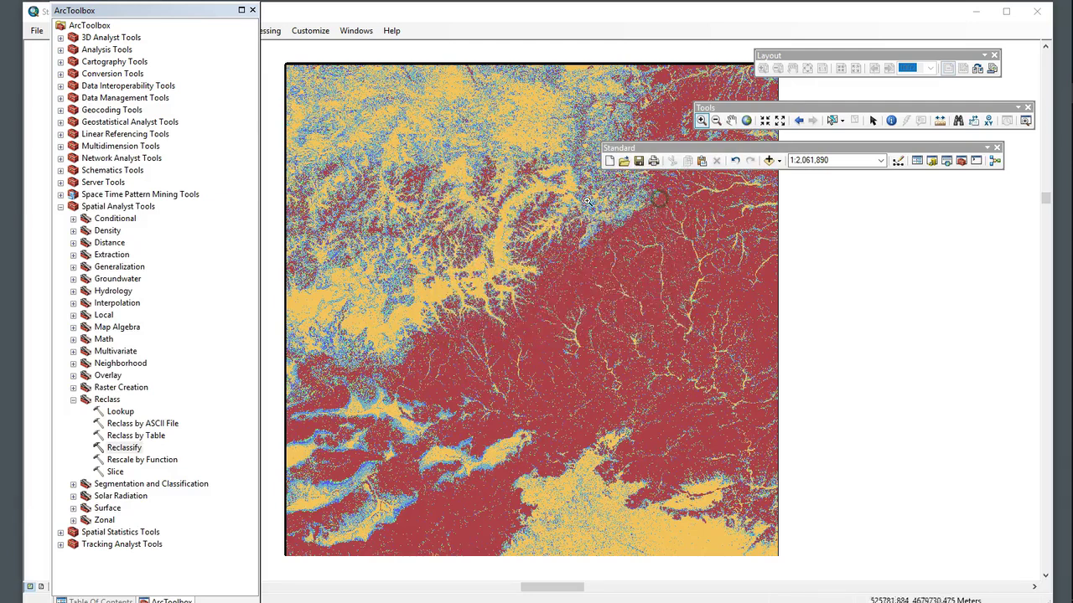
Step: Symbolize Reclass_Slope_s1.tif as Stretched with the green-yellow-red color ramp inverted so high values are green
{"action": "left_click", "coordinate": [931, 161]}
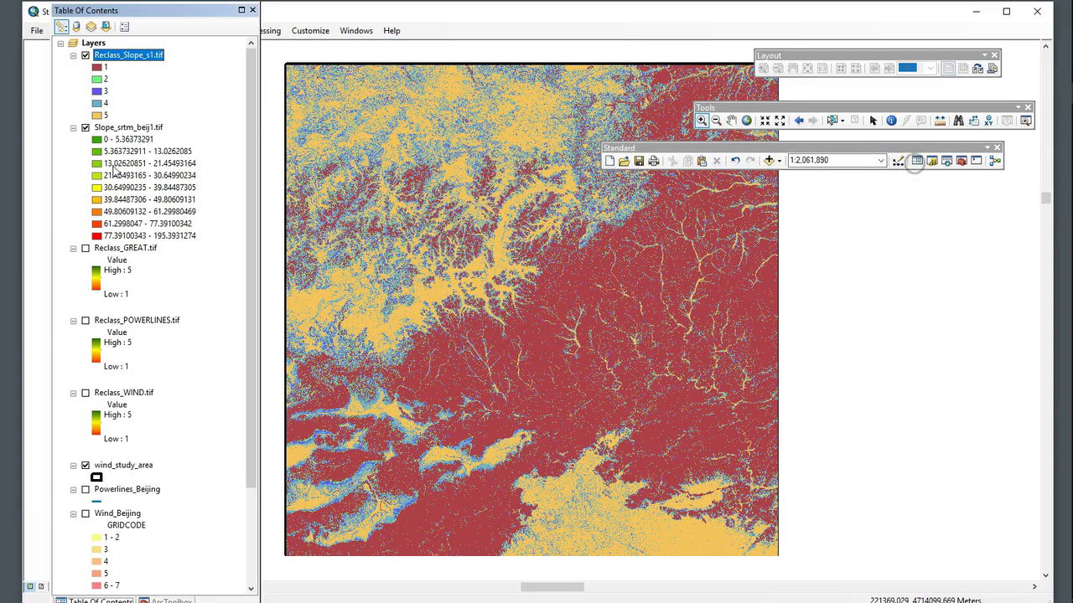
{"action": "right_click", "coordinate": [140, 59]}
{"action": "left_click", "coordinate": [210, 248]}
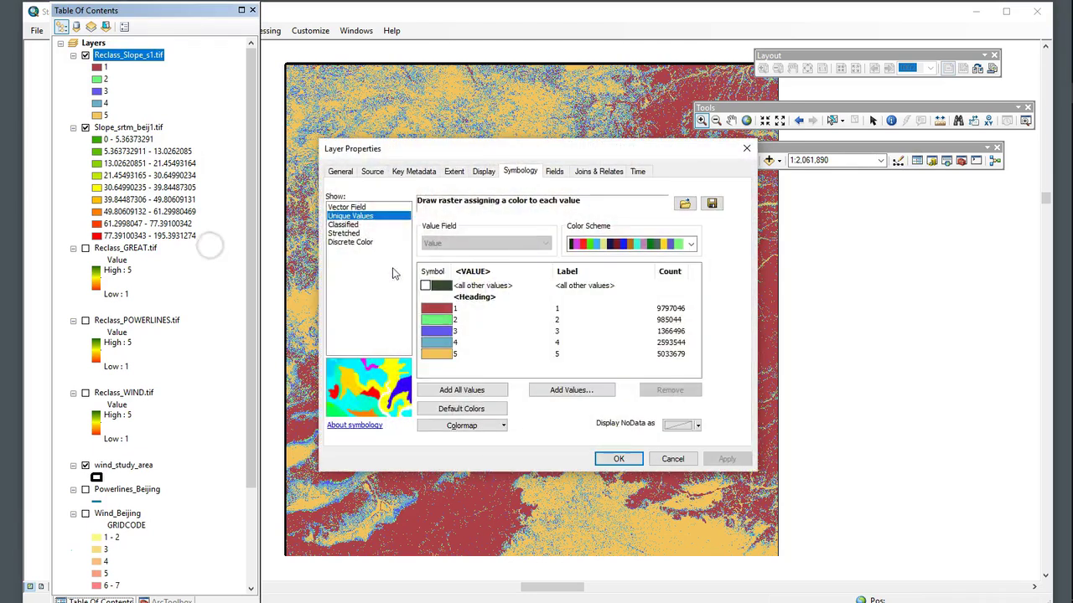
{"action": "left_click", "coordinate": [355, 234]}
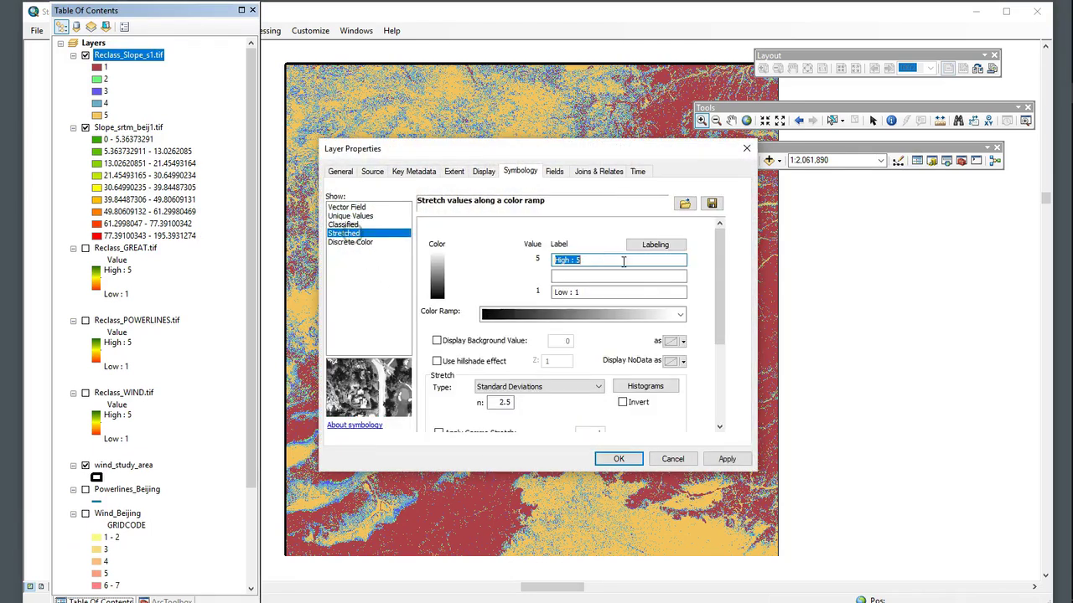
{"action": "left_click", "coordinate": [680, 315]}
{"action": "left_click", "coordinate": [580, 115]}
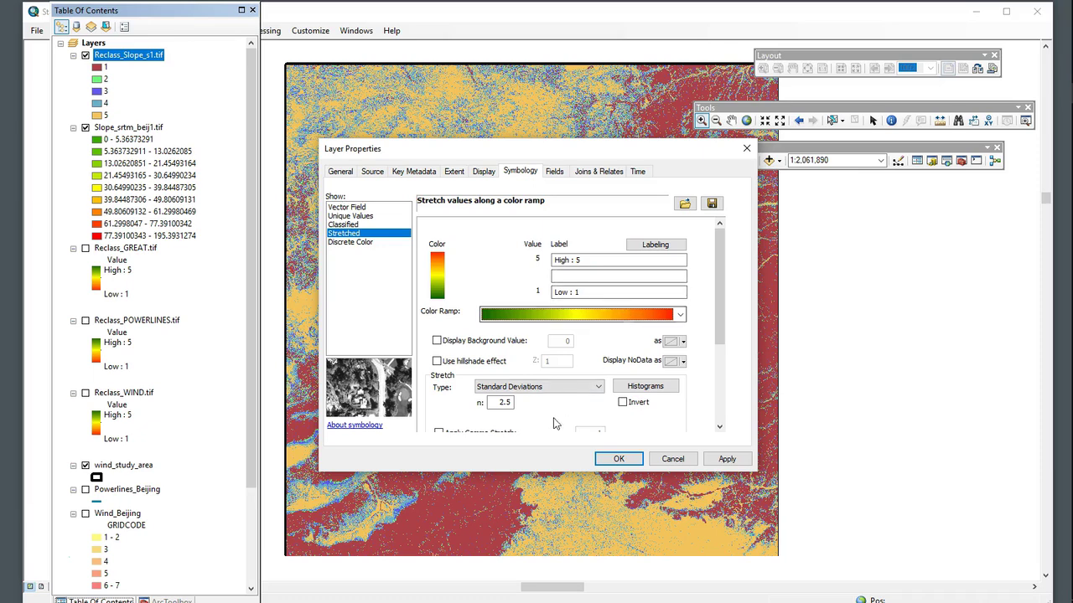
{"action": "left_click", "coordinate": [622, 402]}
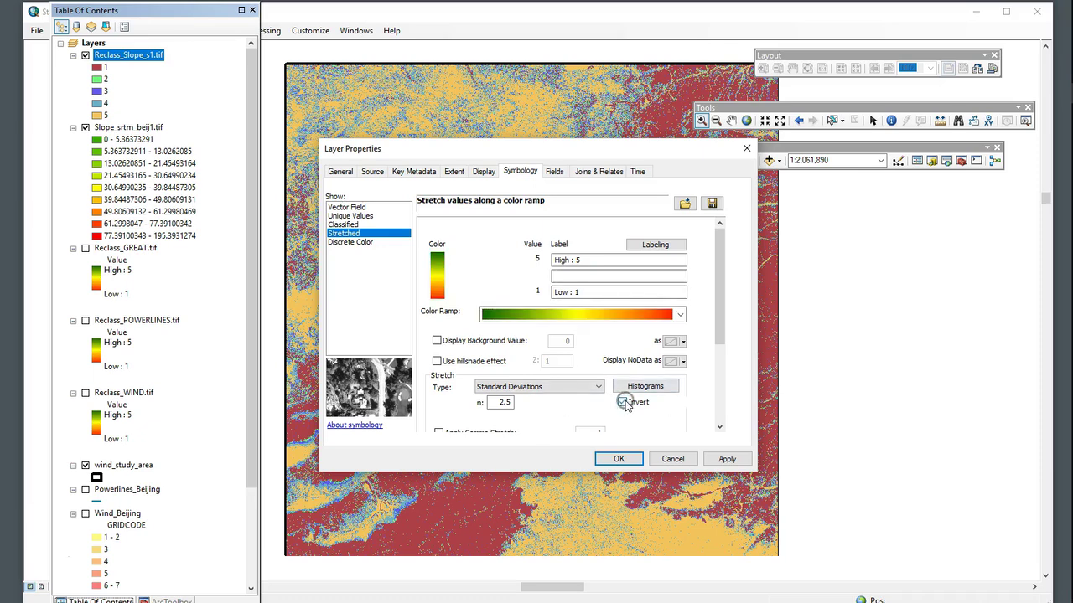
{"action": "left_click", "coordinate": [726, 459]}
{"action": "left_click", "coordinate": [624, 460]}
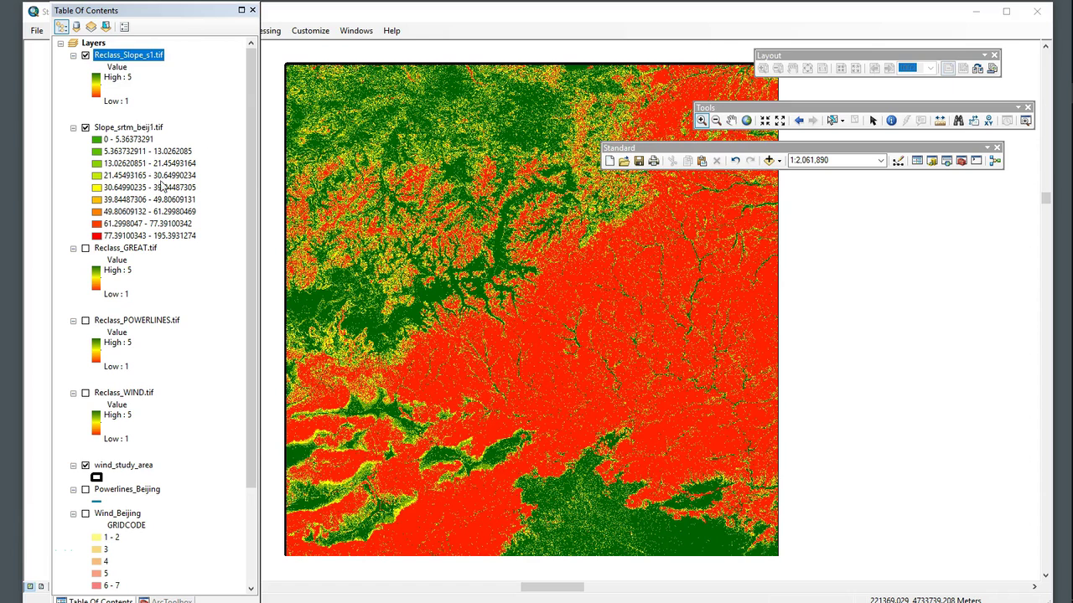
Step: Remove the Reclass_Slope_s1.tif layer from the map
{"action": "right_click", "coordinate": [135, 56]}
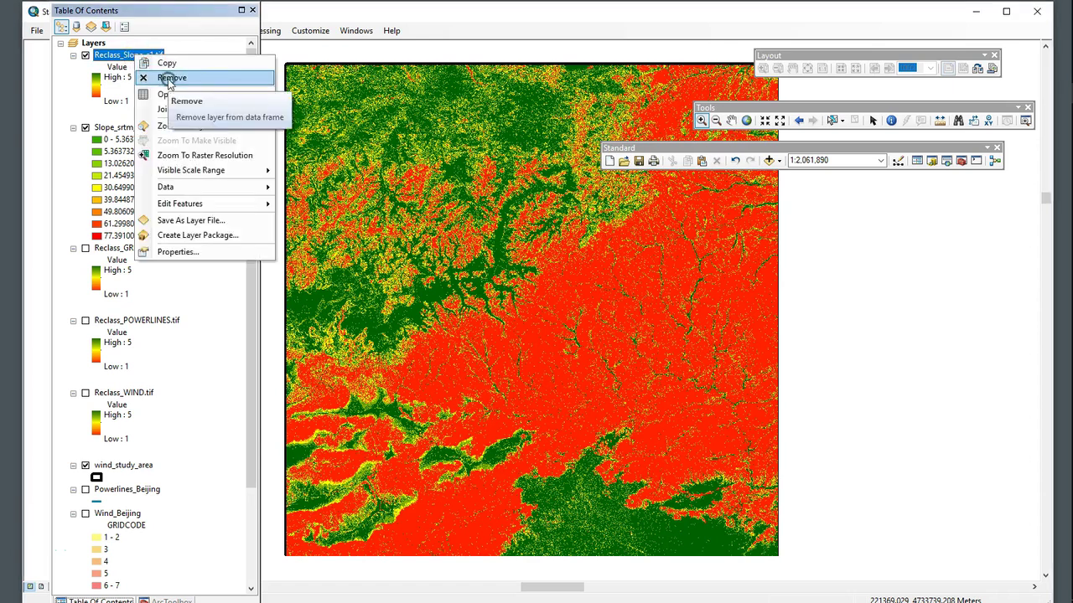
{"action": "left_click", "coordinate": [169, 79]}
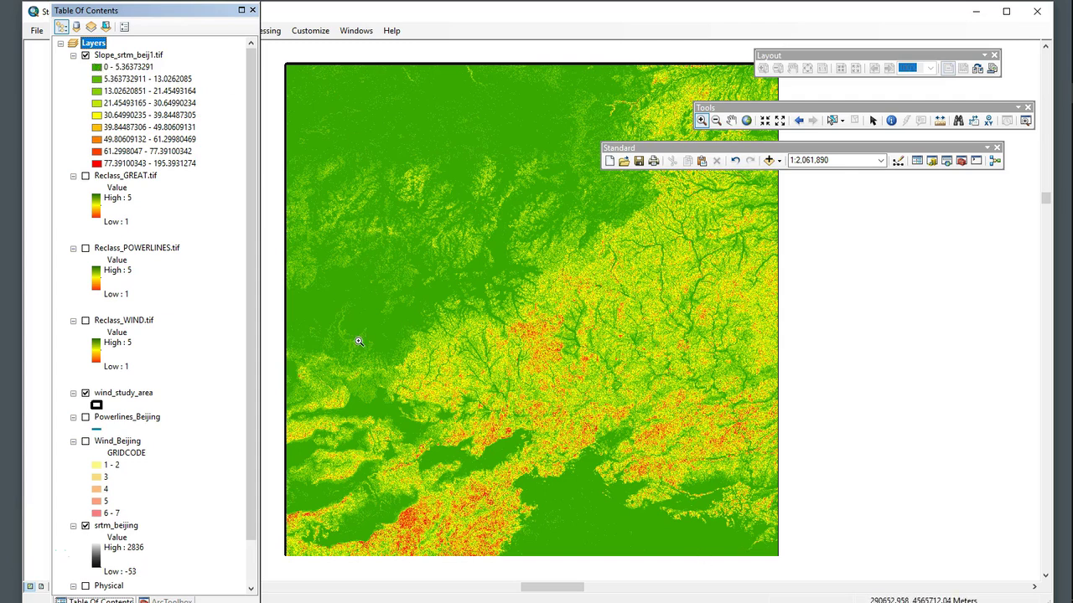
Step: Start the Reclassify tool with Slope_srtm_beij1.tif as the input raster
{"action": "left_click", "coordinate": [956, 163]}
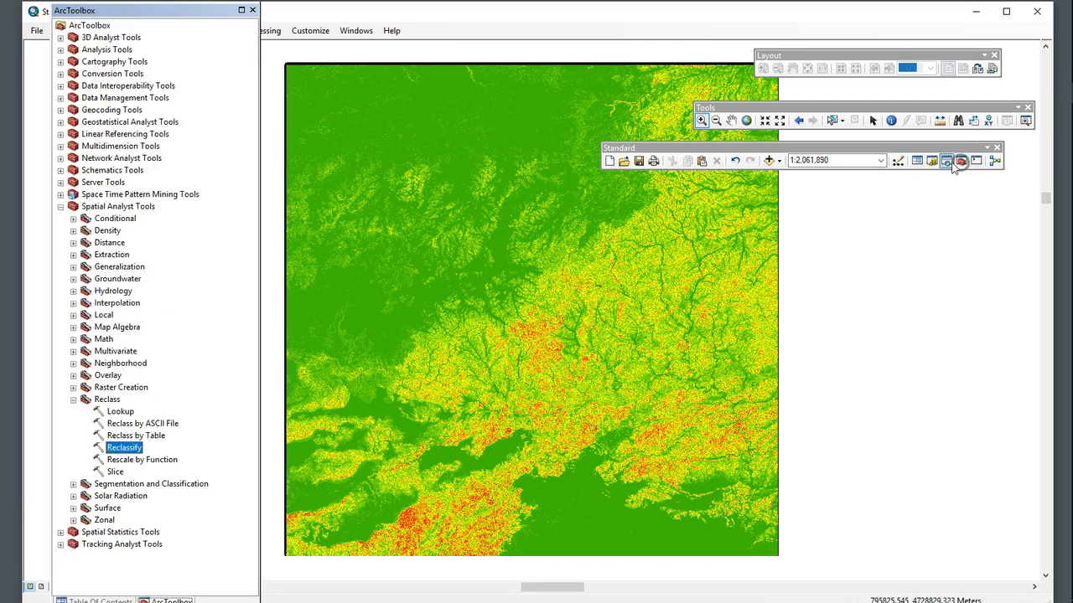
{"action": "double_click", "coordinate": [123, 449]}
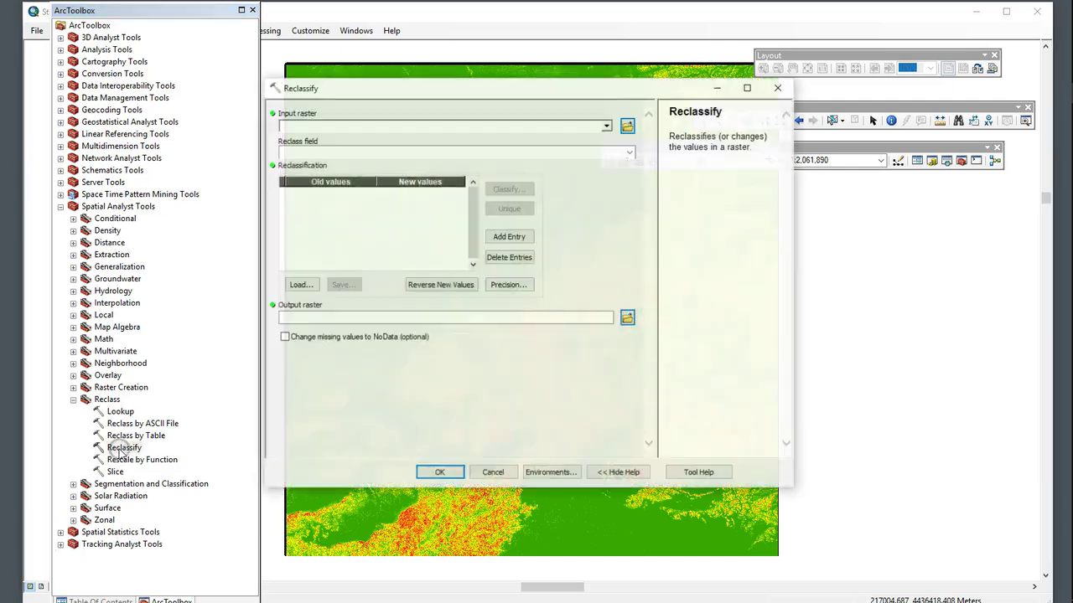
{"action": "left_click", "coordinate": [607, 126]}
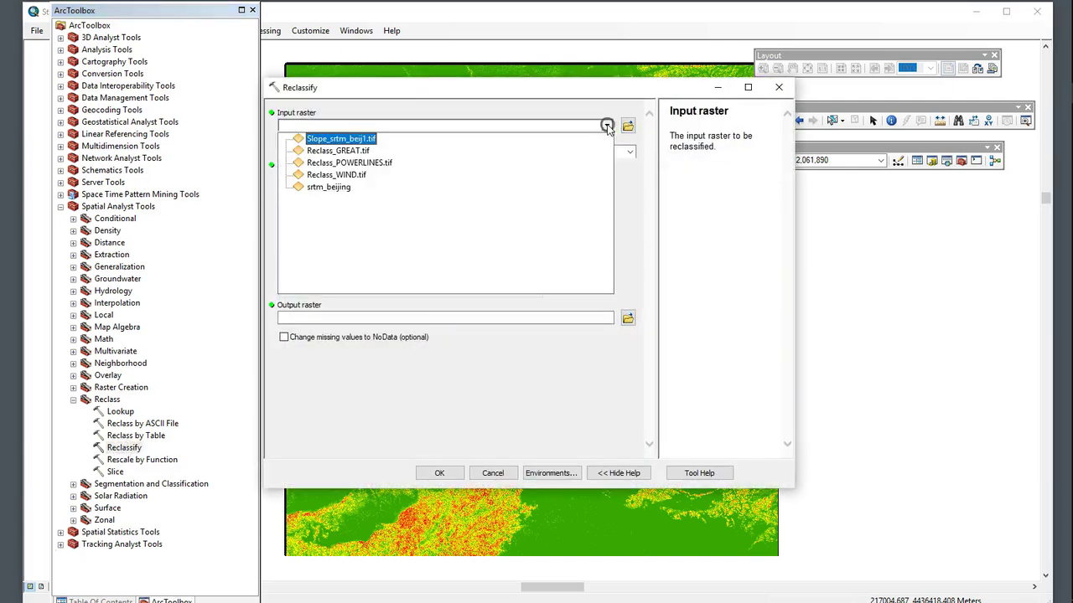
{"action": "left_click", "coordinate": [356, 139]}
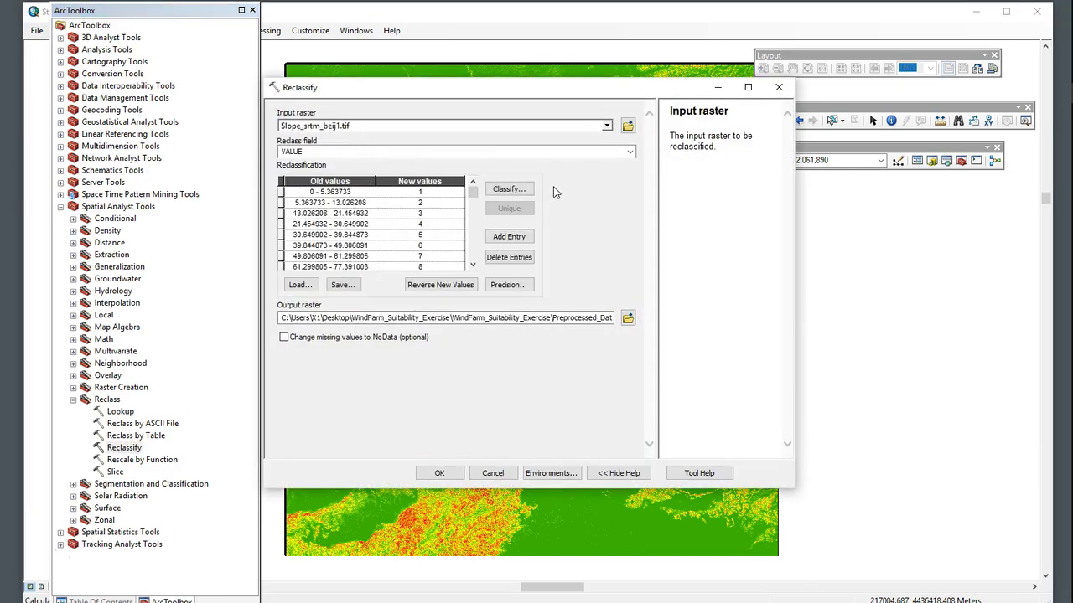
Step: Classify the slope values with the Equal Interval method and 5 classes, declining the ActiveX interaction
{"action": "left_click", "coordinate": [511, 191]}
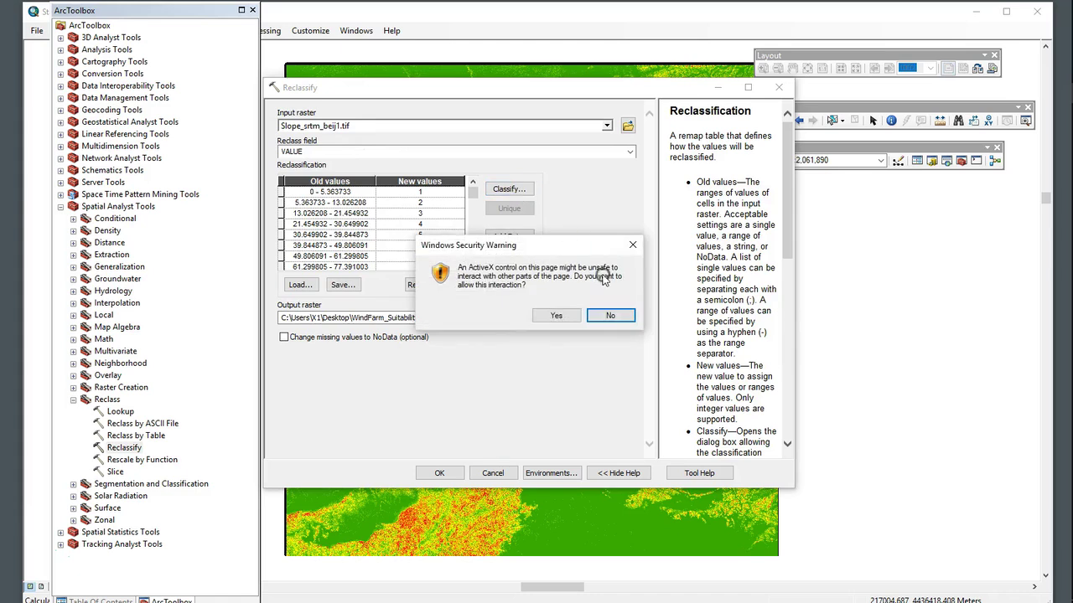
{"action": "left_click", "coordinate": [610, 319]}
{"action": "left_click", "coordinate": [507, 189]}
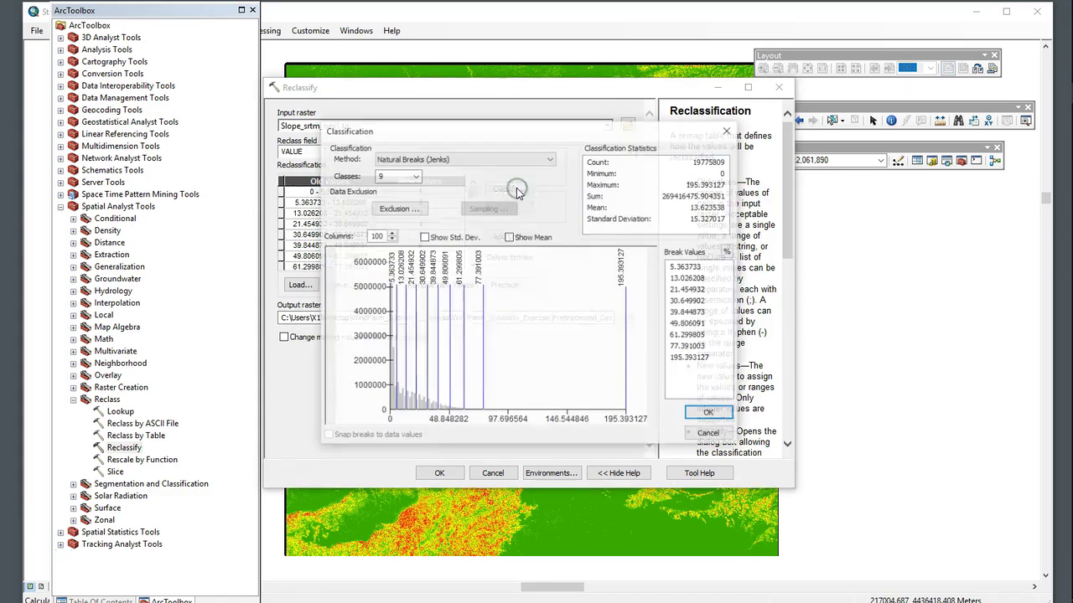
{"action": "left_click", "coordinate": [482, 160]}
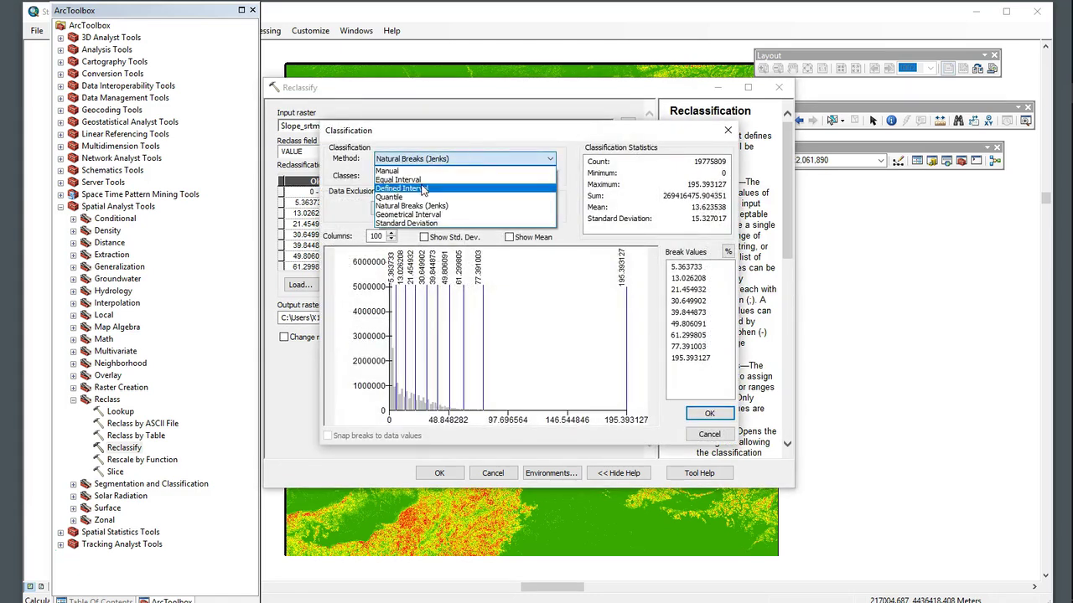
{"action": "left_click", "coordinate": [384, 186]}
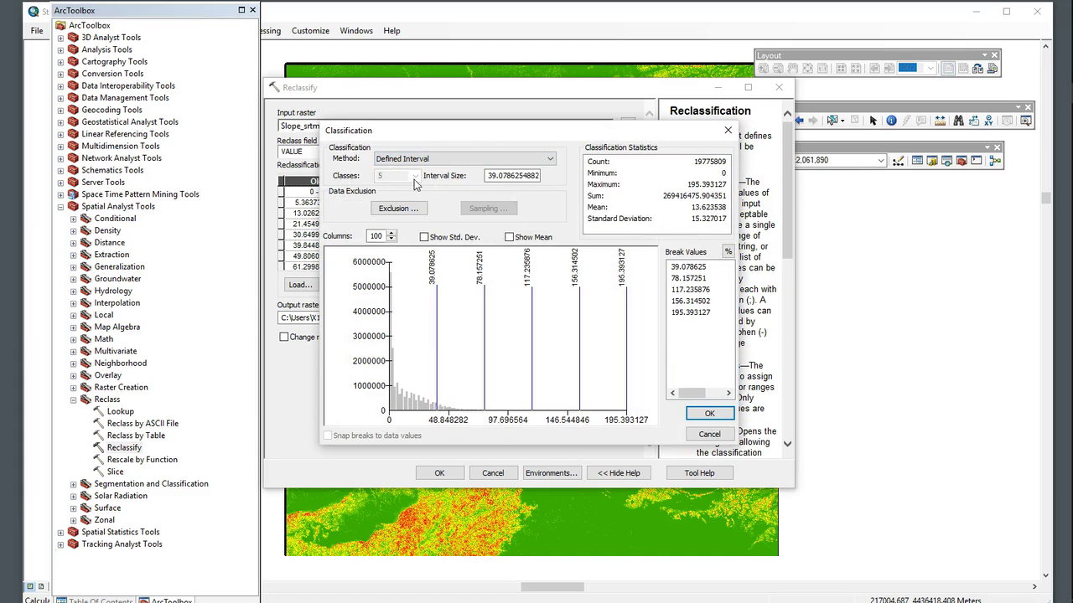
{"action": "left_click", "coordinate": [455, 158]}
{"action": "left_click", "coordinate": [415, 176]}
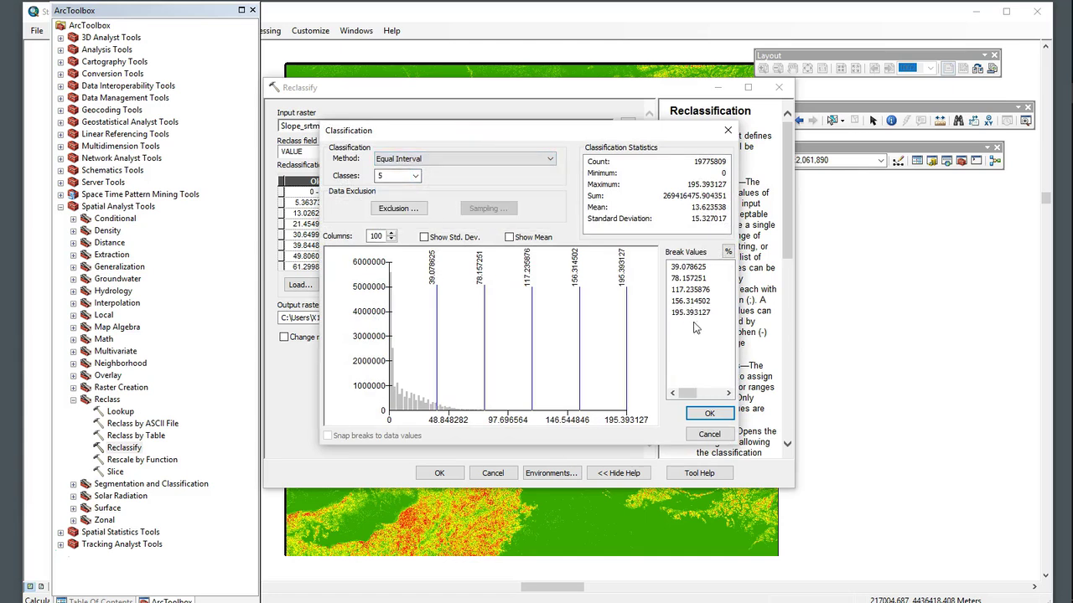
Step: Set the first four break values to 2, 4, 6 and 8, and reverse the new values to run from 5 to 1
{"action": "left_click", "coordinate": [689, 268]}
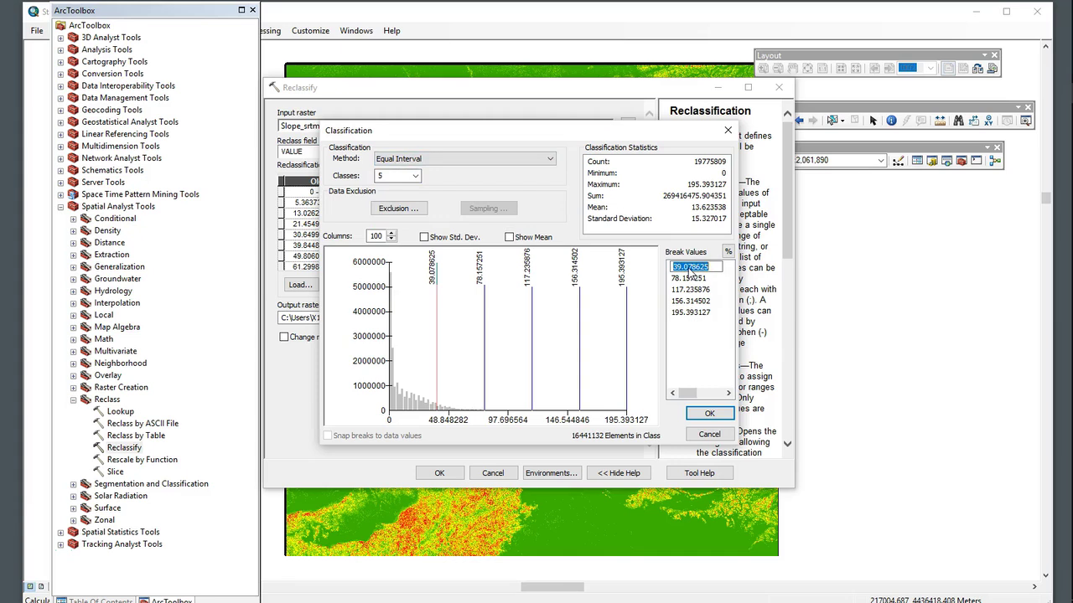
{"action": "type", "text": "2"}
{"action": "left_click", "coordinate": [690, 277]}
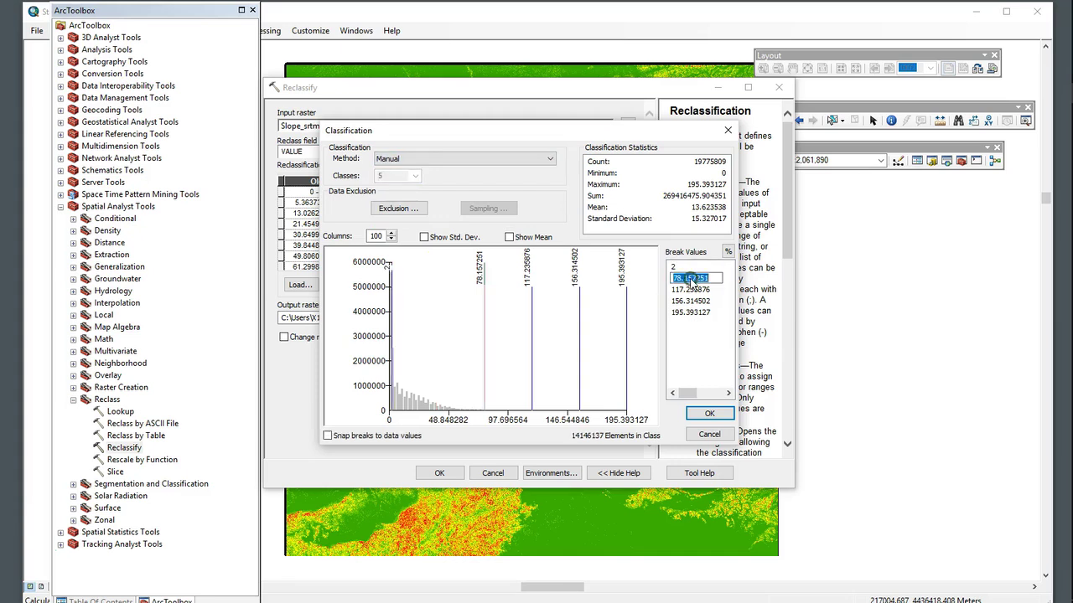
{"action": "type", "text": "4"}
{"action": "left_click", "coordinate": [691, 289]}
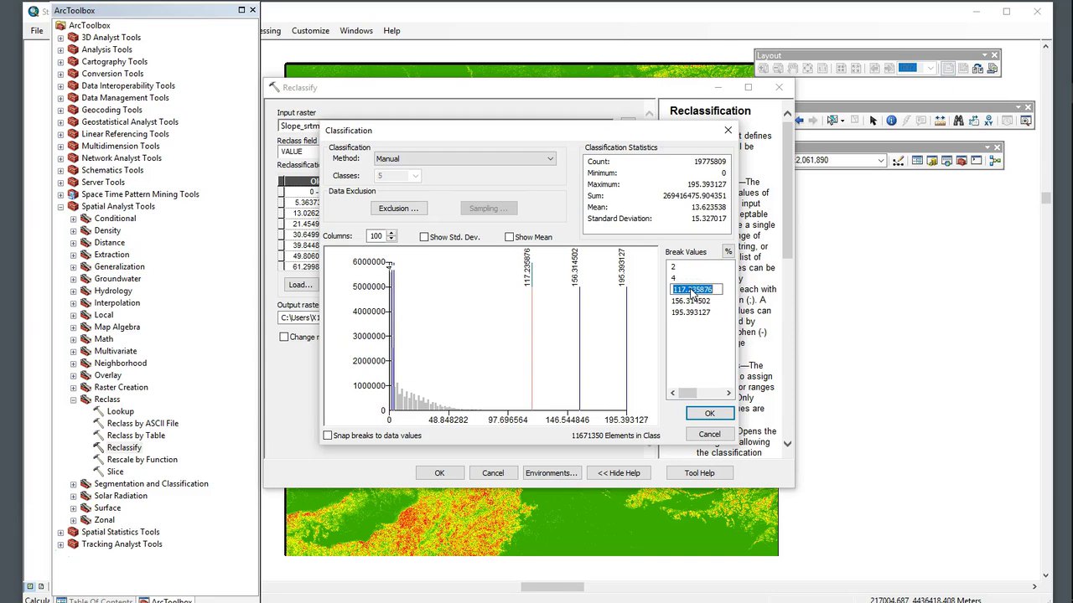
{"action": "type", "text": "6"}
{"action": "left_click", "coordinate": [692, 302]}
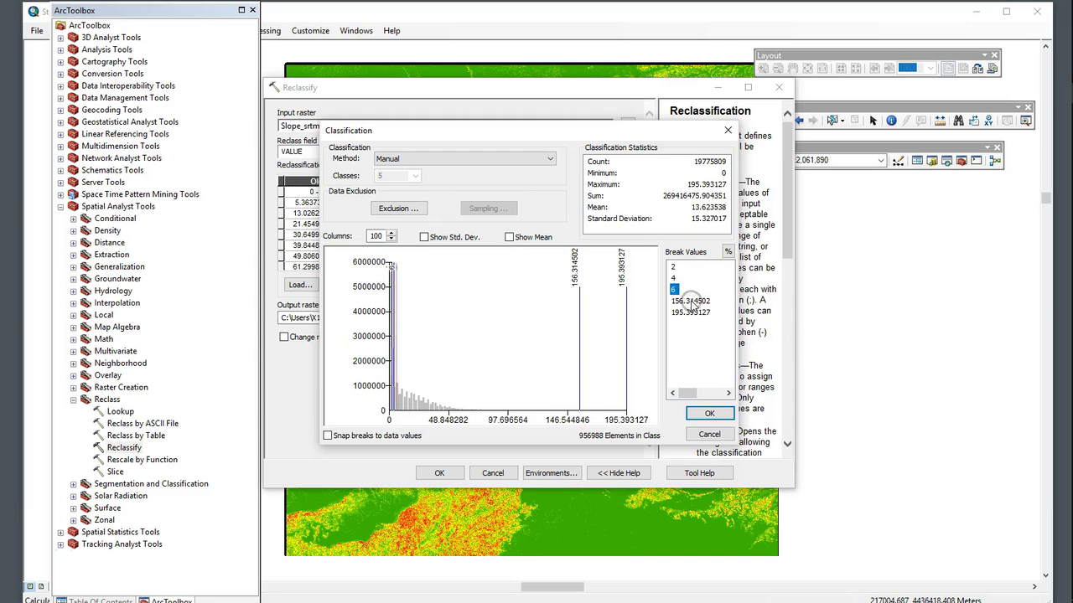
{"action": "type", "text": "8"}
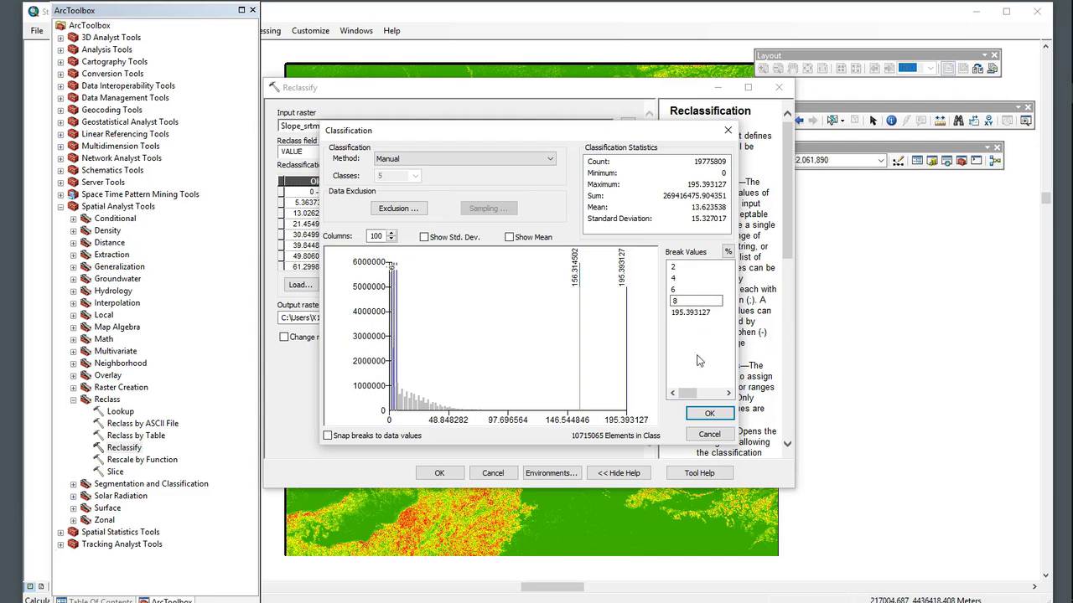
{"action": "left_click", "coordinate": [699, 360]}
{"action": "left_click", "coordinate": [709, 413]}
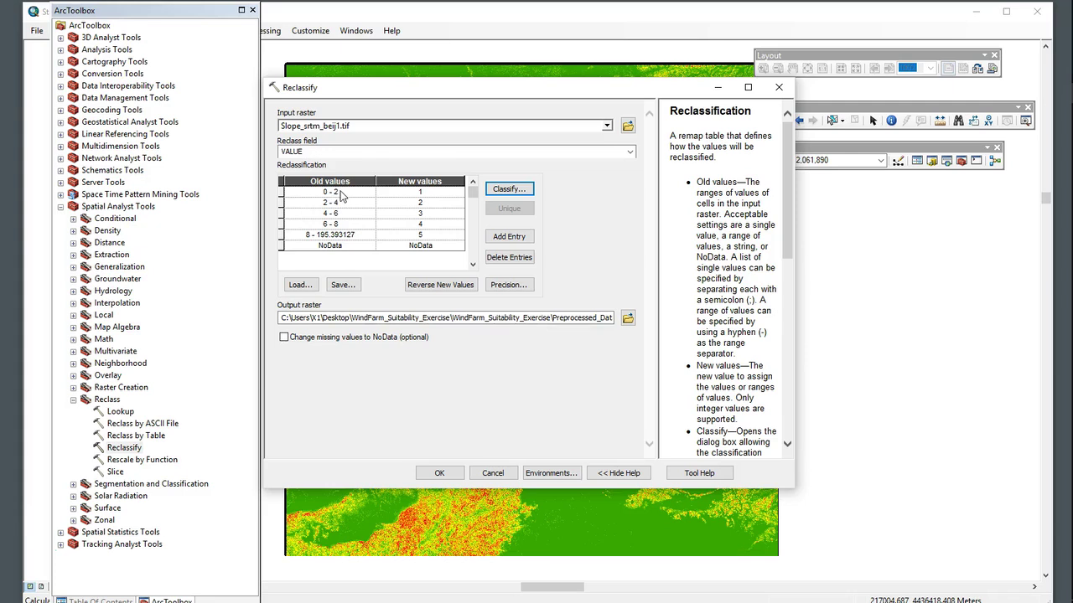
{"action": "left_click", "coordinate": [451, 289]}
Step: Name the output raster Reclass_SLOPE.tif in the temp folder and run Reclassify
{"action": "left_click", "coordinate": [578, 318]}
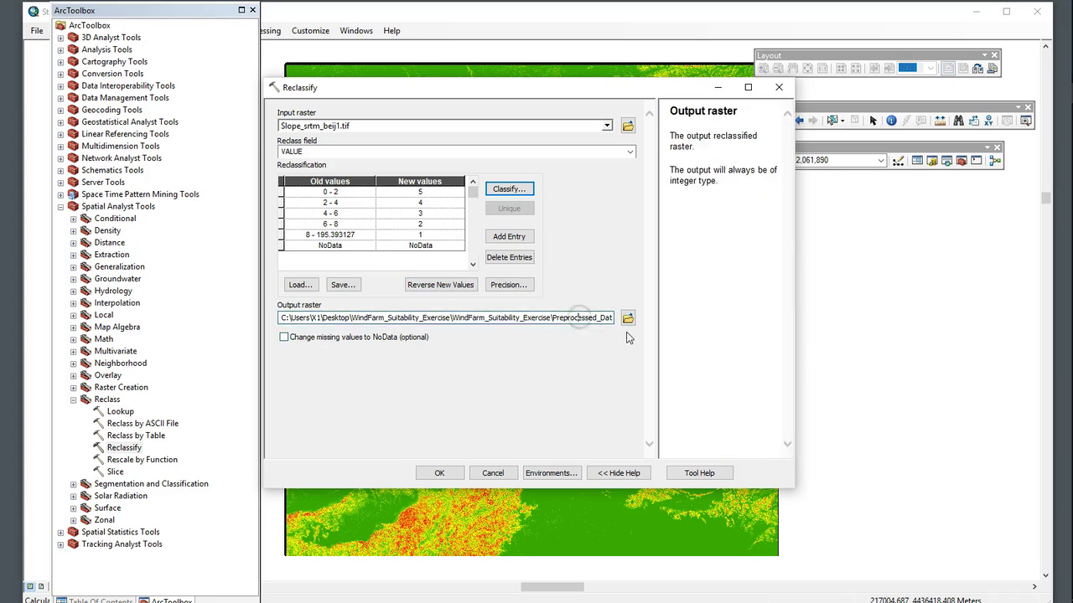
{"action": "key", "text": "Right"}
{"action": "key", "text": "Right"}
{"action": "key", "text": "Right"}
{"action": "key", "text": "Right"}
{"action": "key", "text": "Right"}
{"action": "key", "text": "Right"}
{"action": "key", "text": "Right"}
{"action": "key", "text": "Right"}
{"action": "key", "text": "Right"}
{"action": "key", "text": "Right"}
{"action": "key", "text": "Right"}
{"action": "key", "text": "Right"}
{"action": "key", "text": "Right"}
{"action": "key", "text": "Right"}
{"action": "key", "text": "Right"}
{"action": "key", "text": "Right"}
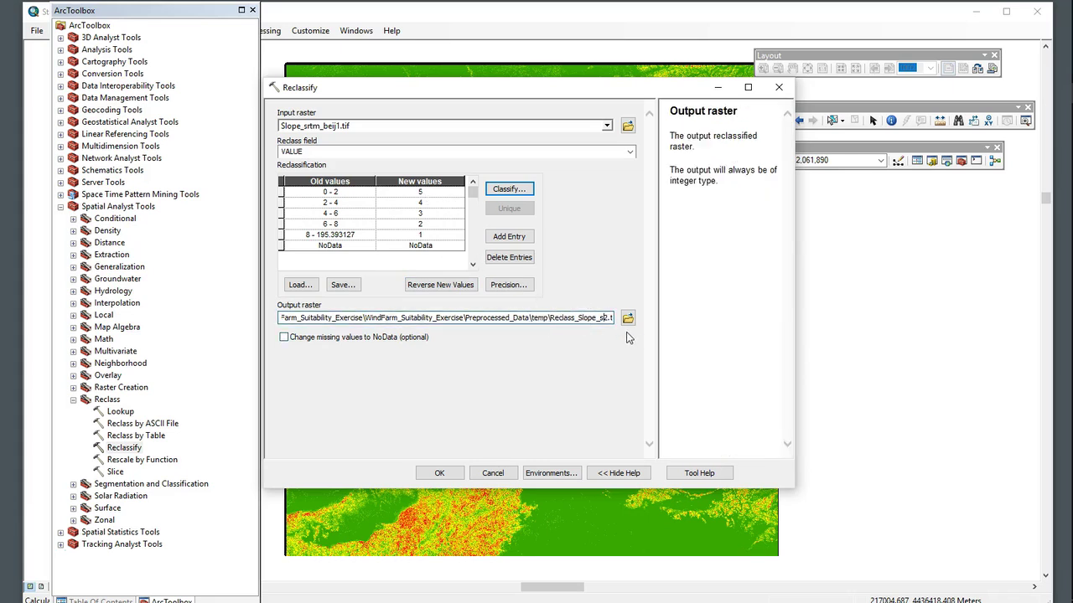
{"action": "key", "text": "BackSpace"}
{"action": "key", "text": "BackSpace"}
{"action": "key", "text": "BackSpace"}
{"action": "key", "text": "BackSpace"}
{"action": "key", "text": "BackSpace"}
{"action": "key", "text": "BackSpace"}
{"action": "key", "text": "BackSpace"}
{"action": "key", "text": "BackSpace"}
{"action": "type", "text": "SLOPE"}
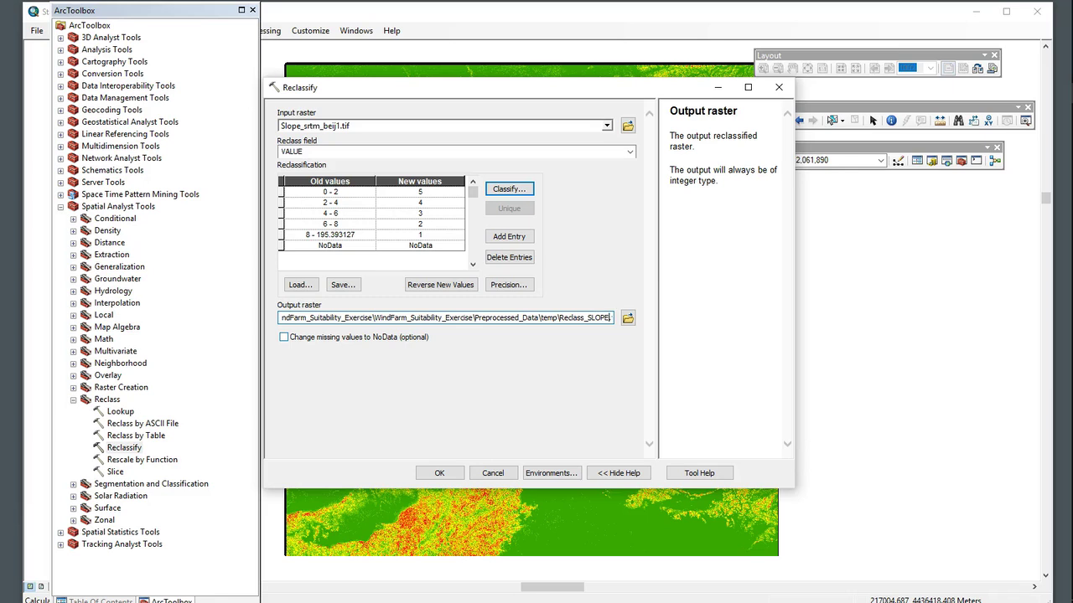
{"action": "left_click", "coordinate": [544, 384]}
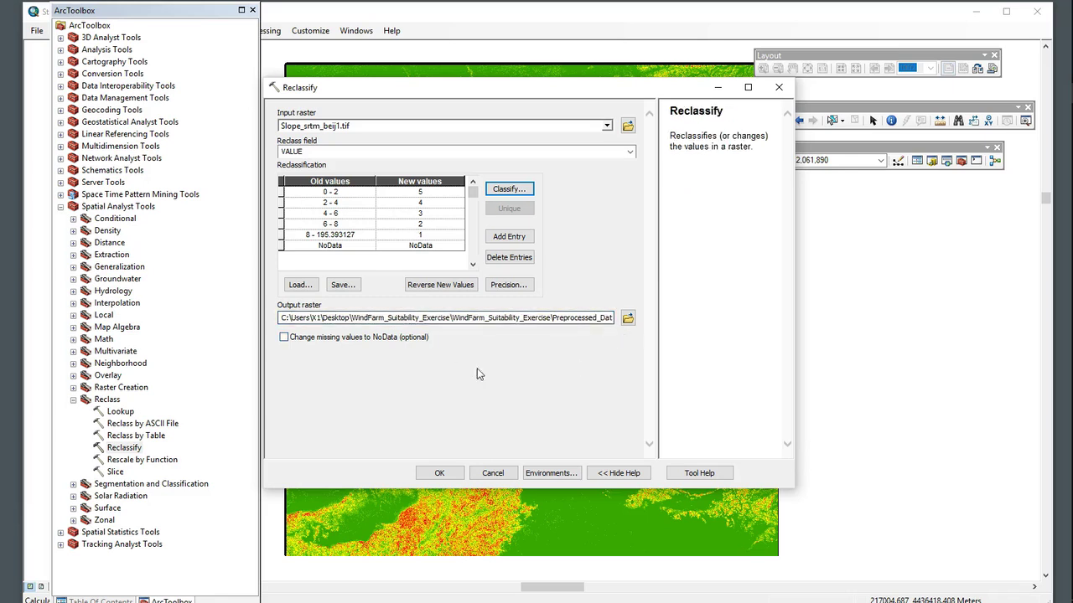
{"action": "left_click", "coordinate": [438, 472]}
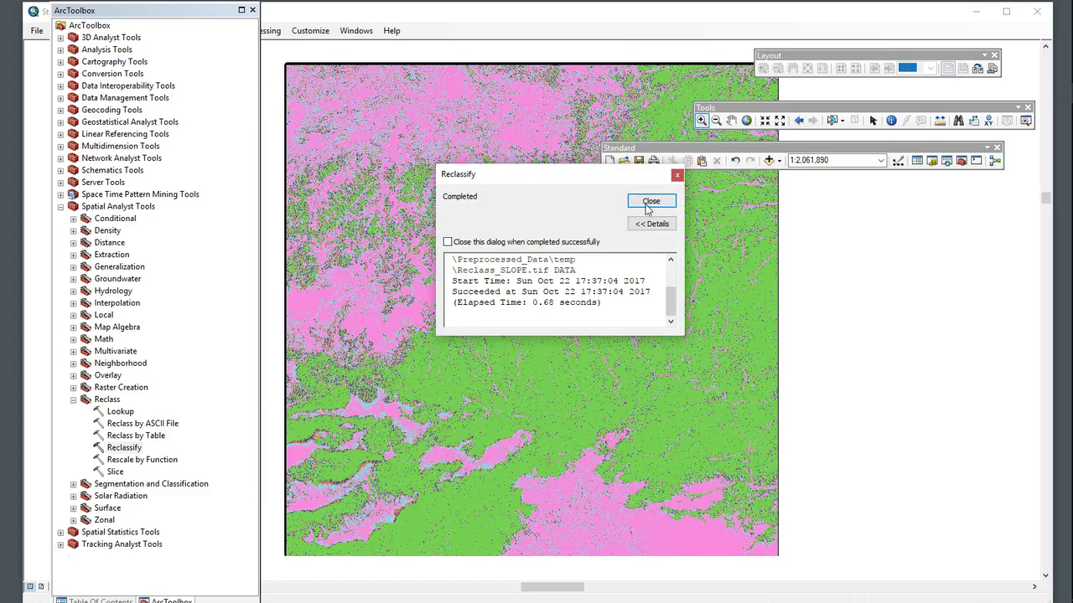
{"action": "left_click", "coordinate": [647, 201]}
Step: Symbolize Reclass_SLOPE.tif as Stretched with the green-yellow-red color ramp inverted so high values are green
{"action": "left_click", "coordinate": [917, 160]}
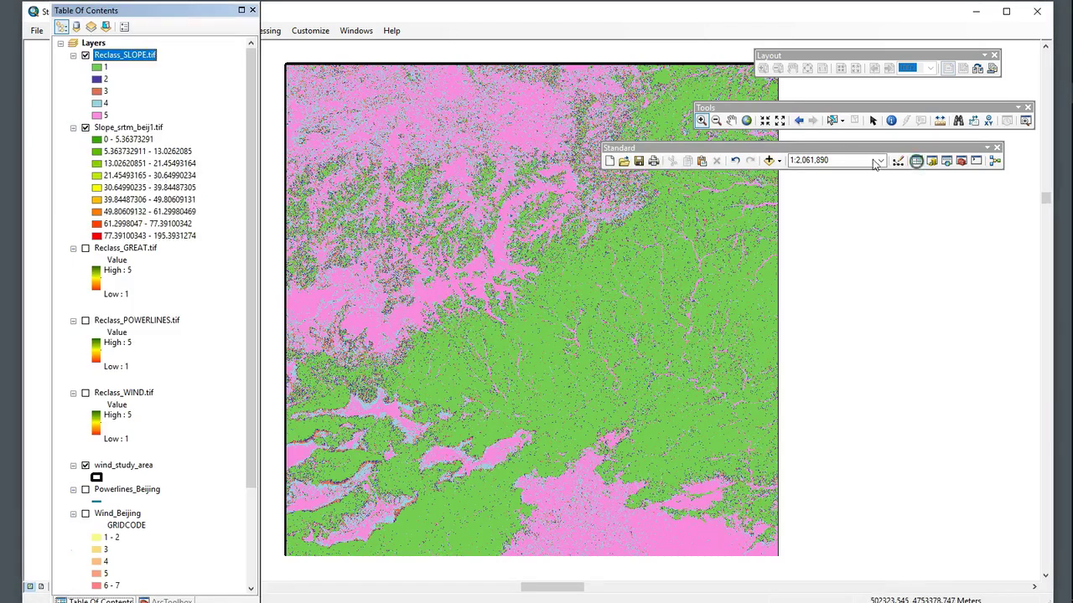
{"action": "right_click", "coordinate": [126, 52]}
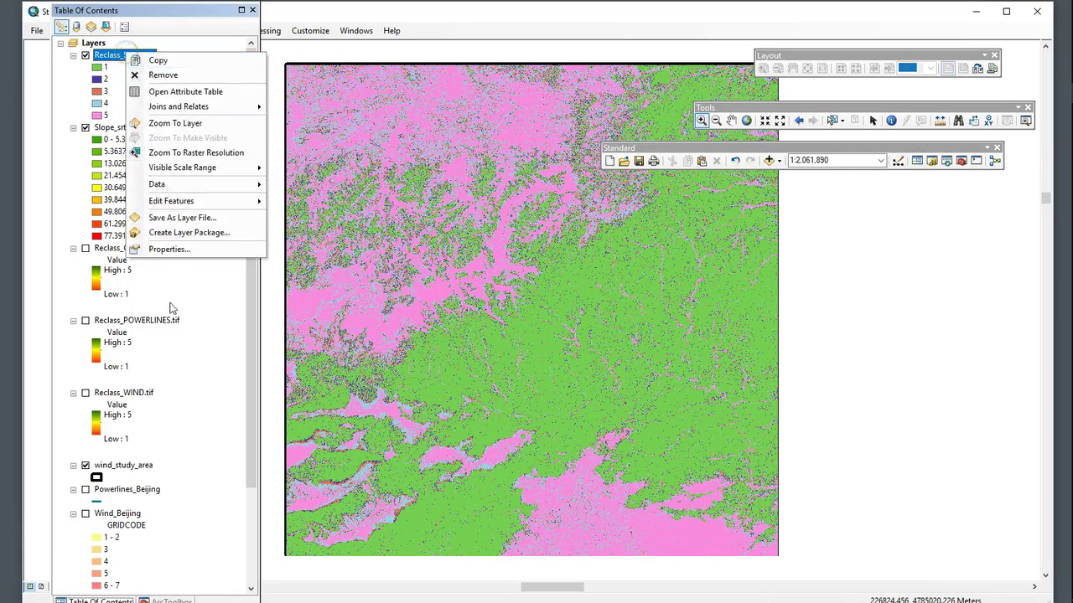
{"action": "left_click", "coordinate": [167, 249]}
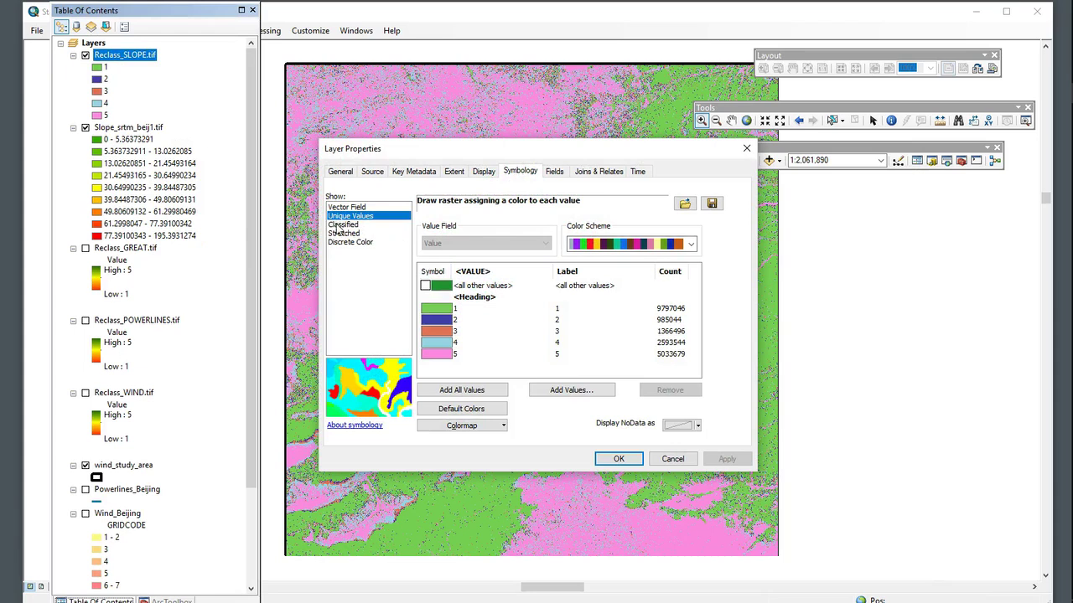
{"action": "left_click", "coordinate": [341, 234]}
{"action": "left_click", "coordinate": [606, 311]}
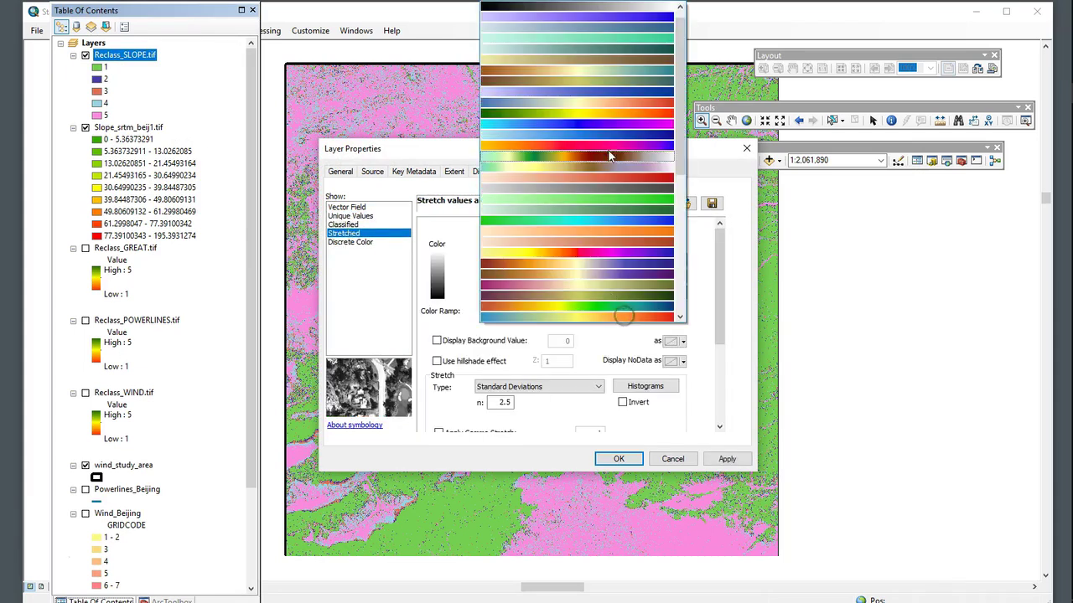
{"action": "left_click", "coordinate": [612, 117]}
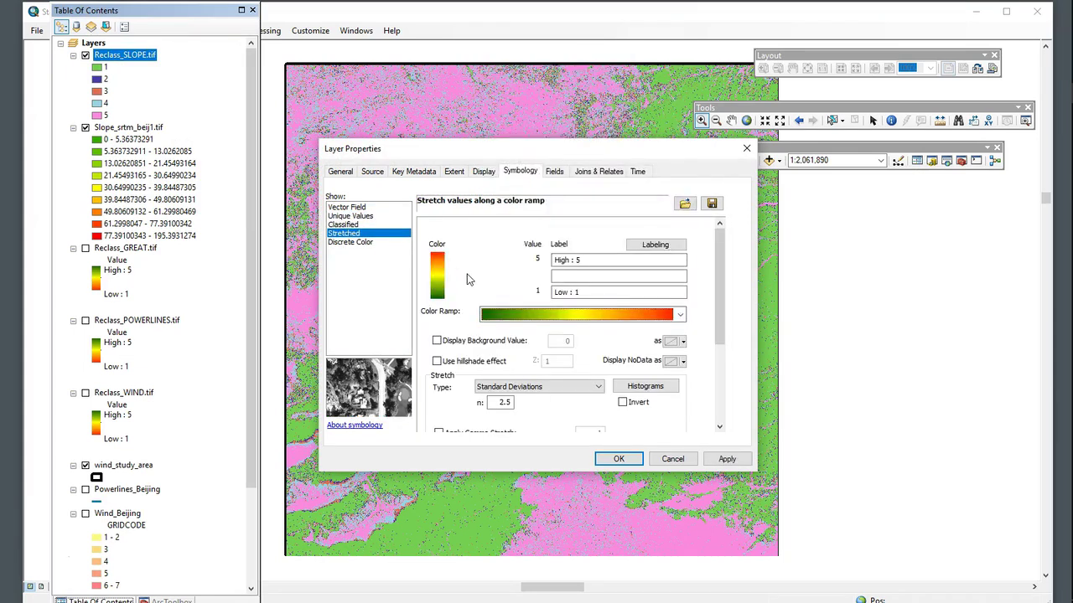
{"action": "left_click", "coordinate": [621, 402]}
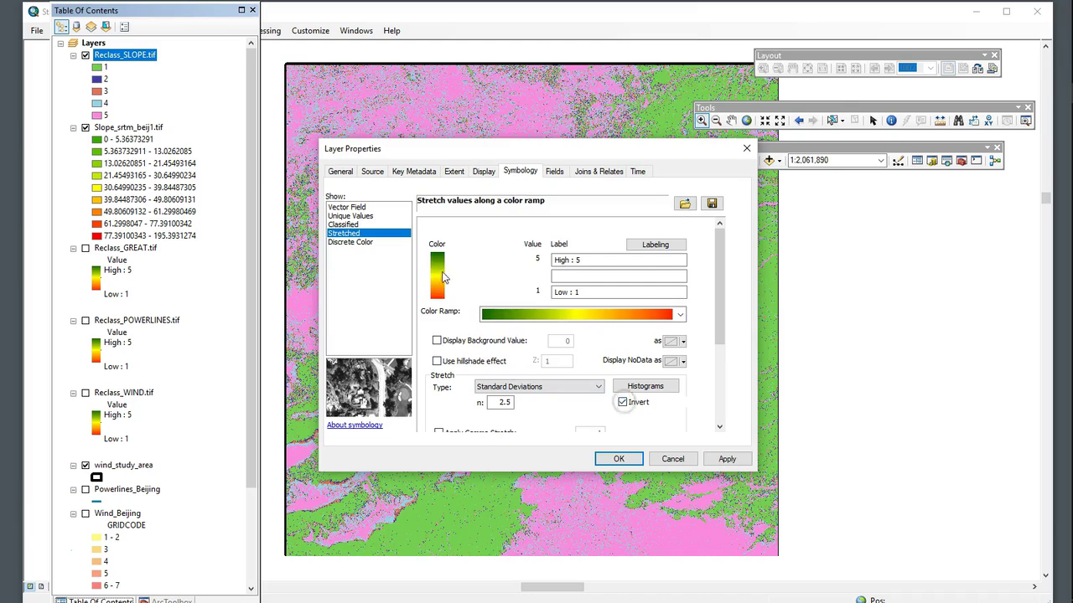
{"action": "left_click", "coordinate": [727, 458]}
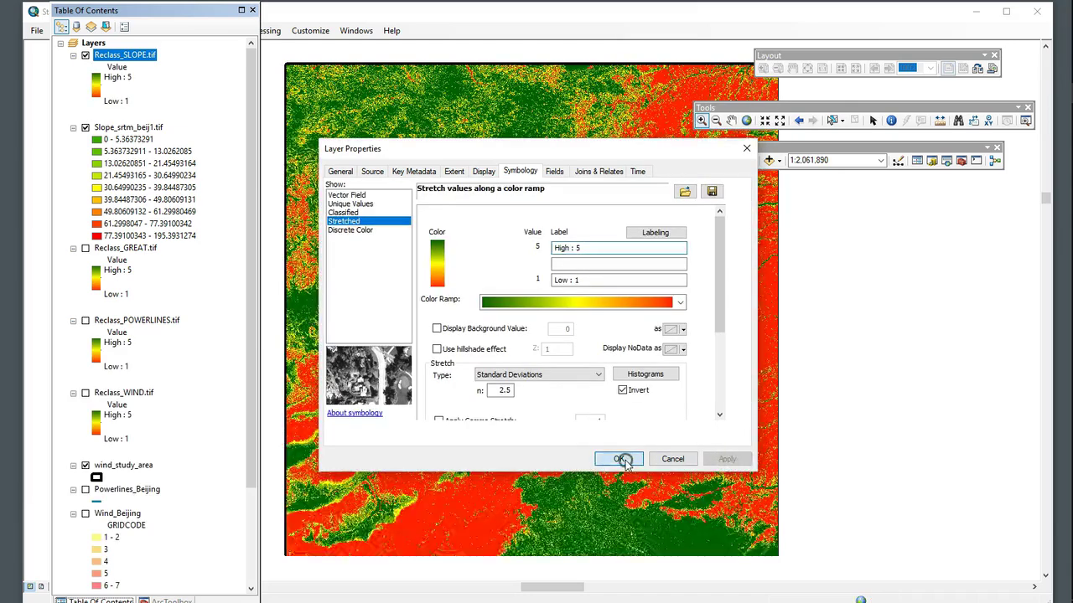
{"action": "left_click", "coordinate": [620, 458]}
Step: Remove the Slope_srtm_beij1.tif layer from the map
{"action": "left_click_drag", "start_coordinate": [670, 149], "coordinate": [876, 181]}
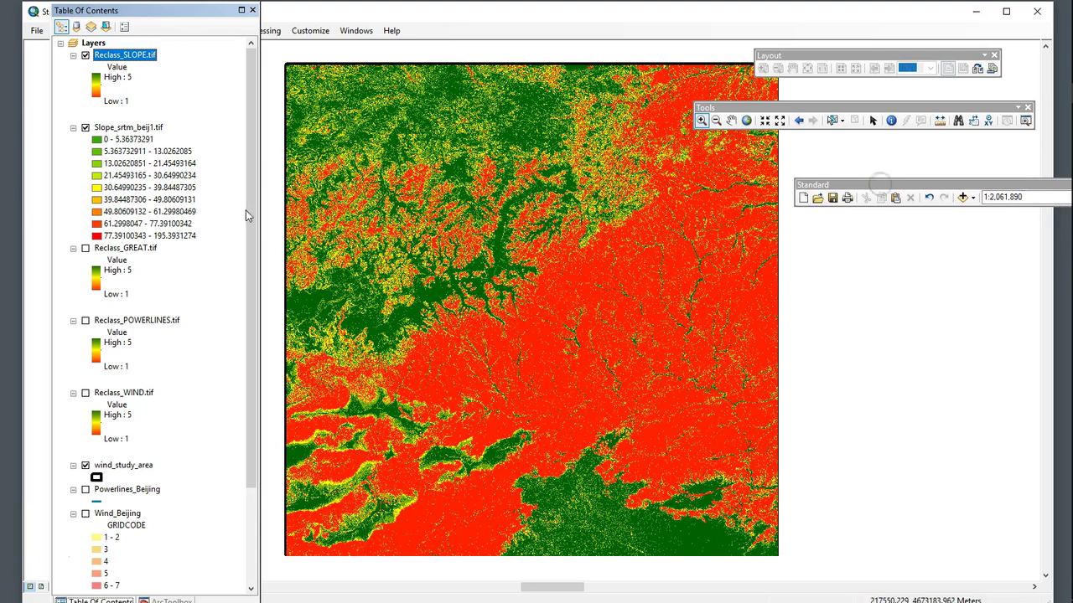
{"action": "left_click", "coordinate": [137, 130]}
{"action": "right_click", "coordinate": [137, 127]}
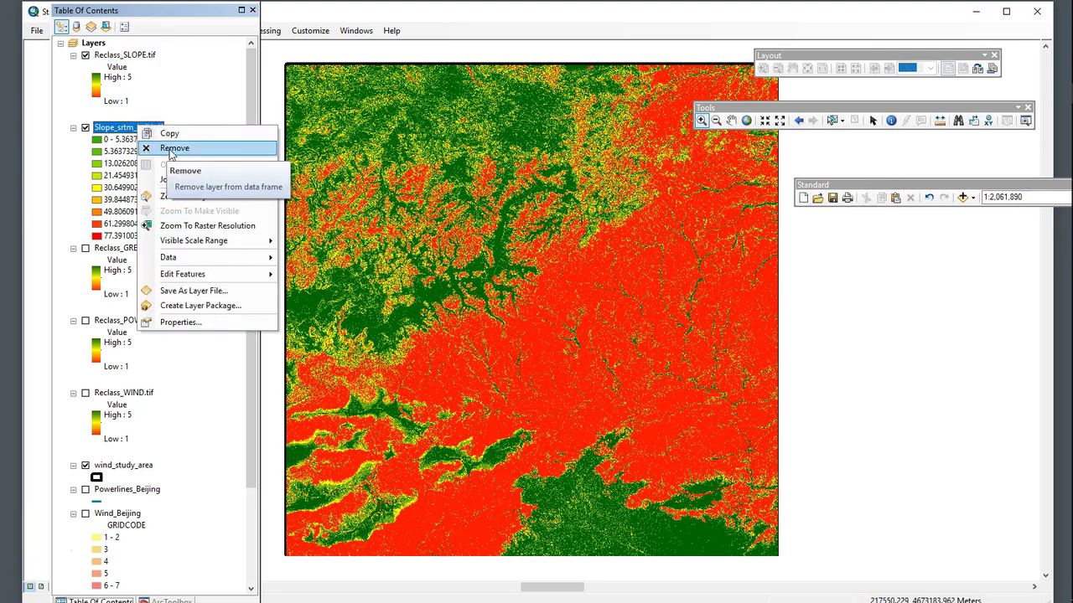
{"action": "left_click", "coordinate": [173, 149]}
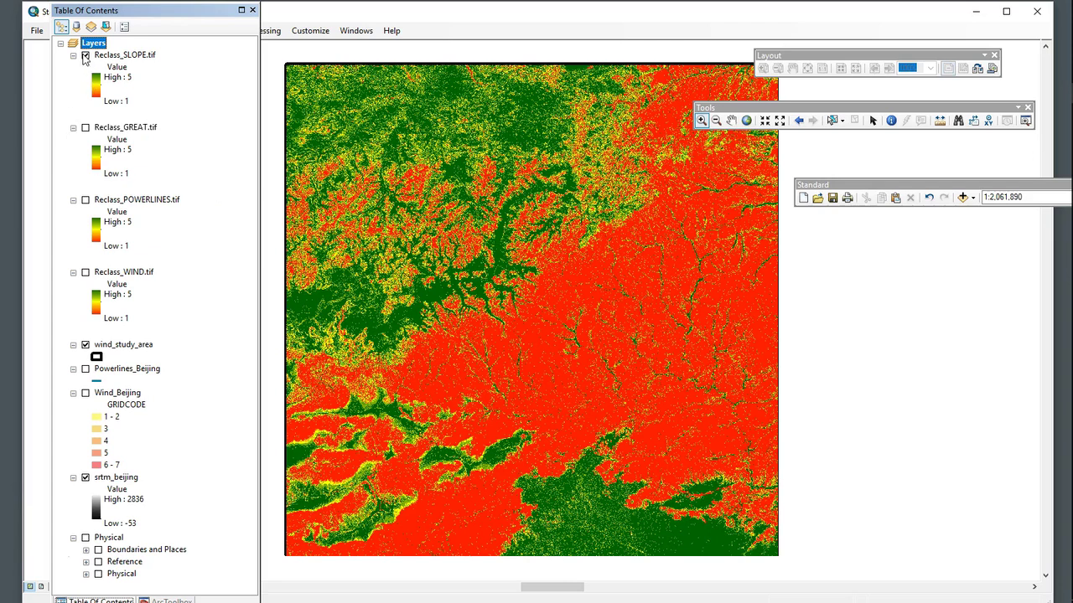
Step: Turn on the Reclass_GREAT.tif, Reclass_POWERLINES.tif and Reclass_WIND.tif layers
{"action": "left_click", "coordinate": [84, 128]}
{"action": "left_click", "coordinate": [85, 200]}
{"action": "left_click", "coordinate": [84, 272]}
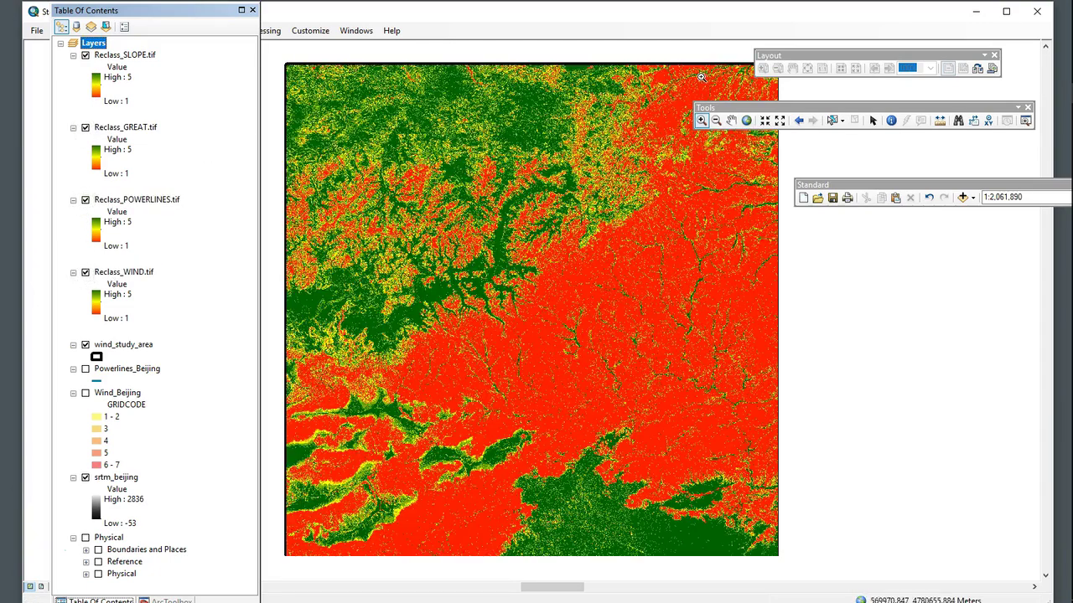
Step: Open the Raster Calculator from the Spatial Analyst Map Algebra tools
{"action": "left_click_drag", "start_coordinate": [806, 185], "coordinate": [798, 146]}
{"action": "left_click", "coordinate": [974, 159]}
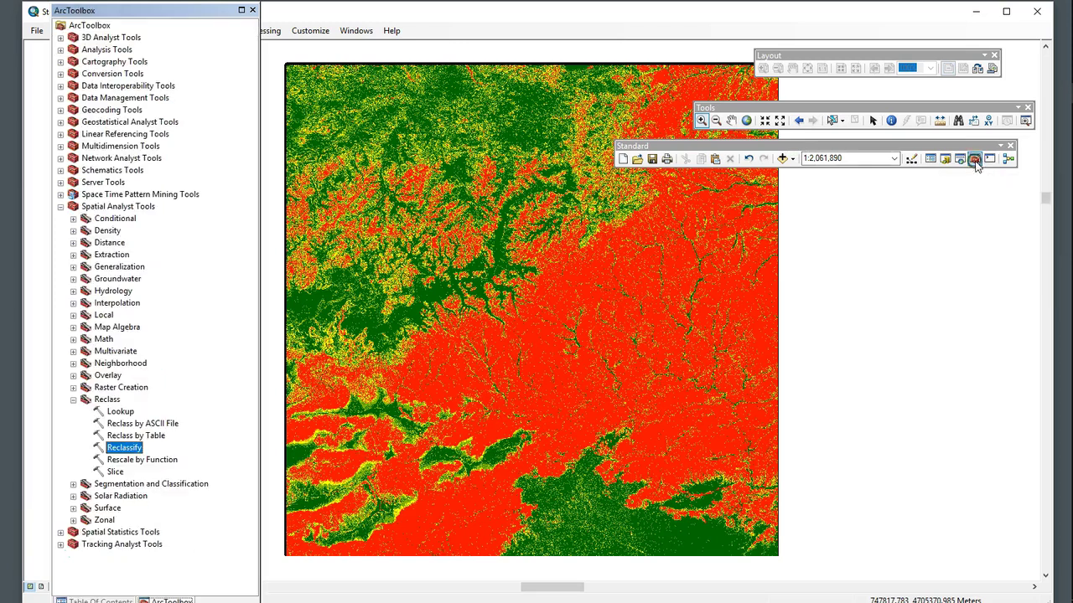
{"action": "left_click", "coordinate": [73, 400]}
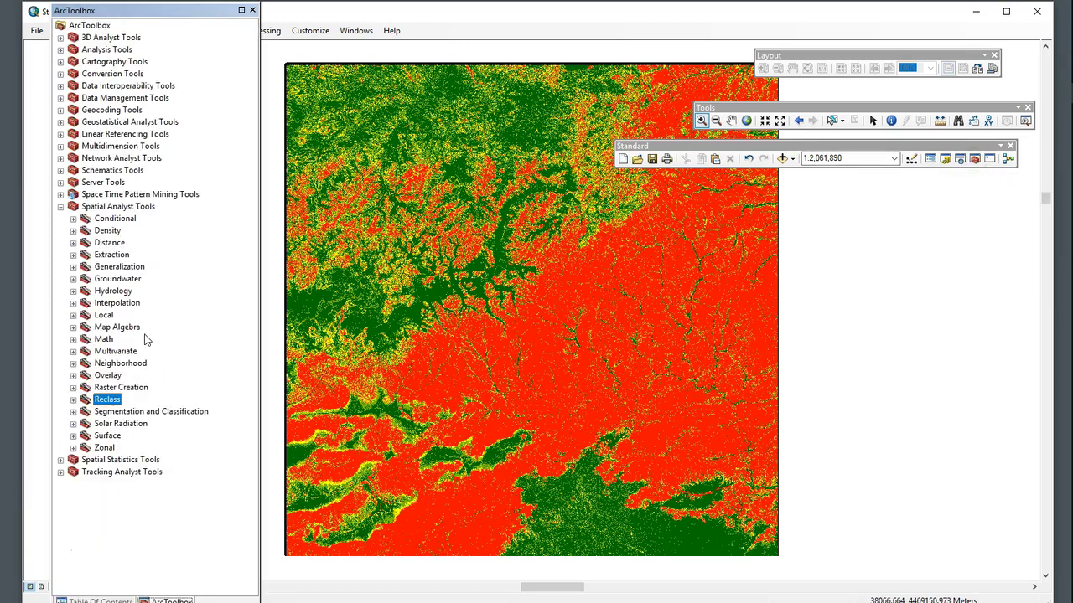
{"action": "double_click", "coordinate": [118, 329]}
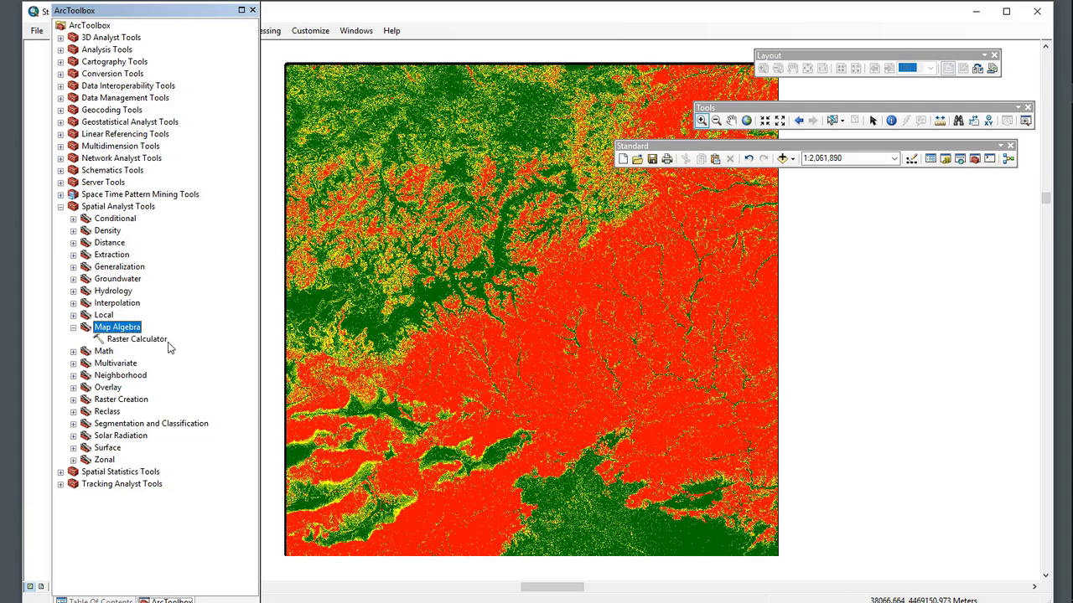
{"action": "left_click", "coordinate": [163, 342]}
{"action": "double_click", "coordinate": [162, 342]}
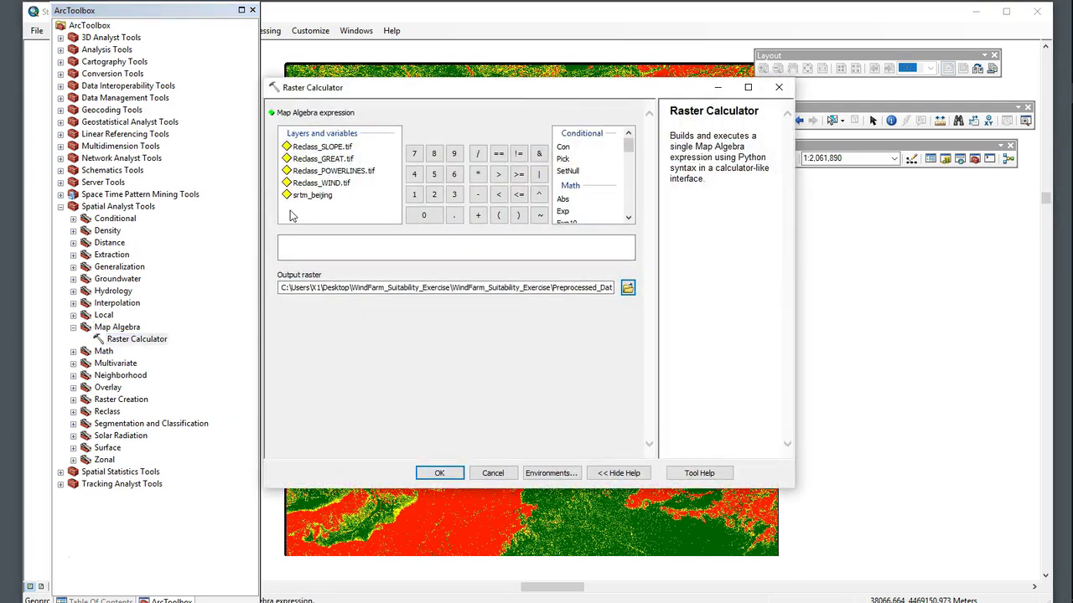
Step: Build a map algebra expression adding Reclass_SLOPE.tif, Reclass_GREAT.tif, Reclass_POWERLINES.tif and Reclass_WIND.tif, declining the ActiveX interaction
{"action": "left_click", "coordinate": [334, 148]}
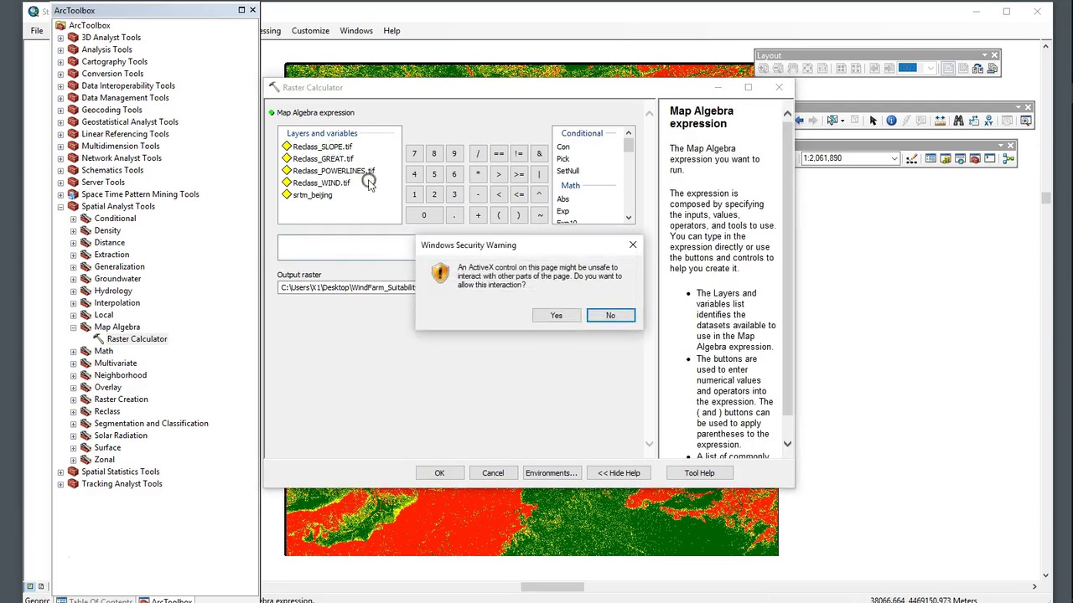
{"action": "left_click", "coordinate": [618, 312]}
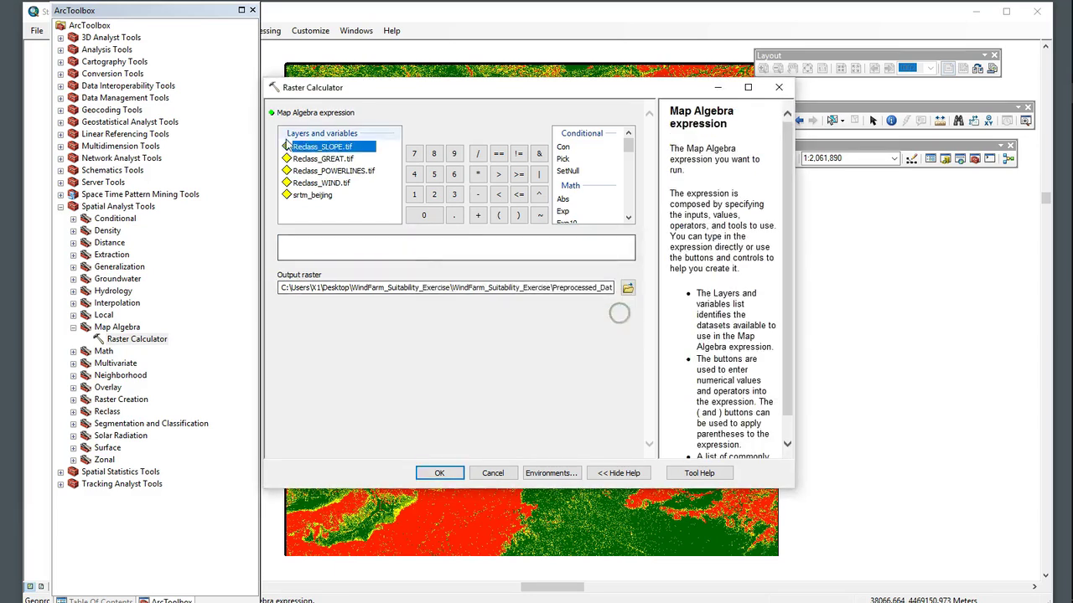
{"action": "double_click", "coordinate": [339, 148]}
{"action": "left_click", "coordinate": [478, 214]}
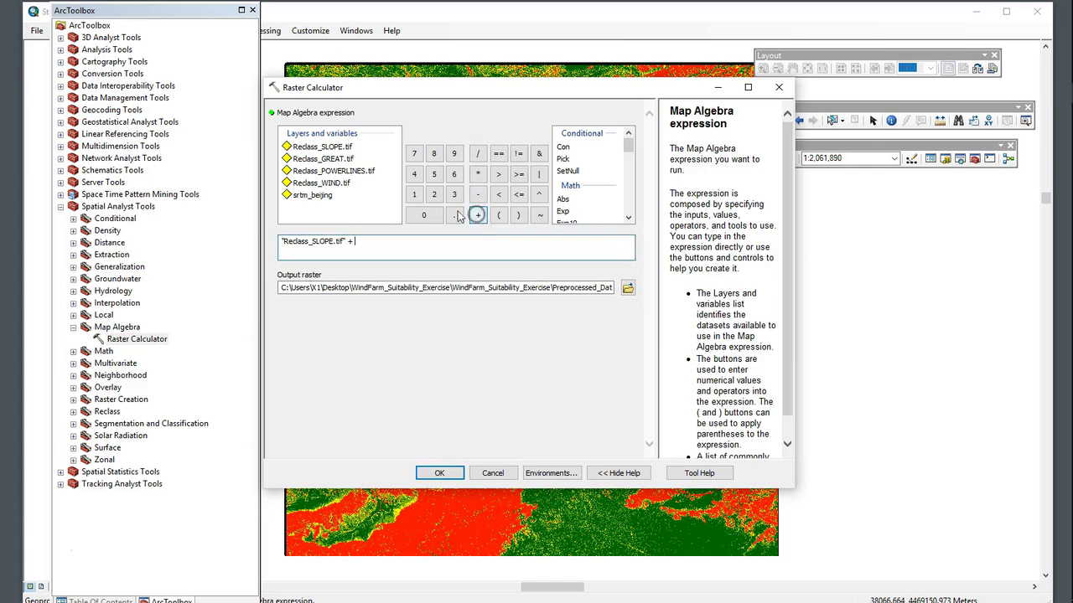
{"action": "left_click", "coordinate": [341, 161]}
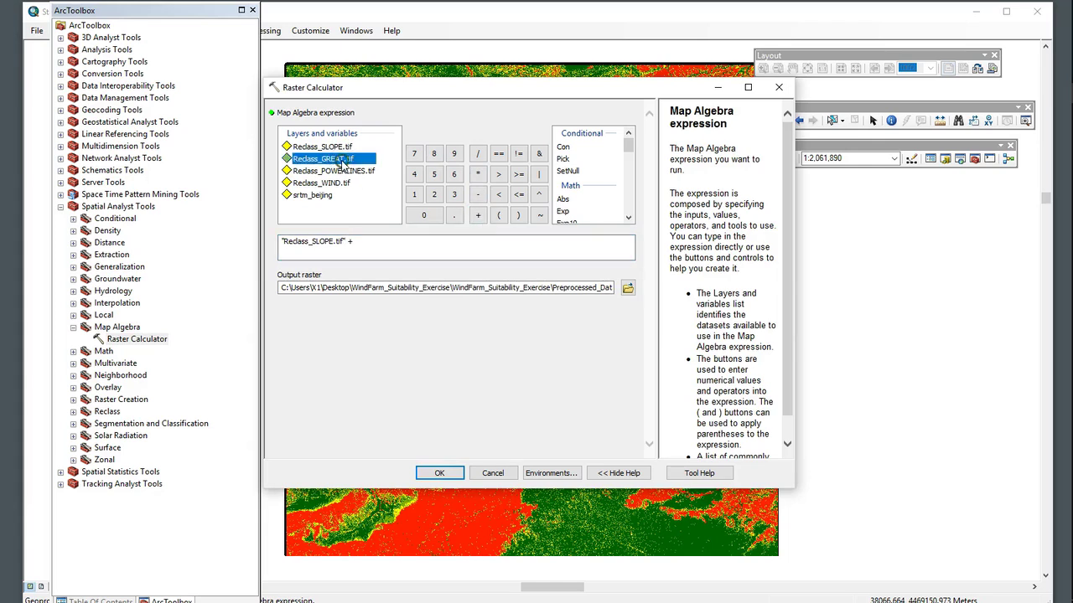
{"action": "double_click", "coordinate": [341, 162]}
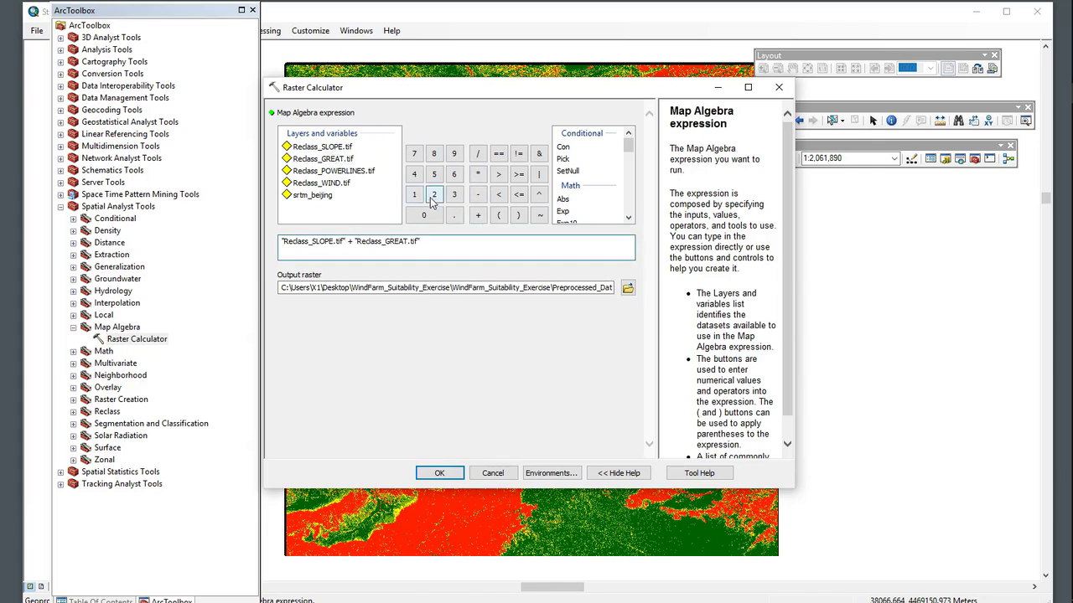
{"action": "left_click", "coordinate": [478, 215]}
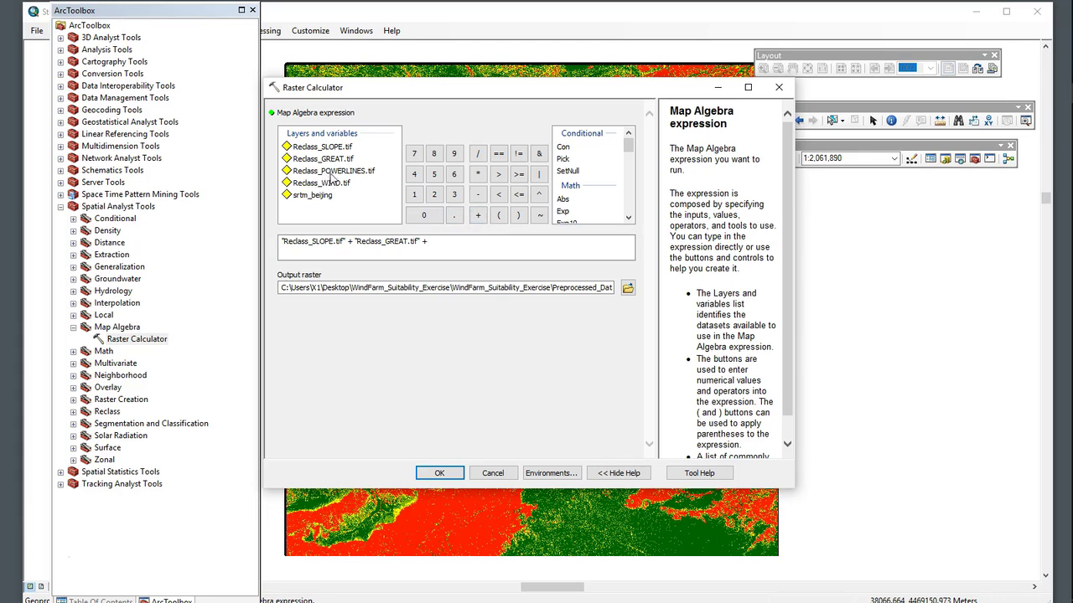
{"action": "double_click", "coordinate": [331, 171]}
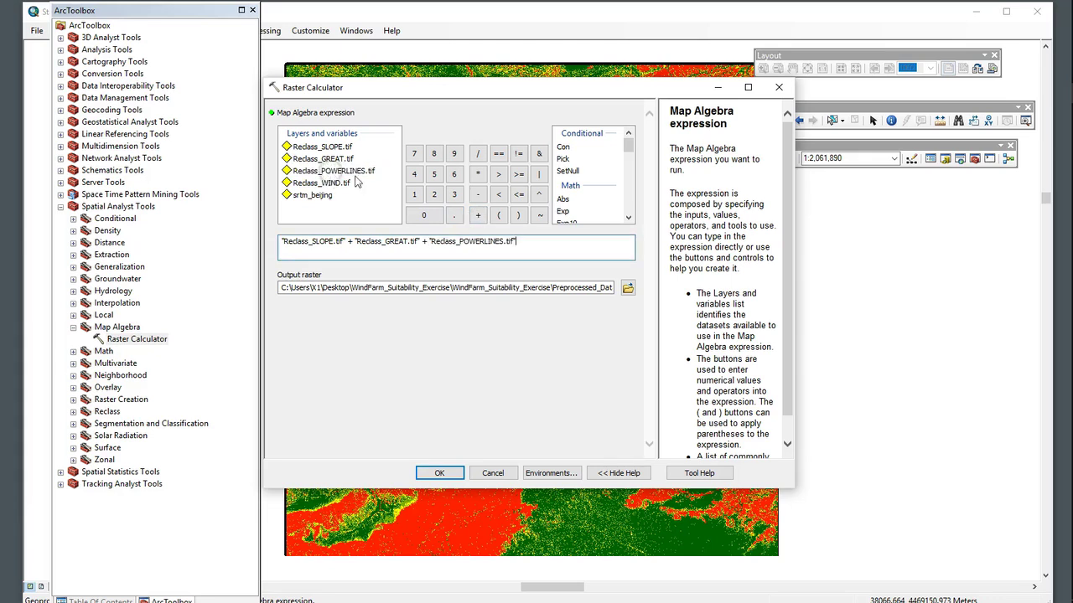
{"action": "left_click", "coordinate": [478, 214]}
{"action": "double_click", "coordinate": [334, 183]}
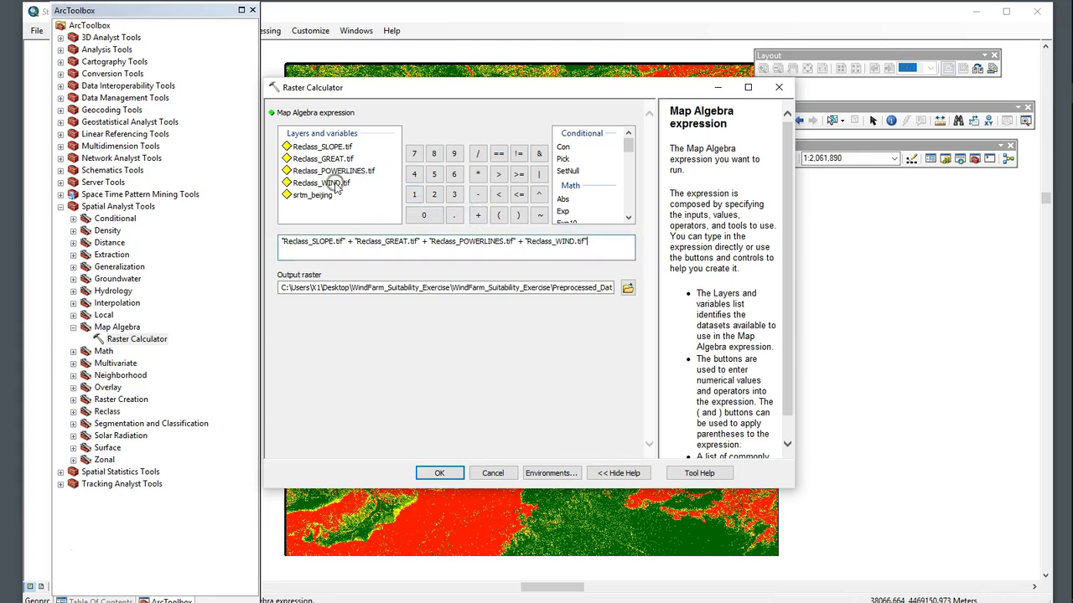
Step: Name the output raster add4 in the temp folder and run the raster calculation
{"action": "left_click", "coordinate": [596, 287]}
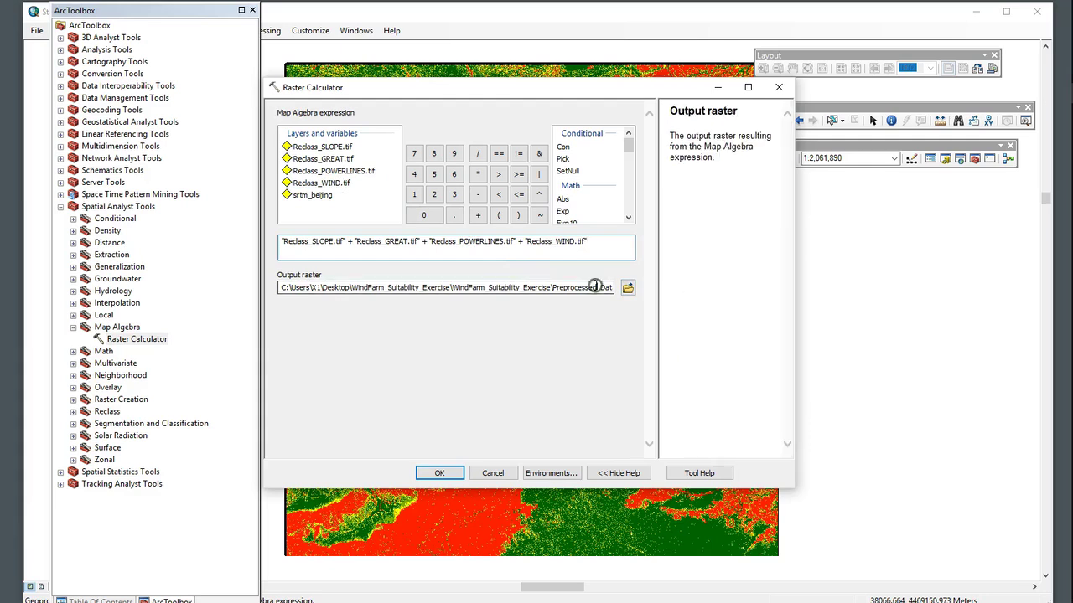
{"action": "key", "text": "End"}
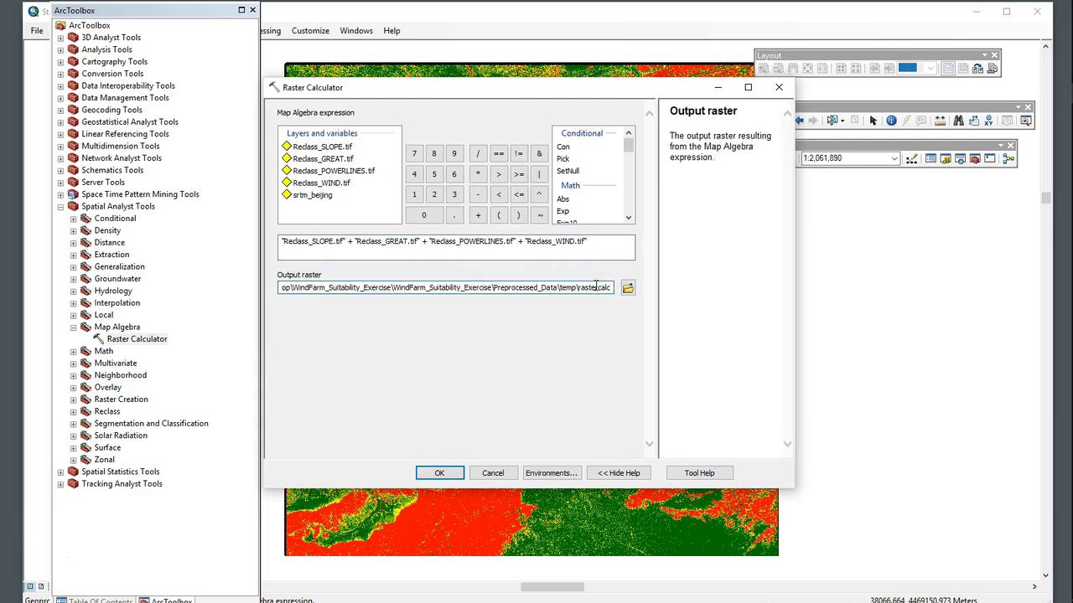
{"action": "key", "text": "BackSpace"}
{"action": "key", "text": "BackSpace"}
{"action": "key", "text": "BackSpace"}
{"action": "key", "text": "BackSpace"}
{"action": "key", "text": "BackSpace"}
{"action": "key", "text": "BackSpace"}
{"action": "key", "text": "BackSpace"}
{"action": "key", "text": "BackSpace"}
{"action": "key", "text": "BackSpace"}
{"action": "key", "text": "BackSpace"}
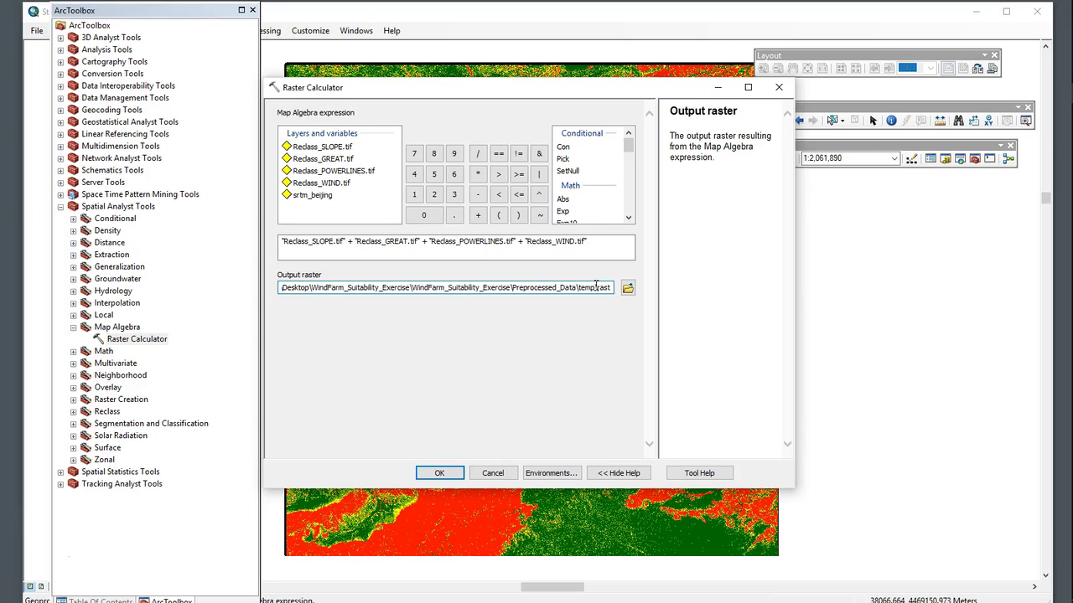
{"action": "key", "text": "BackSpace"}
{"action": "type", "text": "add44"}
{"action": "key", "text": "BackSpace"}
{"action": "left_click", "coordinate": [484, 390]}
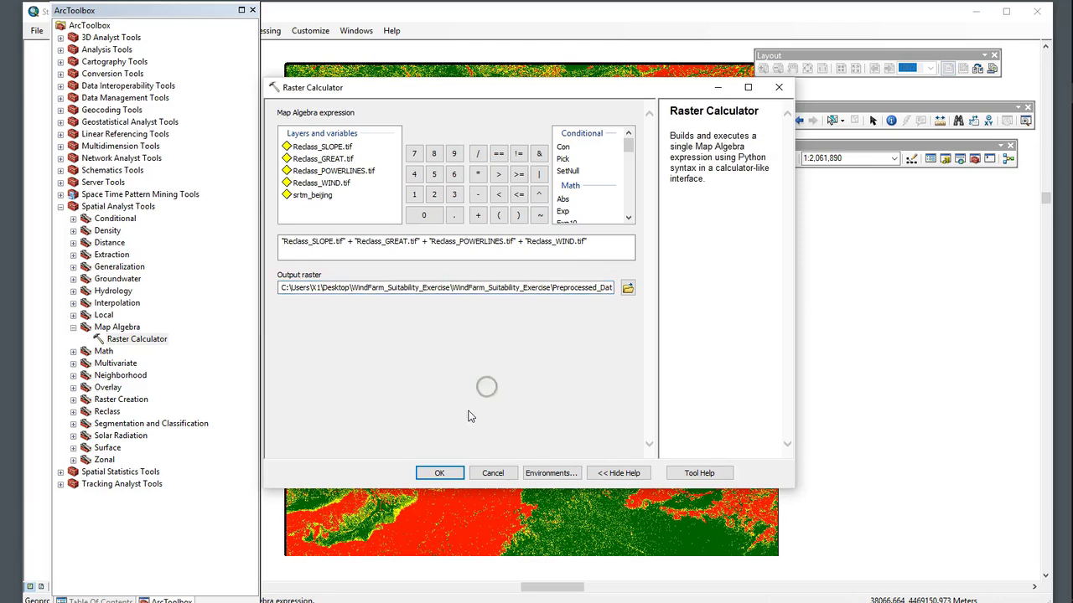
{"action": "left_click", "coordinate": [429, 474]}
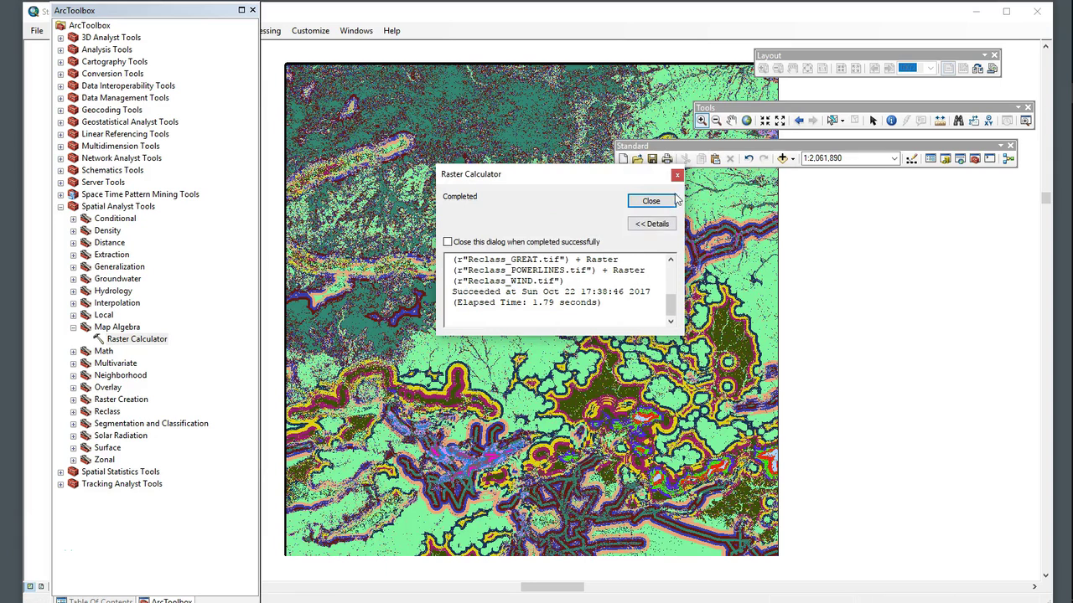
{"action": "left_click", "coordinate": [651, 201]}
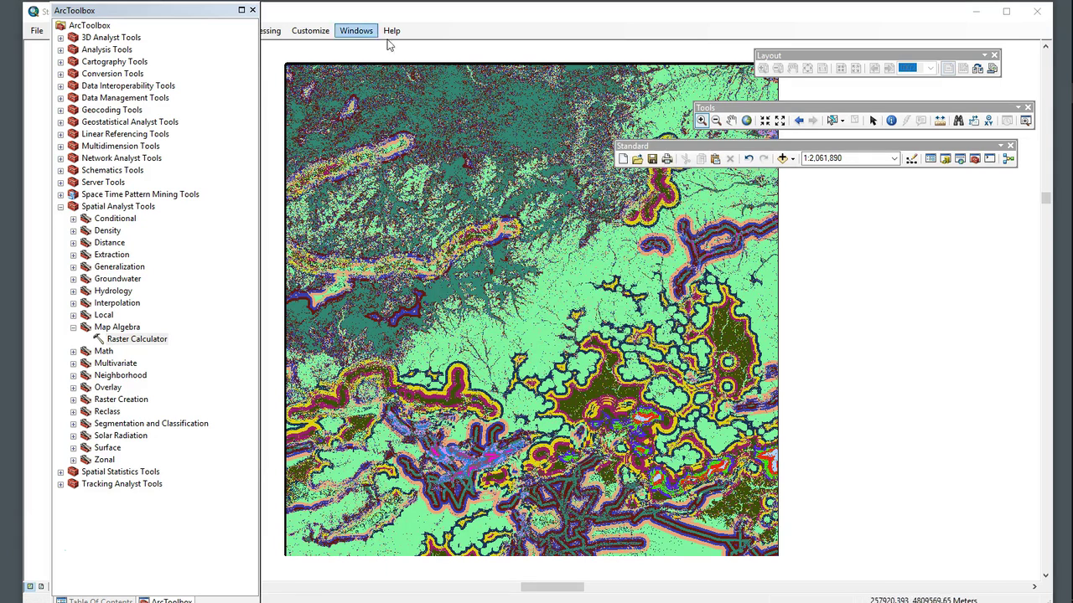
Step: Symbolize the add4 layer as Stretched with the green-yellow-red color ramp inverted so high values are green
{"action": "left_click", "coordinate": [930, 159]}
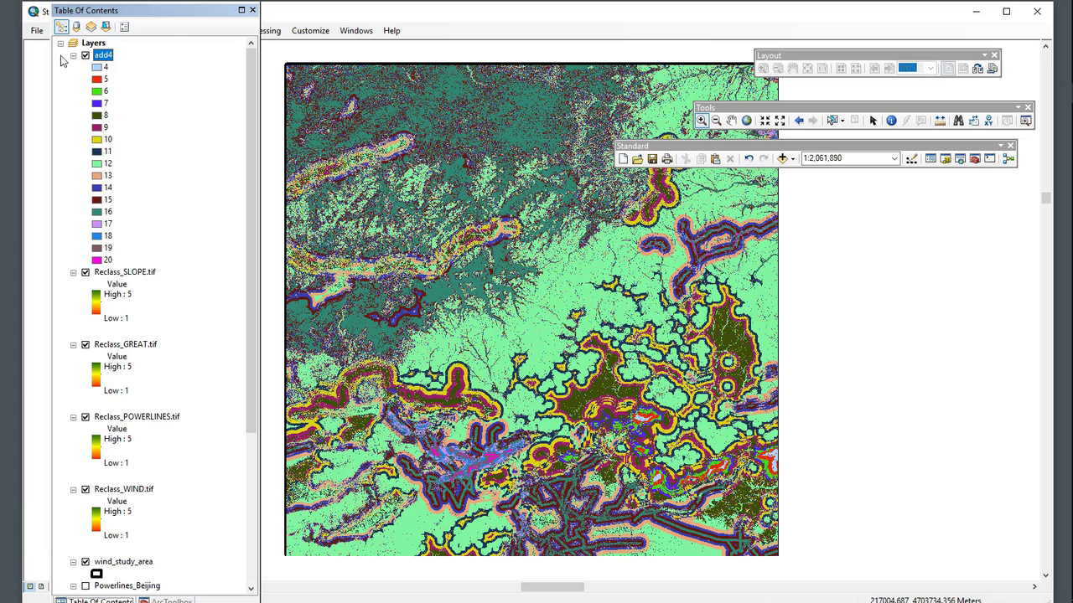
{"action": "right_click", "coordinate": [101, 59]}
{"action": "left_click", "coordinate": [161, 253]}
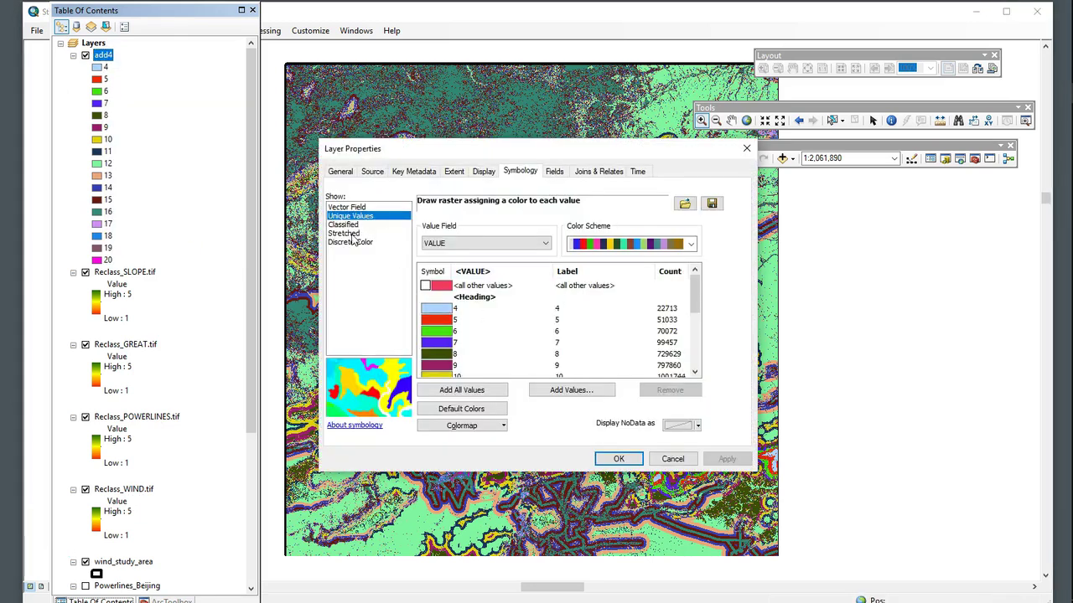
{"action": "left_click", "coordinate": [344, 233]}
{"action": "left_click", "coordinate": [675, 312]}
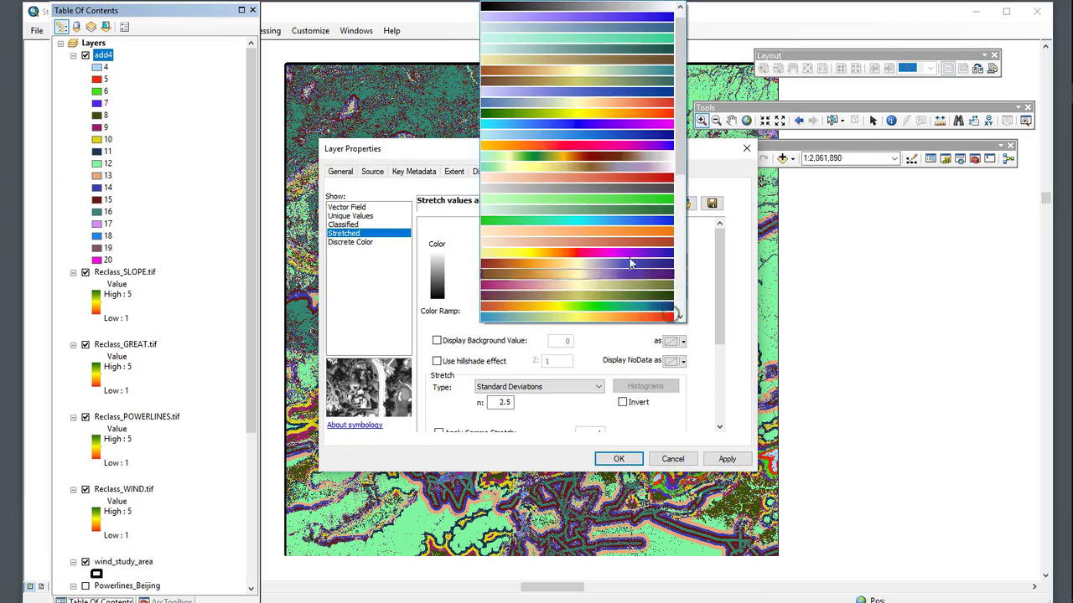
{"action": "left_click", "coordinate": [610, 115]}
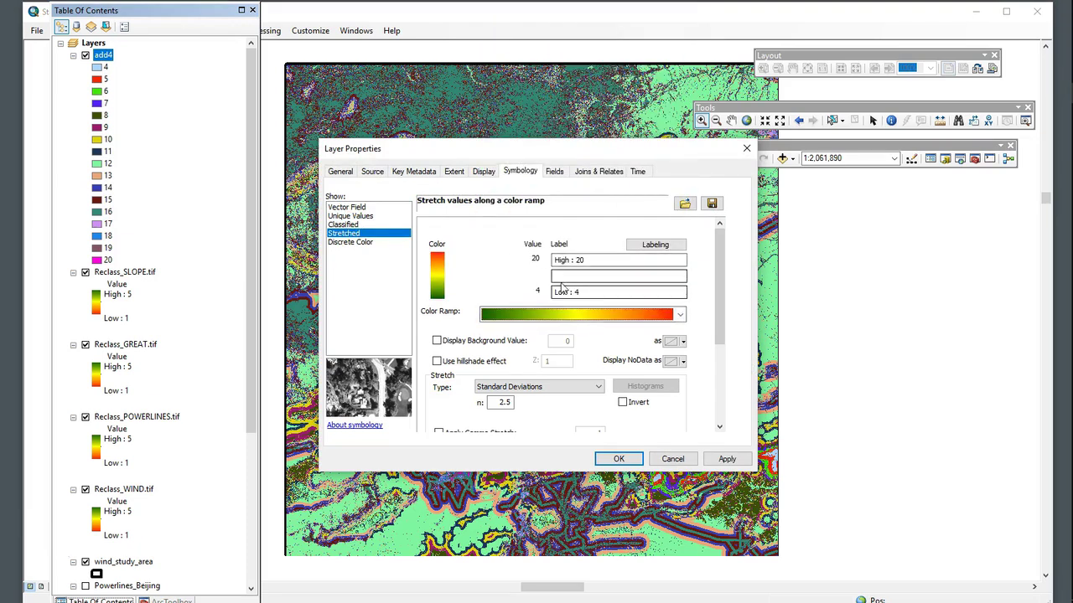
{"action": "left_click", "coordinate": [622, 402]}
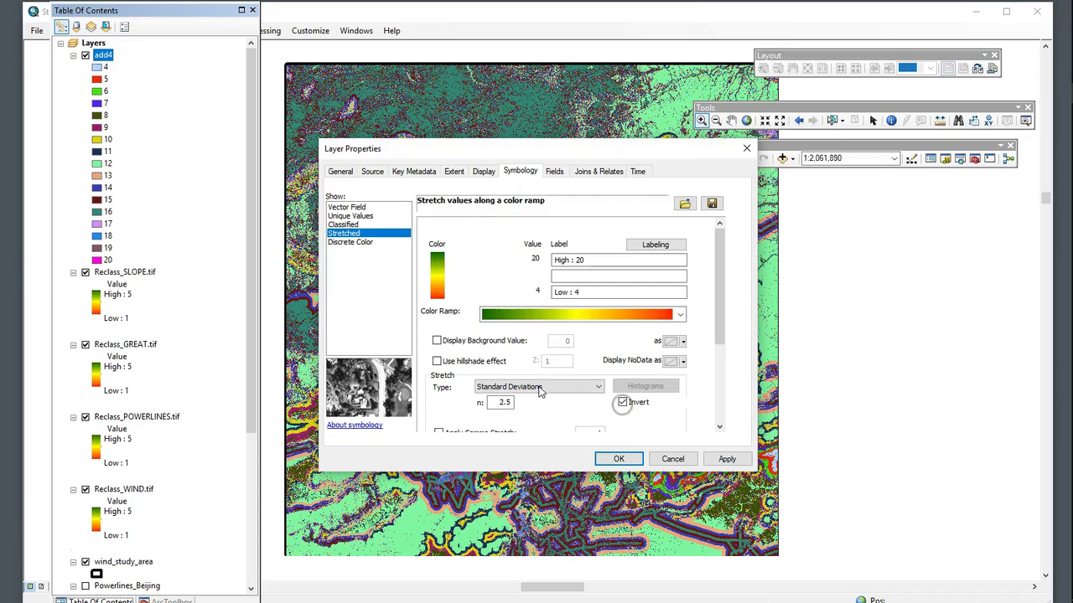
{"action": "left_click", "coordinate": [726, 458]}
{"action": "left_click", "coordinate": [672, 459]}
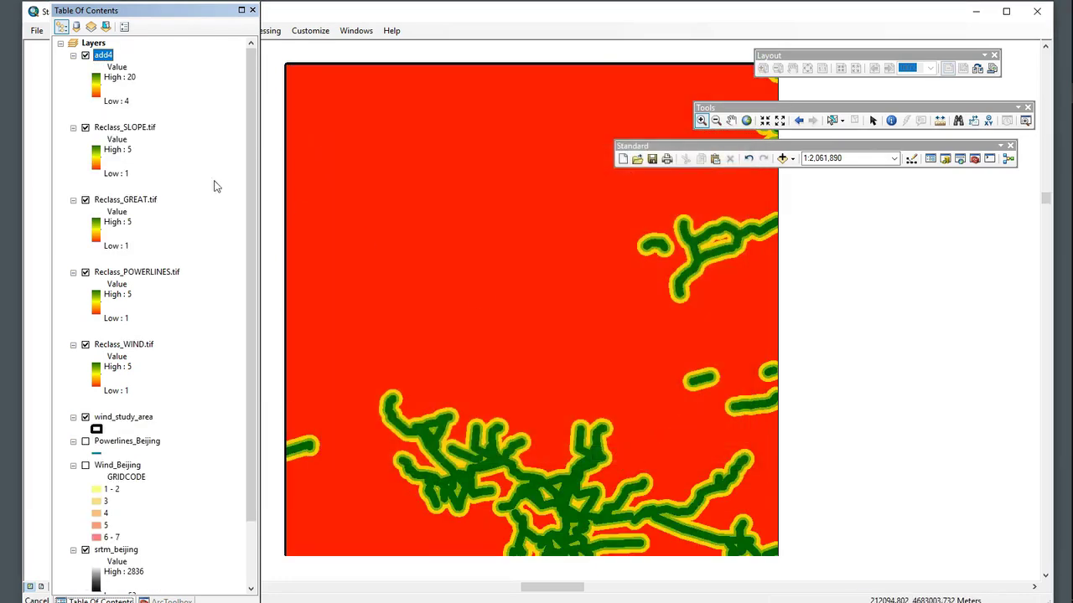
Step: Turn off the Reclass_SLOPE.tif, Reclass_GREAT.tif, Reclass_POWERLINES.tif and Reclass_WIND.tif layers, keeping add4 displayed
{"action": "left_click", "coordinate": [85, 55]}
{"action": "left_click", "coordinate": [85, 127]}
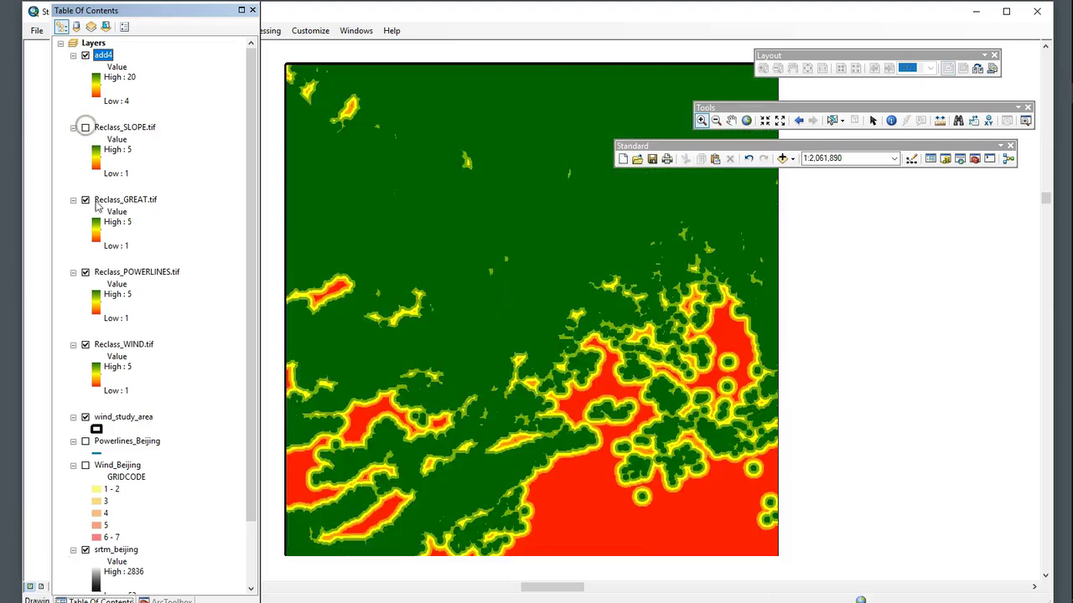
{"action": "left_click", "coordinate": [85, 199]}
{"action": "left_click", "coordinate": [85, 272]}
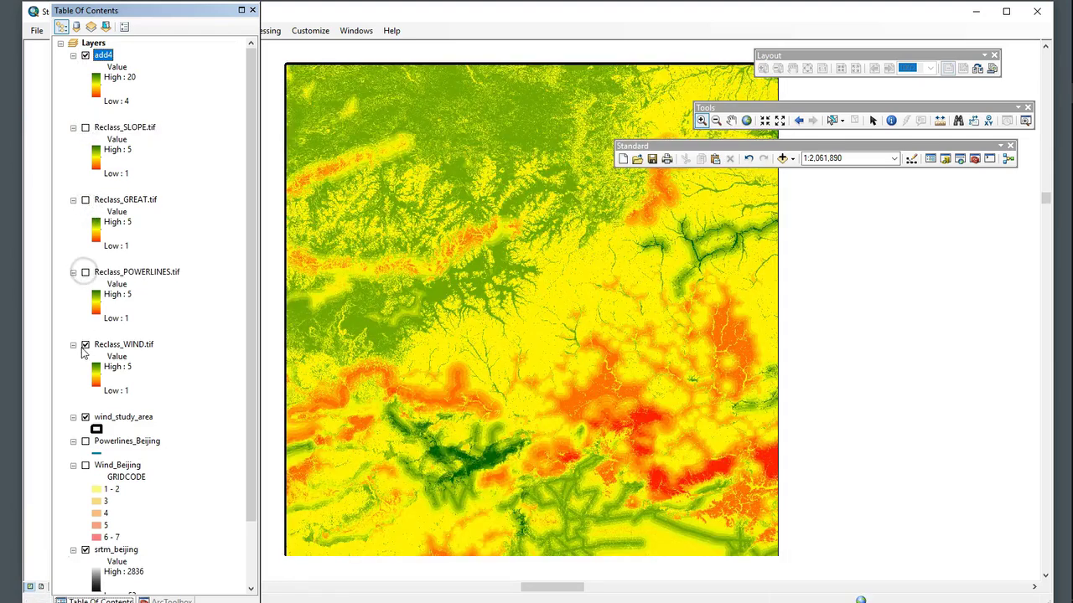
{"action": "left_click", "coordinate": [85, 345]}
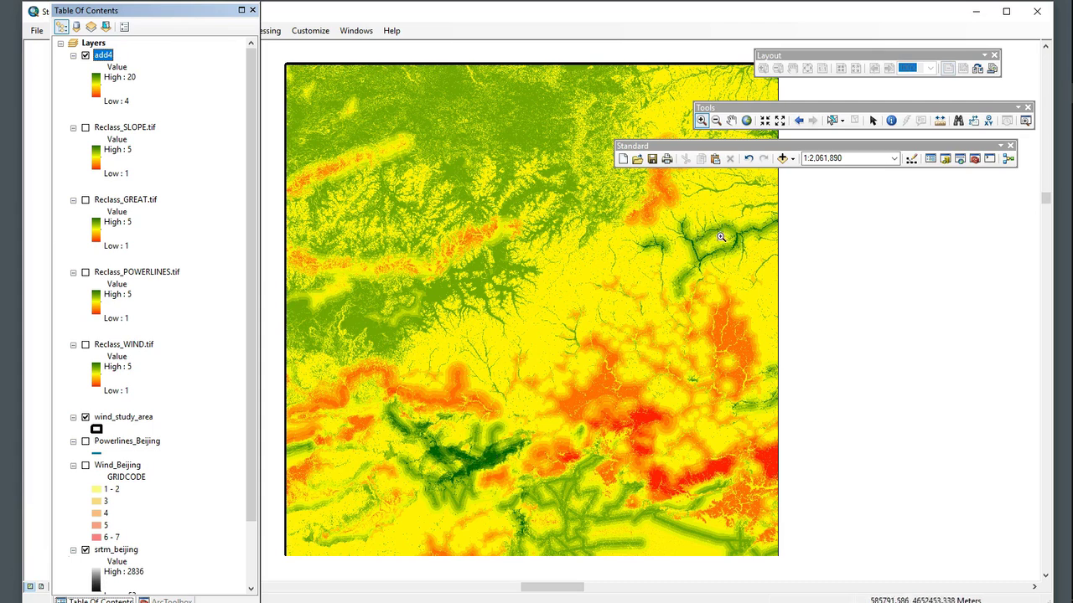
Step: Turn off the add4 layer and open the Raster Calculator for a new expression
{"action": "left_click_drag", "start_coordinate": [795, 146], "coordinate": [828, 144]}
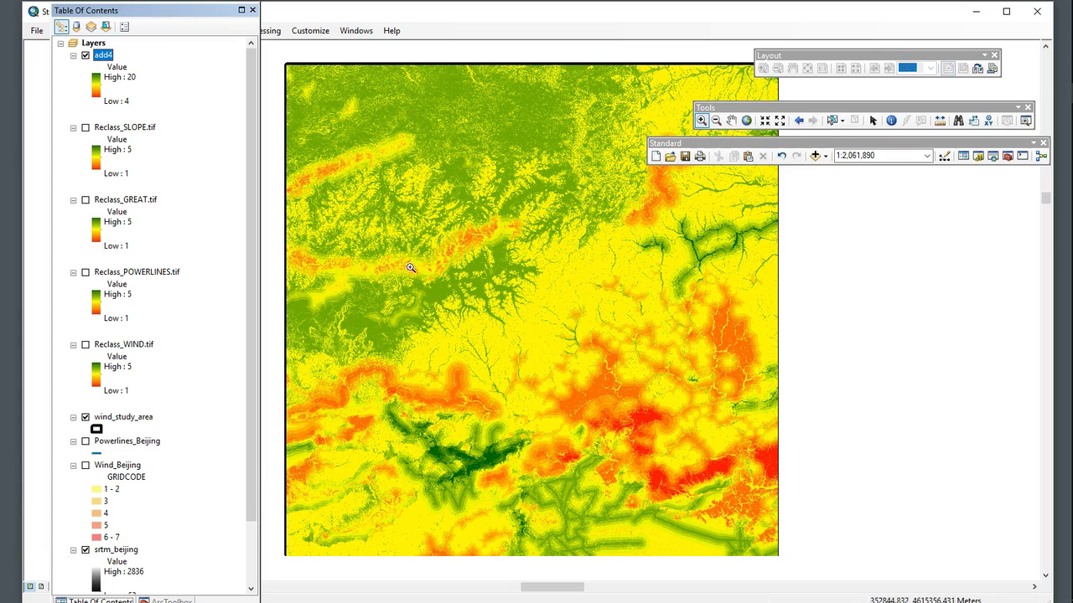
{"action": "left_click", "coordinate": [86, 55]}
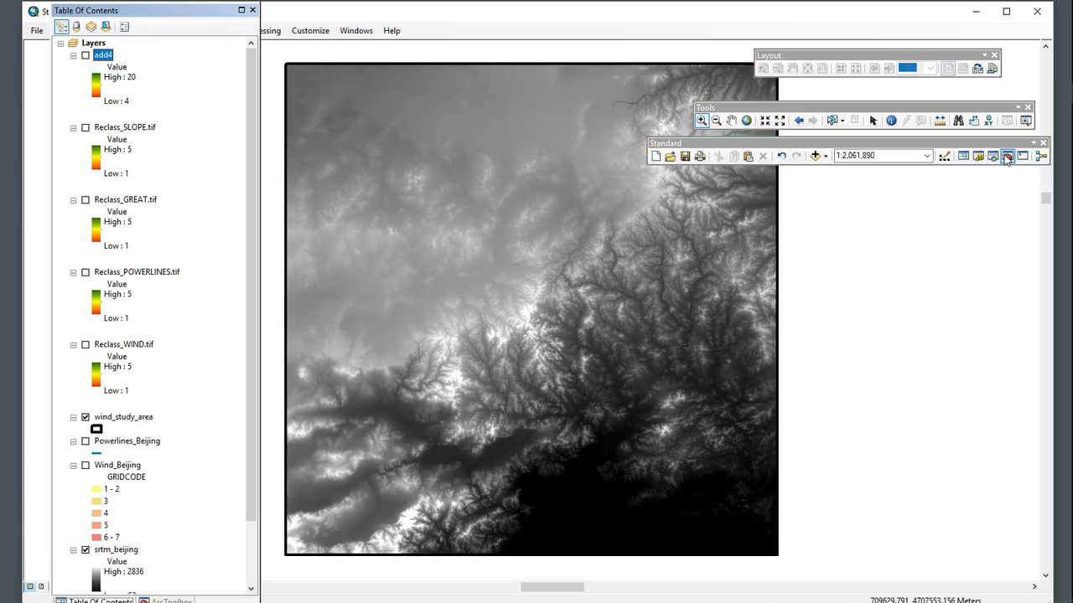
{"action": "left_click", "coordinate": [1008, 156]}
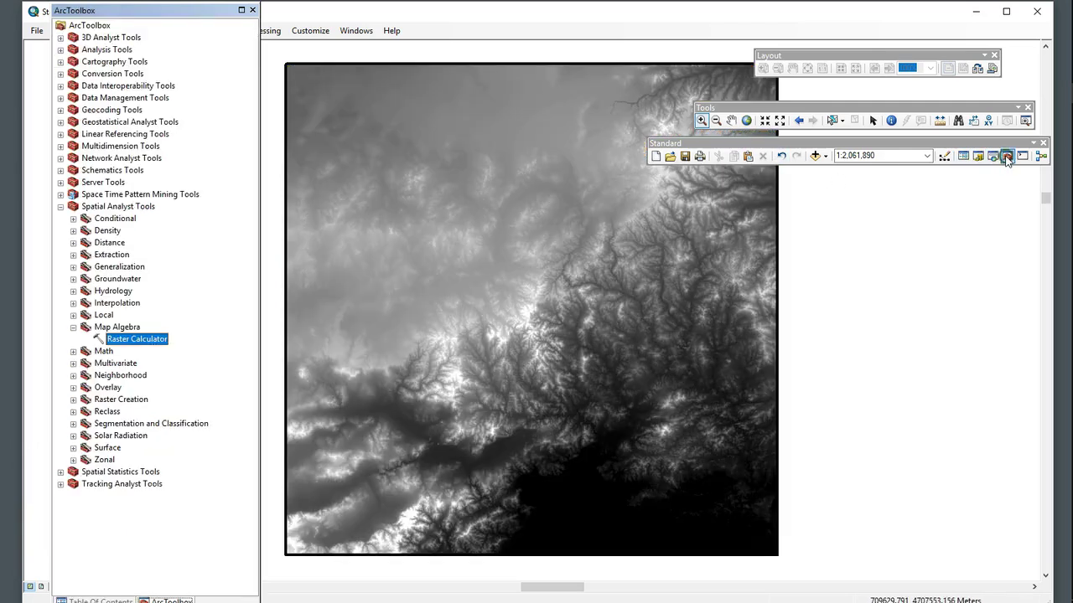
{"action": "double_click", "coordinate": [136, 340]}
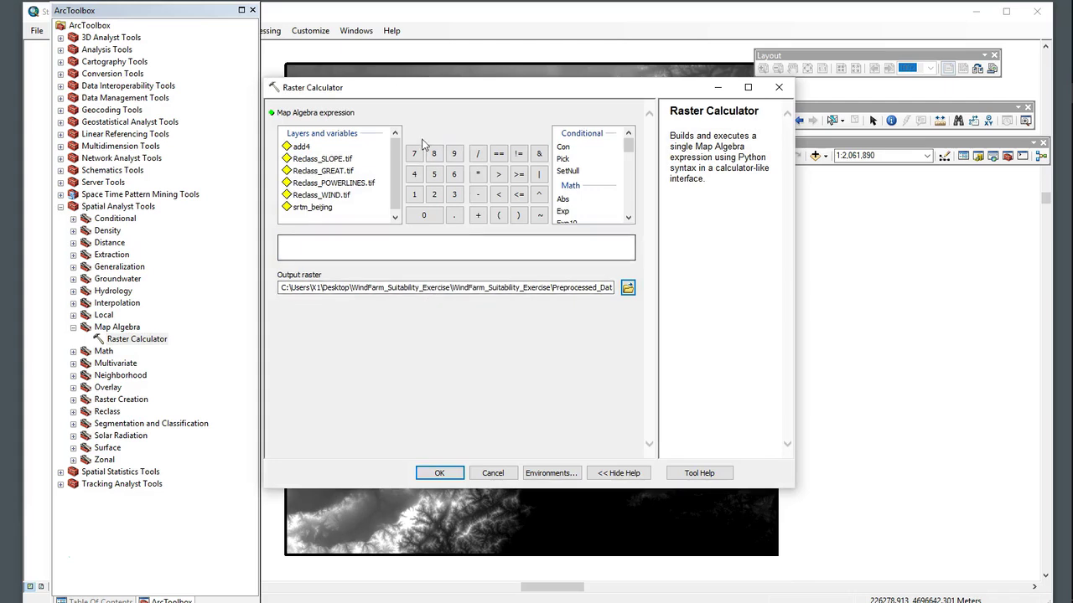
{"action": "left_click_drag", "start_coordinate": [424, 89], "coordinate": [375, 77]}
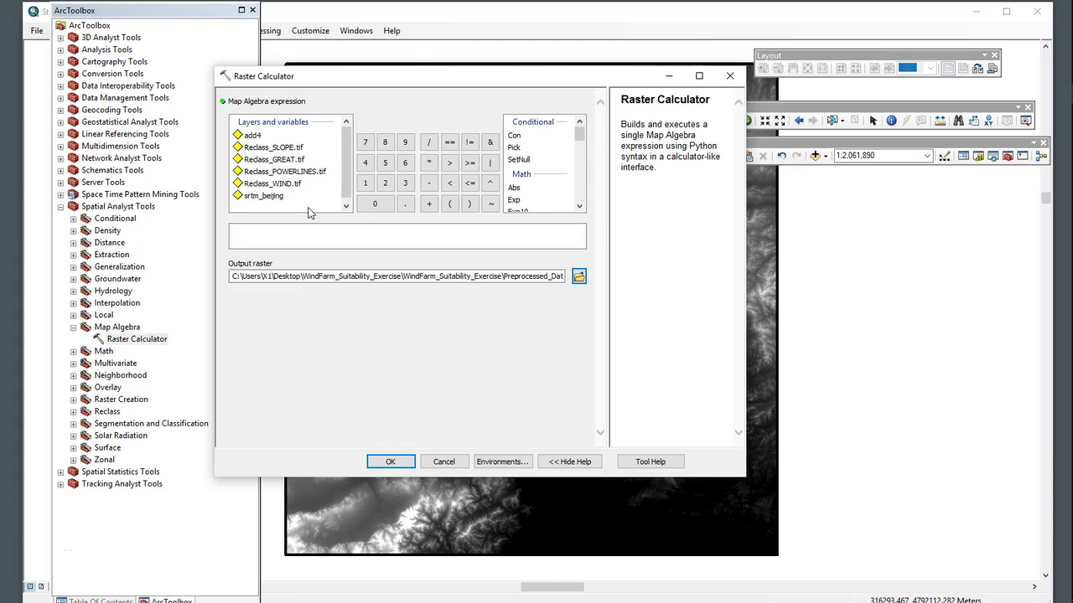
Step: Start the weighted expression with Reclass_WIND.tif multiplied by .5 in parentheses, declining the ActiveX interaction
{"action": "left_click", "coordinate": [273, 198]}
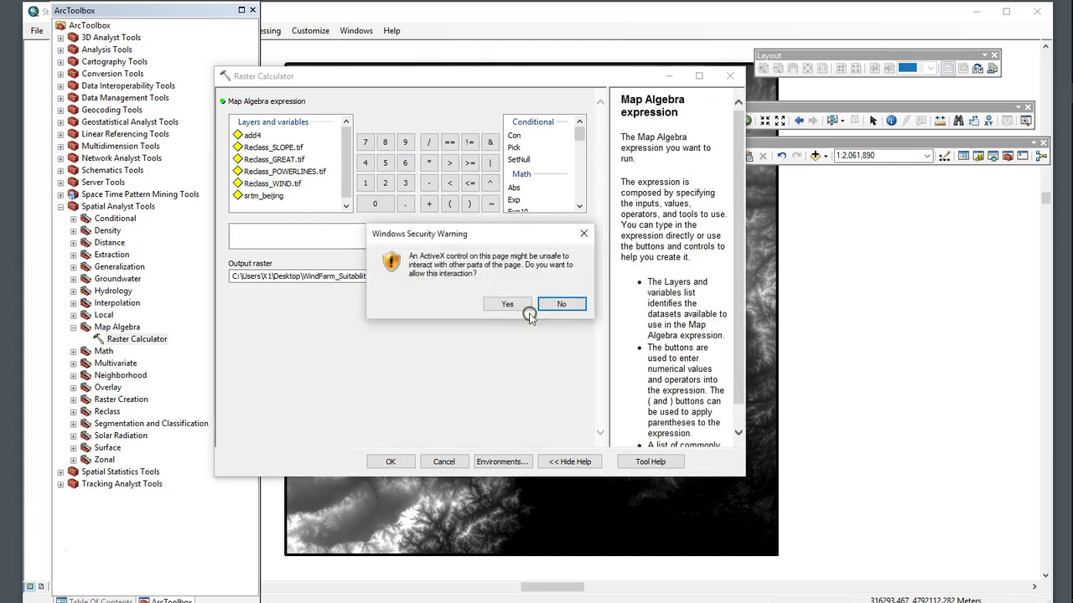
{"action": "left_click", "coordinate": [564, 305]}
{"action": "double_click", "coordinate": [272, 182]}
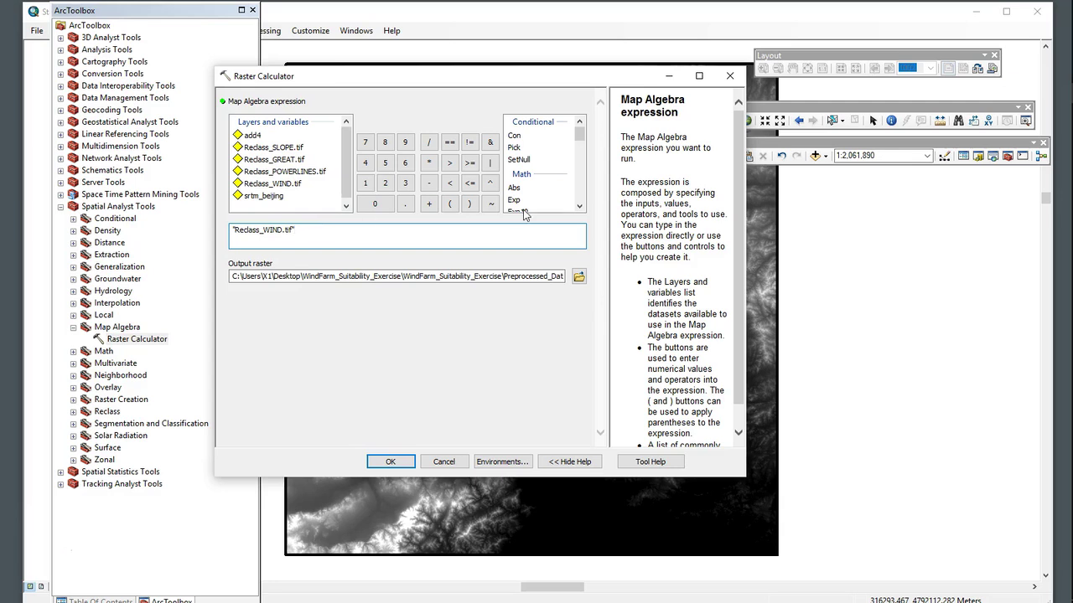
{"action": "left_click", "coordinate": [428, 163]}
{"action": "type", "text": ".5)"}
{"action": "left_click", "coordinate": [232, 229]}
{"action": "type", "text": "("}
{"action": "left_click", "coordinate": [321, 233]}
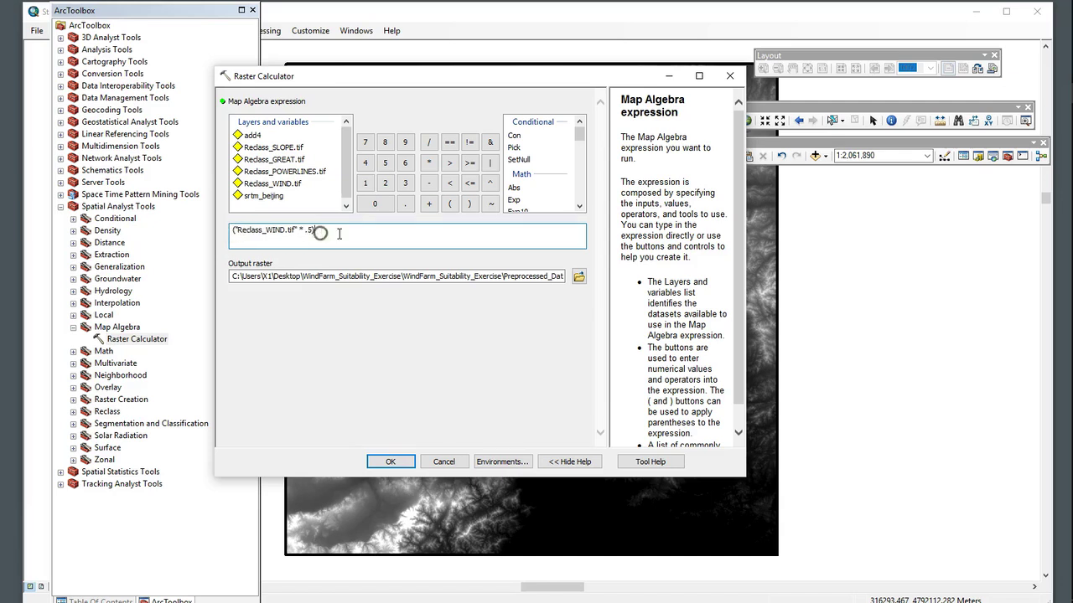
Step: Add Reclass_POWERLINES.tif multiplied by .25 in parentheses as the second term of the weighted expression
{"action": "left_click", "coordinate": [429, 207]}
{"action": "double_click", "coordinate": [298, 172]}
{"action": "left_click", "coordinate": [327, 229]}
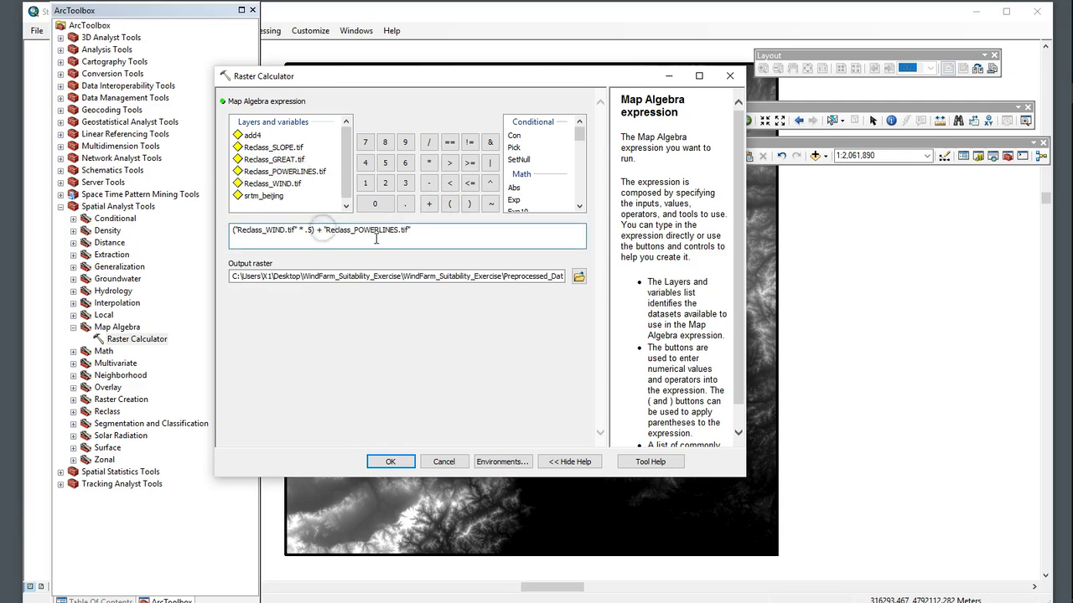
{"action": "type", "text": "9"}
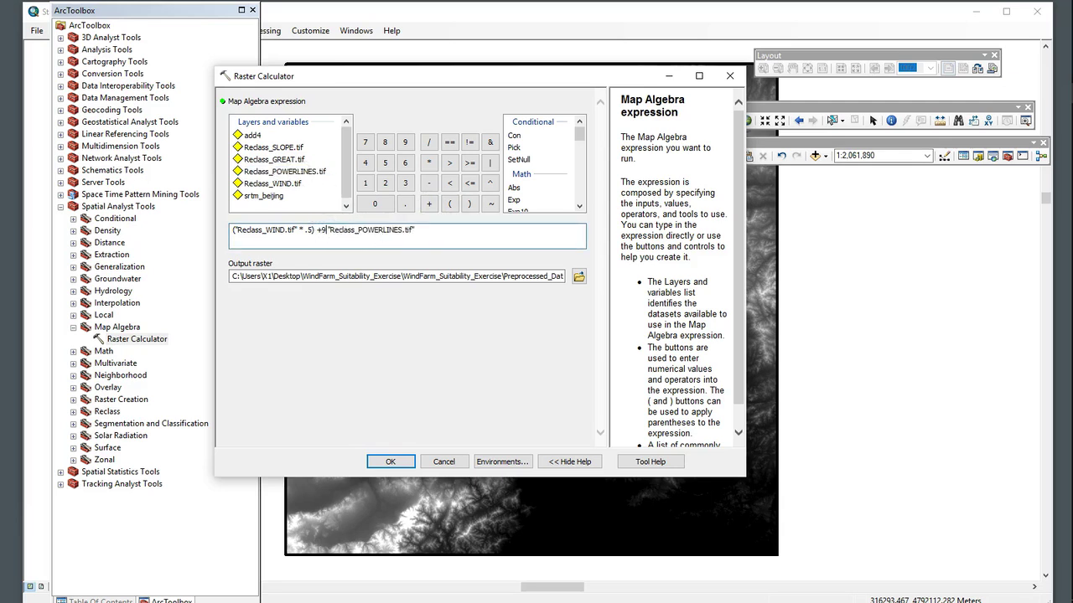
{"action": "key", "text": "BackSpace"}
{"action": "type", "text": "("}
{"action": "left_click", "coordinate": [420, 230]}
{"action": "type", "text": ")"}
{"action": "left_click", "coordinate": [428, 162]}
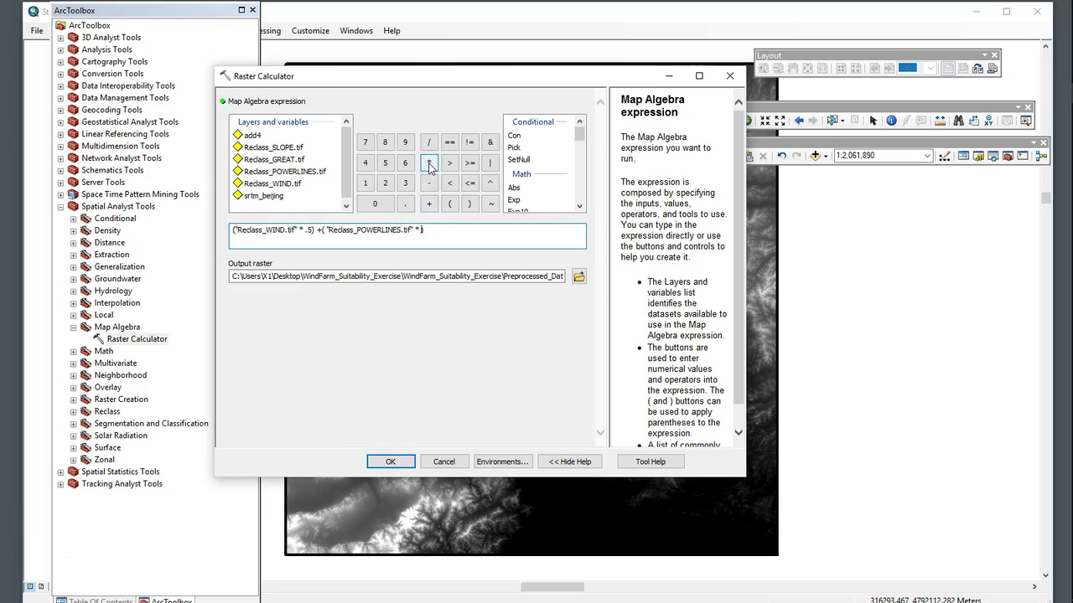
{"action": "type", "text": ".25"}
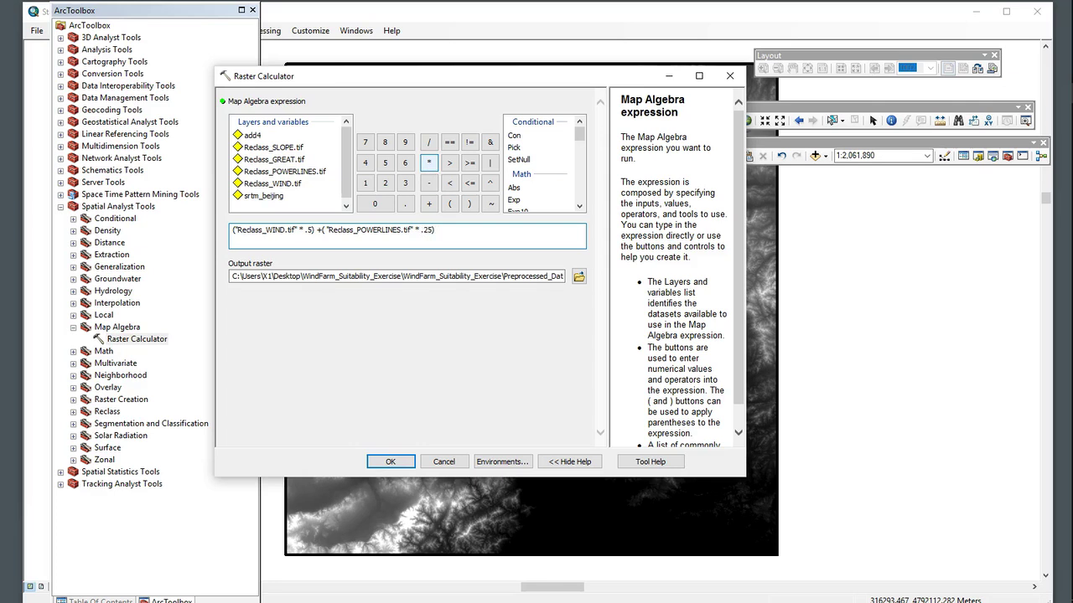
Step: Append a plus sign after the Reclass_POWERLINES.tif term and tidy the spacing around the first plus sign
{"action": "left_click", "coordinate": [429, 204]}
{"action": "left_click", "coordinate": [317, 230]}
{"action": "key", "text": "BackSpace"}
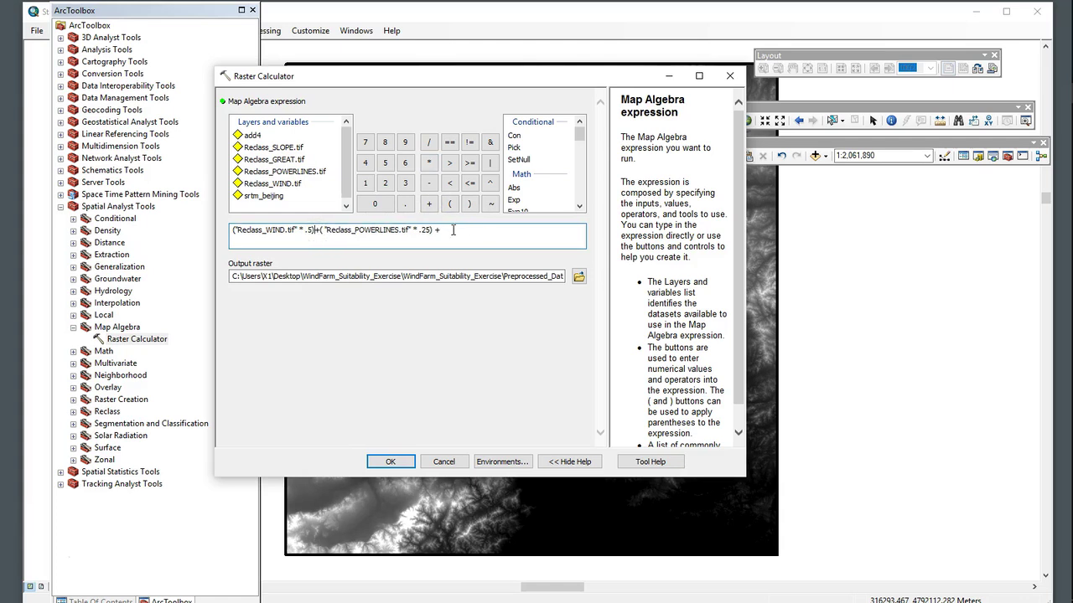
{"action": "left_click", "coordinate": [321, 230]}
{"action": "left_click", "coordinate": [451, 228]}
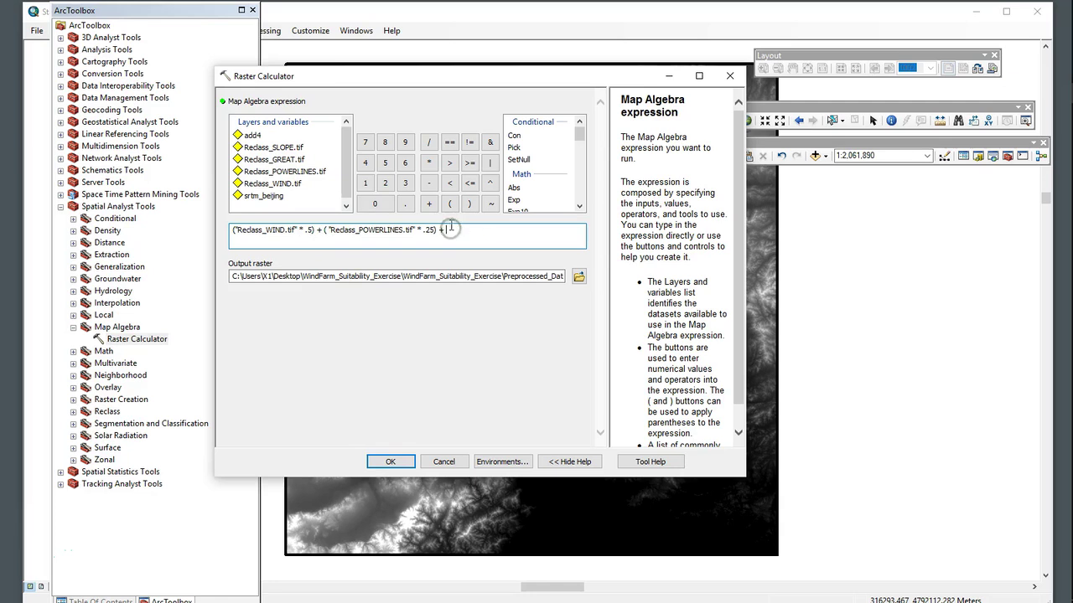
Step: Add Reclass_GREAT.tif multiplied by .125 in parentheses as the third term of the weighted expression
{"action": "double_click", "coordinate": [287, 161]}
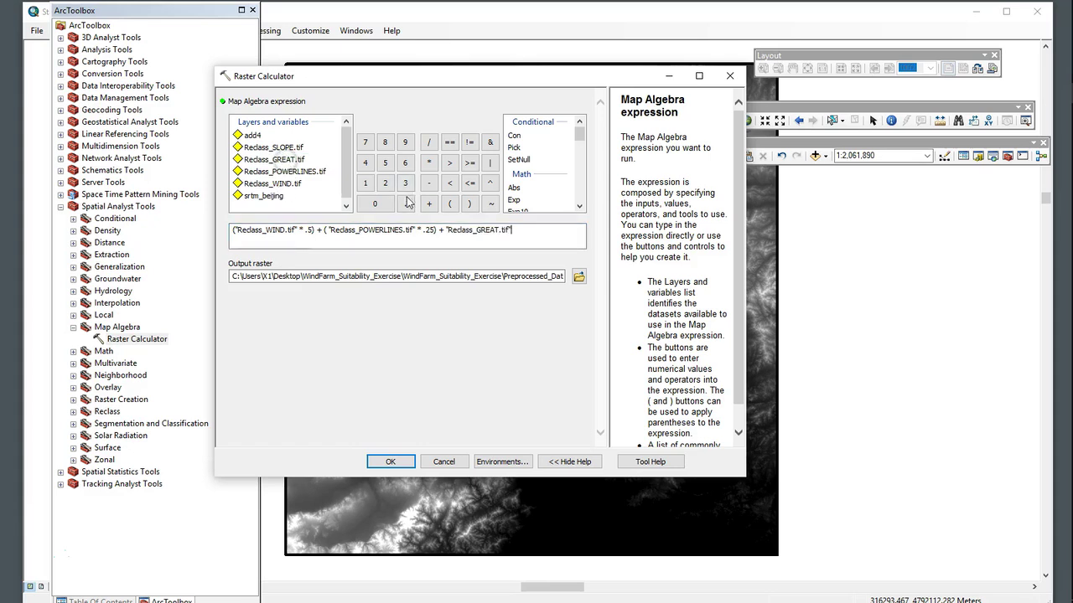
{"action": "left_click", "coordinate": [445, 229]}
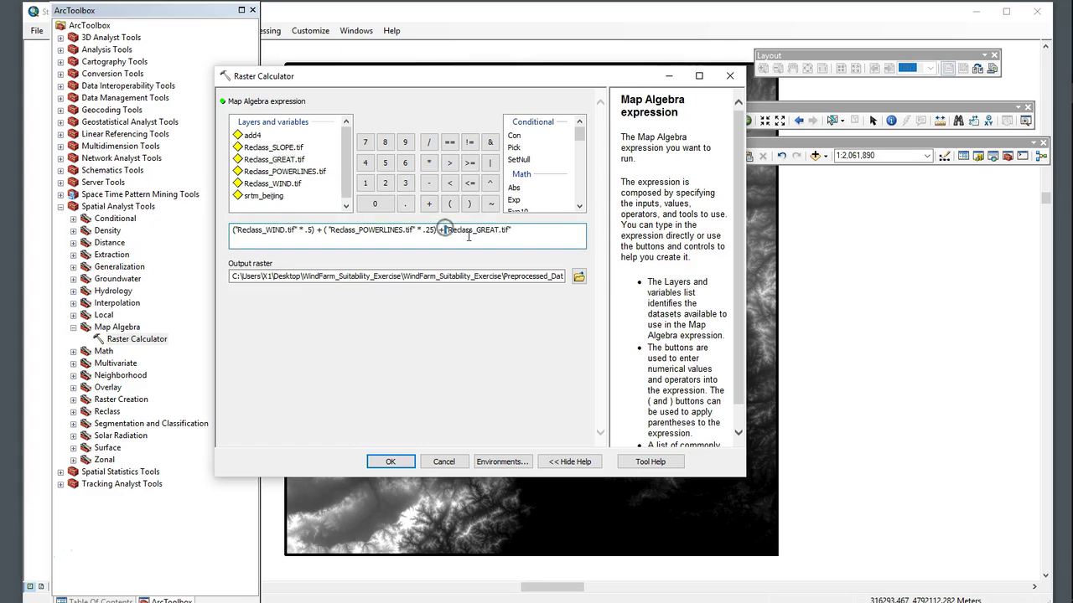
{"action": "type", "text": "("}
{"action": "key", "text": "BackSpace"}
{"action": "type", "text": "("}
{"action": "left_click", "coordinate": [531, 233]}
{"action": "type", "text": ")"}
{"action": "left_click", "coordinate": [430, 163]}
{"action": "type", "text": "."}
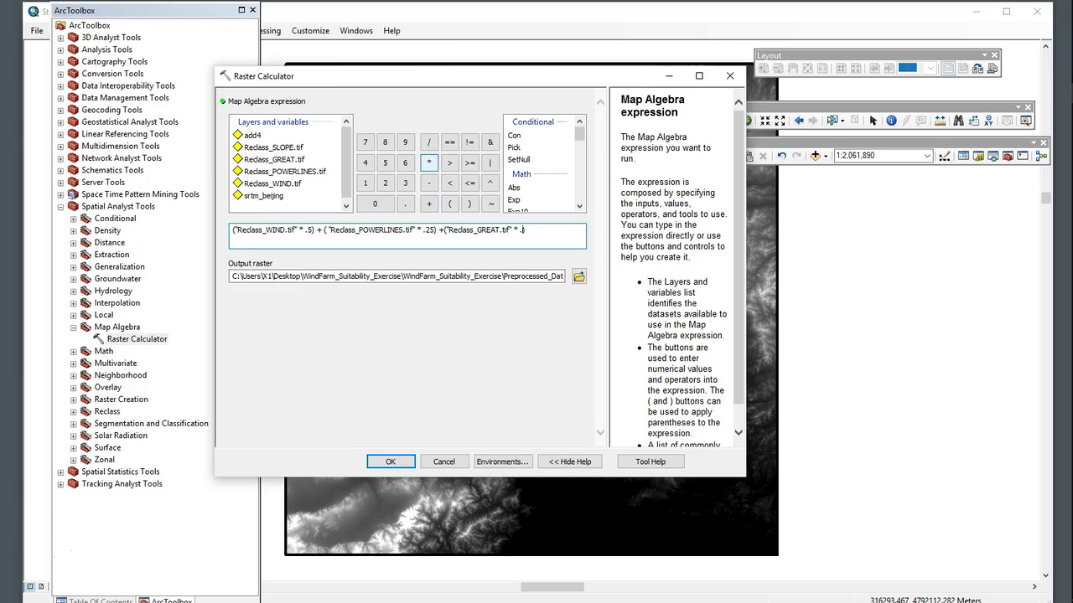
{"action": "type", "text": "125"}
{"action": "left_click", "coordinate": [445, 229]}
{"action": "type", "text": "("}
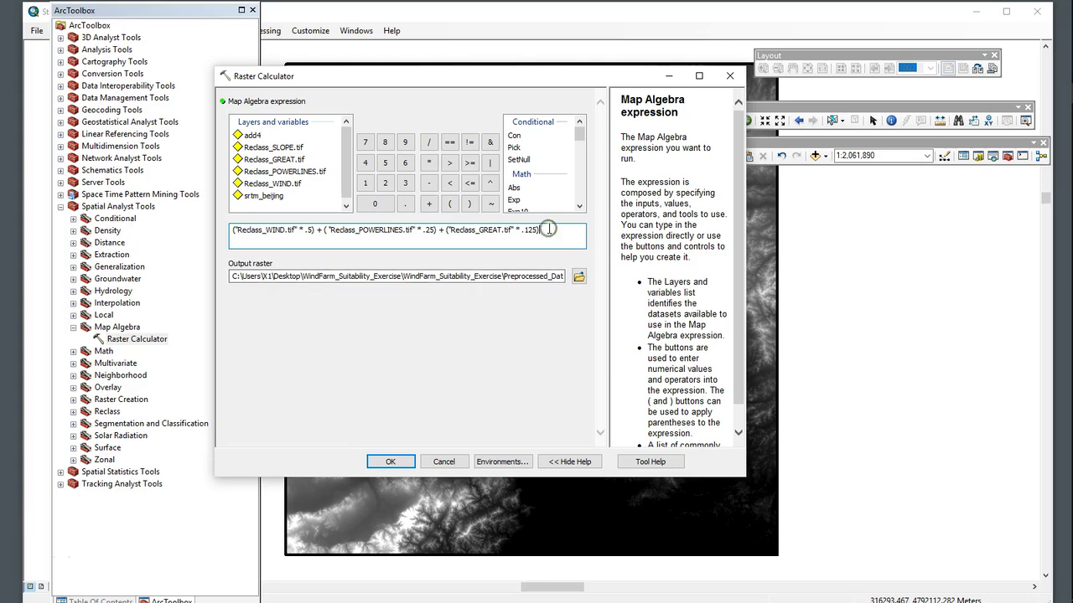
Step: Add Reclass_SLOPE.tif multiplied by .125 in parentheses as the fourth term of the weighted expression
{"action": "left_click", "coordinate": [429, 204]}
{"action": "type", "text": "("}
{"action": "double_click", "coordinate": [275, 150]}
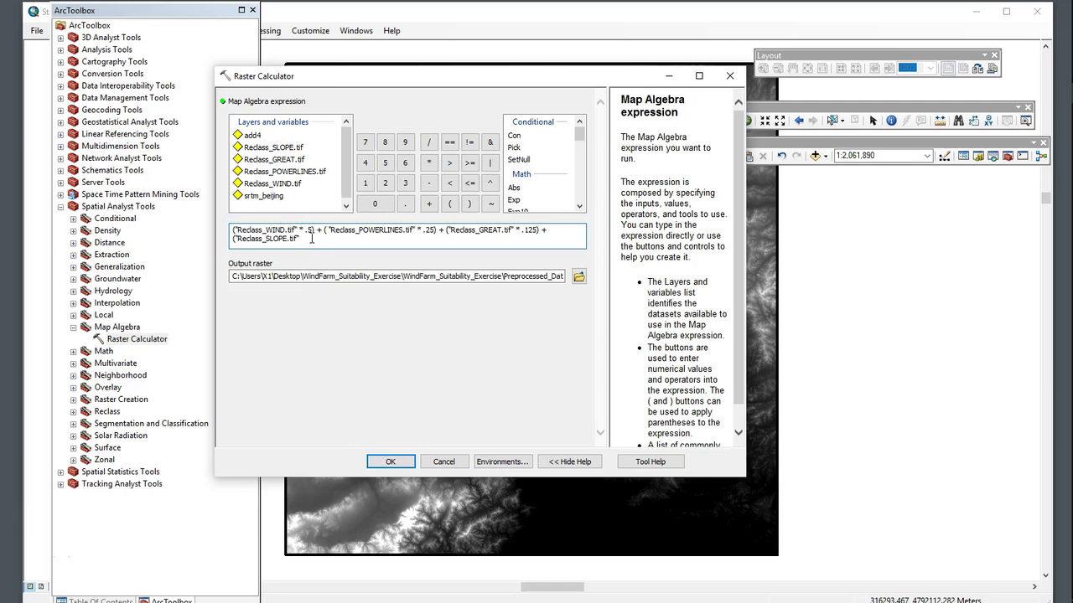
{"action": "left_click", "coordinate": [429, 162]}
{"action": "type", "text": ".12"}
Step: Name the output raster WEIGHT in the temp folder, run the weighted calculation and dismiss the completion dialog
{"action": "left_click", "coordinate": [560, 277]}
{"action": "key", "text": "End"}
{"action": "key", "text": "BackSpace"}
{"action": "key", "text": "BackSpace"}
{"action": "key", "text": "BackSpace"}
{"action": "key", "text": "BackSpace"}
{"action": "key", "text": "BackSpace"}
{"action": "key", "text": "BackSpace"}
{"action": "key", "text": "BackSpace"}
{"action": "key", "text": "BackSpace"}
{"action": "key", "text": "BackSpace"}
{"action": "key", "text": "BackSpace"}
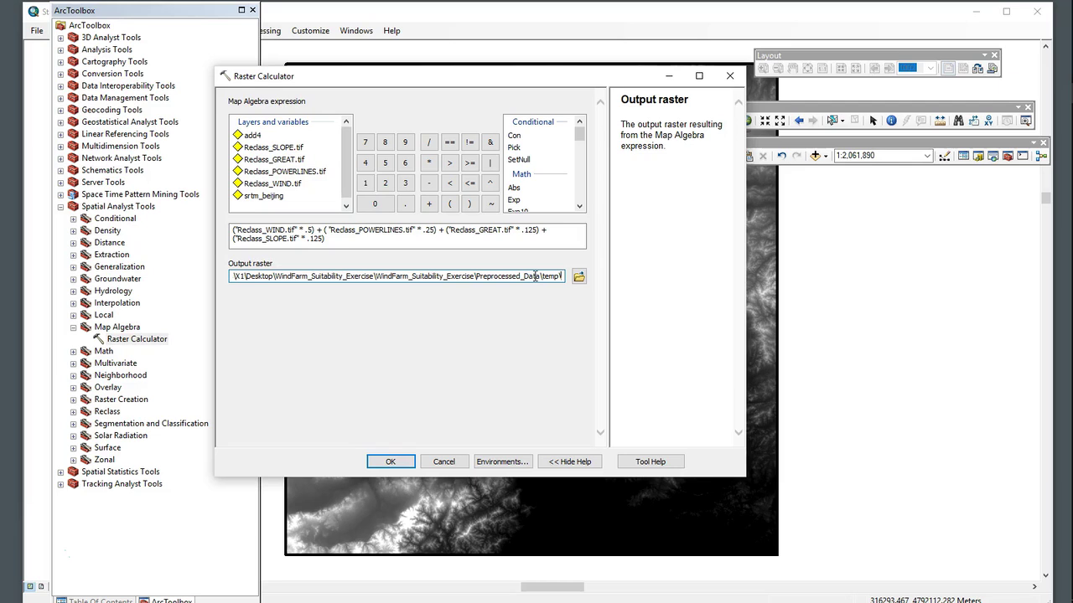
{"action": "type", "text": "WEIGHT"}
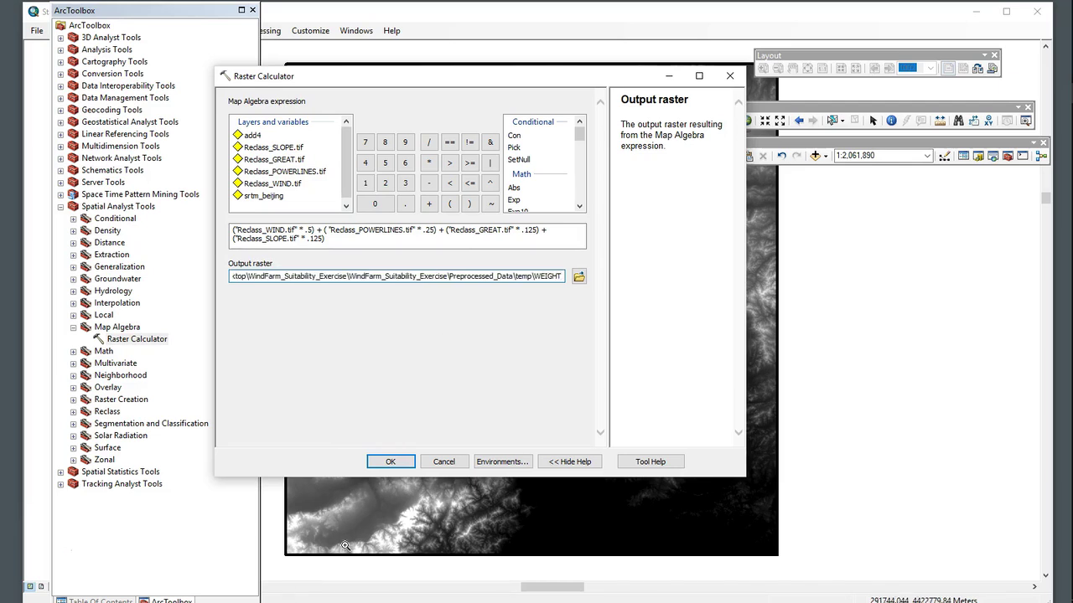
{"action": "left_click", "coordinate": [390, 461]}
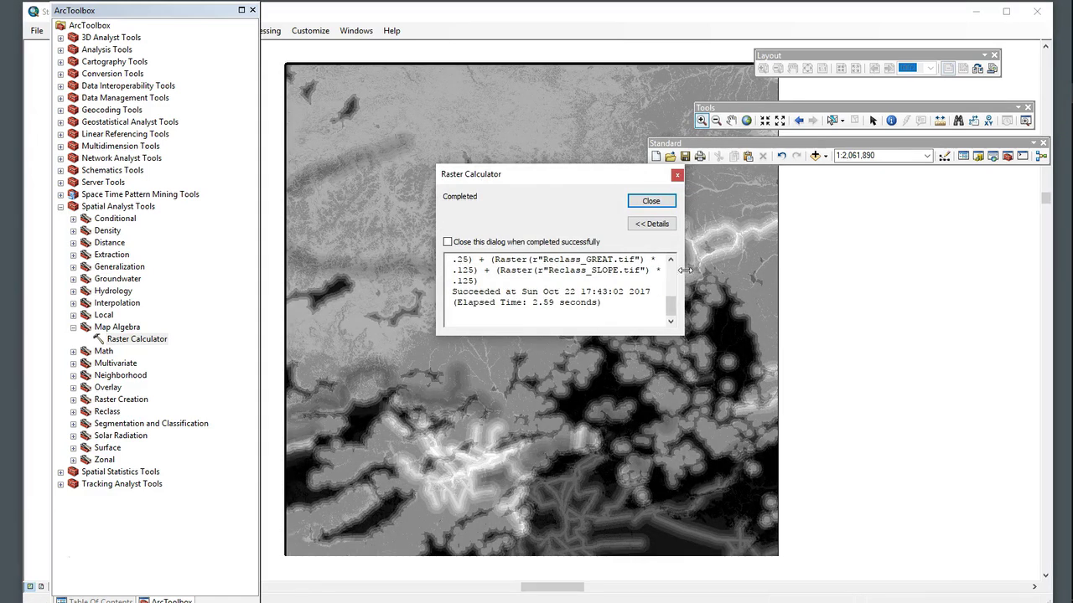
{"action": "left_click", "coordinate": [661, 202]}
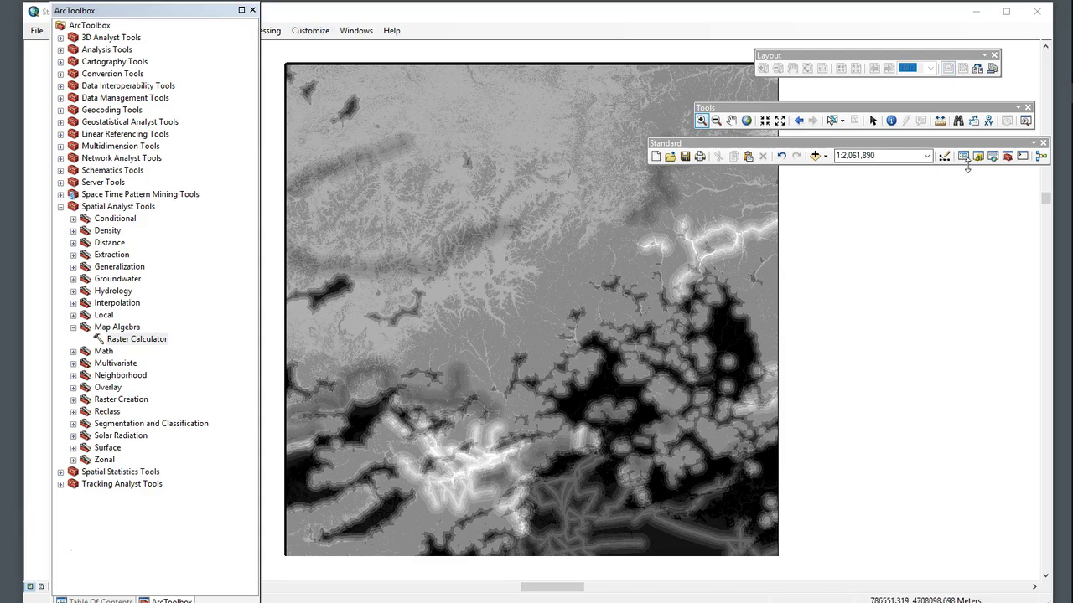
Step: Symbolize the WEIGHT layer with the green-yellow-red stretched color ramp, inverted so high values are green
{"action": "left_click", "coordinate": [252, 11]}
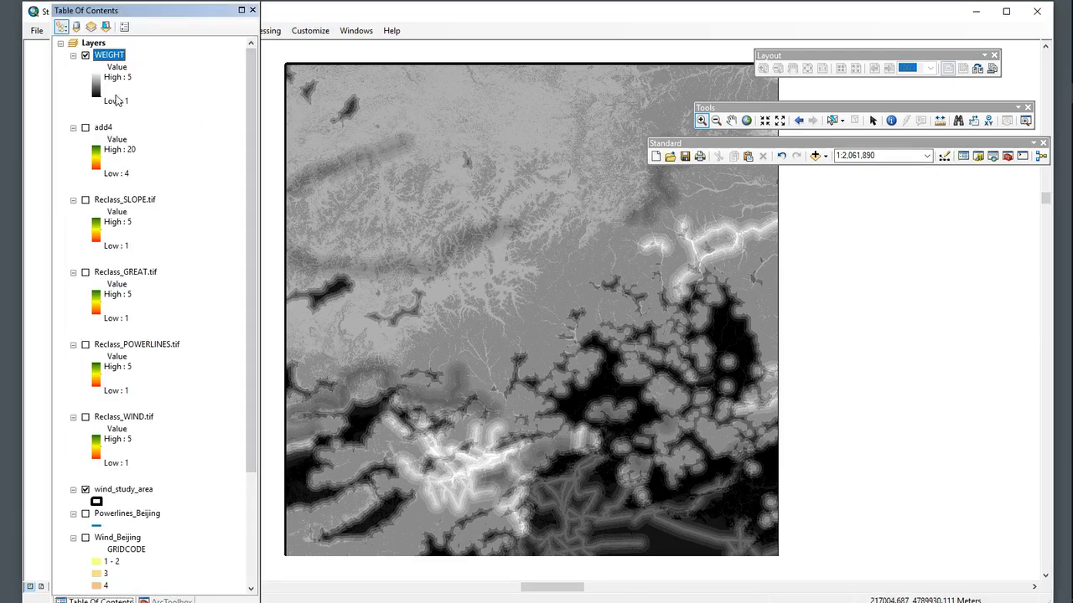
{"action": "right_click", "coordinate": [115, 62]}
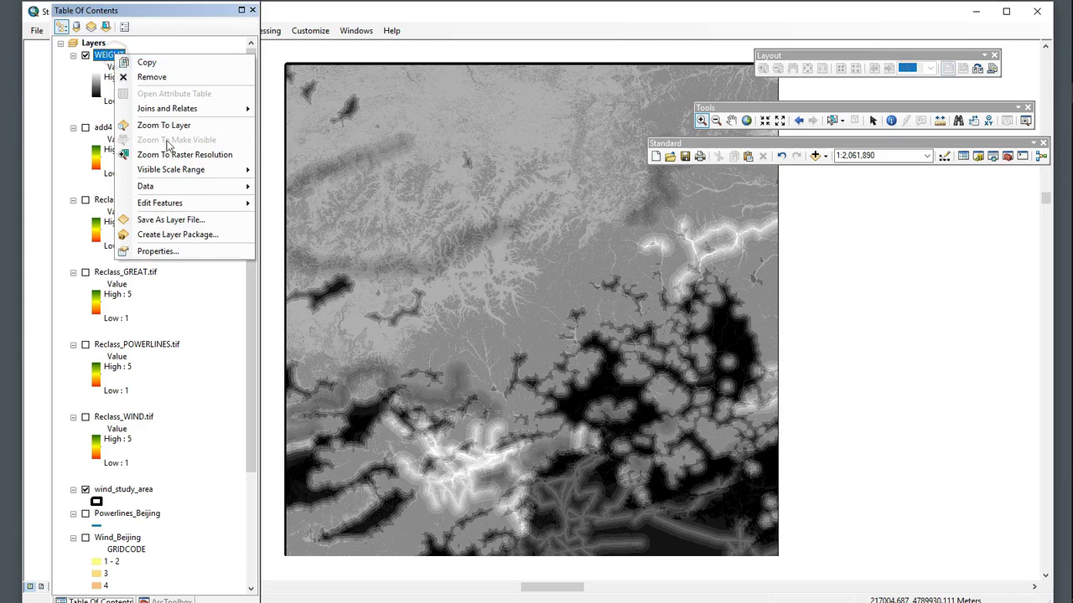
{"action": "left_click", "coordinate": [171, 256]}
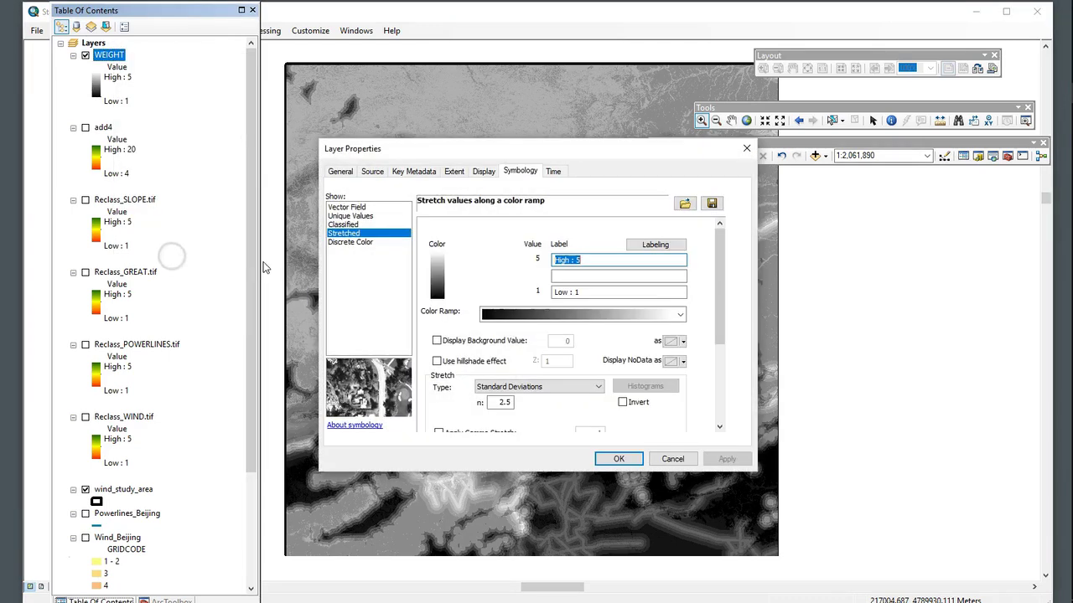
{"action": "left_click", "coordinate": [680, 314]}
{"action": "left_click", "coordinate": [610, 116]}
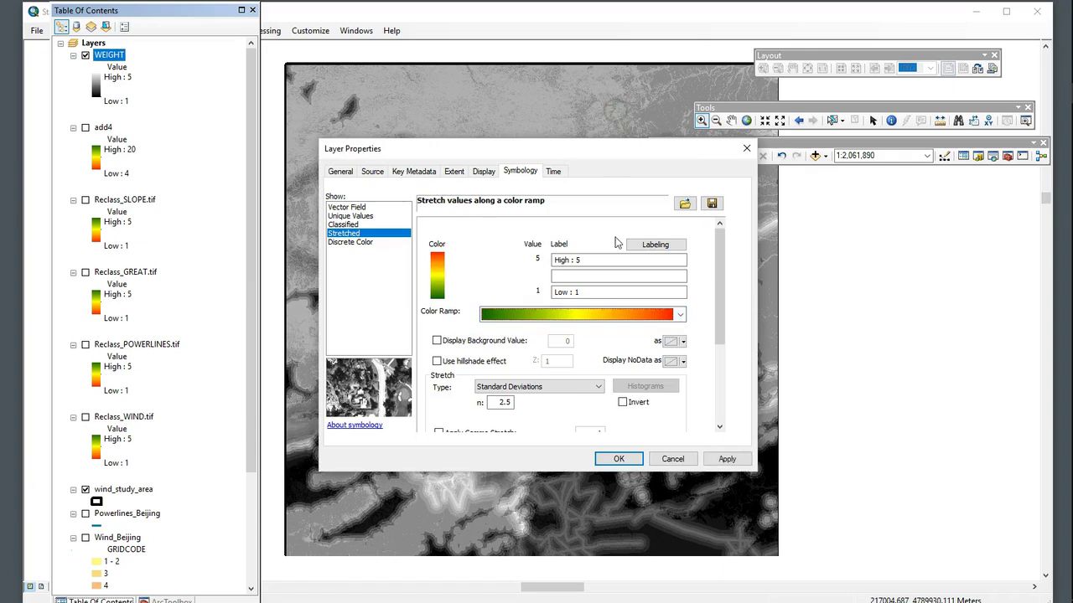
{"action": "left_click", "coordinate": [622, 402]}
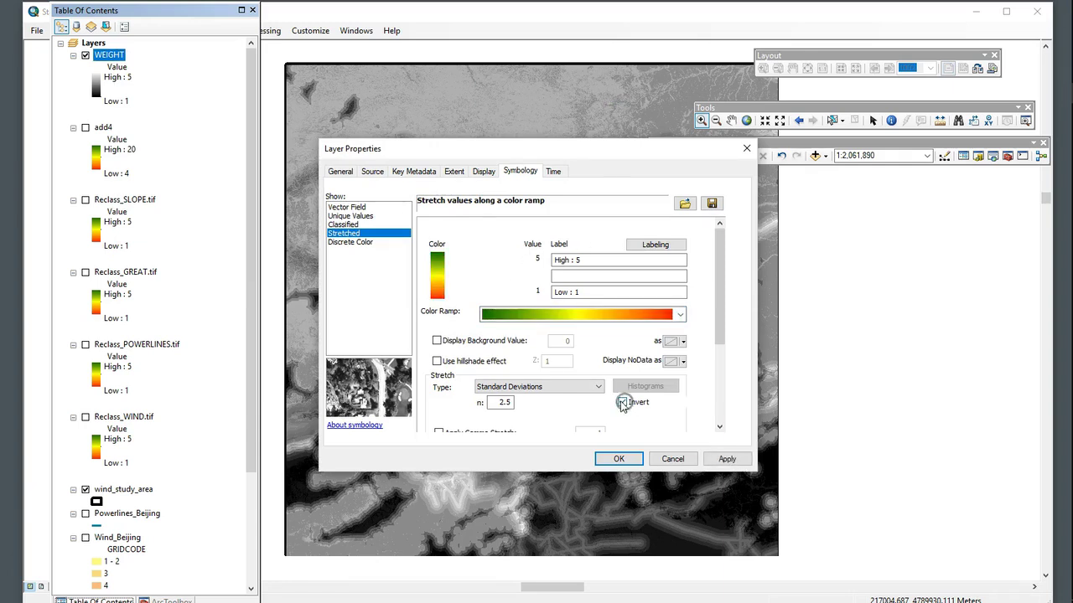
{"action": "left_click", "coordinate": [727, 458]}
{"action": "left_click", "coordinate": [618, 458]}
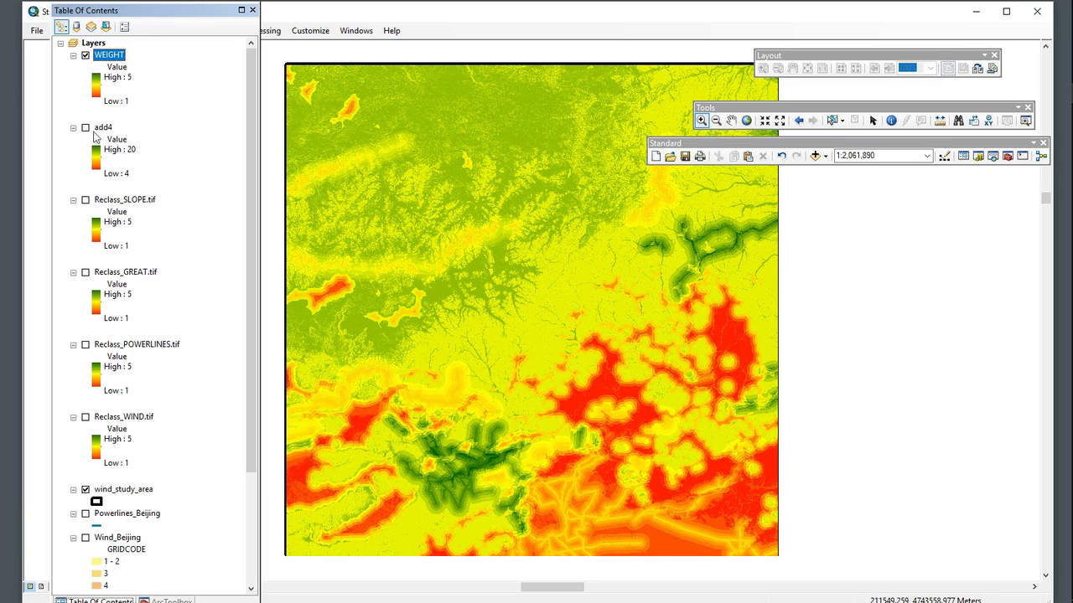
Step: Display add4 beneath WEIGHT and switch WEIGHT off and on repeatedly to compare the simple and weighted suitability maps
{"action": "left_click", "coordinate": [86, 130]}
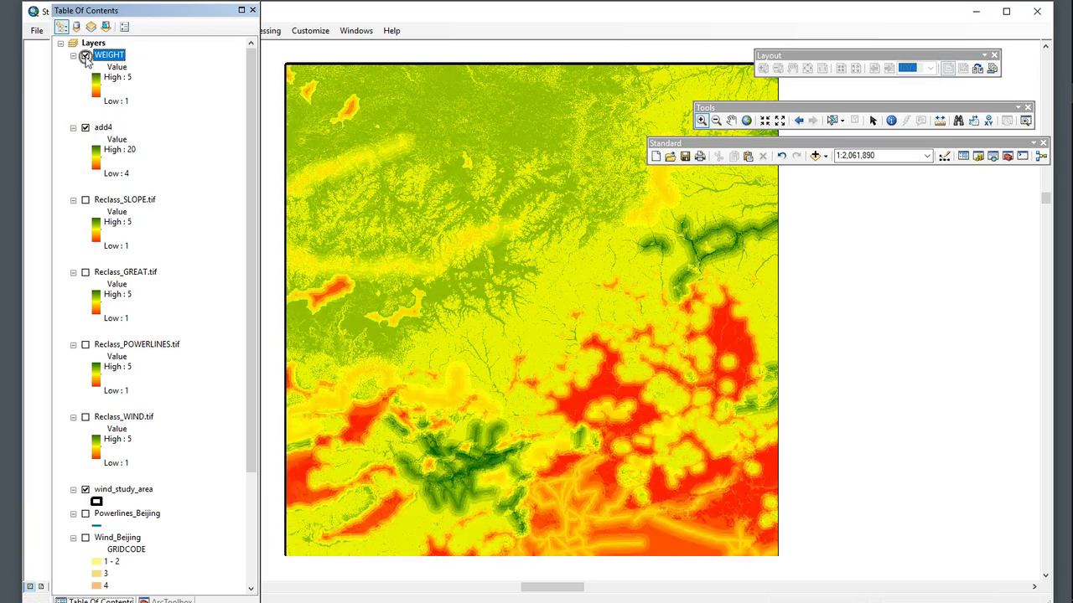
{"action": "left_click", "coordinate": [85, 55]}
{"action": "left_click", "coordinate": [86, 56]}
{"action": "left_click", "coordinate": [86, 56]}
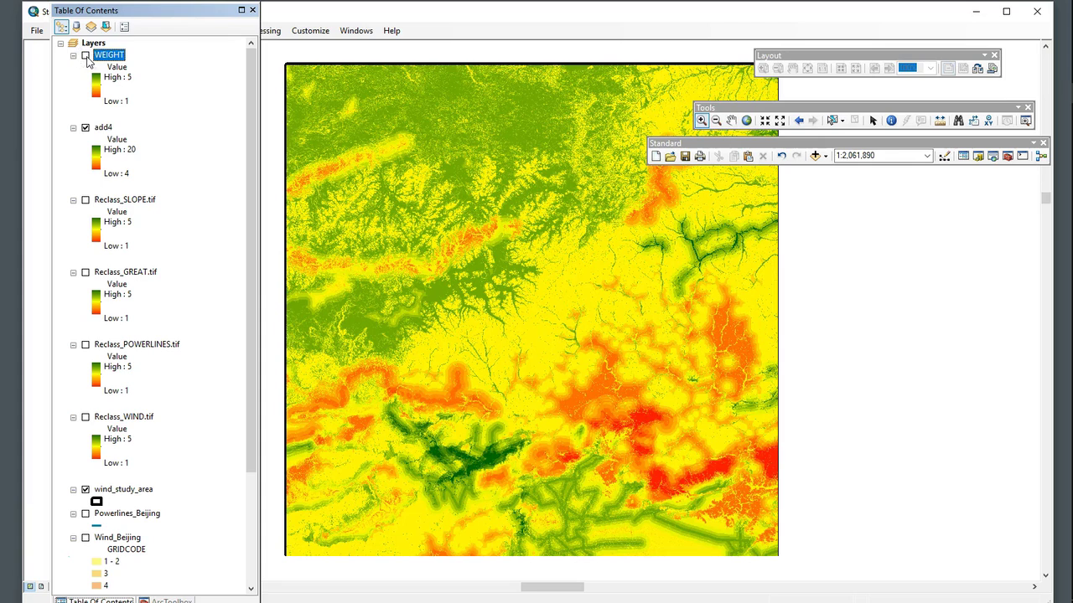
{"action": "left_click", "coordinate": [85, 56]}
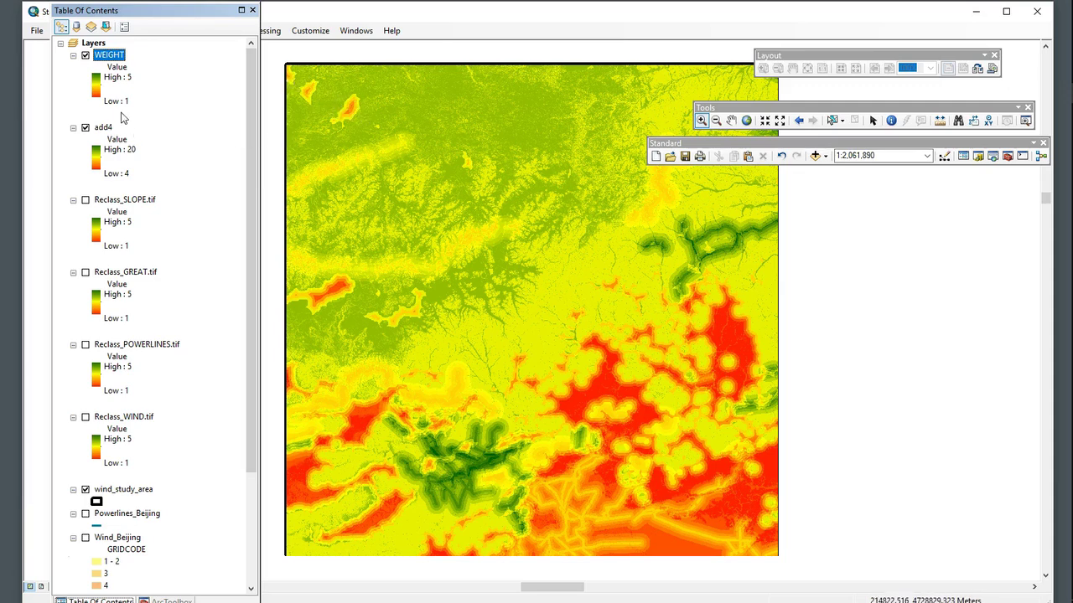
{"action": "left_click", "coordinate": [85, 56]}
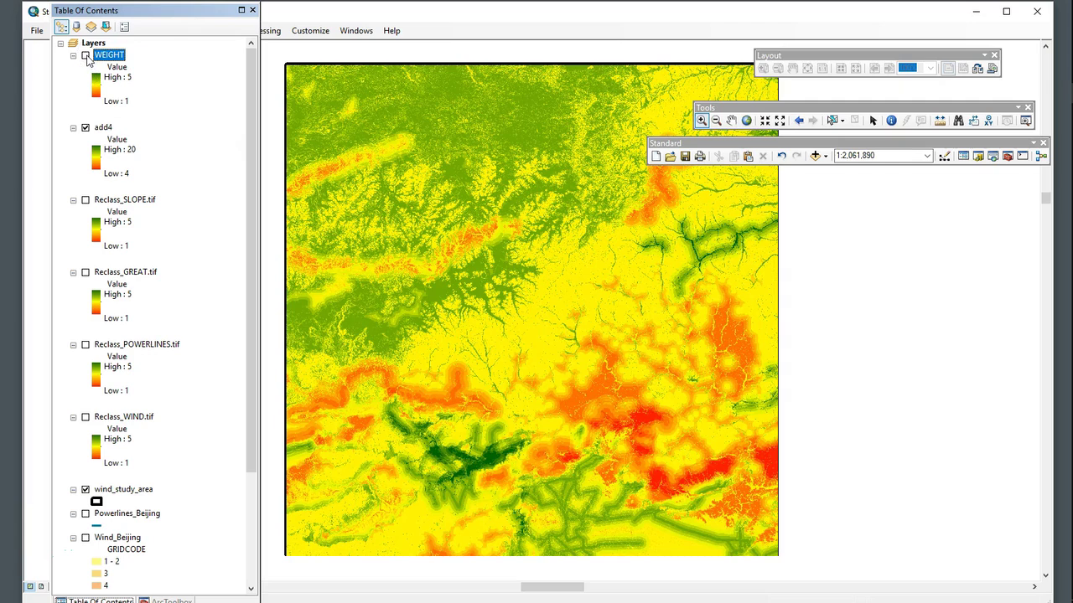
{"action": "left_click", "coordinate": [86, 56]}
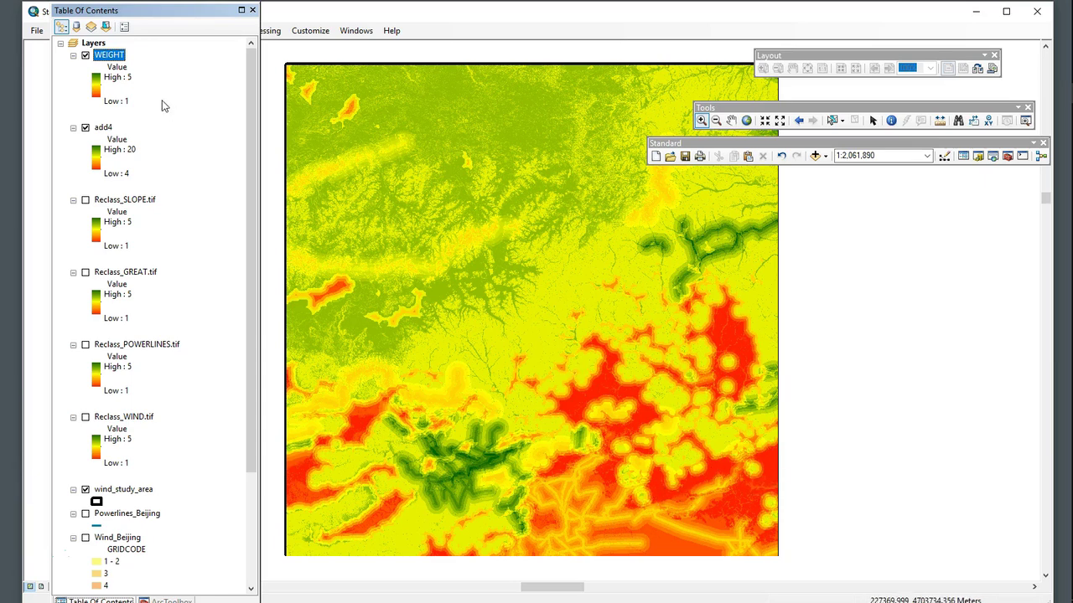
{"action": "left_click", "coordinate": [86, 56]}
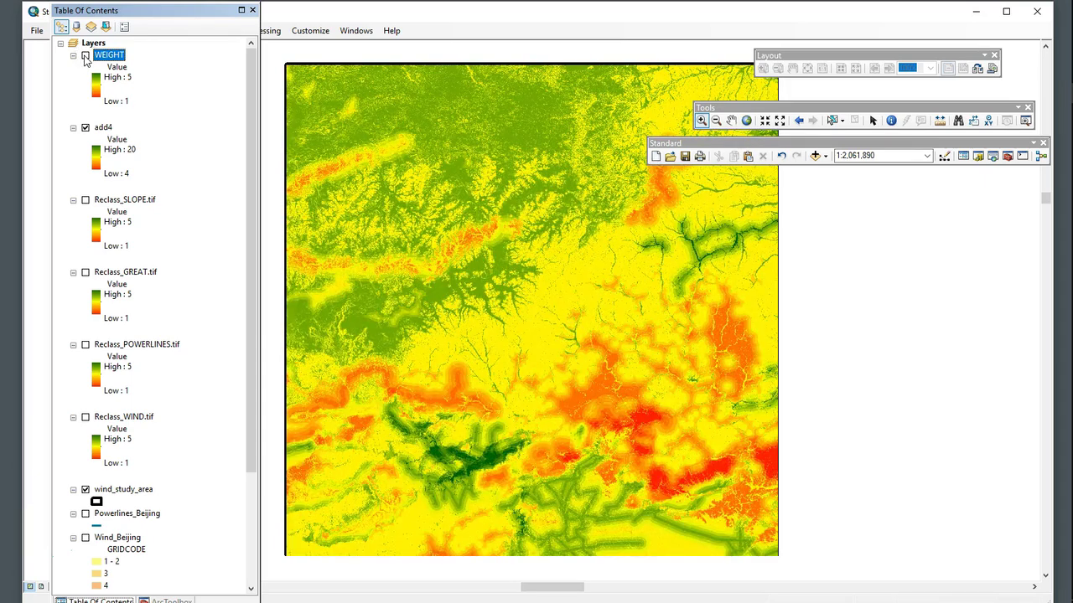
{"action": "left_click", "coordinate": [85, 56]}
{"action": "left_click", "coordinate": [86, 56]}
{"action": "left_click", "coordinate": [86, 56]}
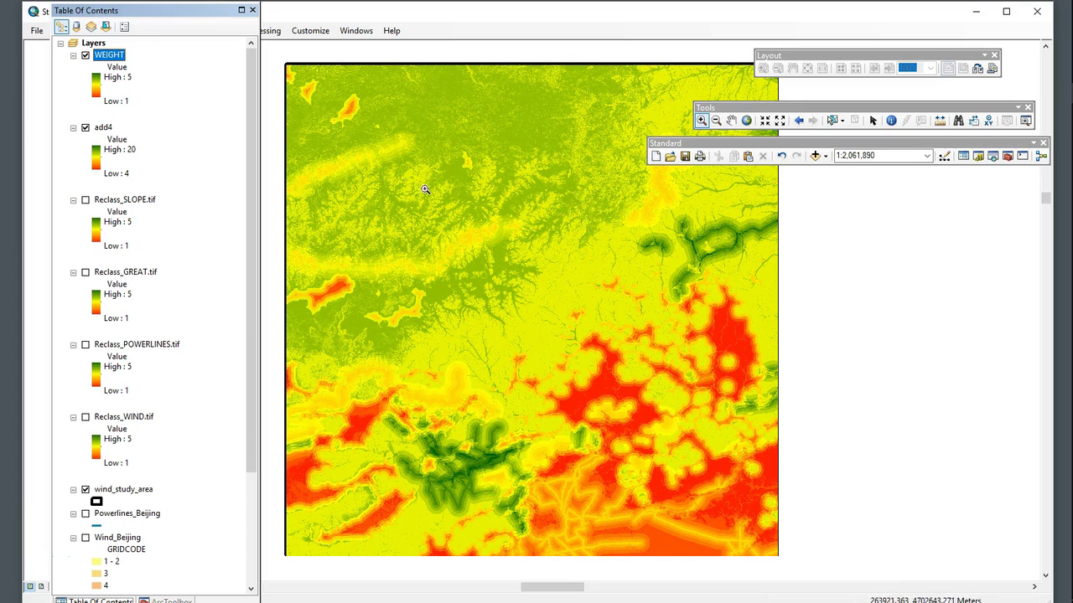
{"action": "left_click", "coordinate": [84, 56]}
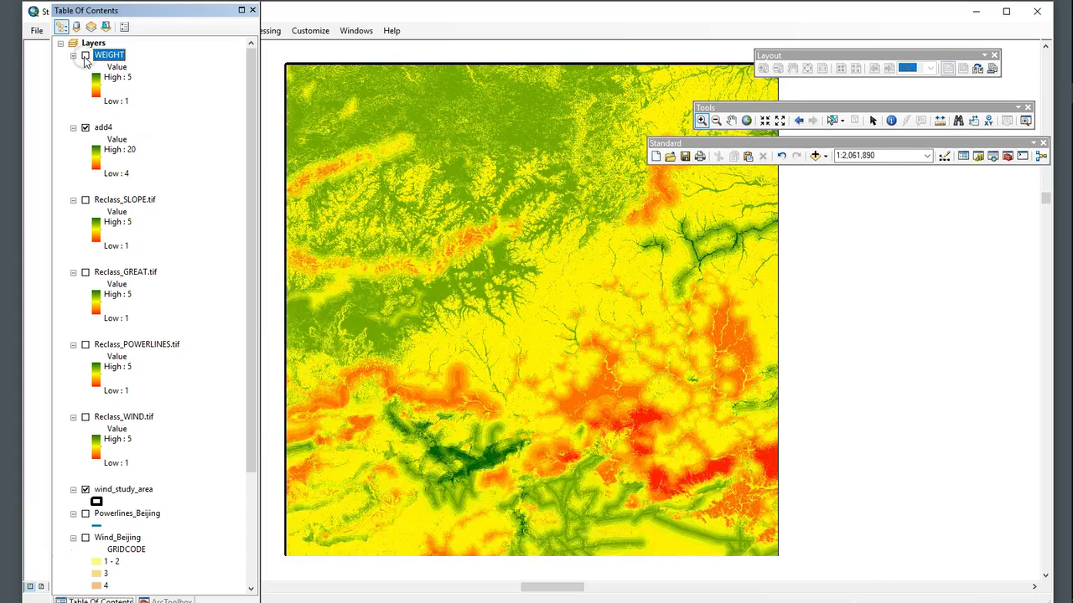
{"action": "left_click", "coordinate": [85, 56]}
{"action": "left_click", "coordinate": [84, 56]}
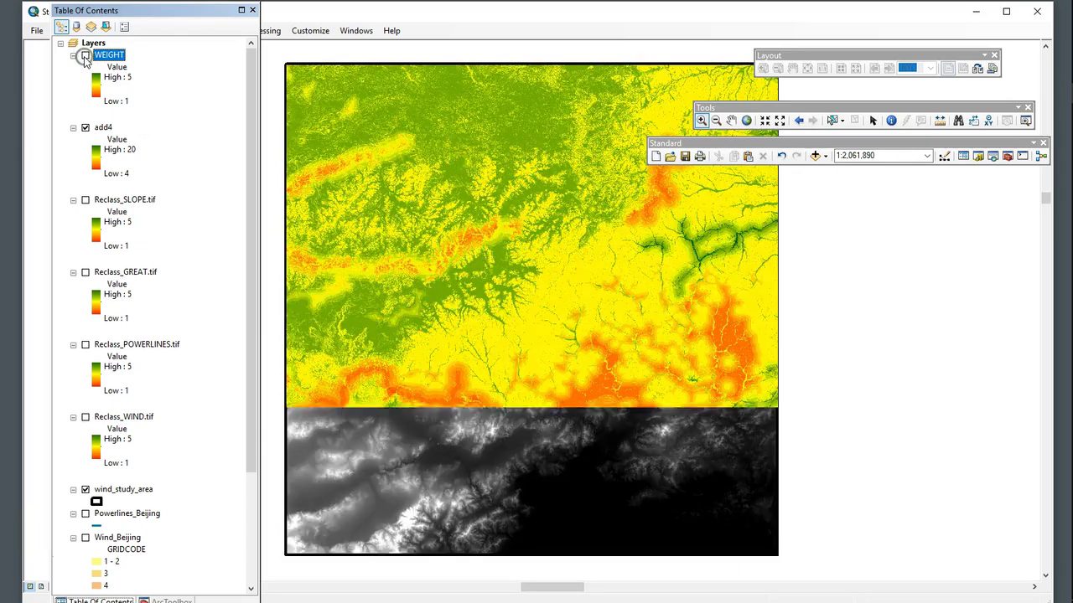
{"action": "left_click", "coordinate": [84, 57]}
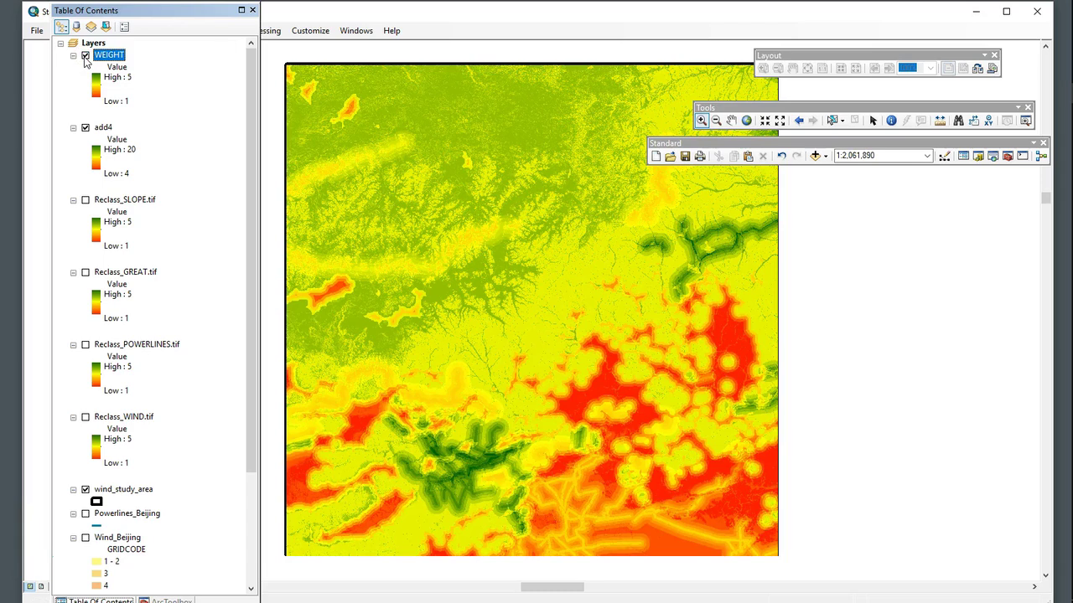
{"action": "left_click", "coordinate": [85, 56]}
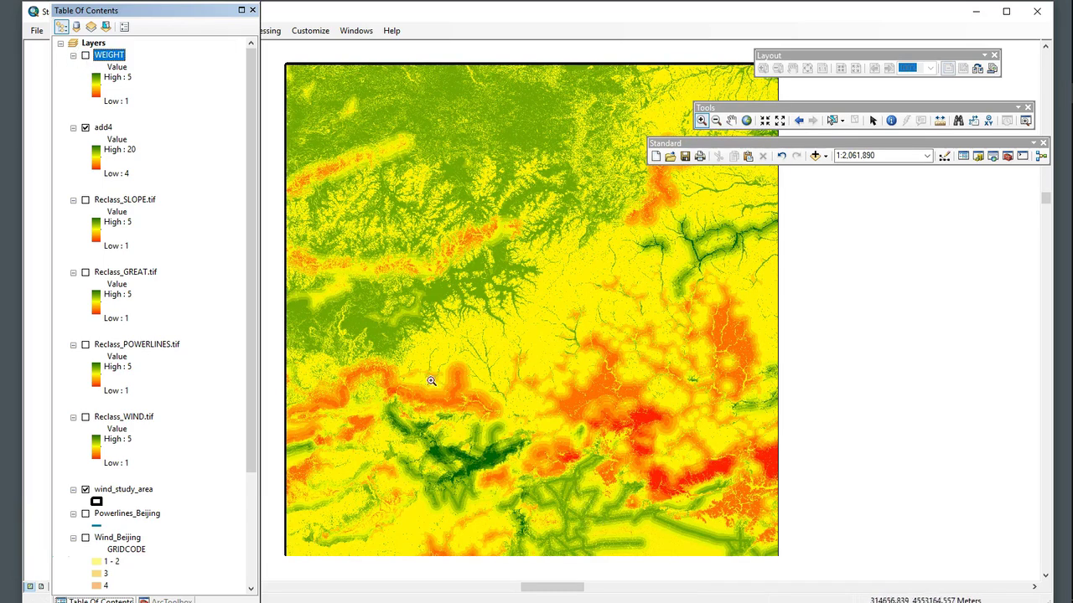
{"action": "left_click", "coordinate": [85, 56]}
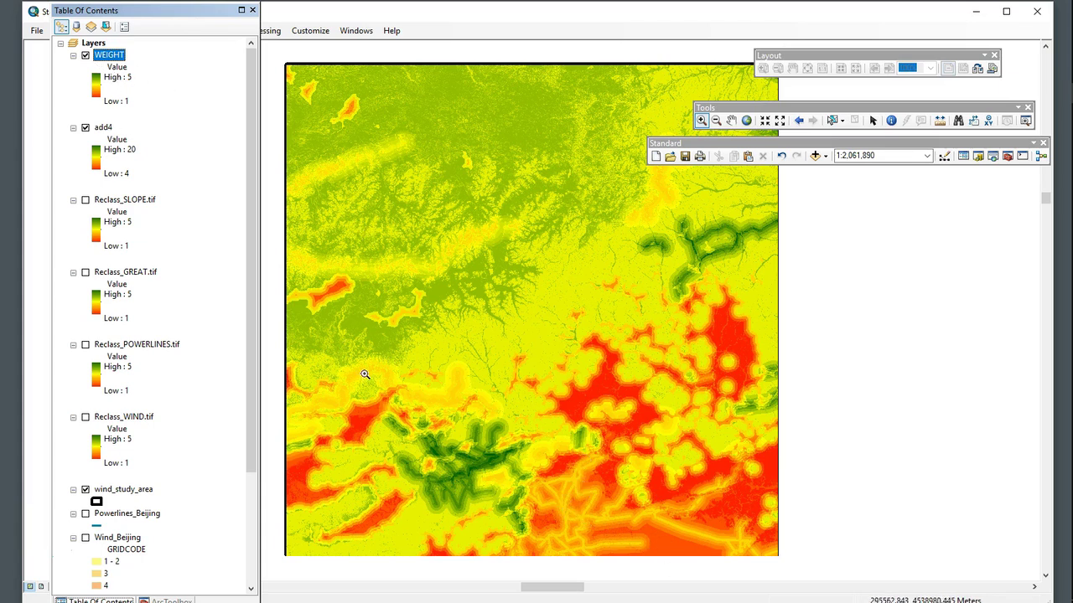
Step: Check whether an attribute table can be opened for the WEIGHT layer
{"action": "right_click", "coordinate": [114, 57]}
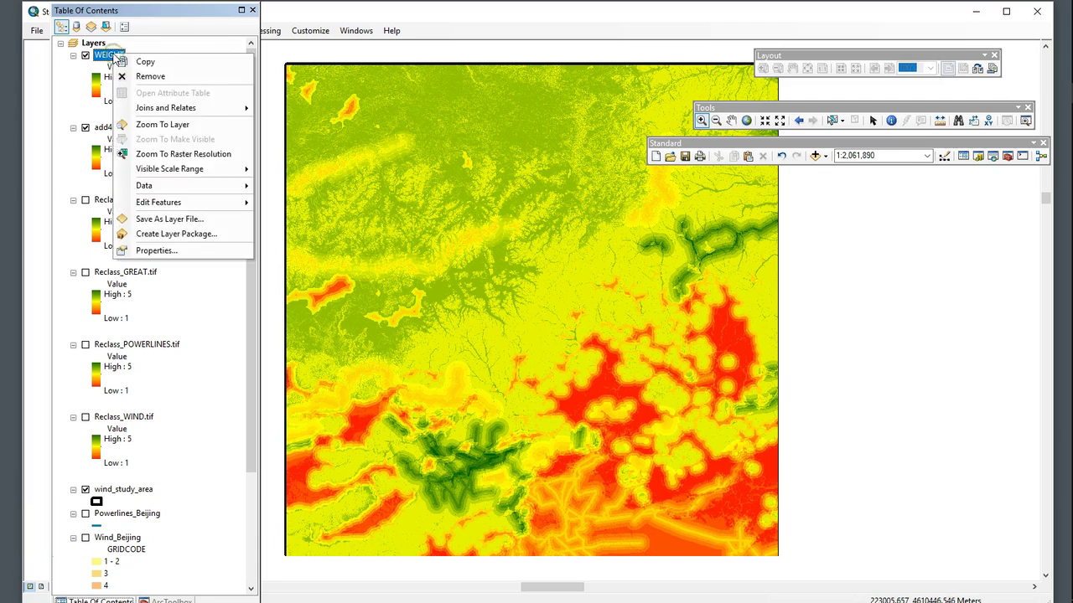
{"action": "left_click", "coordinate": [78, 93]}
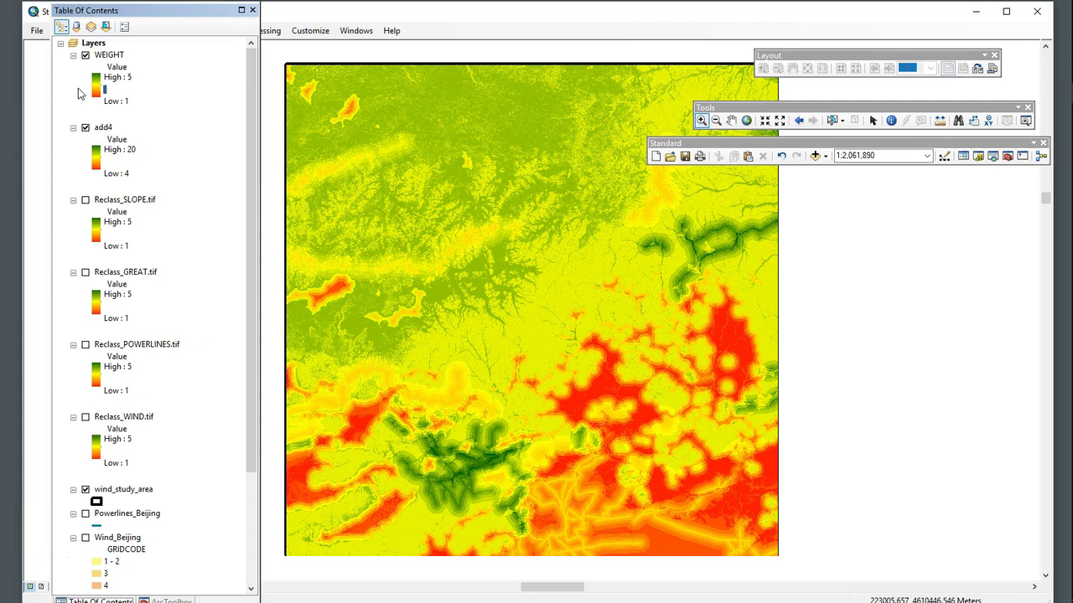
{"action": "right_click", "coordinate": [114, 55]}
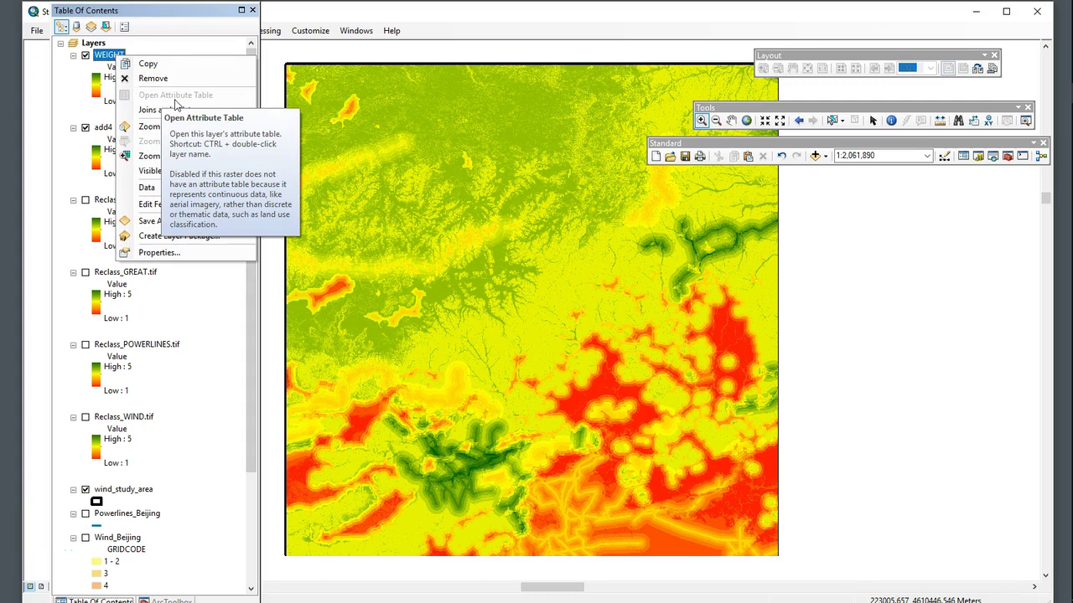
{"action": "left_click", "coordinate": [109, 56]}
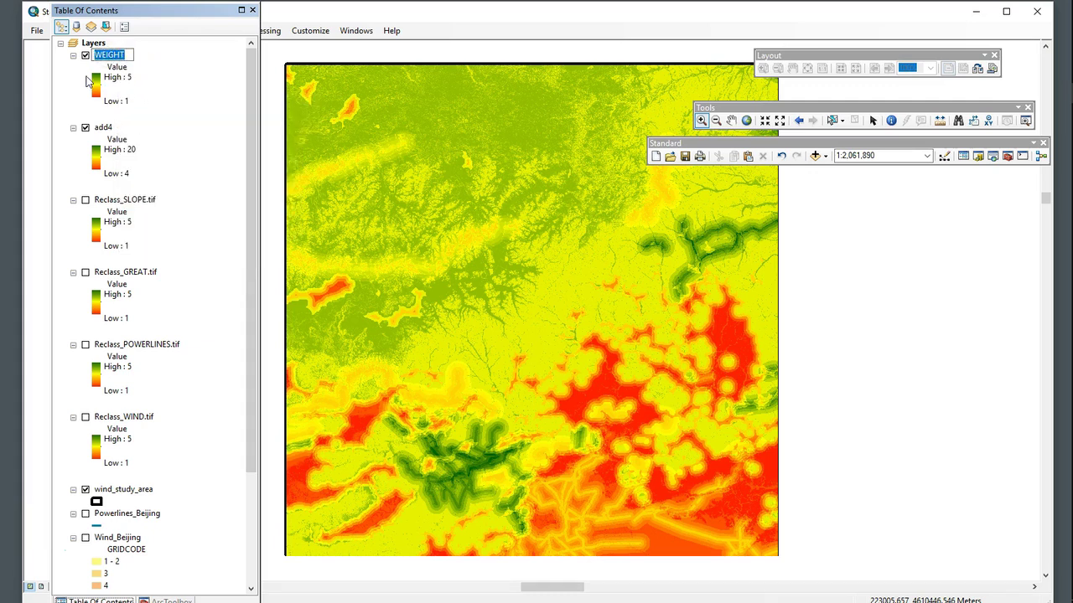
Step: Open the Spatial Analyst Int tool with WEIGHT as the input raster and decline the ActiveX security warning
{"action": "left_click", "coordinate": [1021, 157]}
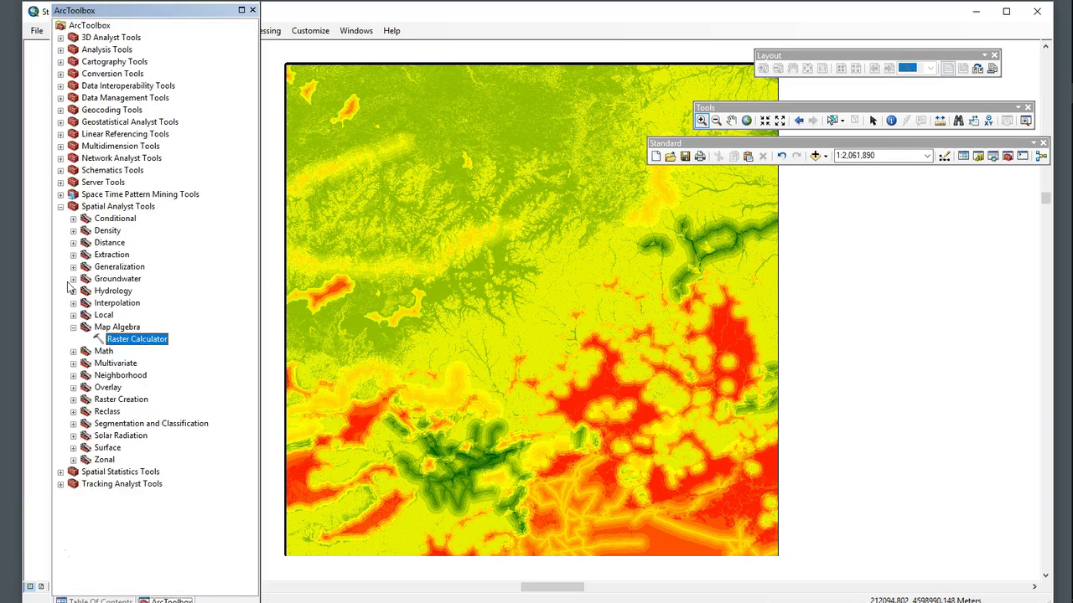
{"action": "left_click", "coordinate": [72, 351]}
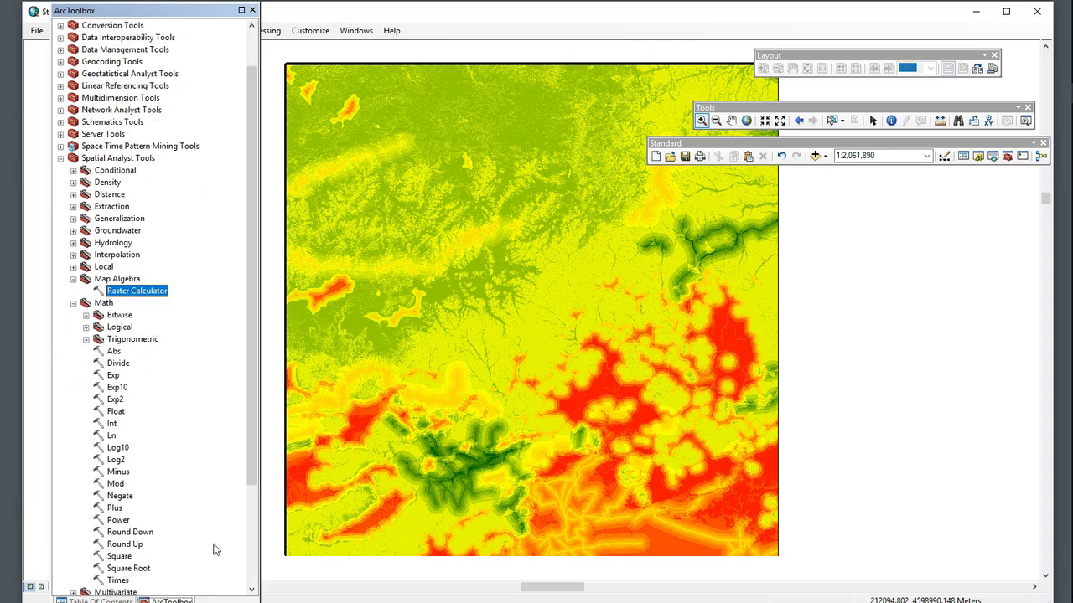
{"action": "double_click", "coordinate": [113, 425]}
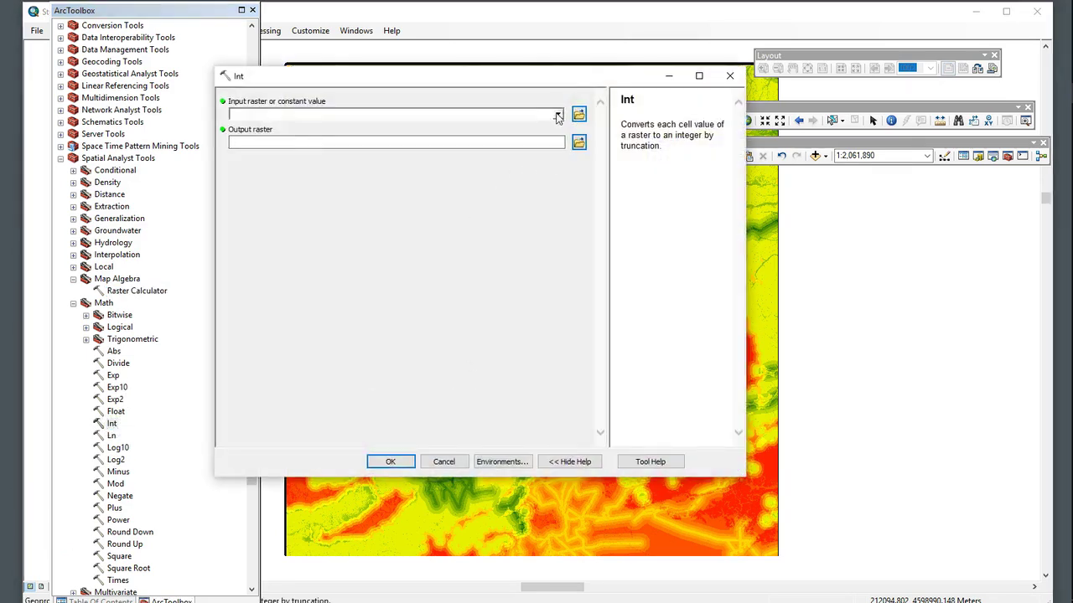
{"action": "left_click", "coordinate": [557, 115]}
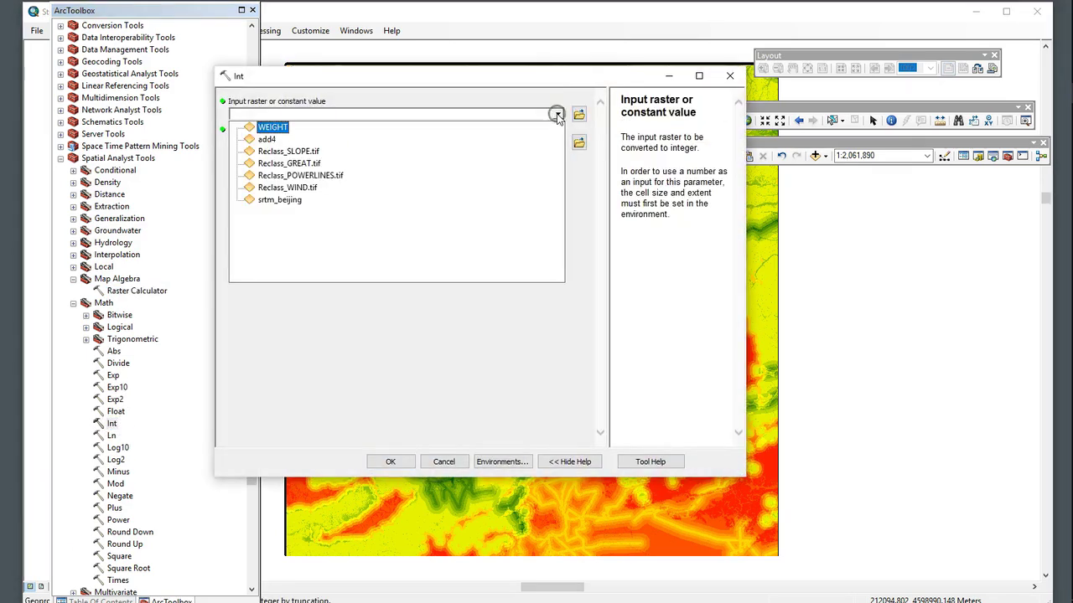
{"action": "left_click", "coordinate": [275, 130]}
{"action": "left_click", "coordinate": [504, 142]}
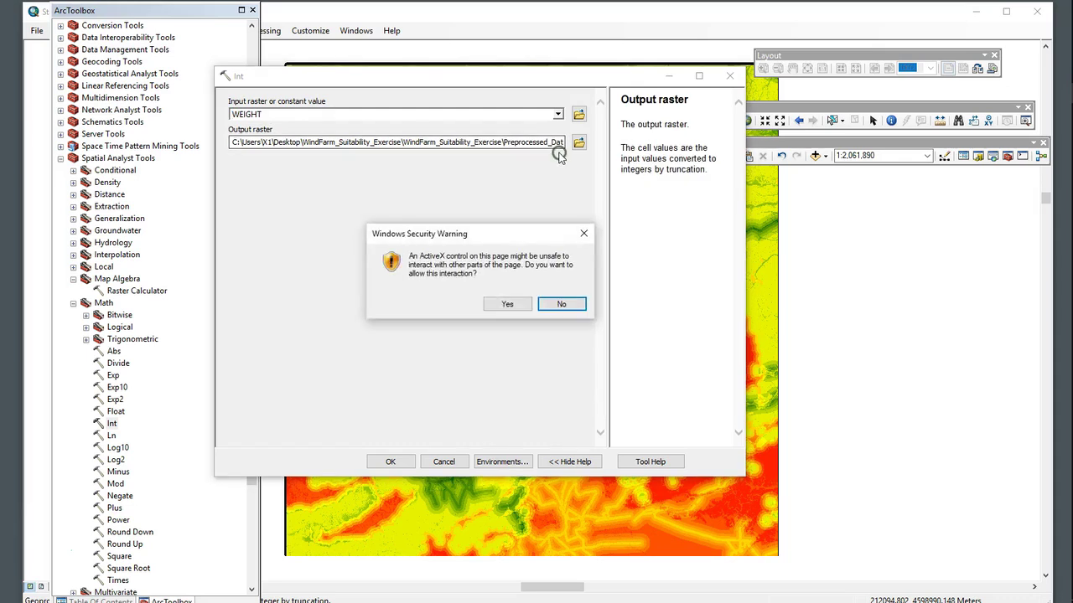
{"action": "left_click", "coordinate": [564, 308]}
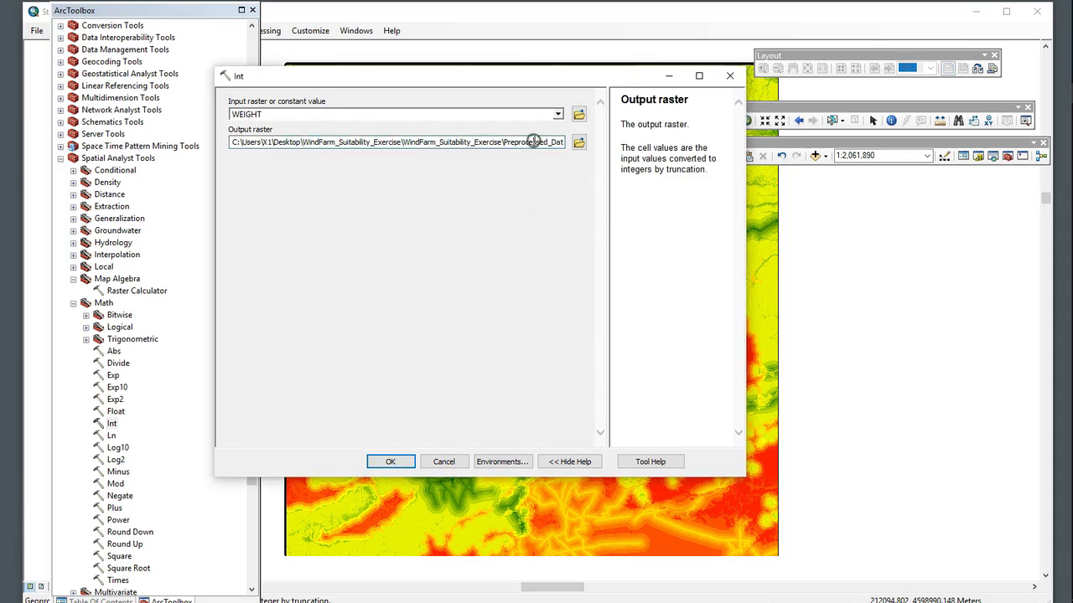
Step: Name the Int output raster FINAL.tif in the temp folder and run the integer conversion
{"action": "key", "text": "ctrl+a"}
{"action": "key", "text": "Delete"}
{"action": "key", "text": "ctrl+v"}
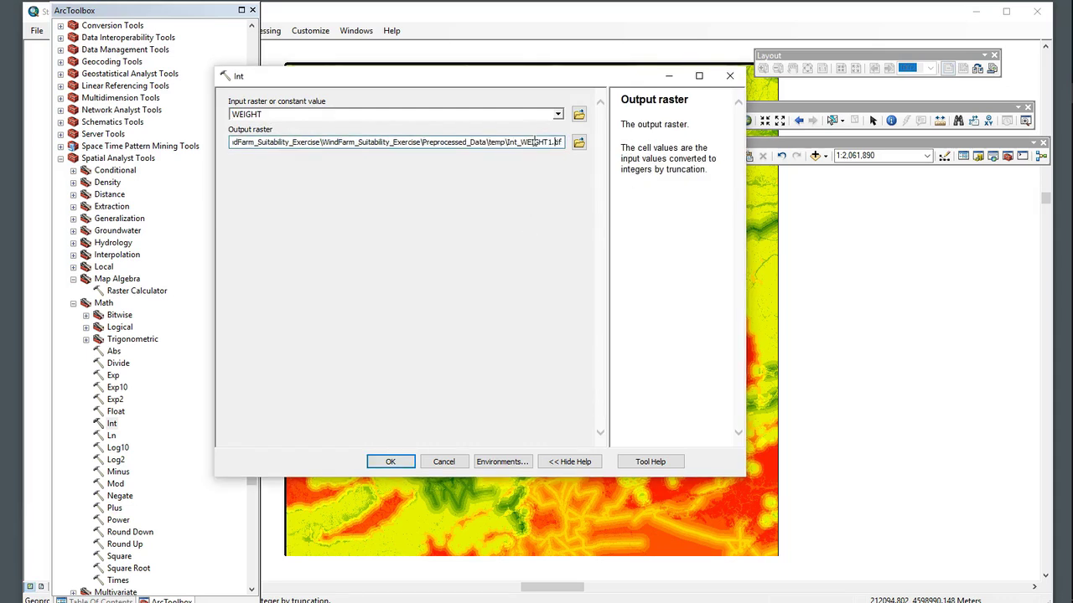
{"action": "key", "text": "BackSpace"}
{"action": "key", "text": "BackSpace"}
{"action": "key", "text": "BackSpace"}
{"action": "key", "text": "BackSpace"}
{"action": "key", "text": "BackSpace"}
{"action": "key", "text": "BackSpace"}
{"action": "key", "text": "BackSpace"}
{"action": "key", "text": "BackSpace"}
{"action": "key", "text": "BackSpace"}
{"action": "key", "text": "BackSpace"}
{"action": "key", "text": "BackSpace"}
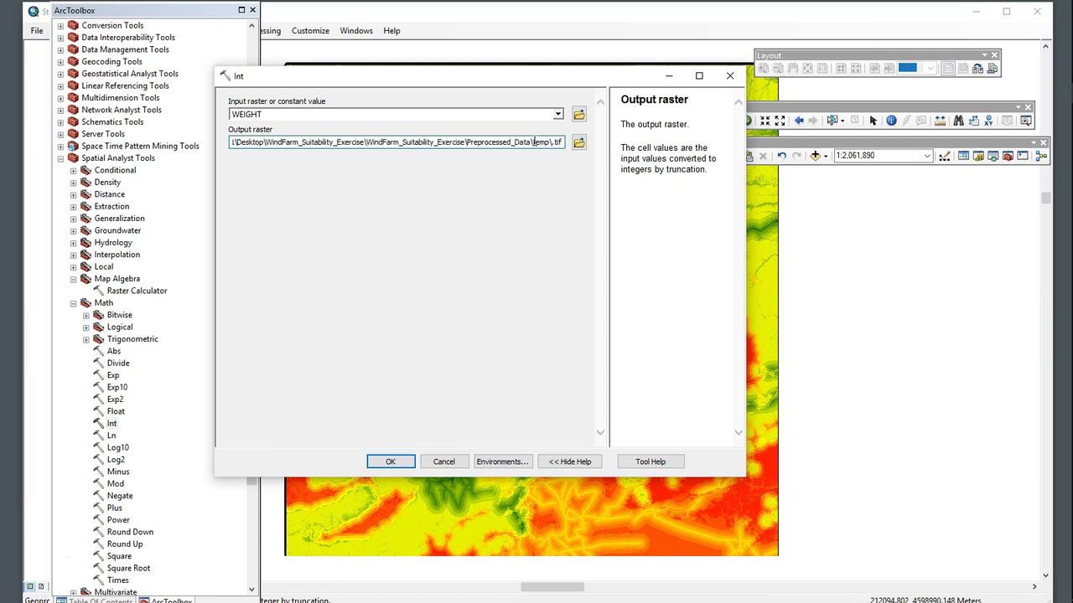
{"action": "type", "text": "FIN"}
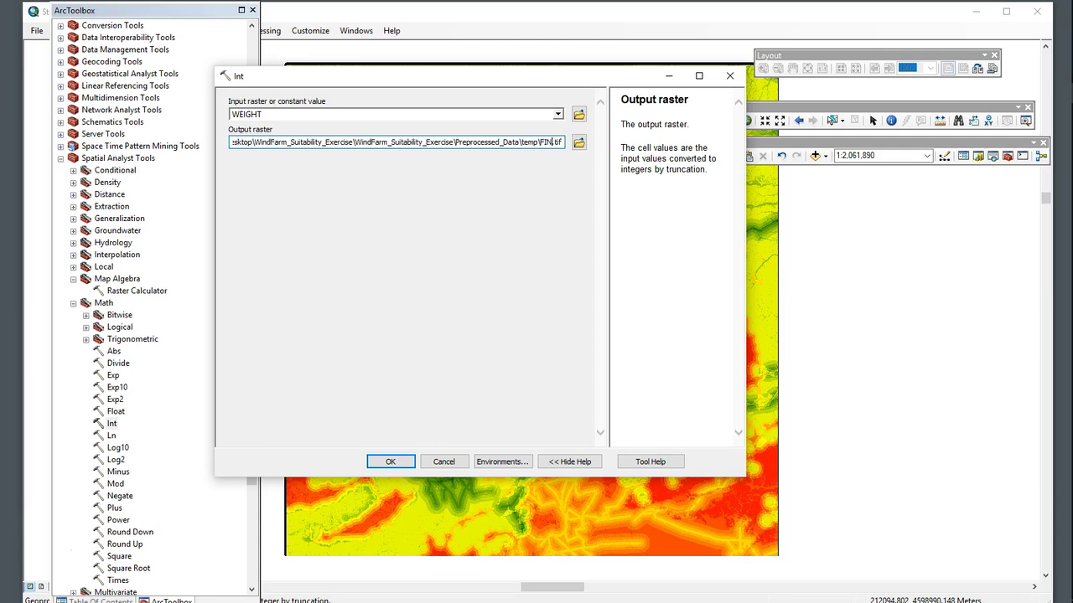
{"action": "type", "text": "AL"}
{"action": "left_click", "coordinate": [391, 462]}
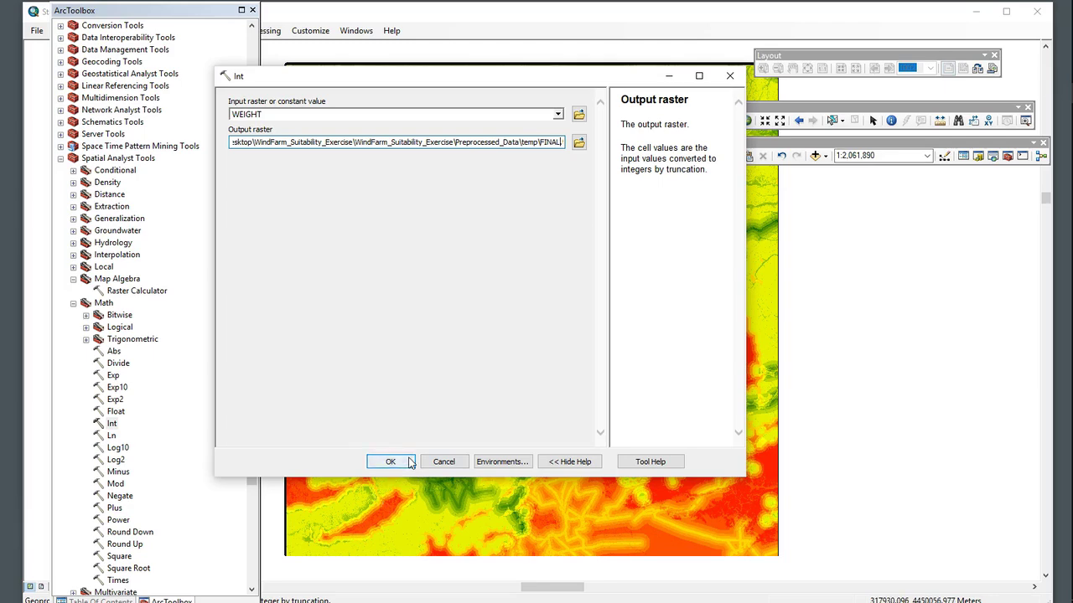
{"action": "left_click", "coordinate": [651, 202]}
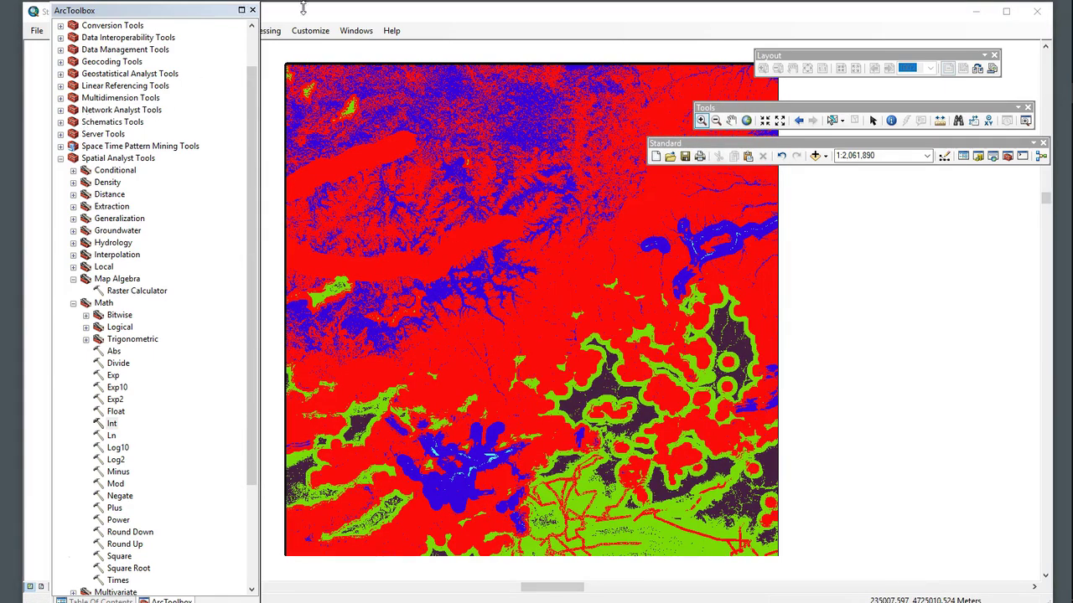
Step: Symbolize FINAL.tif as stretched with the green-yellow-red color ramp, inverted so high values are green
{"action": "left_click", "coordinate": [963, 156]}
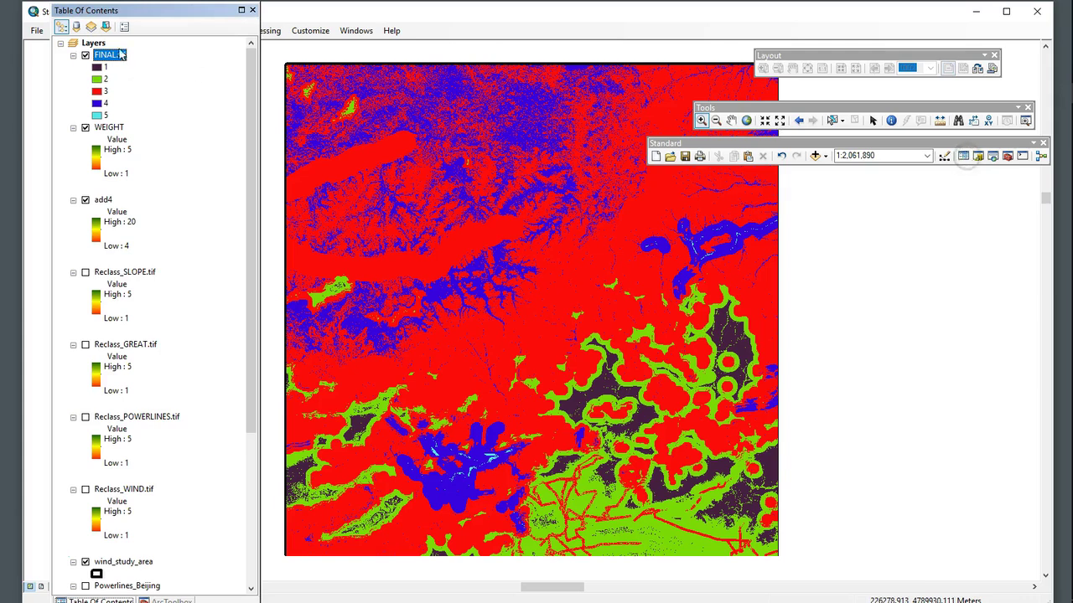
{"action": "right_click", "coordinate": [116, 55]}
{"action": "left_click", "coordinate": [119, 76]}
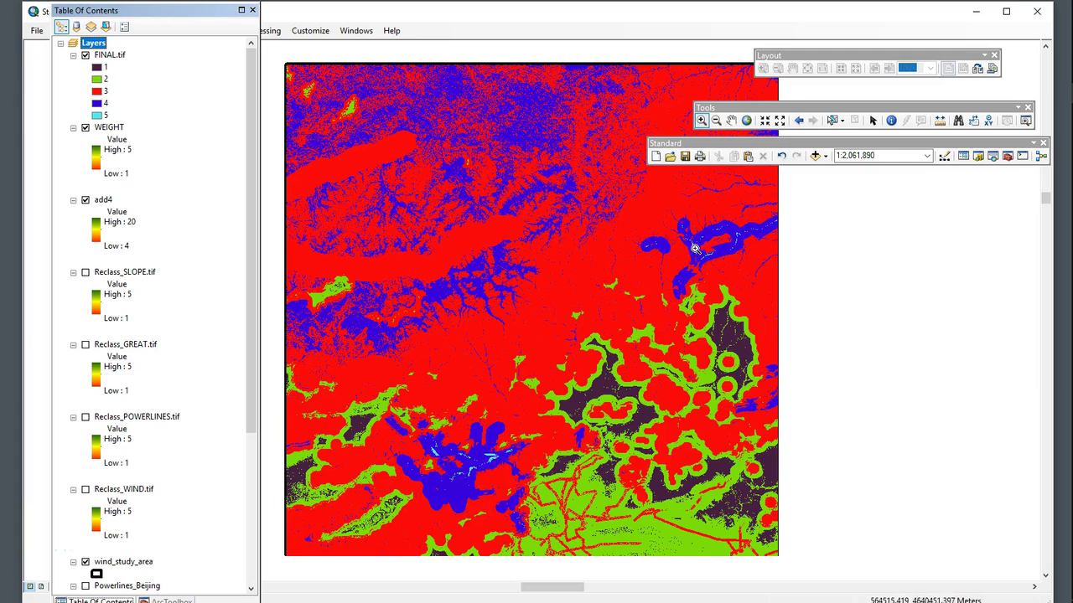
{"action": "right_click", "coordinate": [110, 55]}
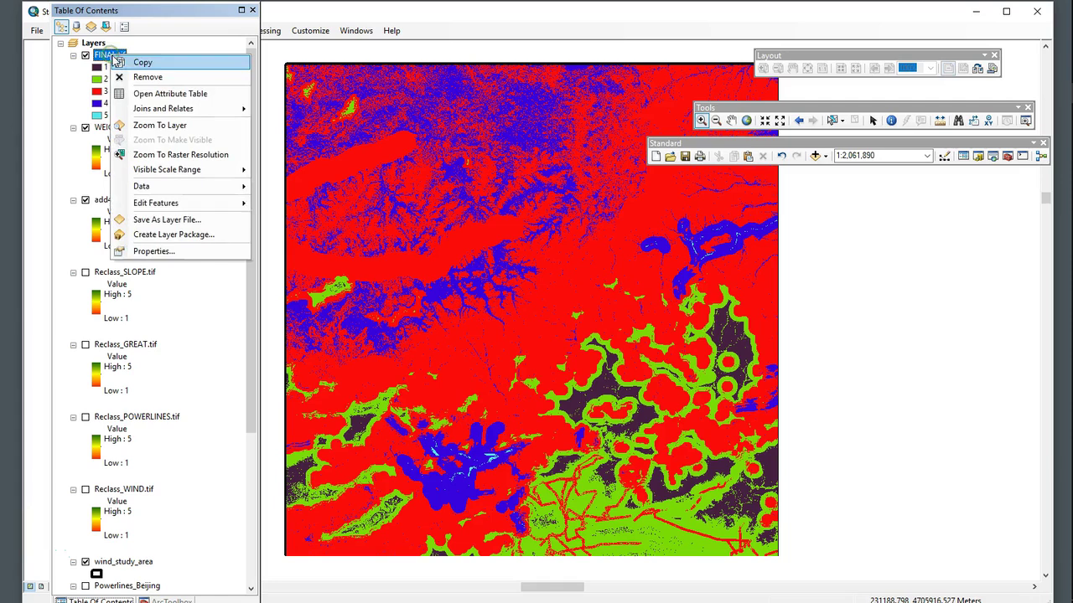
{"action": "left_click", "coordinate": [159, 249]}
{"action": "left_click", "coordinate": [360, 234]}
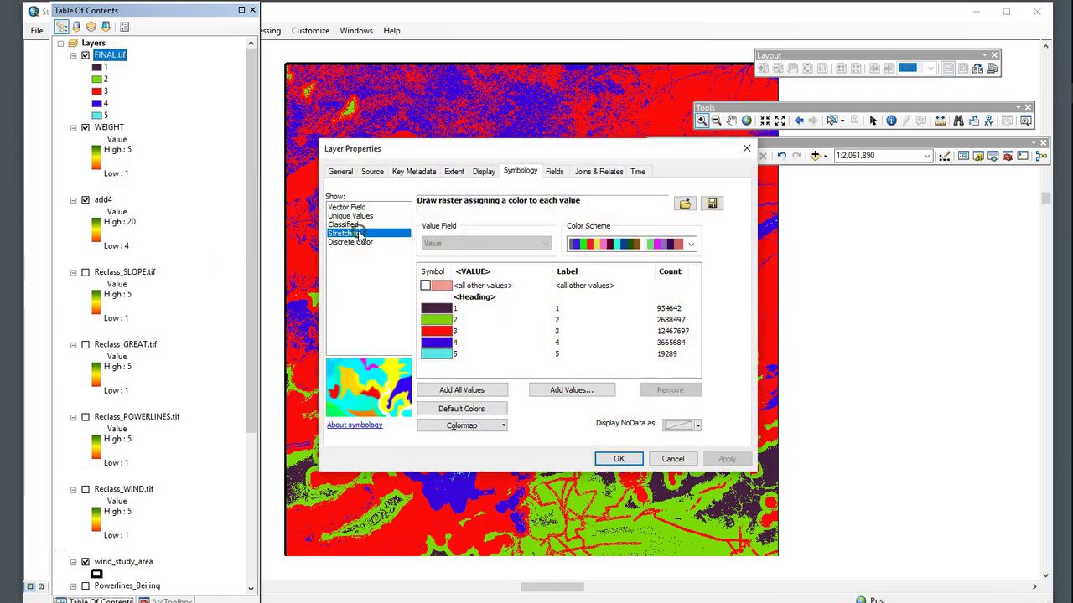
{"action": "left_click", "coordinate": [679, 316]}
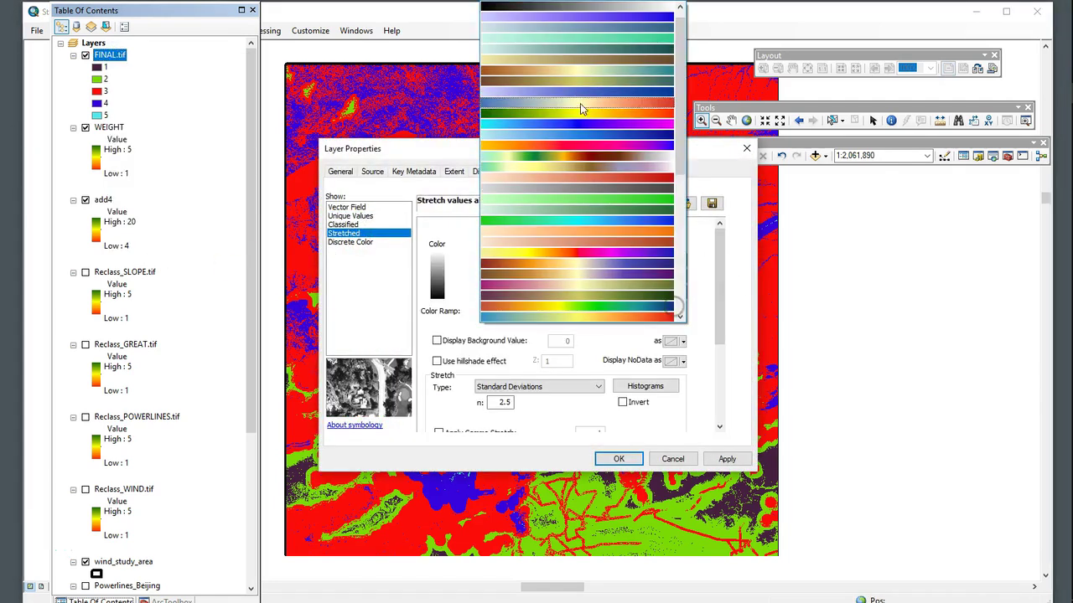
{"action": "left_click", "coordinate": [602, 116]}
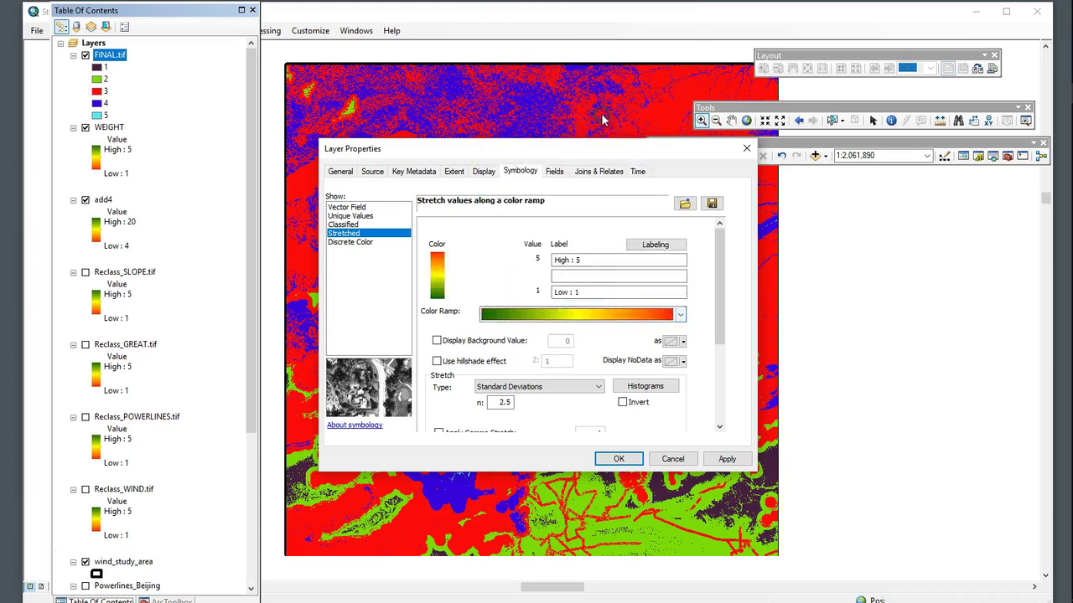
{"action": "left_click", "coordinate": [622, 402]}
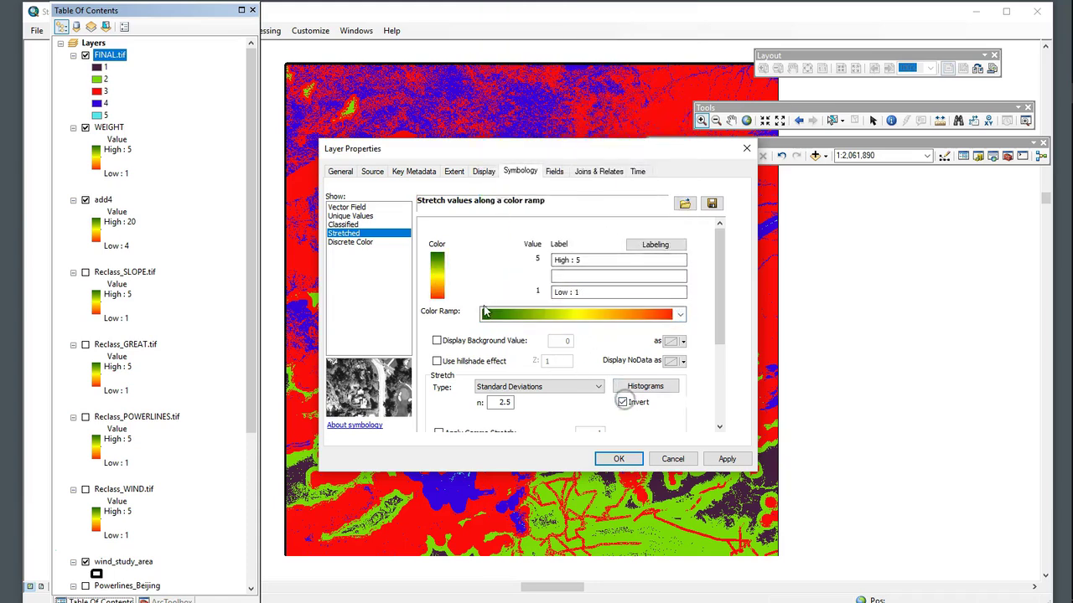
{"action": "left_click", "coordinate": [727, 459]}
{"action": "left_click", "coordinate": [618, 458]}
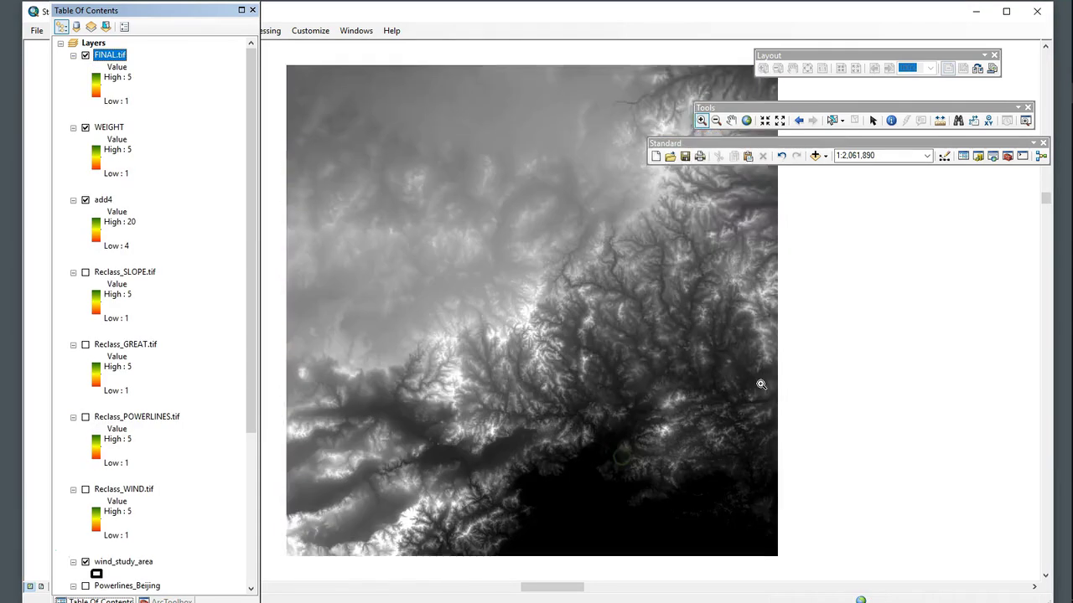
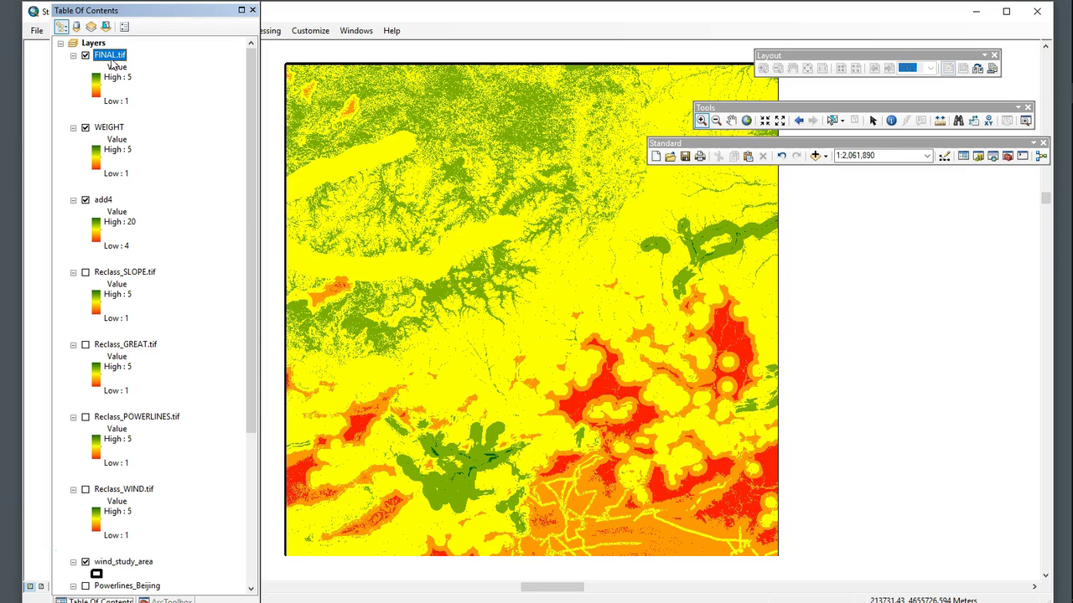
Step: Open the attribute table of FINAL.tif and reposition its window to inspect the cell count per value
{"action": "right_click", "coordinate": [117, 58]}
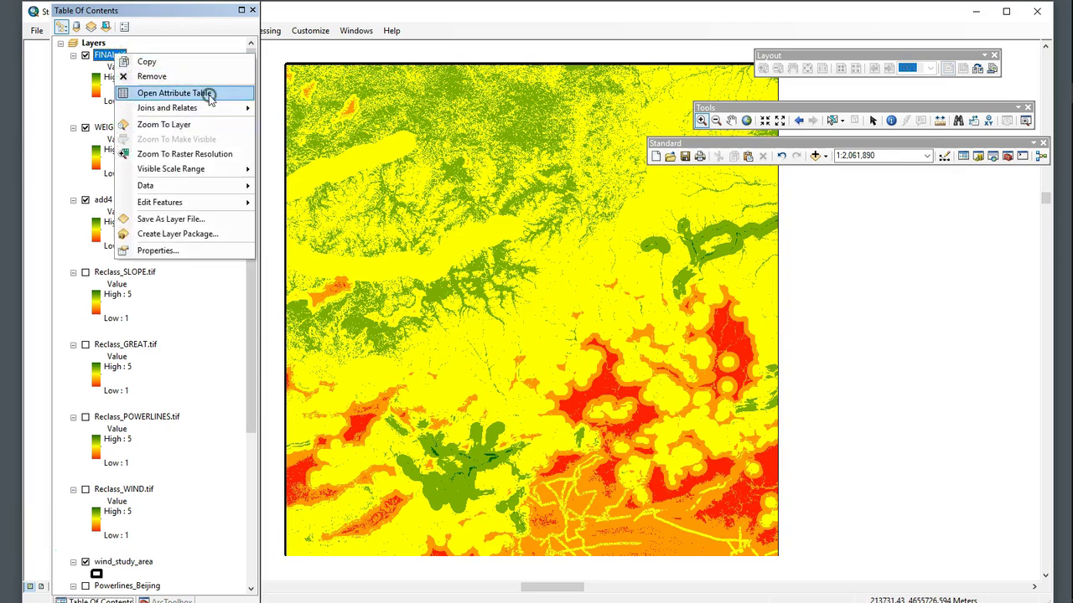
{"action": "left_click", "coordinate": [209, 97]}
{"action": "left_click_drag", "start_coordinate": [178, 11], "coordinate": [327, 77]}
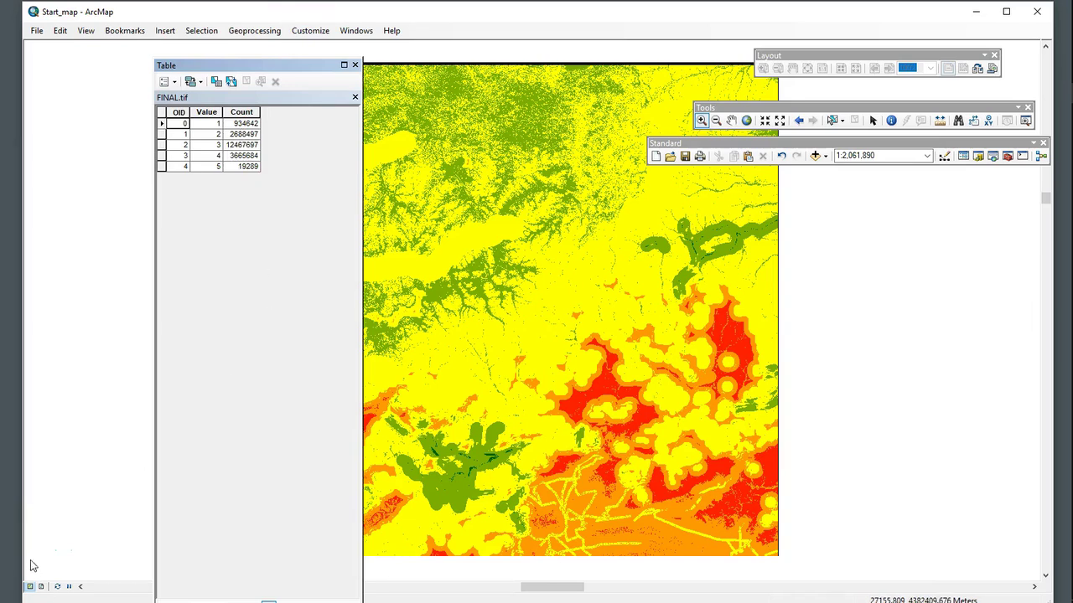
Step: Switch to the Sublime Text notes, examine the expected cell count for values 20 and 5, and place them below the FINAL.tif table
{"action": "key", "text": "alt+Tab"}
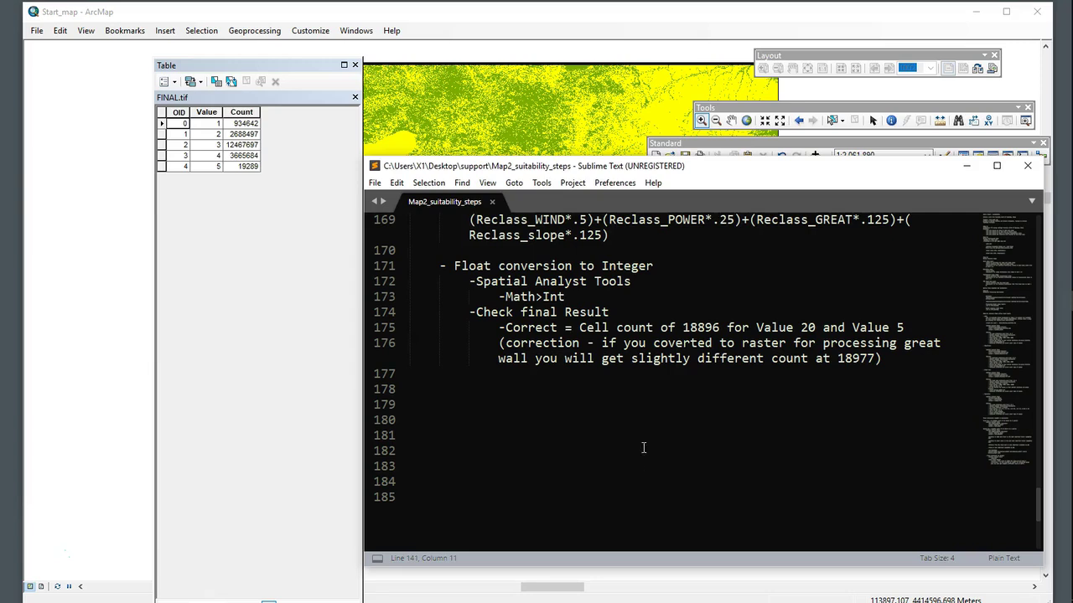
{"action": "left_click_drag", "start_coordinate": [681, 327], "coordinate": [722, 328]}
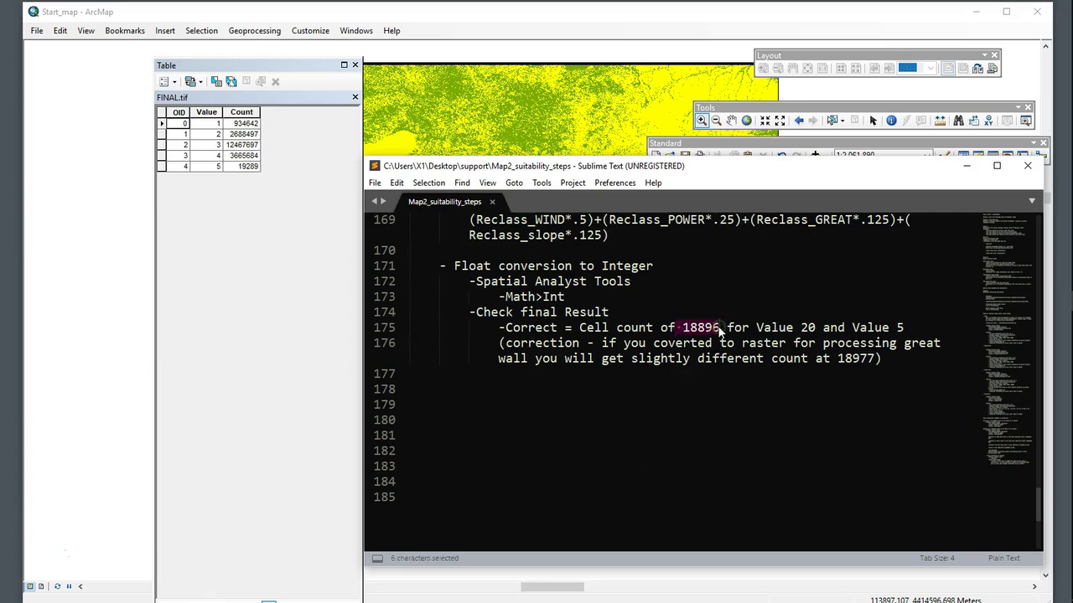
{"action": "double_click", "coordinate": [899, 328]}
{"action": "double_click", "coordinate": [808, 328]}
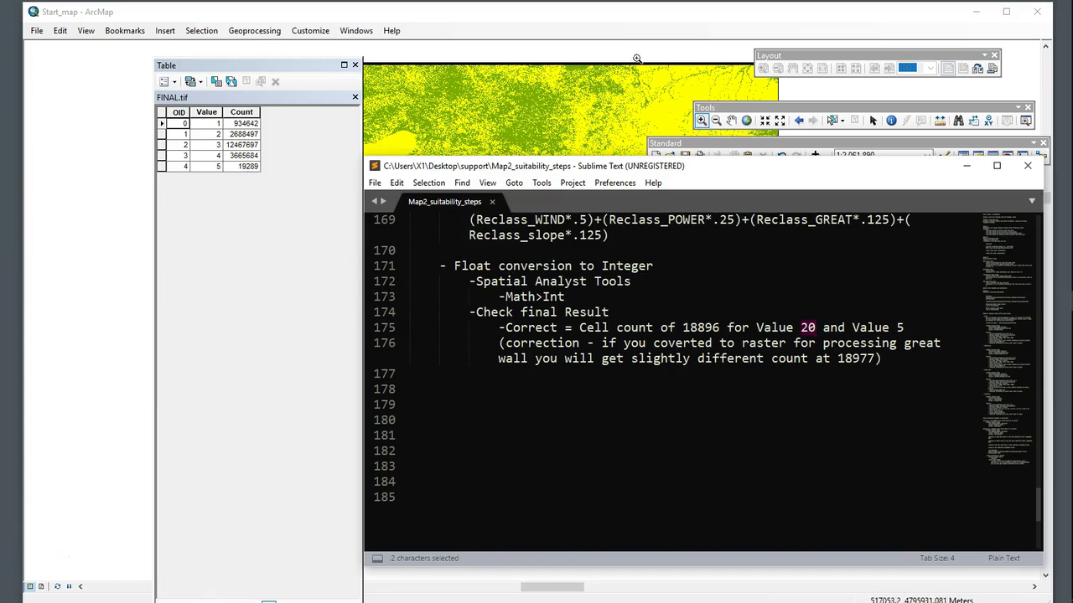
{"action": "left_click_drag", "start_coordinate": [605, 166], "coordinate": [461, 366]}
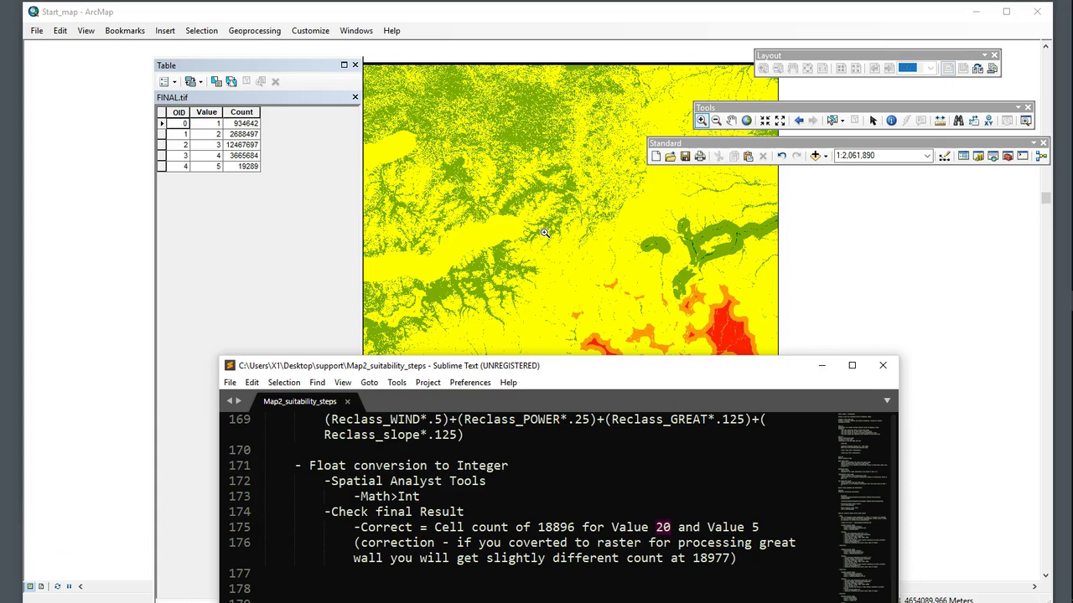
{"action": "left_click_drag", "start_coordinate": [558, 372], "coordinate": [590, 341]}
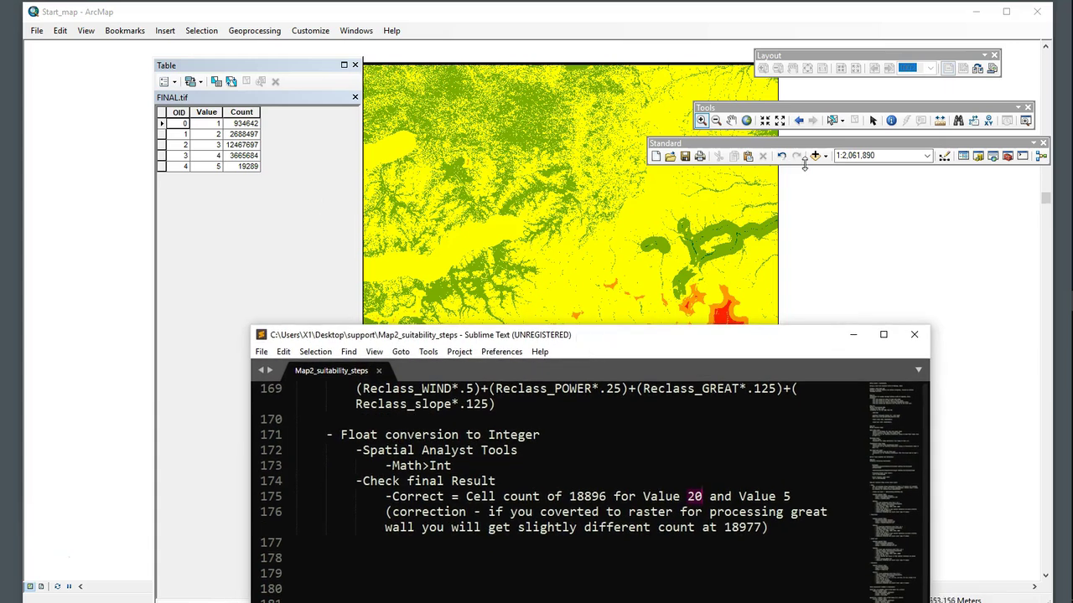
Step: Return to the map's layer list in ArcMap and open the attribute table of the add4 layer
{"action": "left_click", "coordinate": [961, 159]}
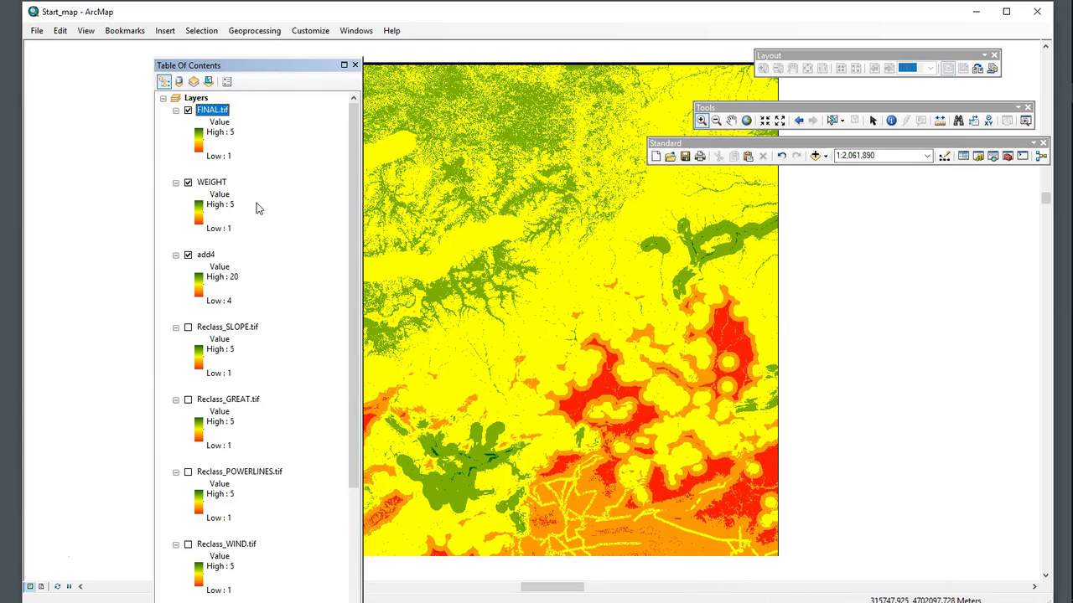
{"action": "left_click", "coordinate": [206, 255]}
{"action": "right_click", "coordinate": [207, 255]}
{"action": "left_click", "coordinate": [270, 215]}
{"action": "scroll", "coordinate": [293, 419], "scroll_direction": "down", "scroll_amount": 3}
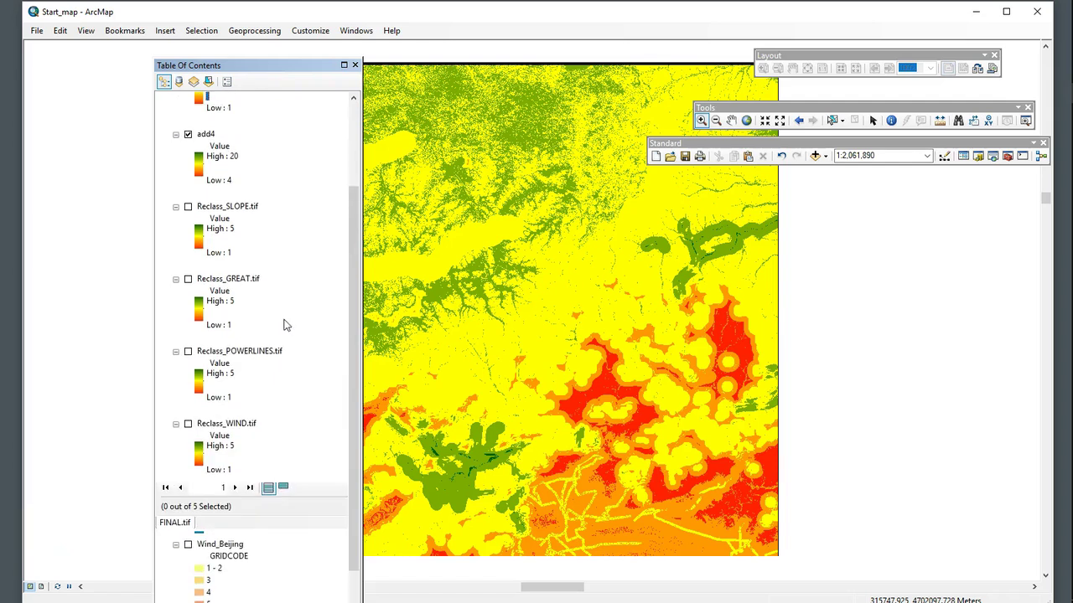
{"action": "scroll", "coordinate": [280, 325], "scroll_direction": "up", "scroll_amount": 3}
{"action": "left_click", "coordinate": [206, 243]}
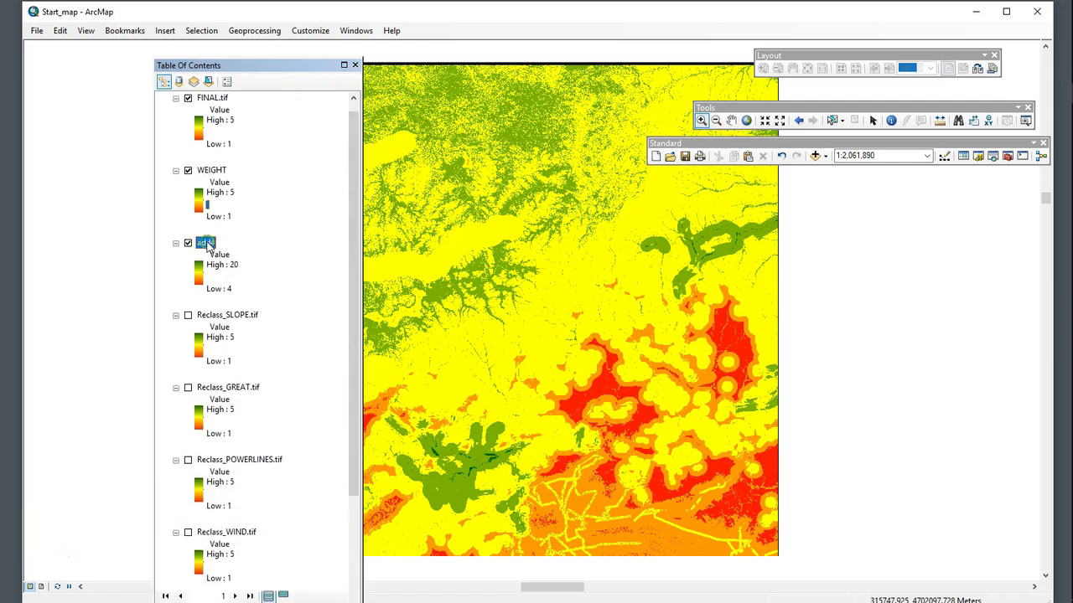
{"action": "right_click", "coordinate": [206, 243]}
{"action": "left_click", "coordinate": [251, 277]}
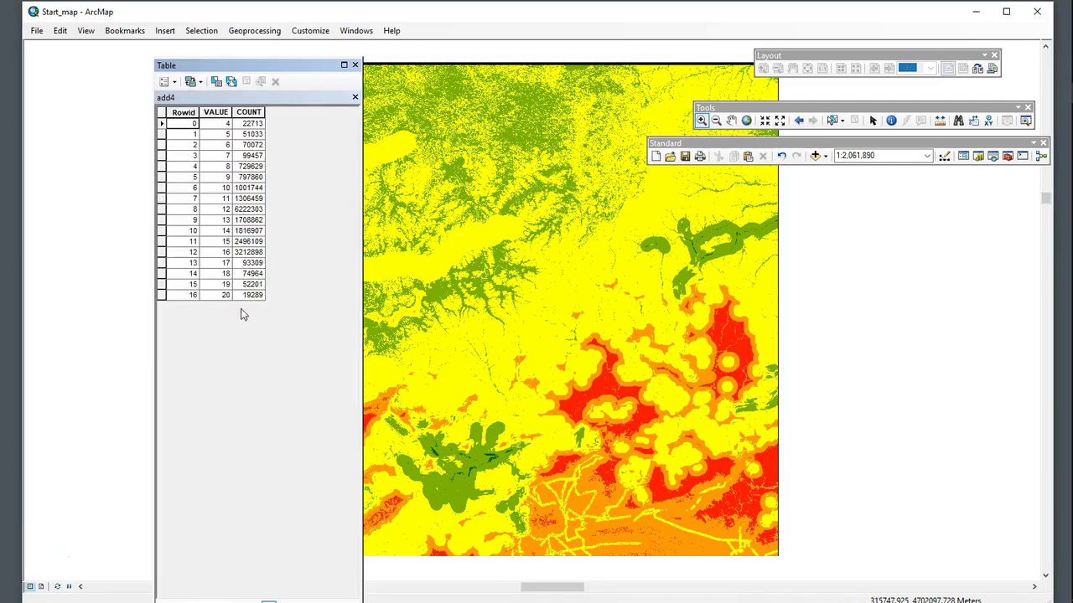
Step: Select the add4 table rows with values 20, 19 and 18 in turn to examine their cells on the map
{"action": "left_click", "coordinate": [250, 295]}
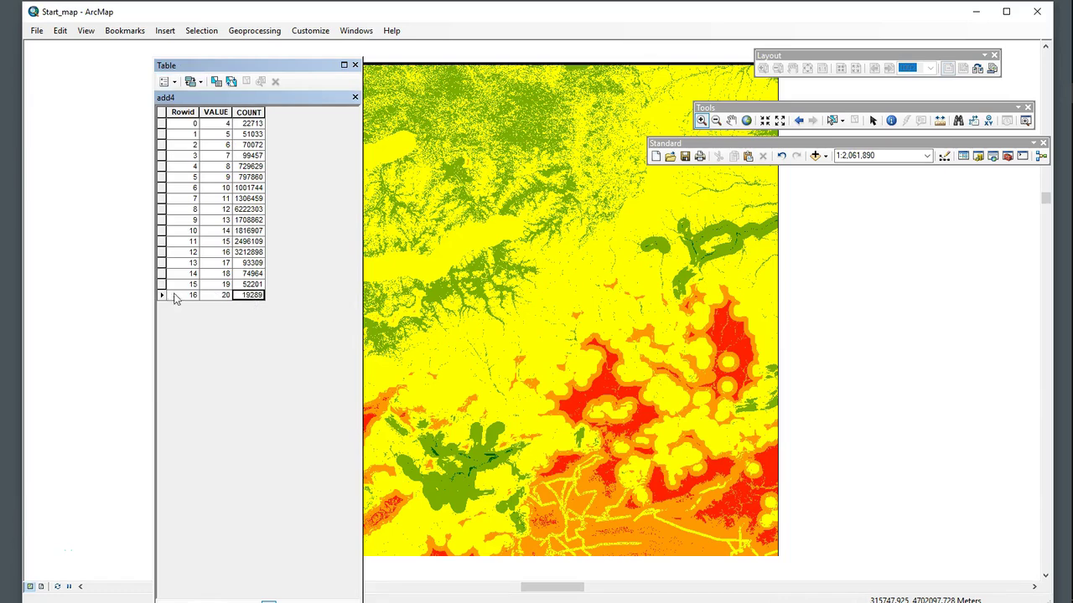
{"action": "left_click", "coordinate": [162, 295]}
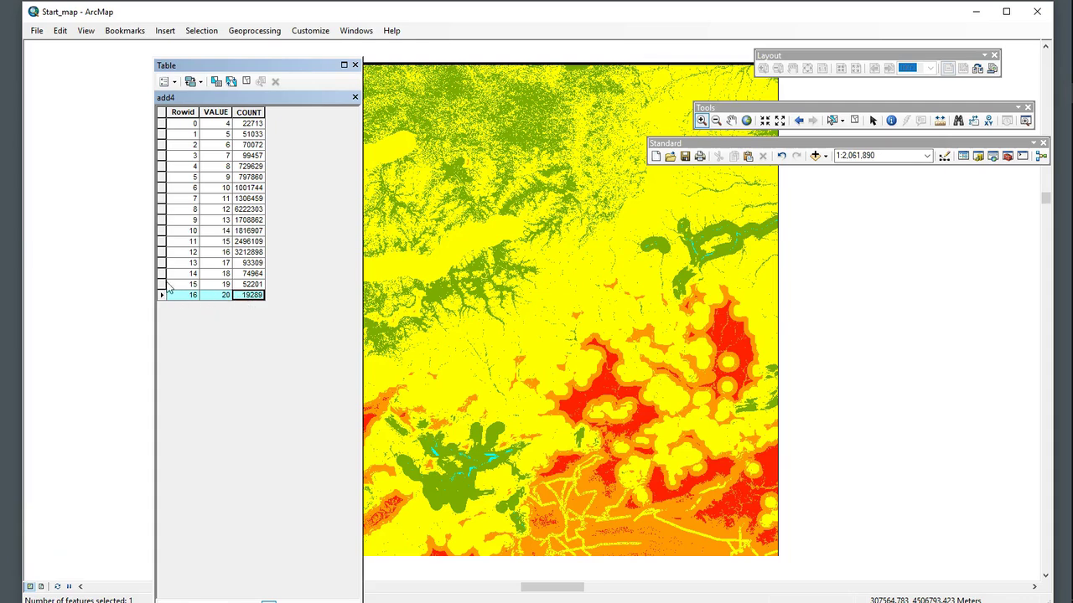
{"action": "left_click", "coordinate": [163, 285]}
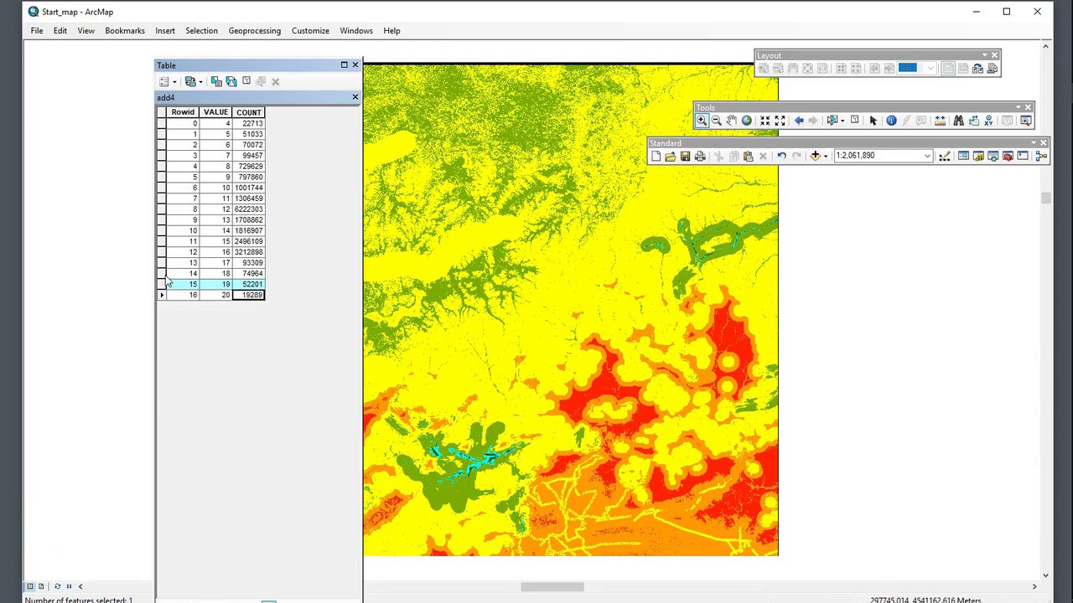
{"action": "left_click", "coordinate": [165, 274]}
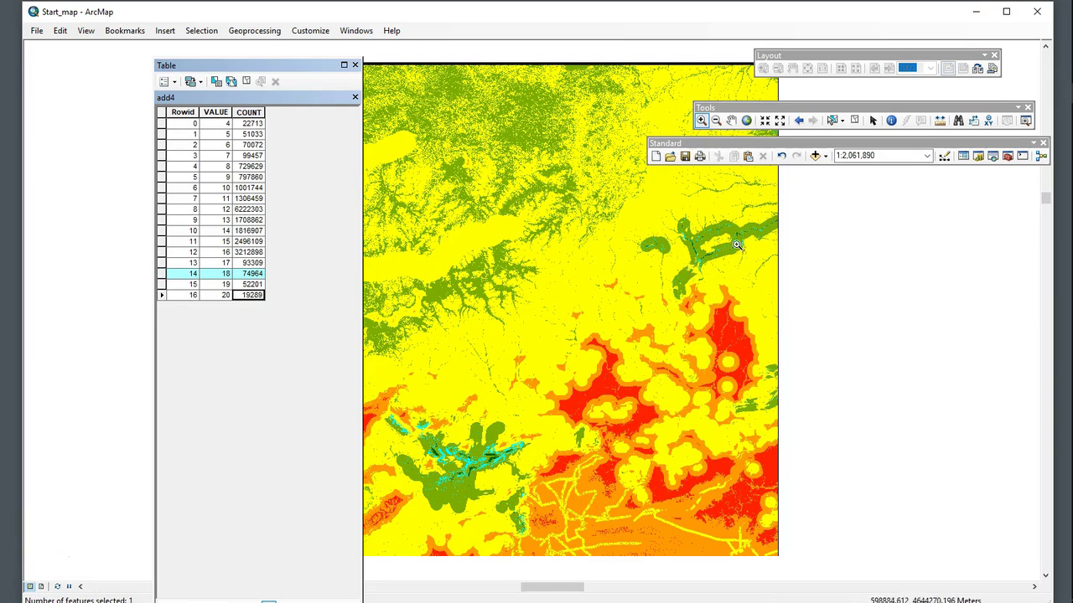
Step: Close the add4 attribute table and turn on the Powerlines_Beijing layer in the map's layer list
{"action": "left_click", "coordinate": [355, 64]}
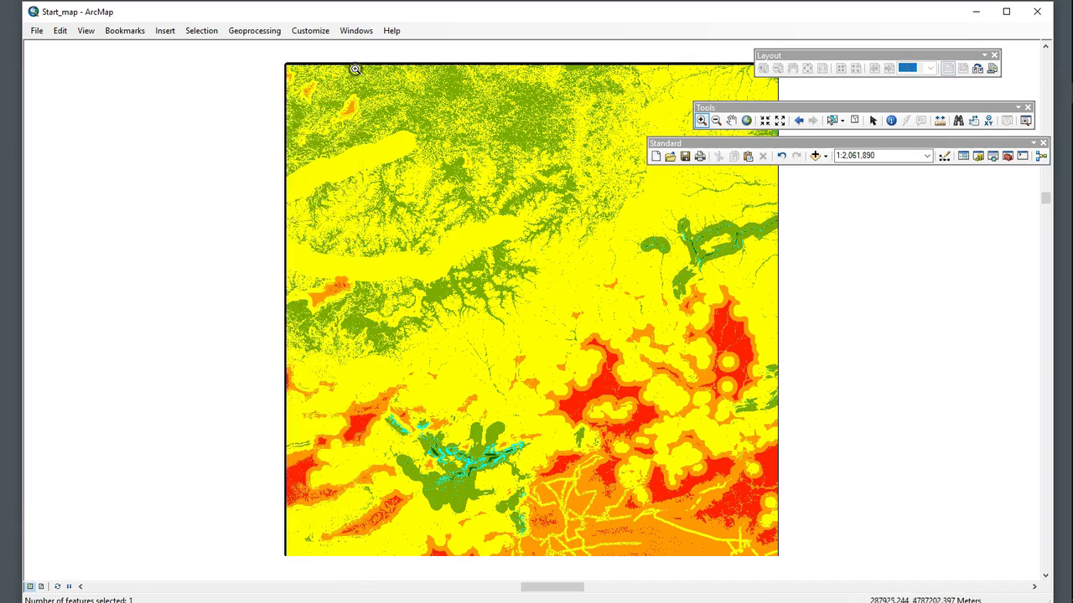
{"action": "left_click", "coordinate": [962, 156]}
{"action": "scroll", "coordinate": [337, 469], "scroll_direction": "down", "scroll_amount": 5}
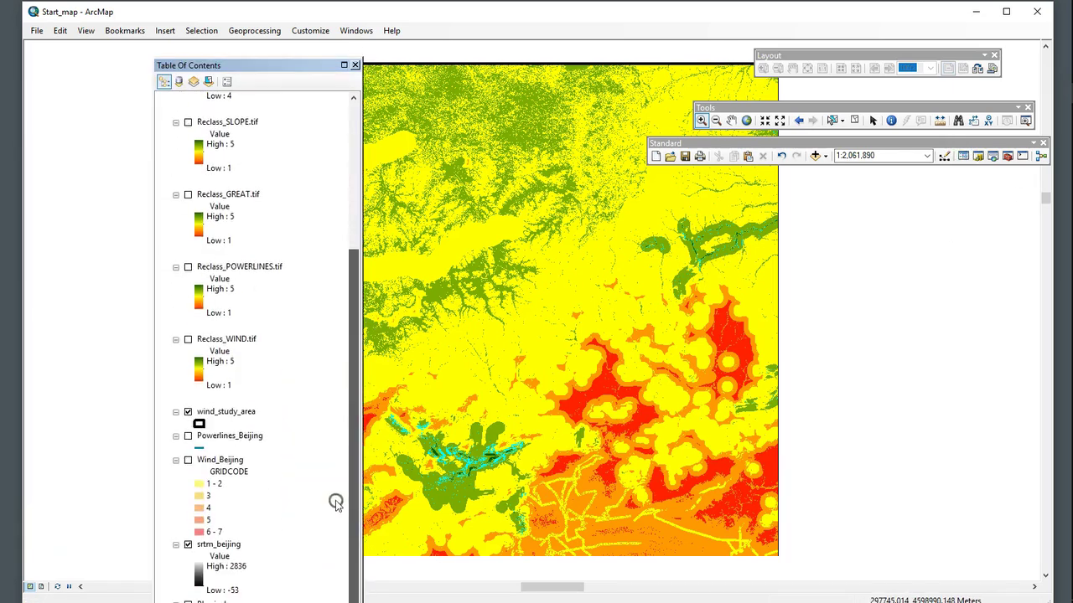
{"action": "left_click", "coordinate": [201, 436]}
{"action": "left_click", "coordinate": [188, 436]}
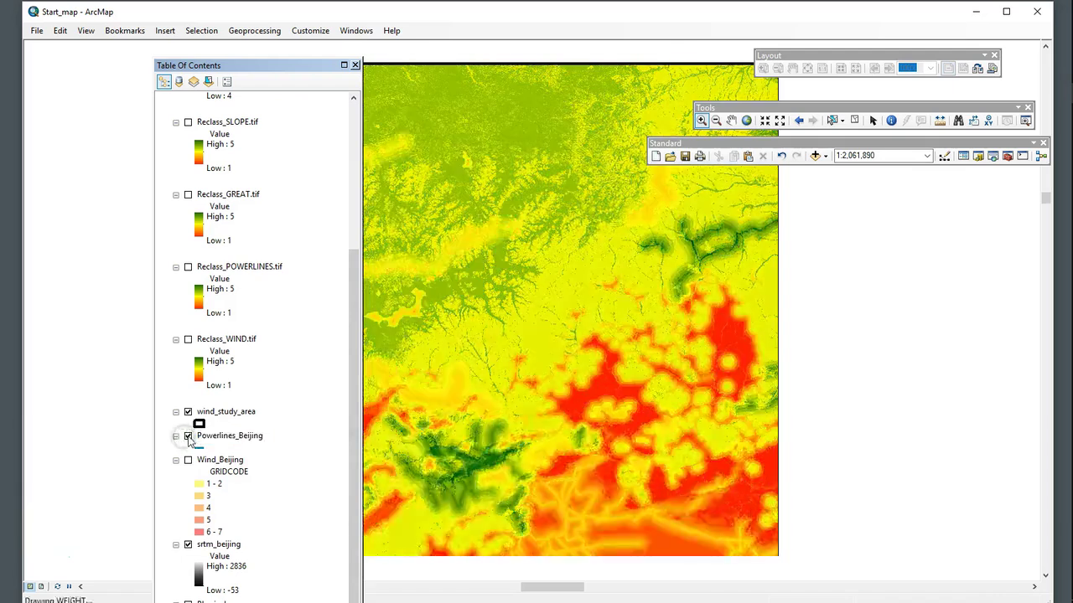
Step: Move the Powerlines_Beijing layer to the top of the drawing order, above FINAL.tif
{"action": "left_click_drag", "start_coordinate": [238, 439], "coordinate": [234, 117]}
{"action": "scroll", "coordinate": [350, 297], "scroll_direction": "up", "scroll_amount": 4}
{"action": "left_click_drag", "start_coordinate": [226, 291], "coordinate": [184, 98]}
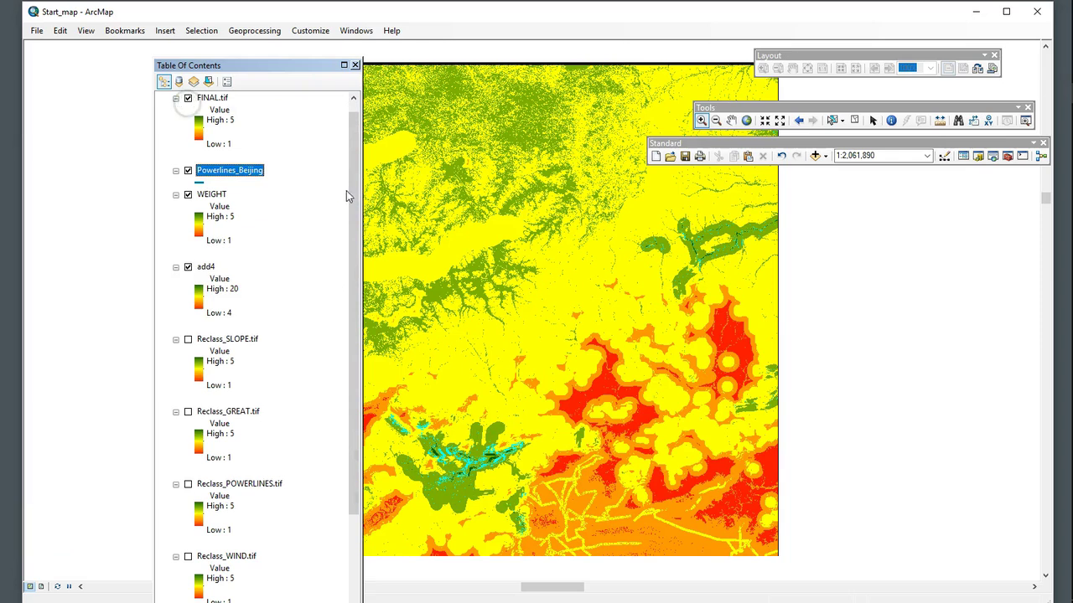
{"action": "left_click_drag", "start_coordinate": [350, 196], "coordinate": [355, 146]}
{"action": "left_click", "coordinate": [222, 102]}
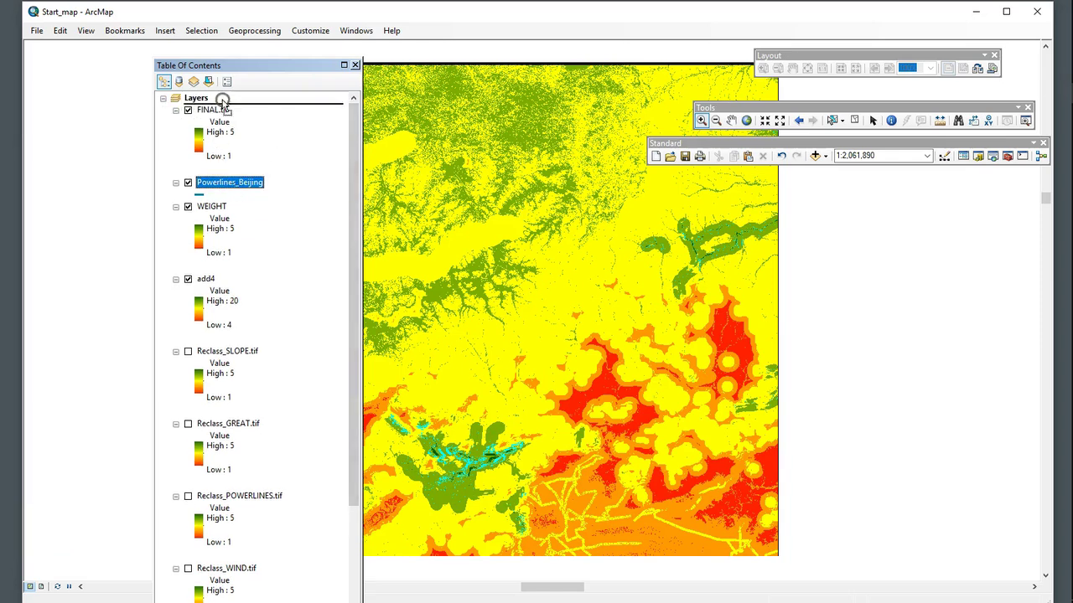
{"action": "left_click_drag", "start_coordinate": [222, 103], "coordinate": [222, 104]}
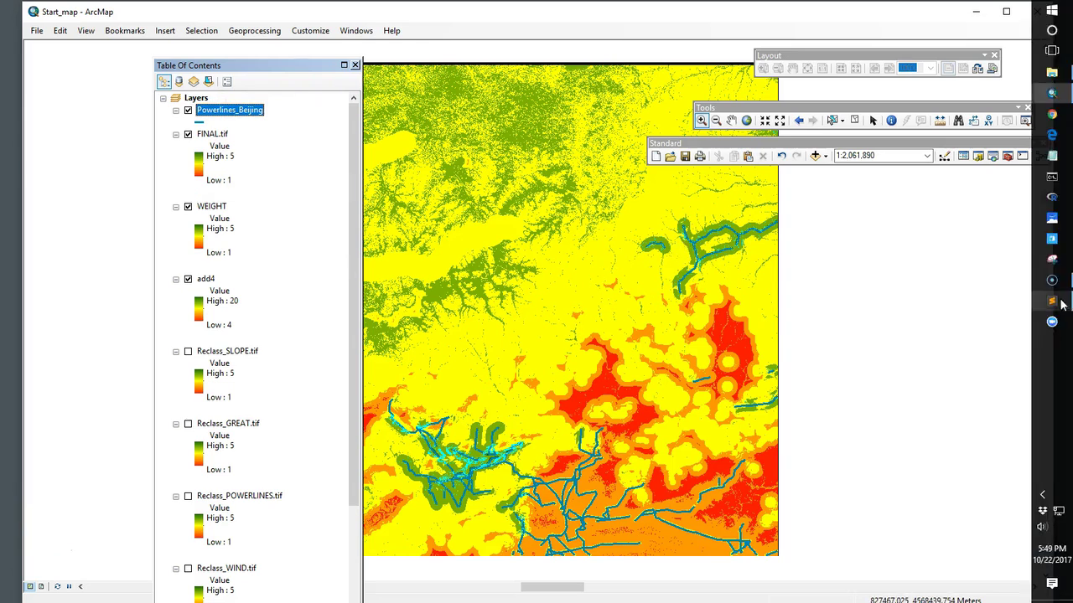
Step: Switch to the Sublime Text notes and examine the weights for wind power, power lines, Great Wall distance and slope
{"action": "left_click", "coordinate": [1052, 301]}
{"action": "scroll", "coordinate": [624, 419], "scroll_direction": "down", "scroll_amount": 1}
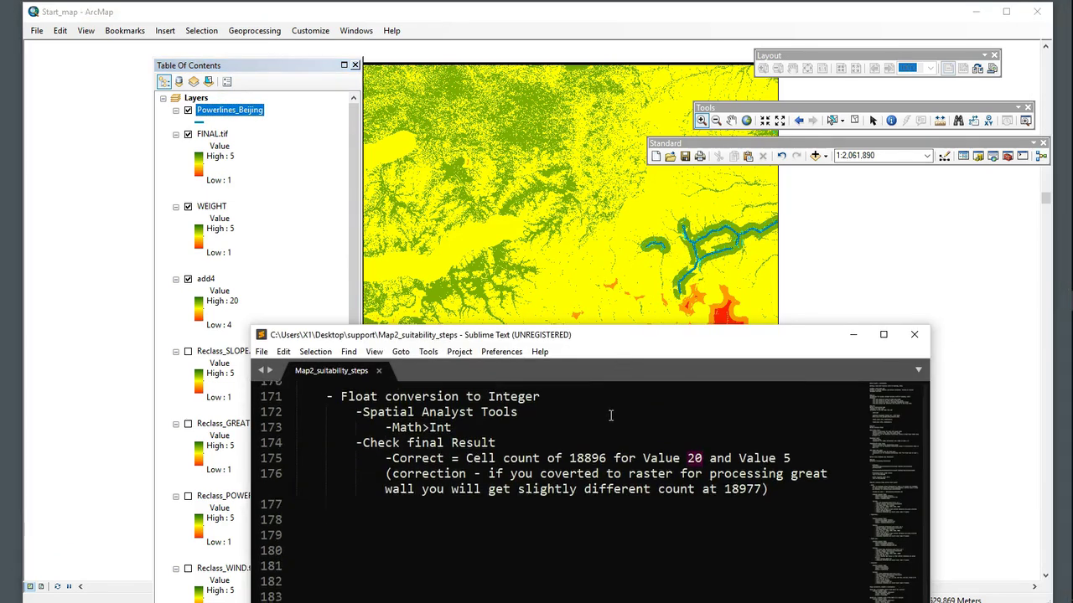
{"action": "scroll", "coordinate": [633, 469], "scroll_direction": "up", "scroll_amount": 3}
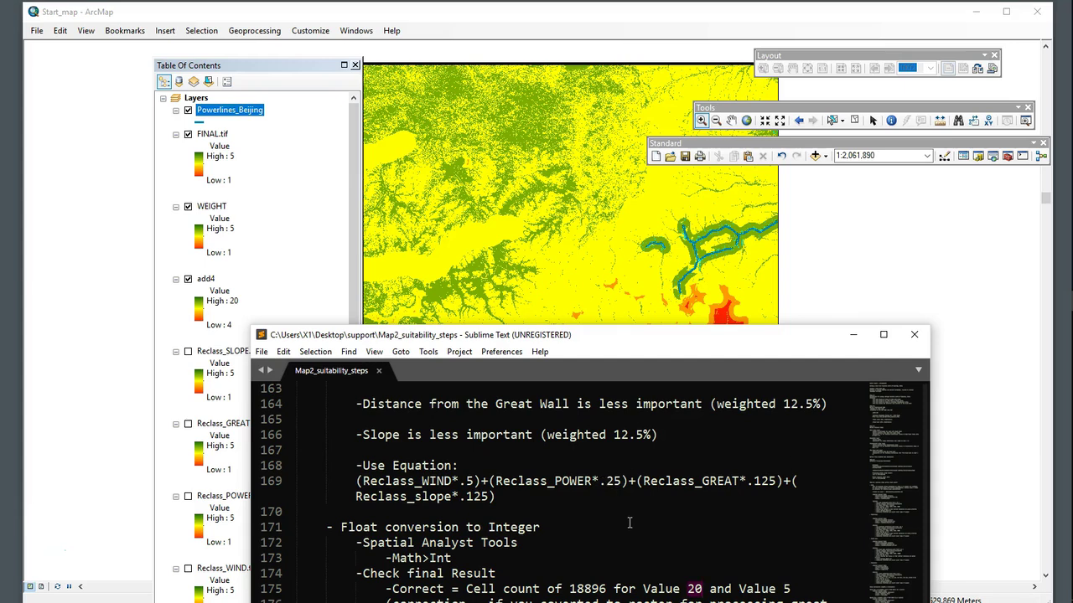
{"action": "scroll", "coordinate": [627, 524], "scroll_direction": "up", "scroll_amount": 1}
{"action": "scroll", "coordinate": [626, 525], "scroll_direction": "up", "scroll_amount": 1}
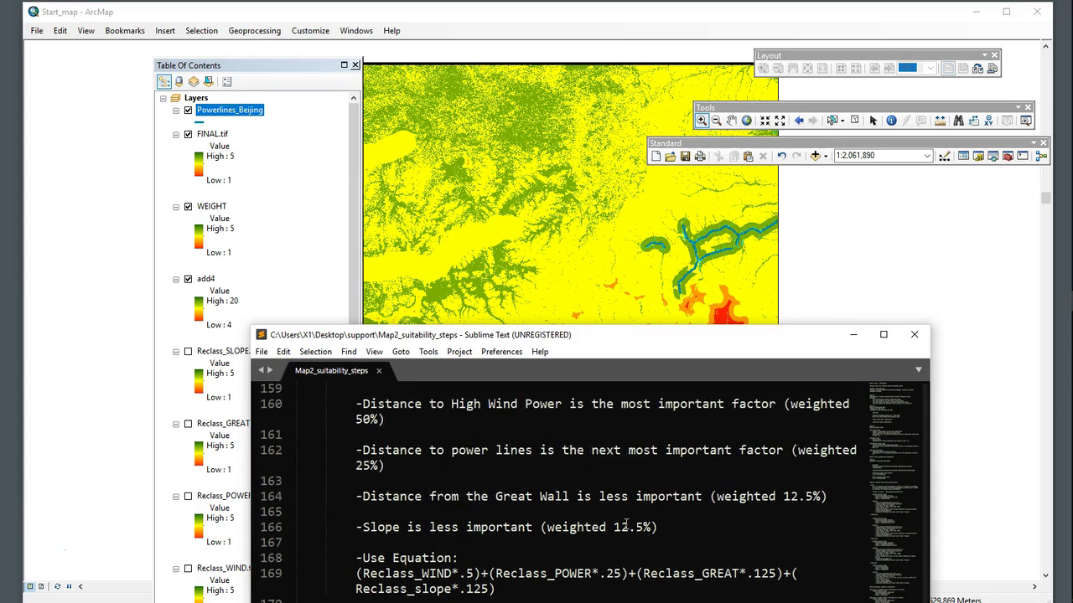
Step: Move the notes window clear of the map to examine the power lines against the highlighted suitable cells
{"action": "left_click_drag", "start_coordinate": [621, 343], "coordinate": [753, 533]}
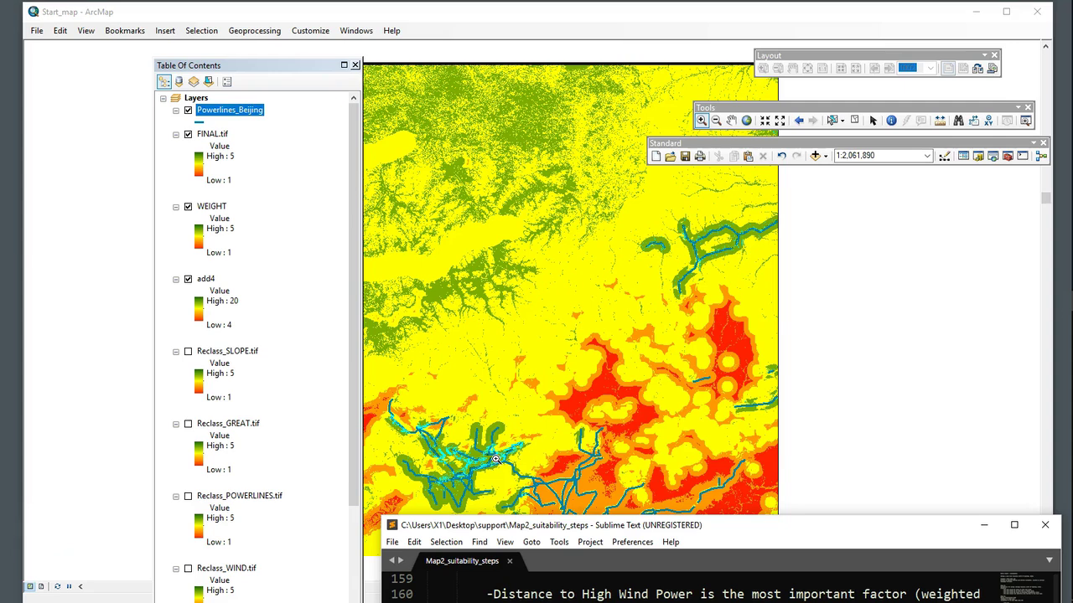
{"action": "left_click_drag", "start_coordinate": [770, 529], "coordinate": [849, 465]}
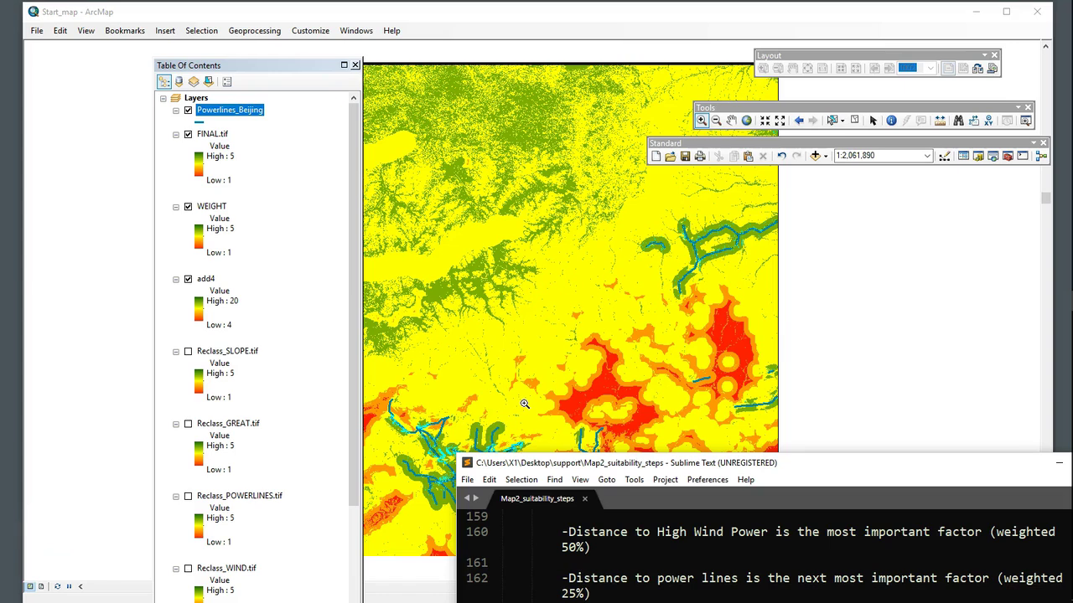
{"action": "left_click_drag", "start_coordinate": [730, 463], "coordinate": [937, 509]}
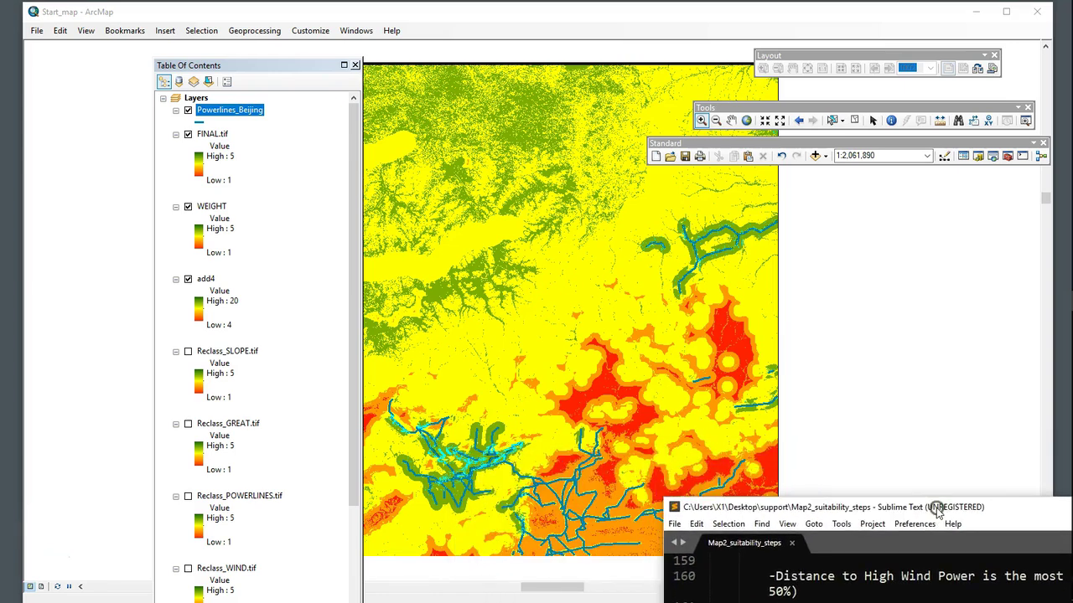